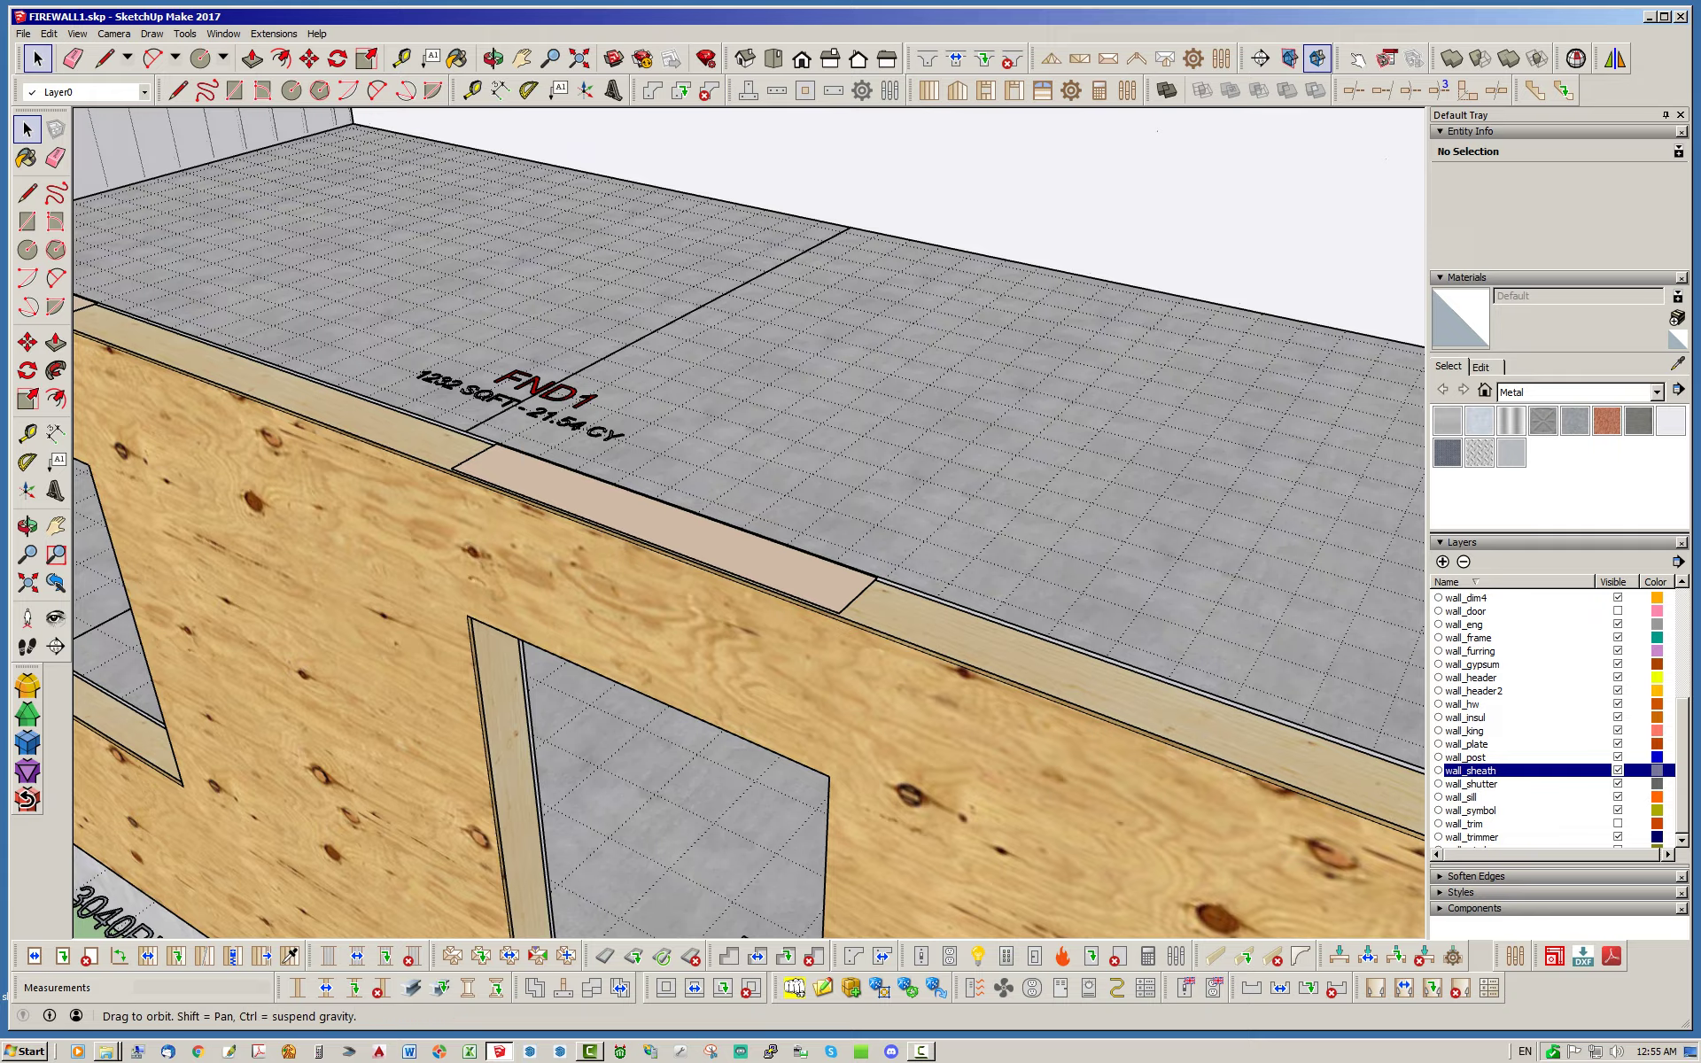
Examine the opening symbols on the top plate of the sheathed front wall.
{"action": "scroll", "coordinate": [779, 580], "scroll_direction": "up", "scroll_amount": 4}
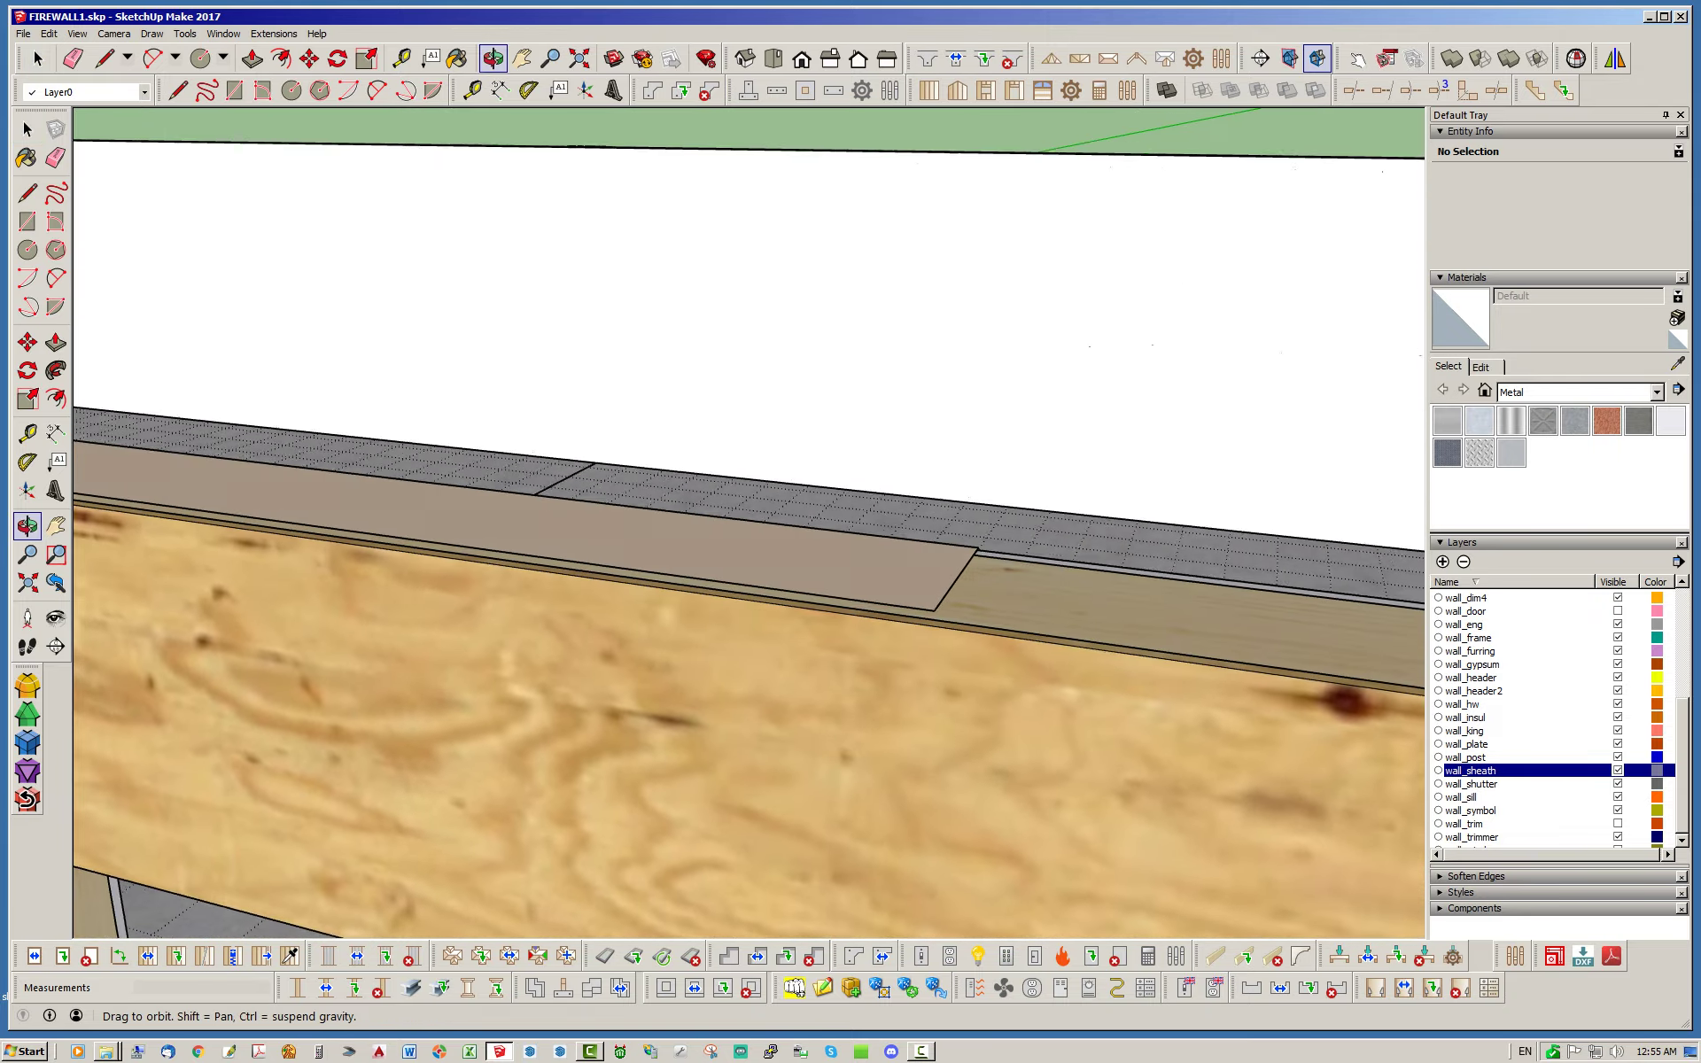
{"action": "middle_click_drag", "start_coordinate": [762, 602], "coordinate": [751, 558]}
{"action": "scroll", "coordinate": [934, 611], "scroll_direction": "up", "scroll_amount": 3}
{"action": "middle_click_drag", "start_coordinate": [933, 611], "coordinate": [939, 731]}
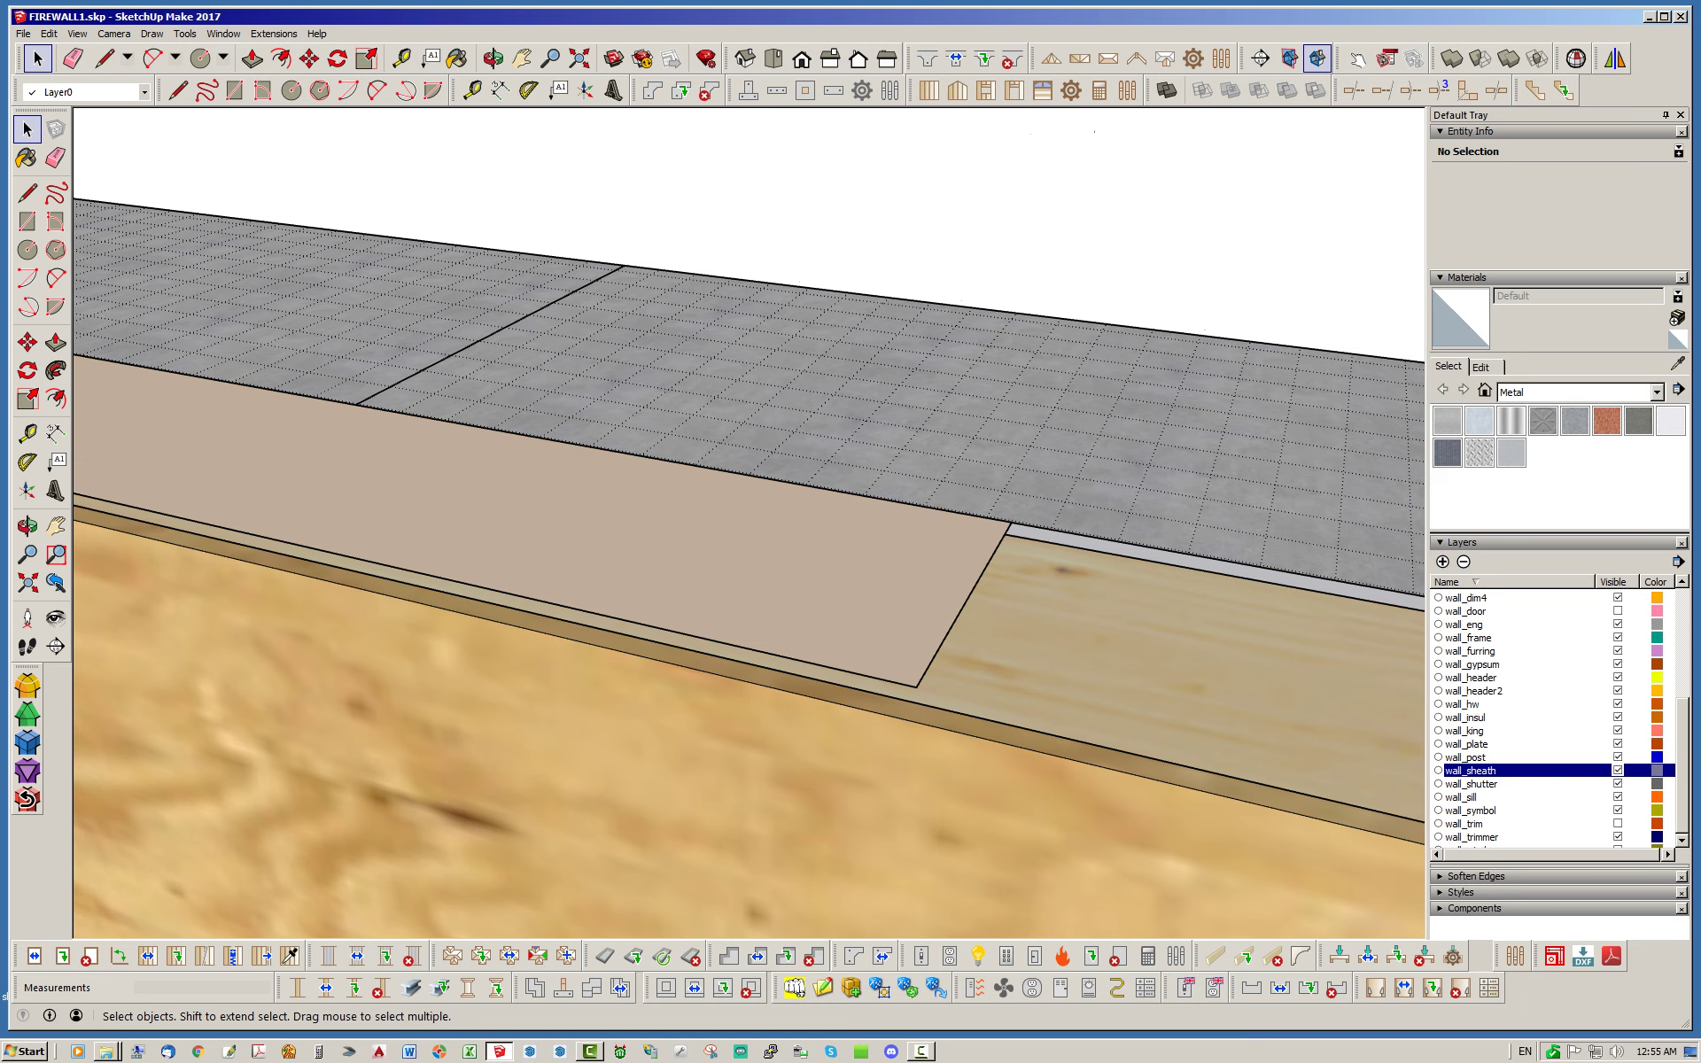
{"action": "scroll", "coordinate": [966, 425], "scroll_direction": "down", "scroll_amount": 10}
{"action": "middle_click_drag", "start_coordinate": [966, 425], "coordinate": [974, 554]}
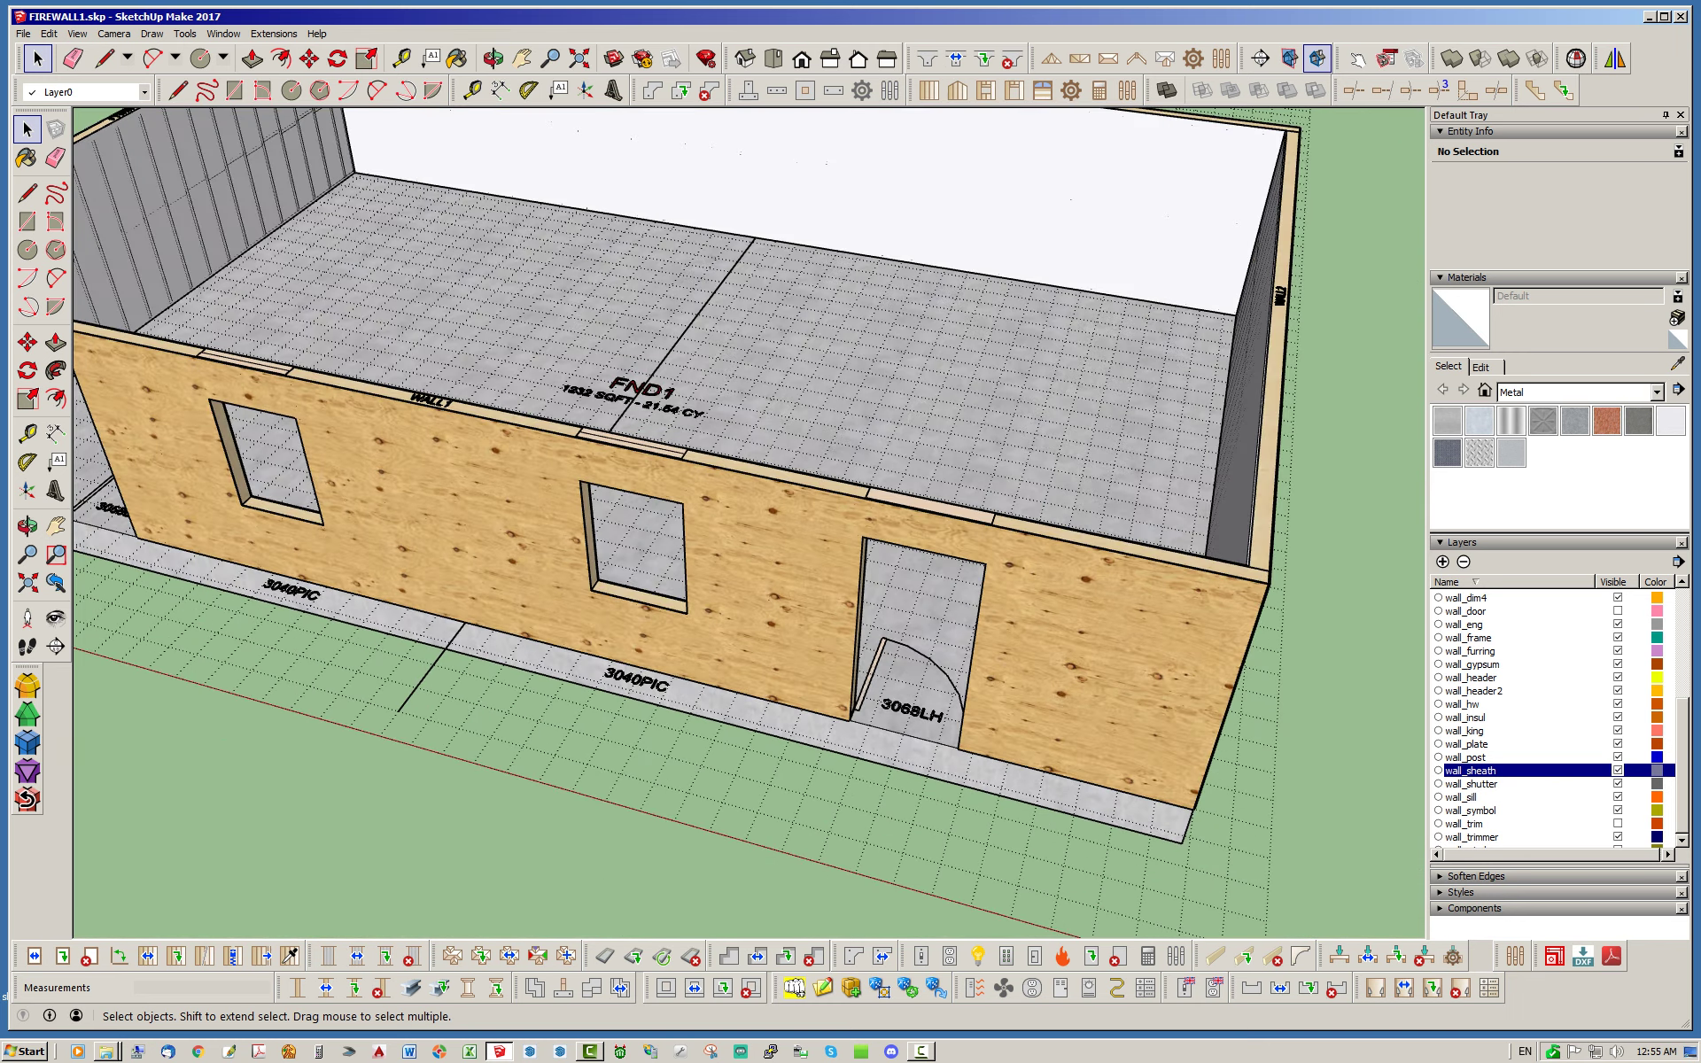
Open the Medeek Wall global settings and move the dialog aside to uncover the front wall.
{"action": "left_click", "coordinate": [1126, 90]}
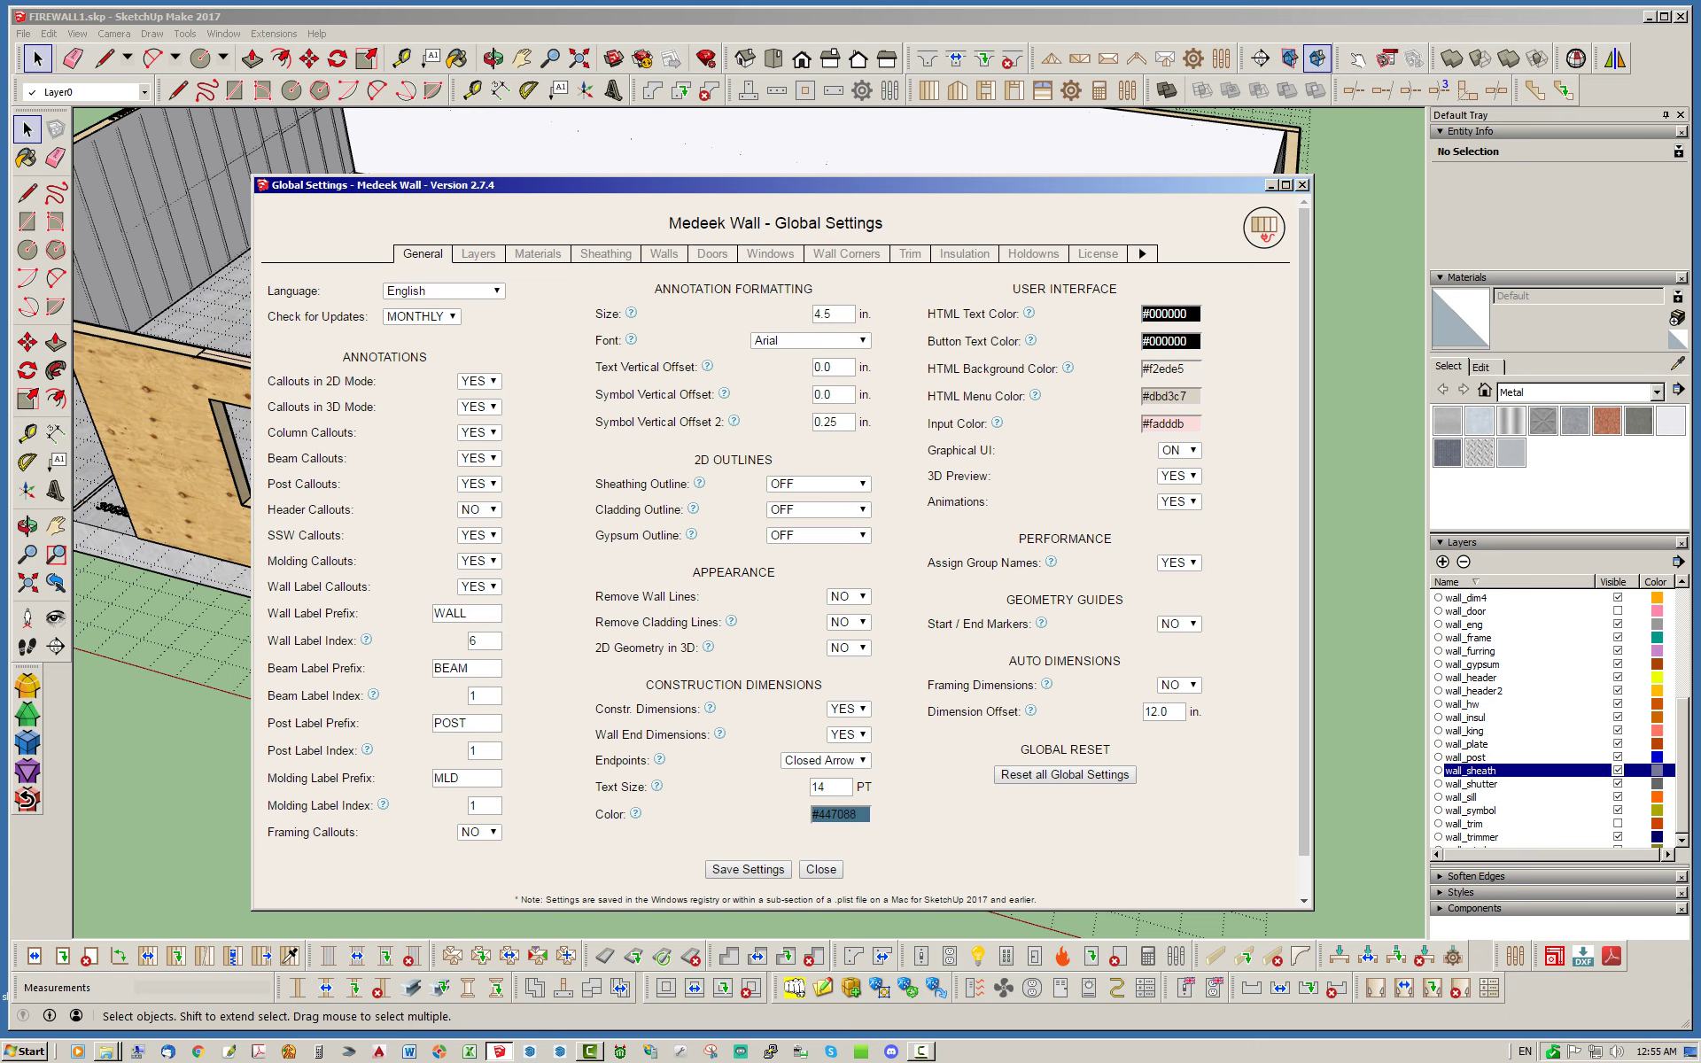
{"action": "mouse_move", "coordinate": [723, 393]}
{"action": "left_click_drag", "start_coordinate": [709, 185], "coordinate": [1145, 155]}
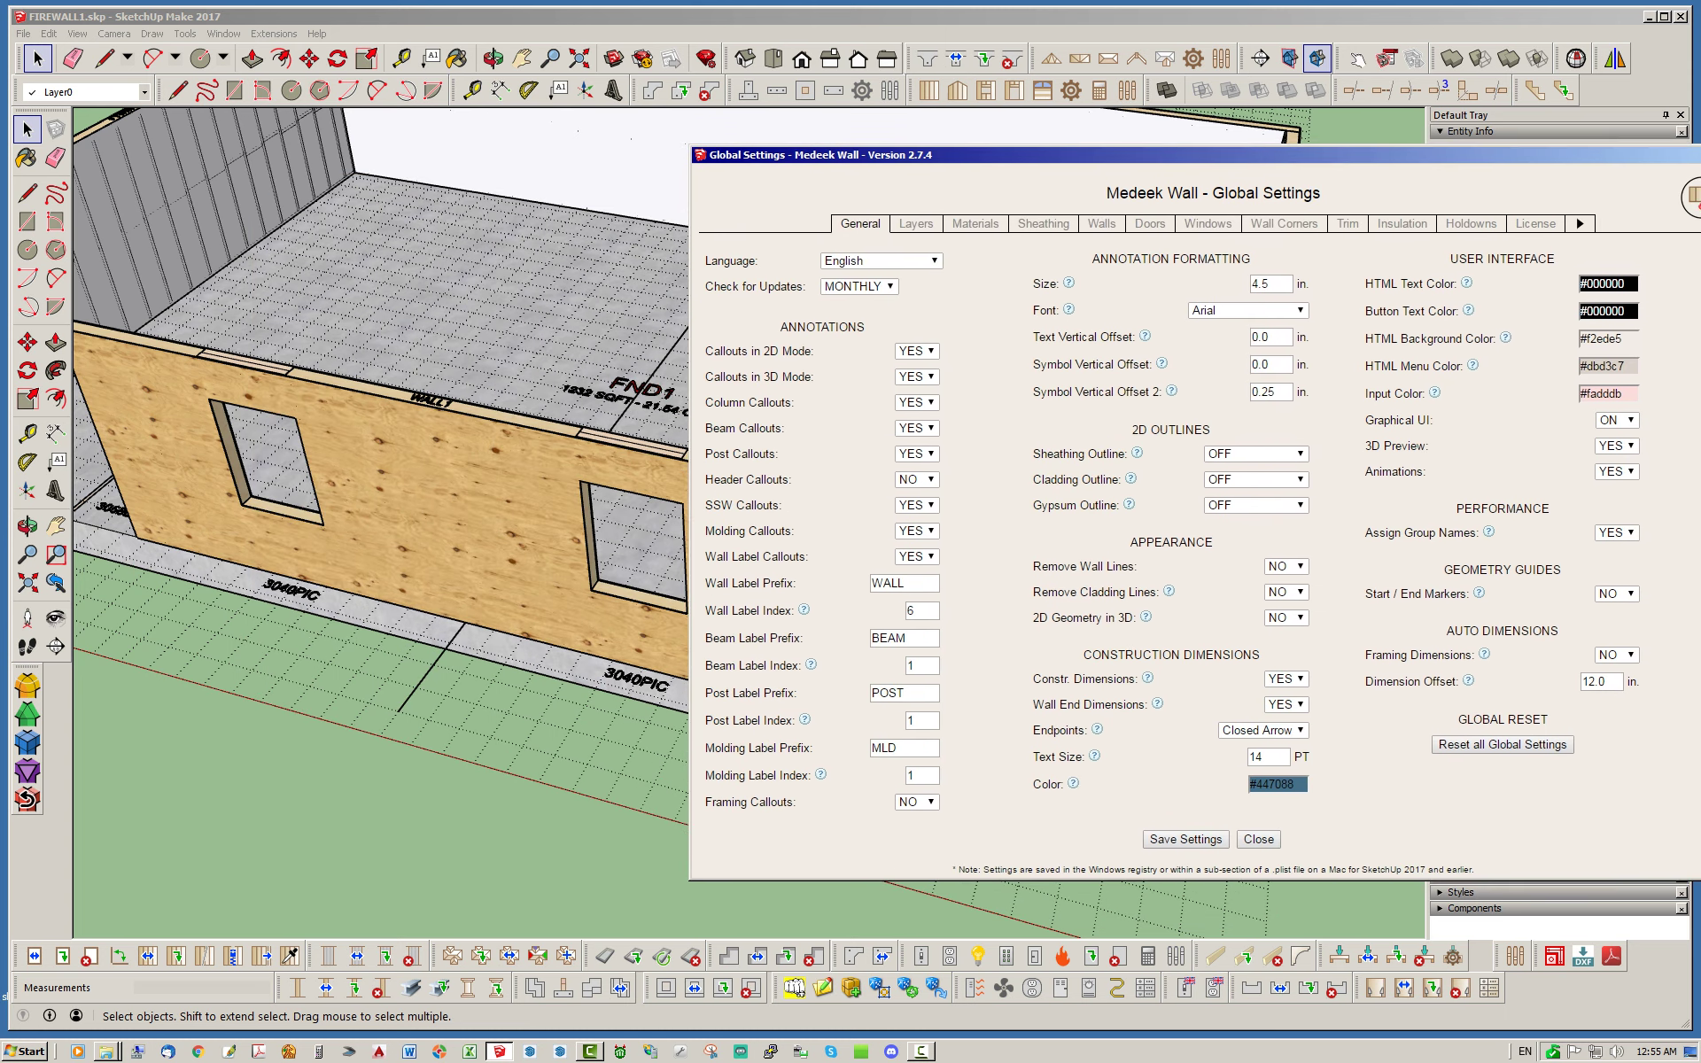
Examine the 3068LH door symbol at the floor and the top-plate symbol, and read the help for Symbol Vertical Offset 2.
{"action": "mouse_move", "coordinate": [265, 585]}
{"action": "middle_mouse_down"}
{"action": "mouse_move", "coordinate": [381, 496]}
{"action": "mouse_move", "coordinate": [425, 487]}
{"action": "middle_mouse_up"}
{"action": "scroll", "coordinate": [230, 558], "scroll_direction": "up", "scroll_amount": 5}
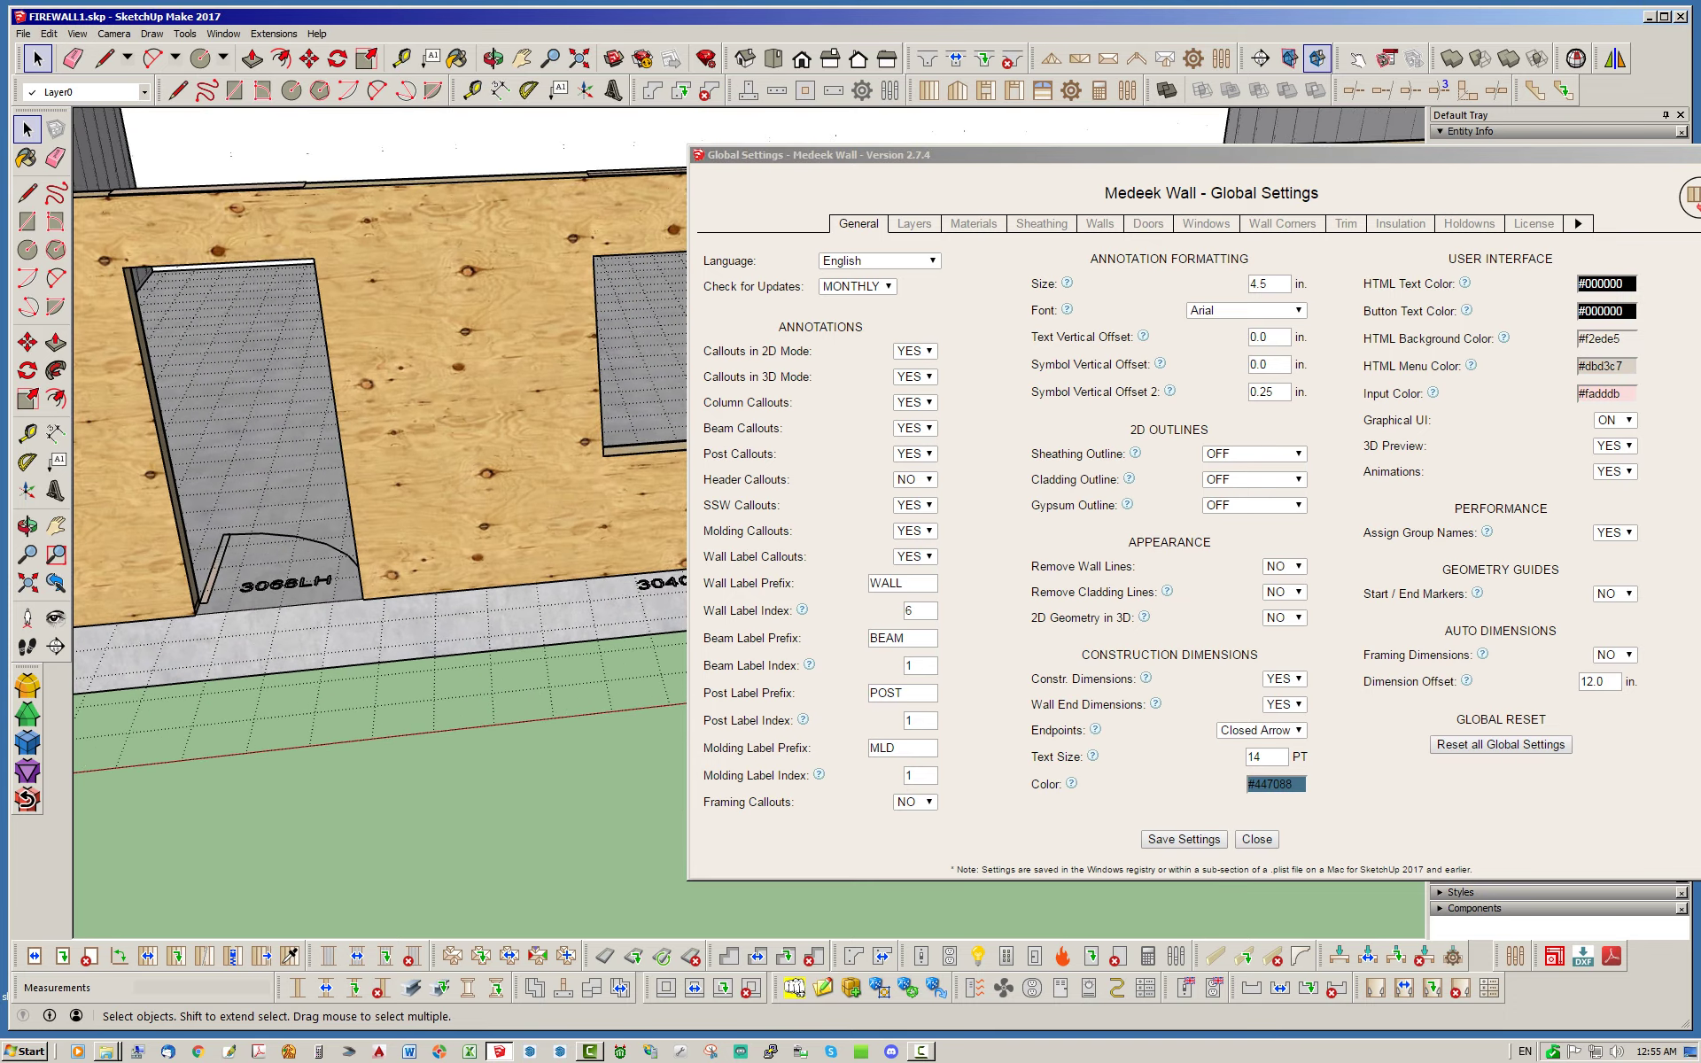
{"action": "scroll", "coordinate": [191, 589], "scroll_direction": "up", "scroll_amount": 3}
{"action": "mouse_move", "coordinate": [204, 566]}
{"action": "middle_mouse_down"}
{"action": "mouse_move", "coordinate": [292, 664]}
{"action": "mouse_move", "coordinate": [217, 629]}
{"action": "mouse_move", "coordinate": [265, 602]}
{"action": "middle_mouse_up"}
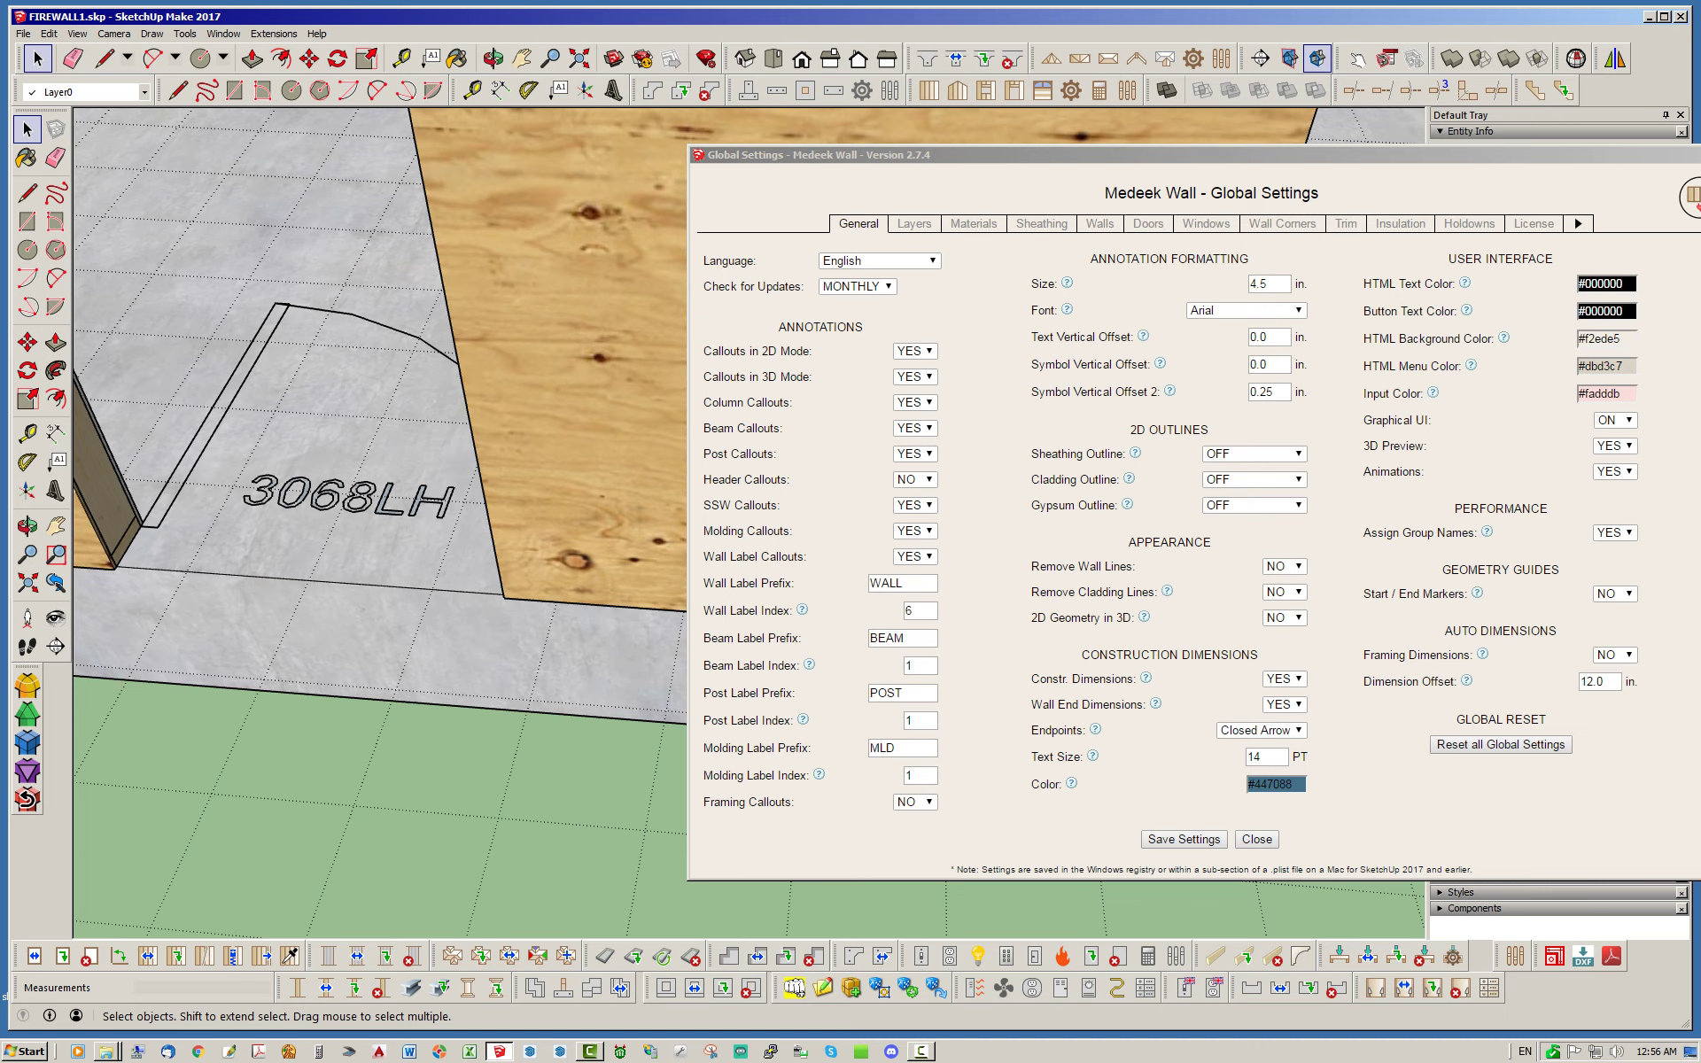
{"action": "mouse_move", "coordinate": [1169, 391]}
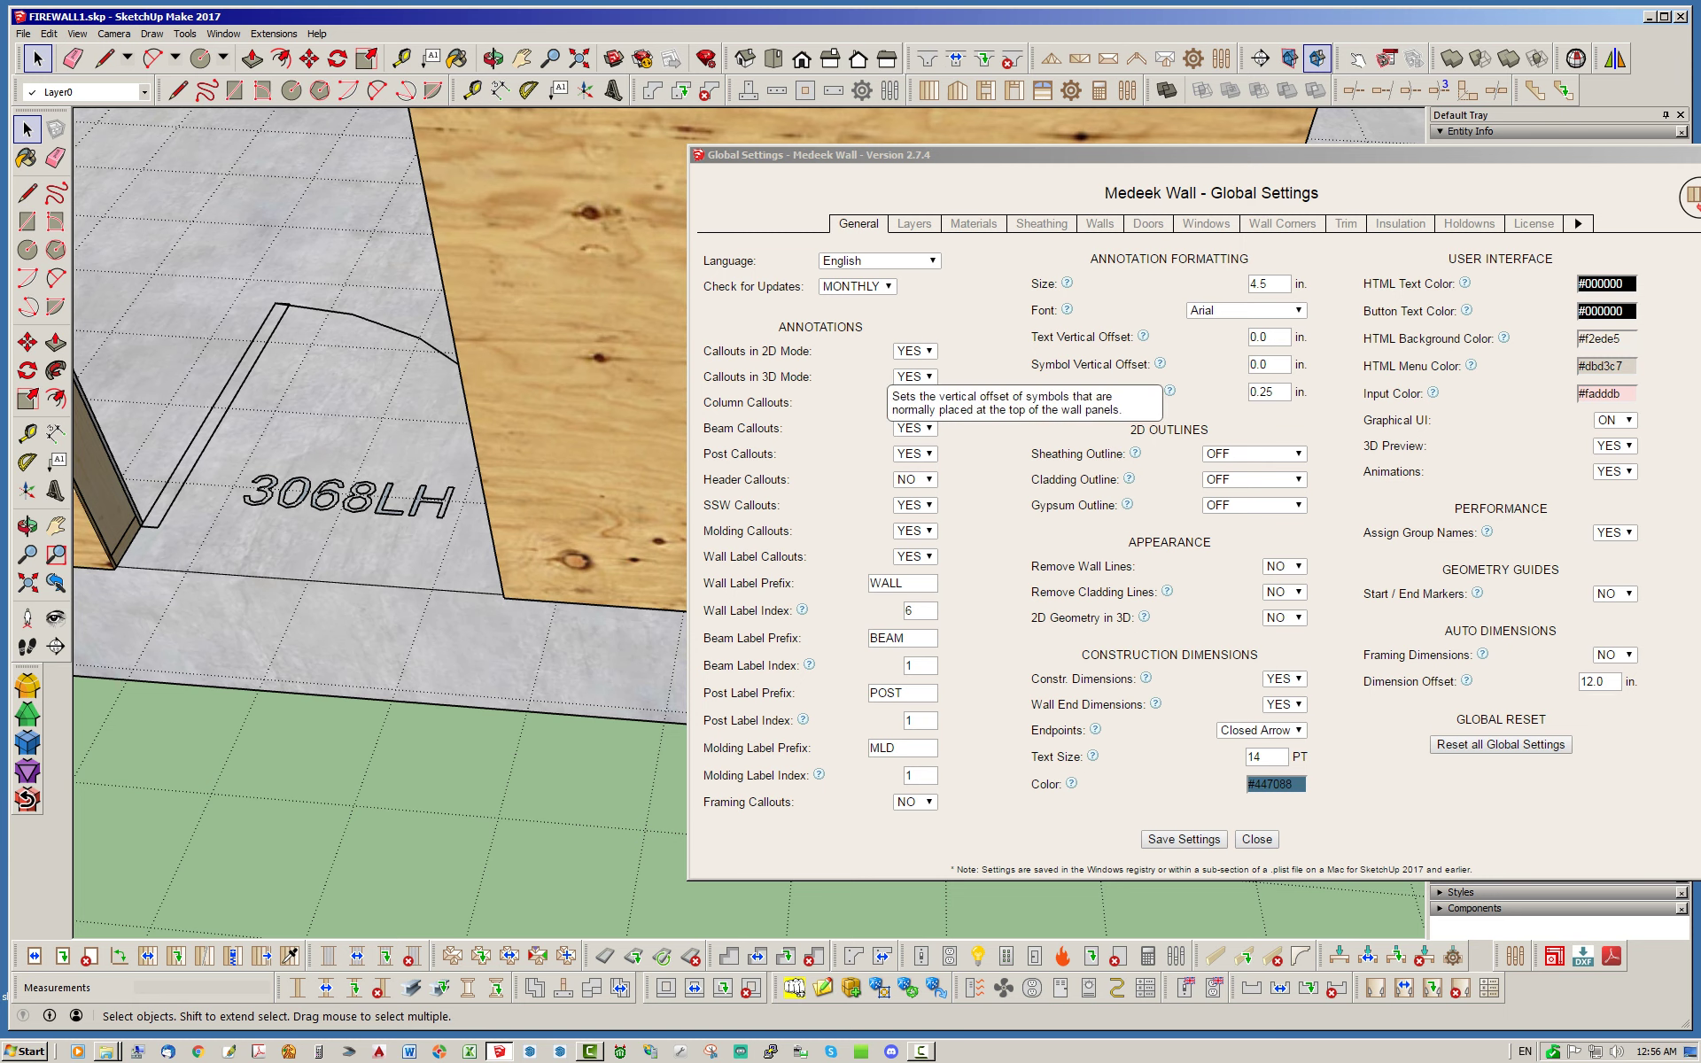
{"action": "scroll", "coordinate": [612, 584], "scroll_direction": "down", "scroll_amount": 6}
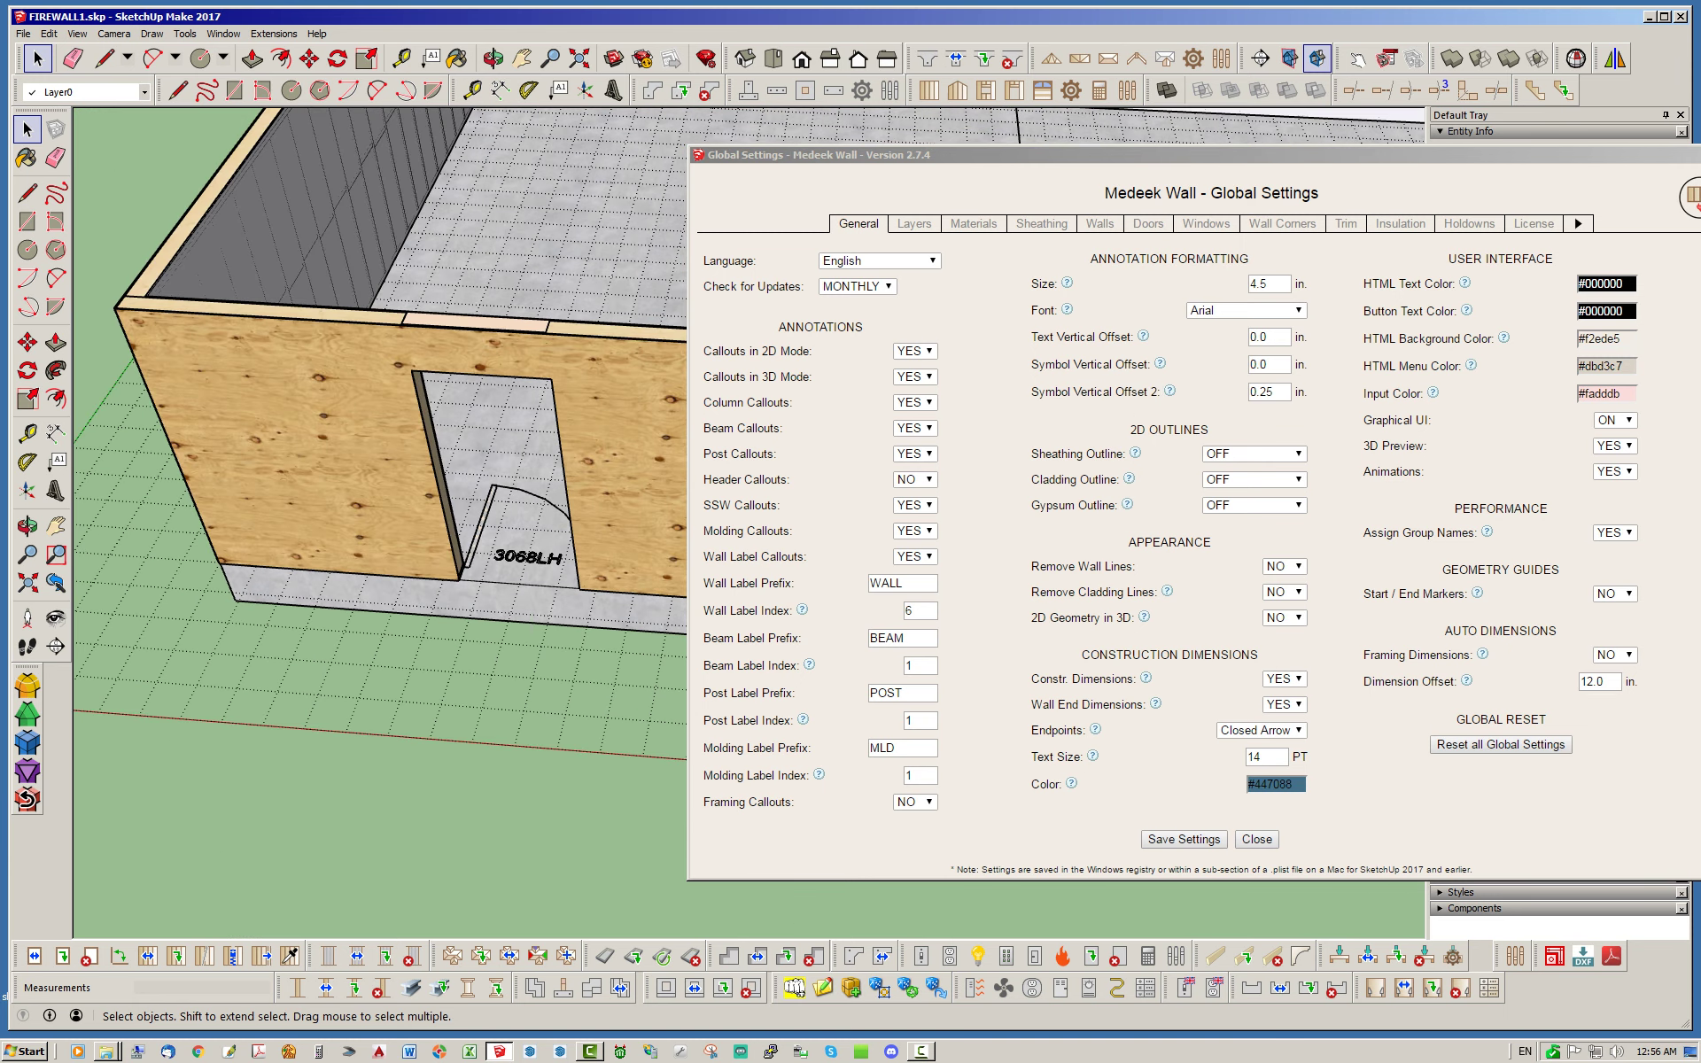
{"action": "scroll", "coordinate": [539, 372], "scroll_direction": "up", "scroll_amount": 5}
{"action": "middle_click_drag", "start_coordinate": [496, 567], "coordinate": [549, 531]}
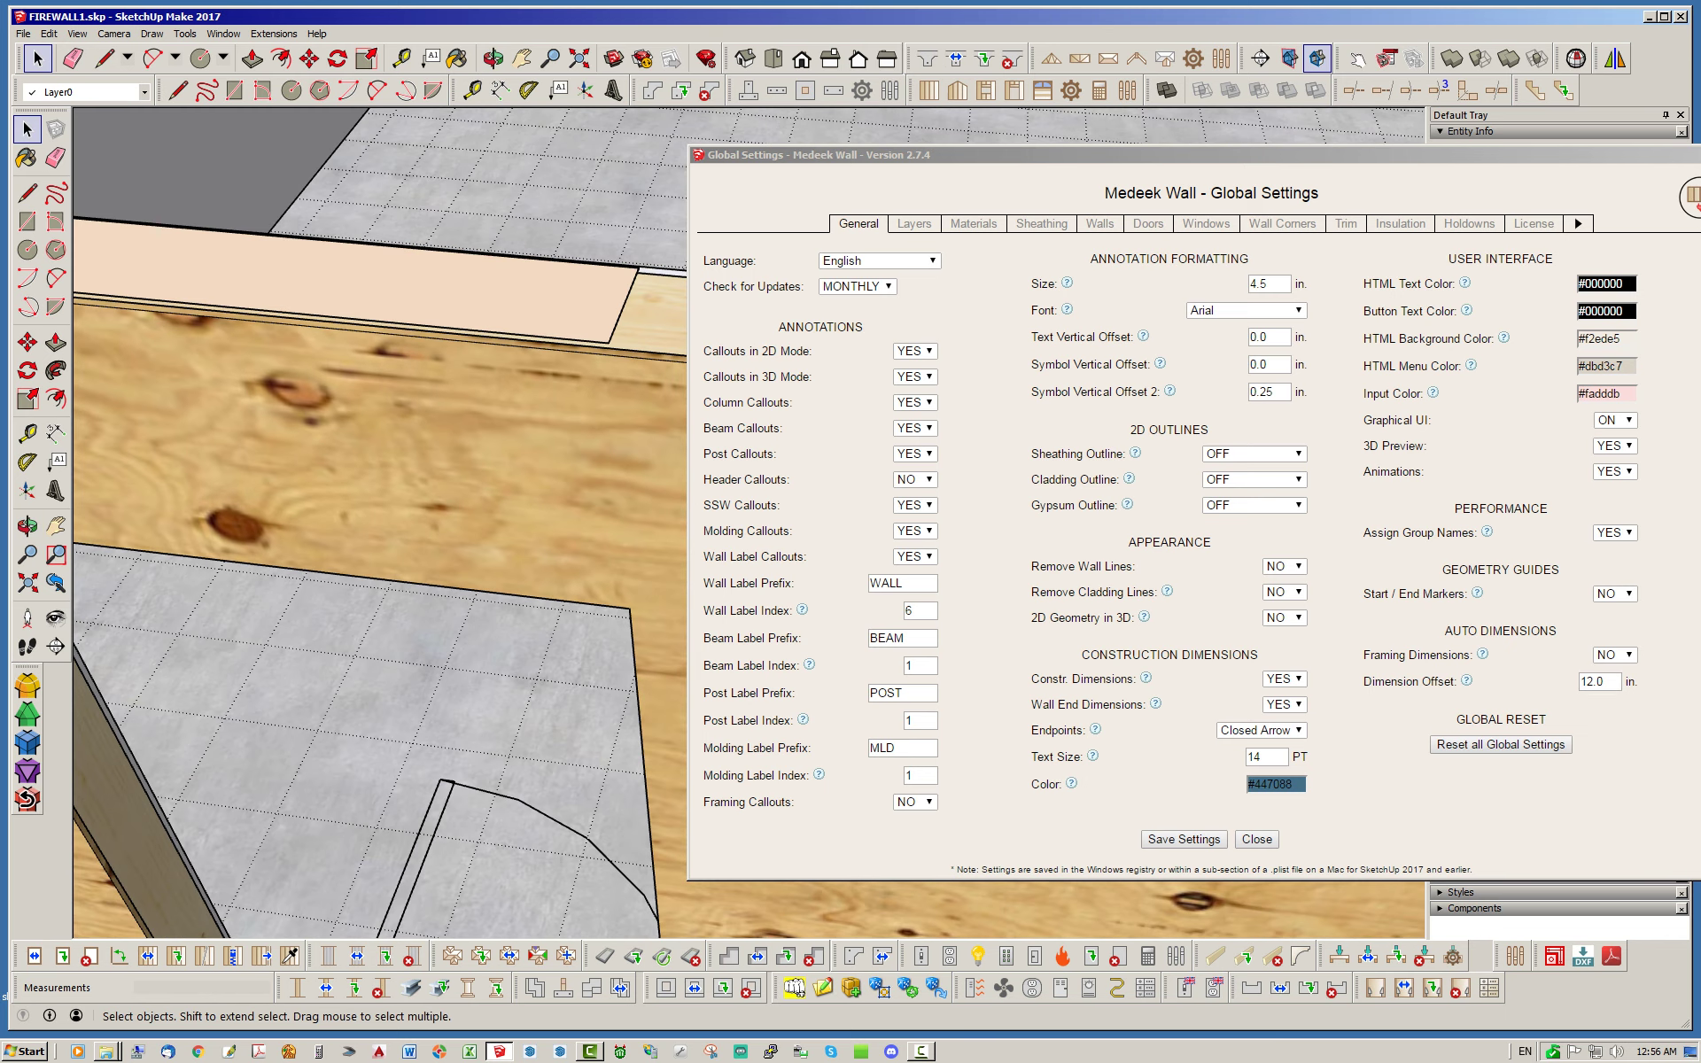
{"action": "scroll", "coordinate": [381, 523], "scroll_direction": "down", "scroll_amount": 4}
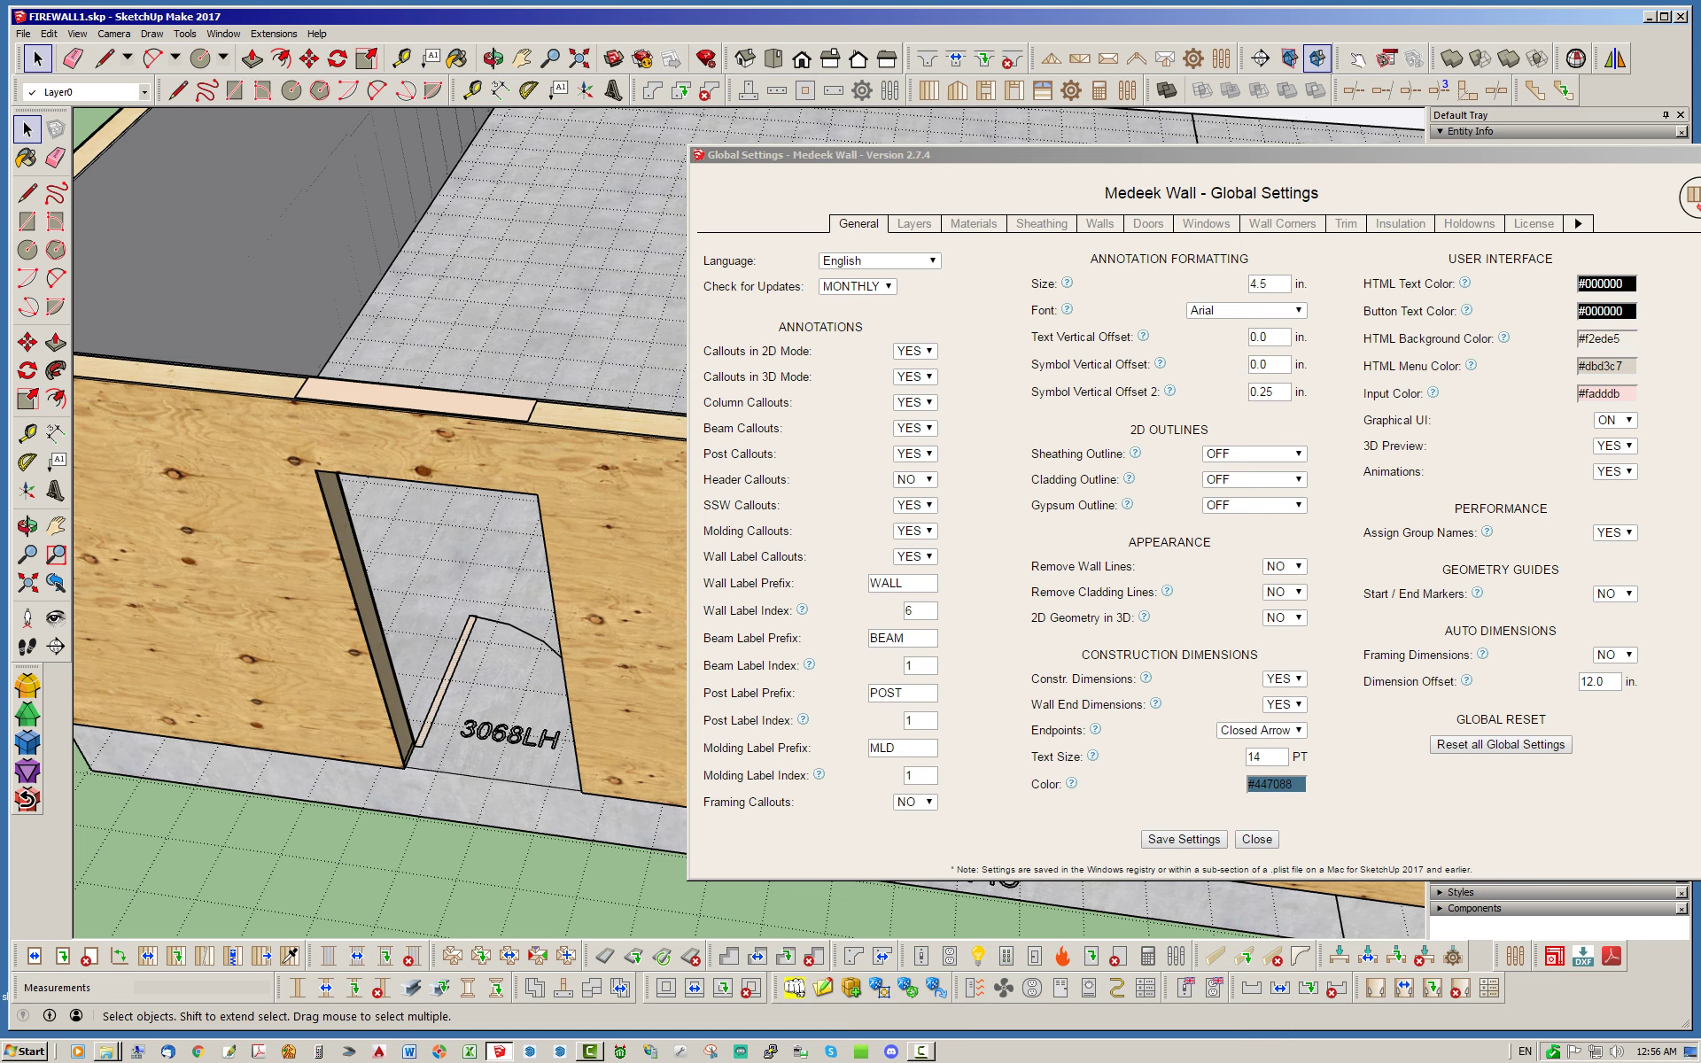
{"action": "middle_click_drag", "start_coordinate": [461, 736], "coordinate": [381, 682]}
{"action": "scroll", "coordinate": [372, 682], "scroll_direction": "up", "scroll_amount": 8}
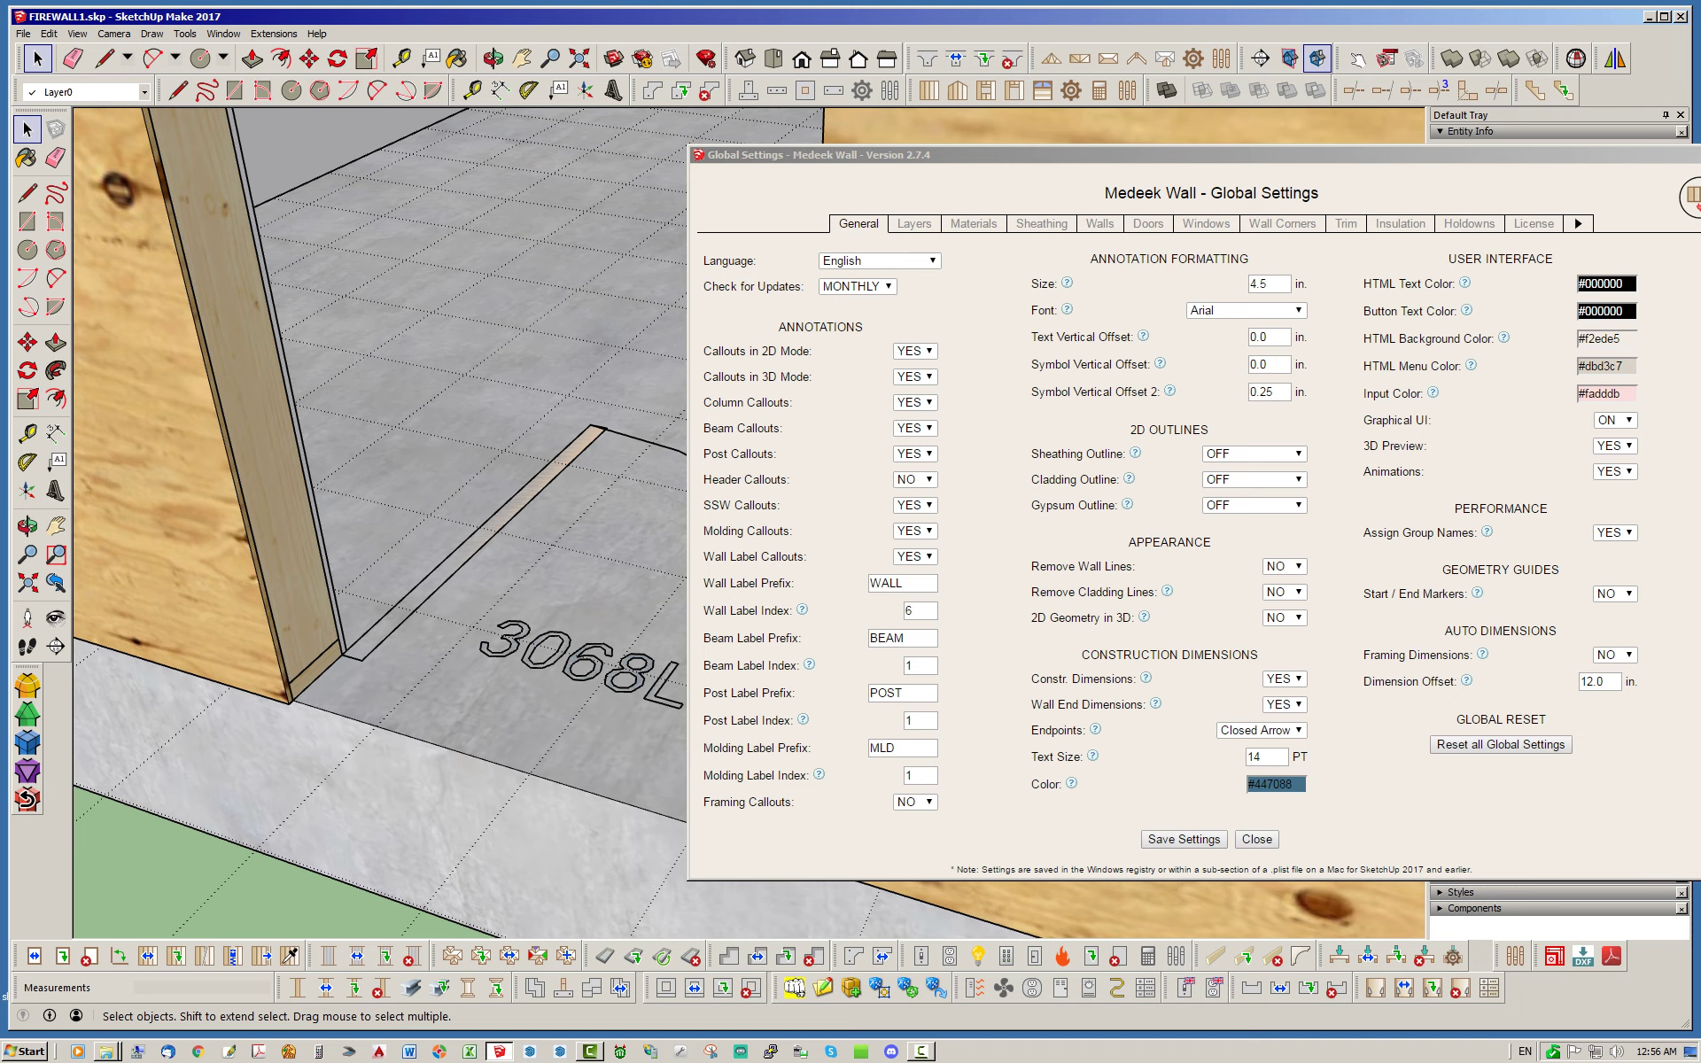
{"action": "scroll", "coordinate": [322, 663], "scroll_direction": "down", "scroll_amount": 8}
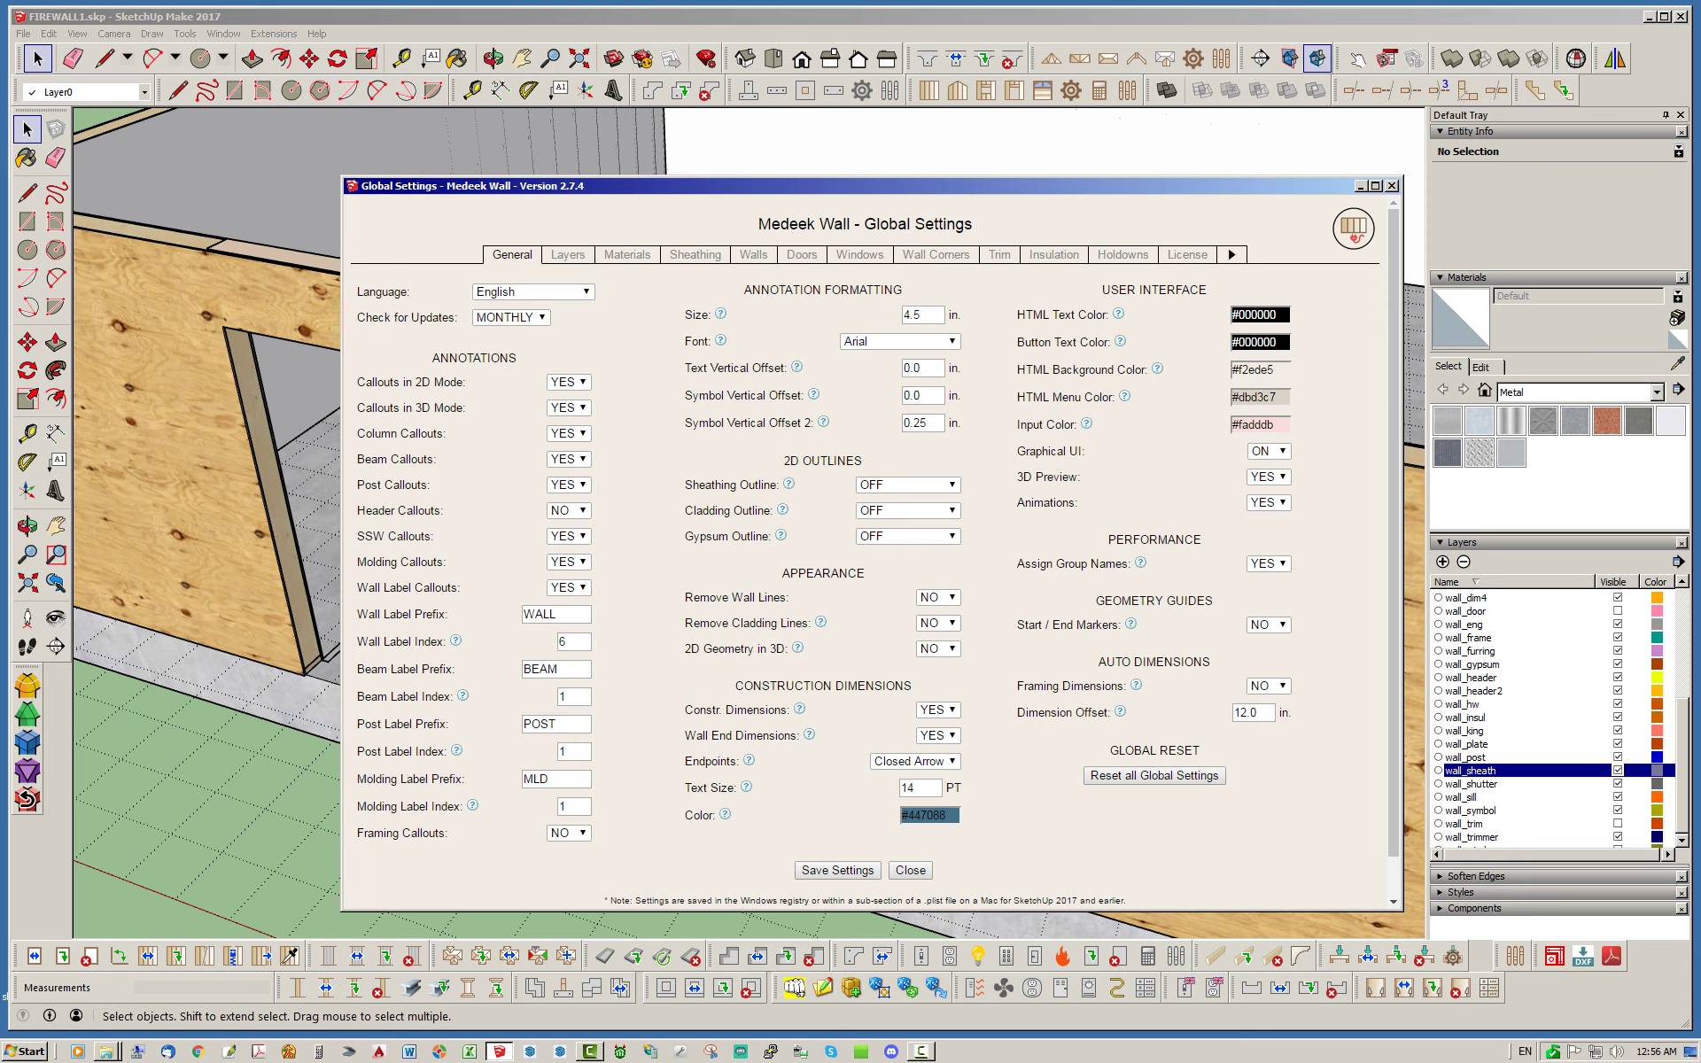
Review the sheathing and material settings, including the Lumber Texture options, and close the global settings without saving.
{"action": "left_click_drag", "start_coordinate": [896, 186], "coordinate": [859, 159]}
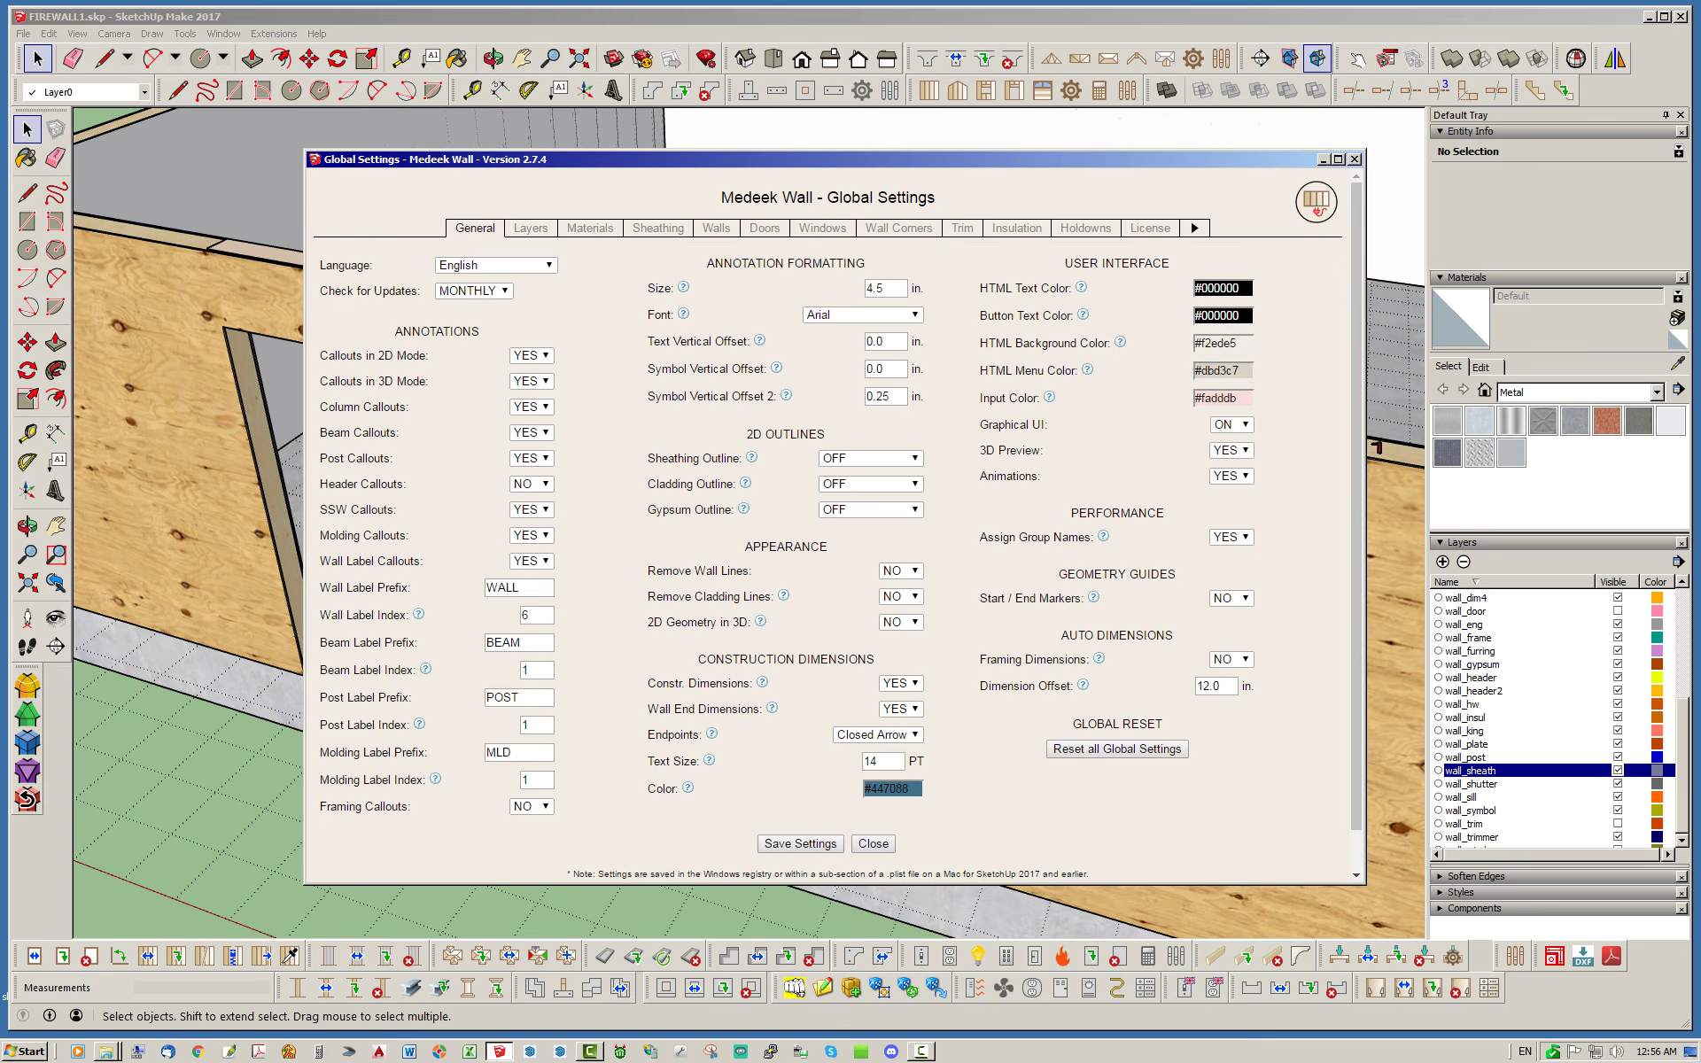
{"action": "left_click", "coordinate": [657, 228]}
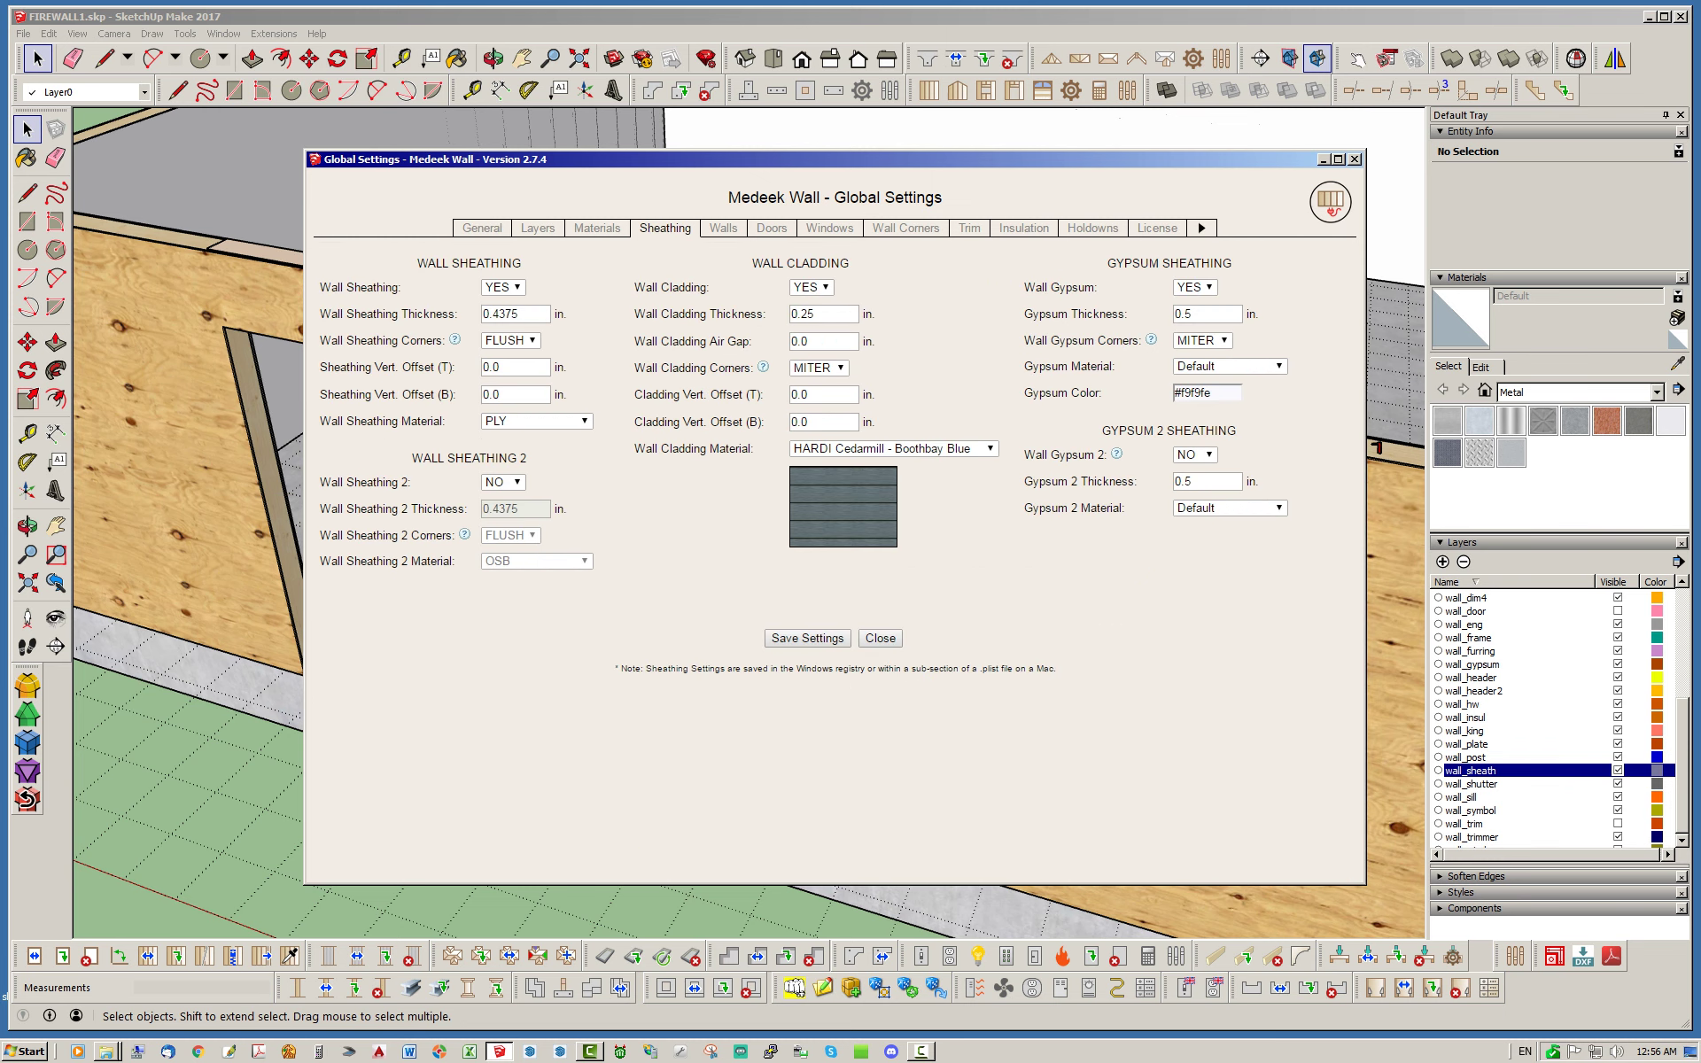
{"action": "left_click", "coordinate": [597, 229]}
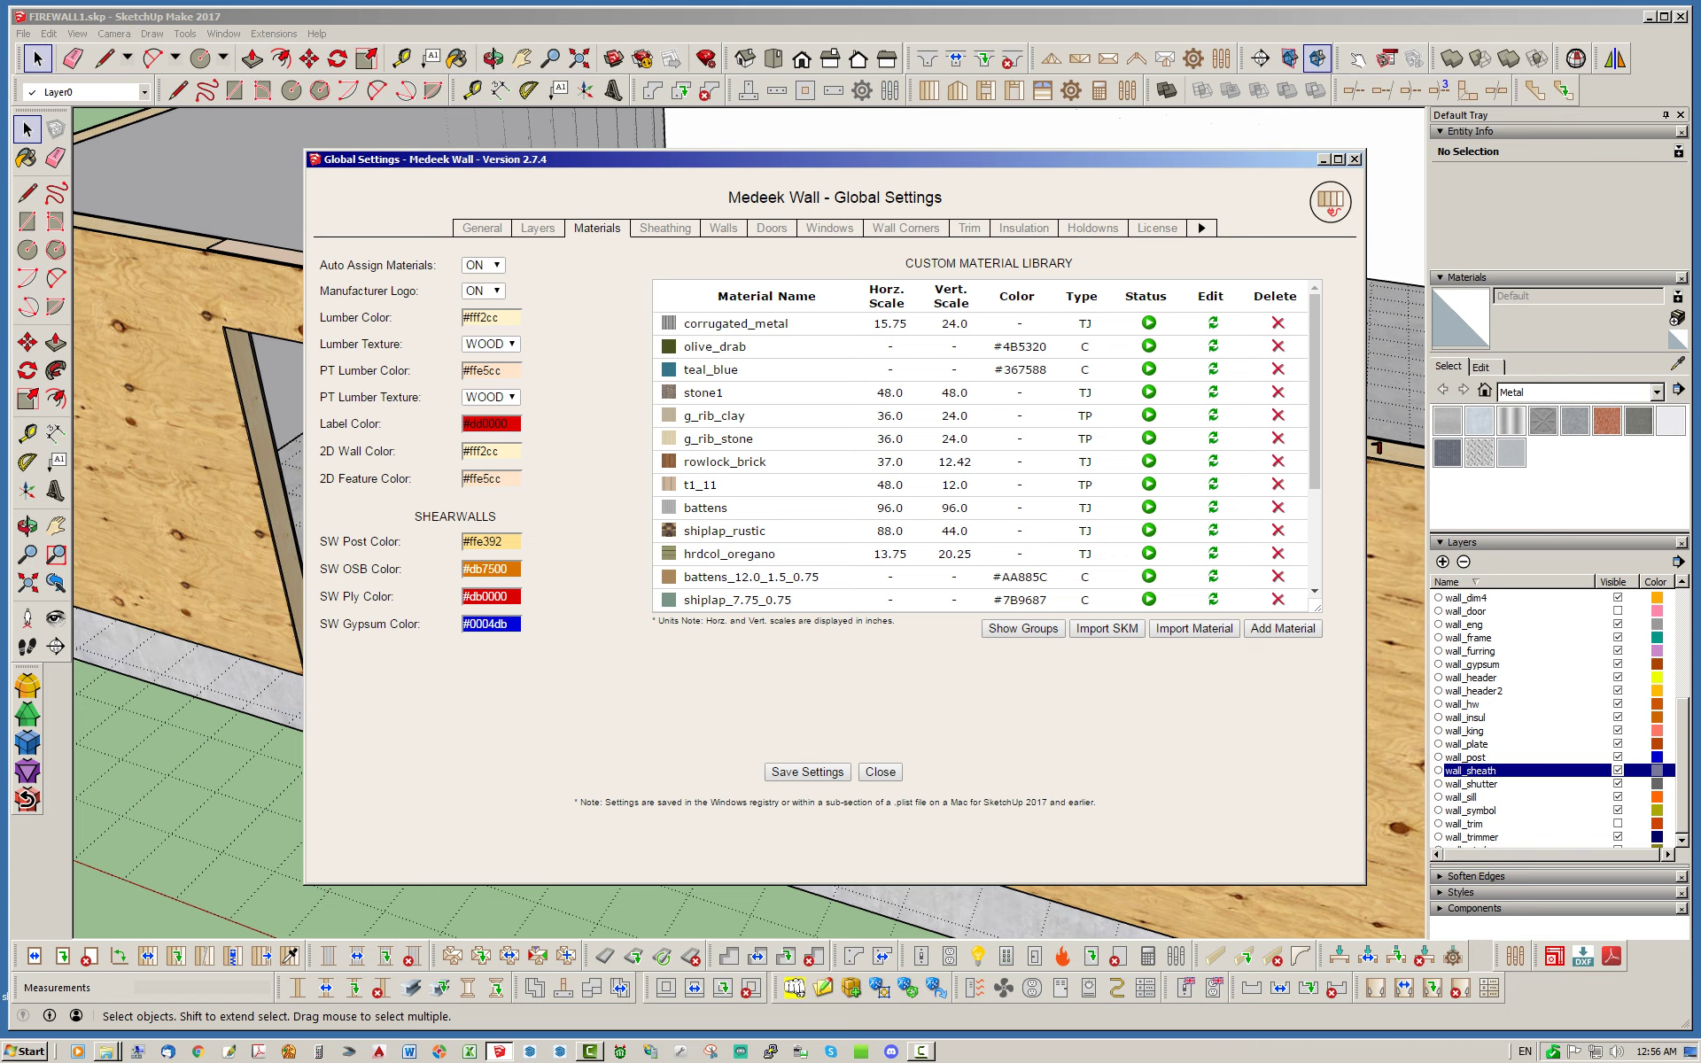
{"action": "left_click", "coordinate": [490, 344]}
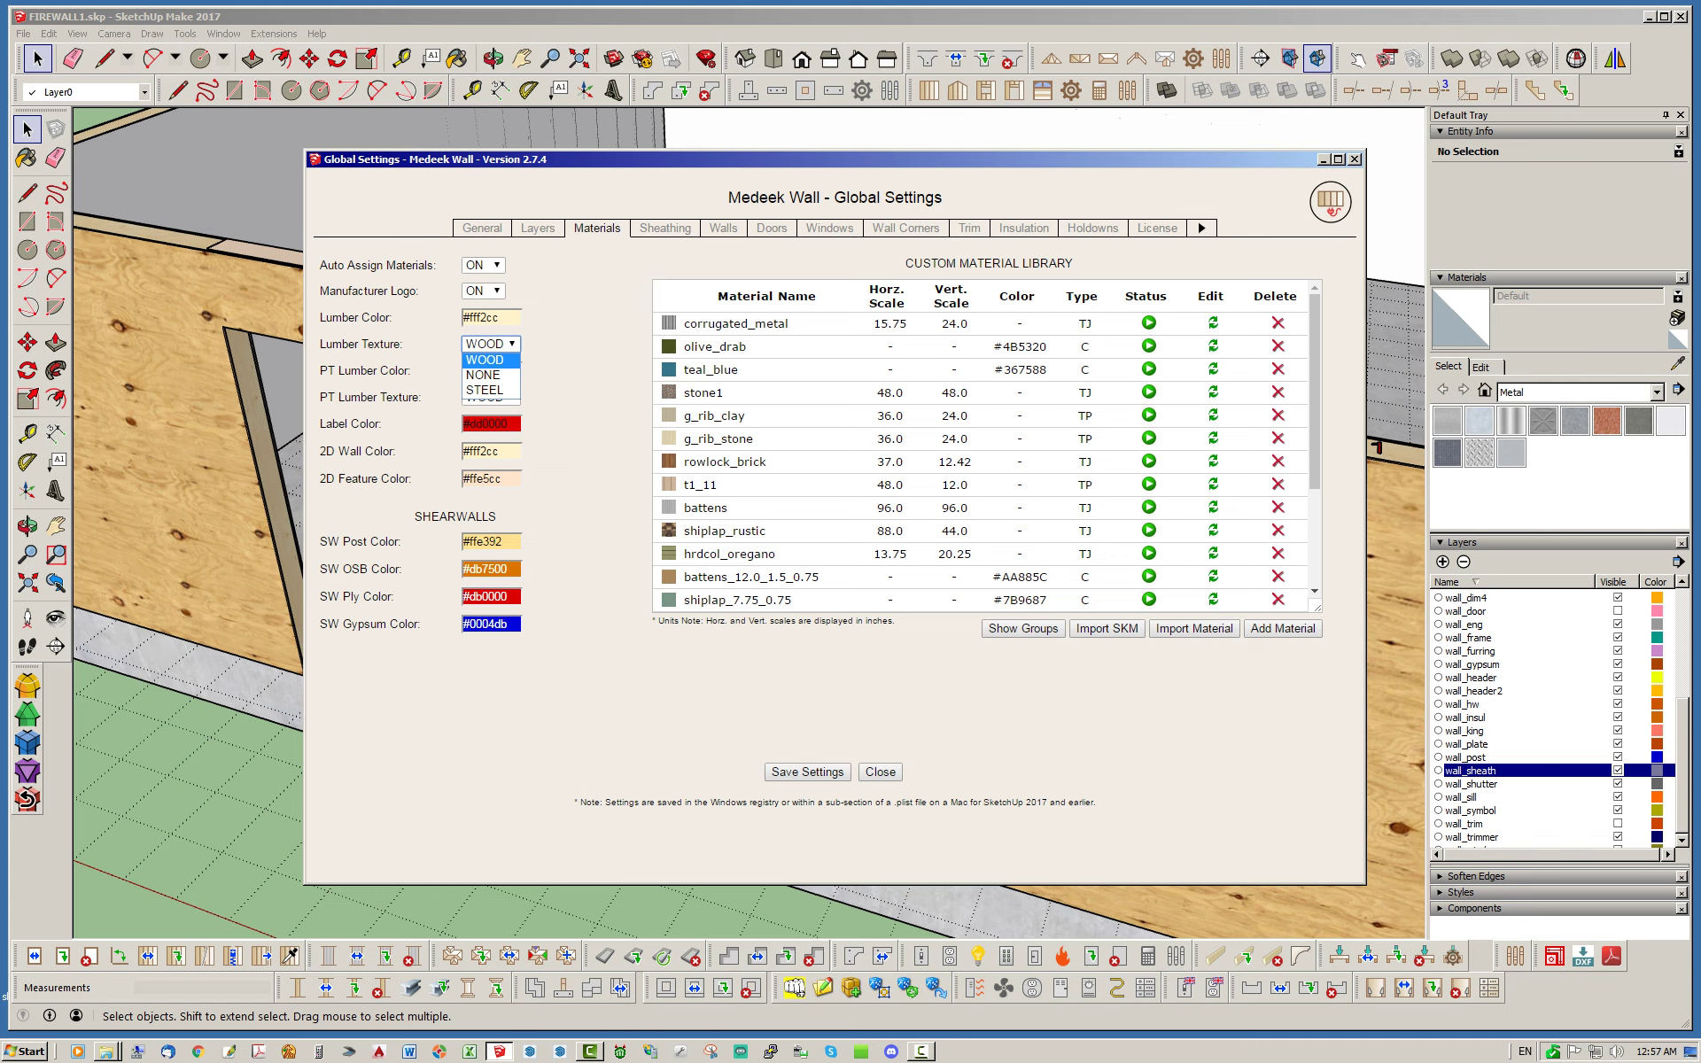
{"action": "key", "text": "Down"}
{"action": "key", "text": "Up"}
{"action": "key", "text": "Down"}
{"action": "key", "text": "Down"}
{"action": "key", "text": "Up"}
{"action": "key", "text": "Escape"}
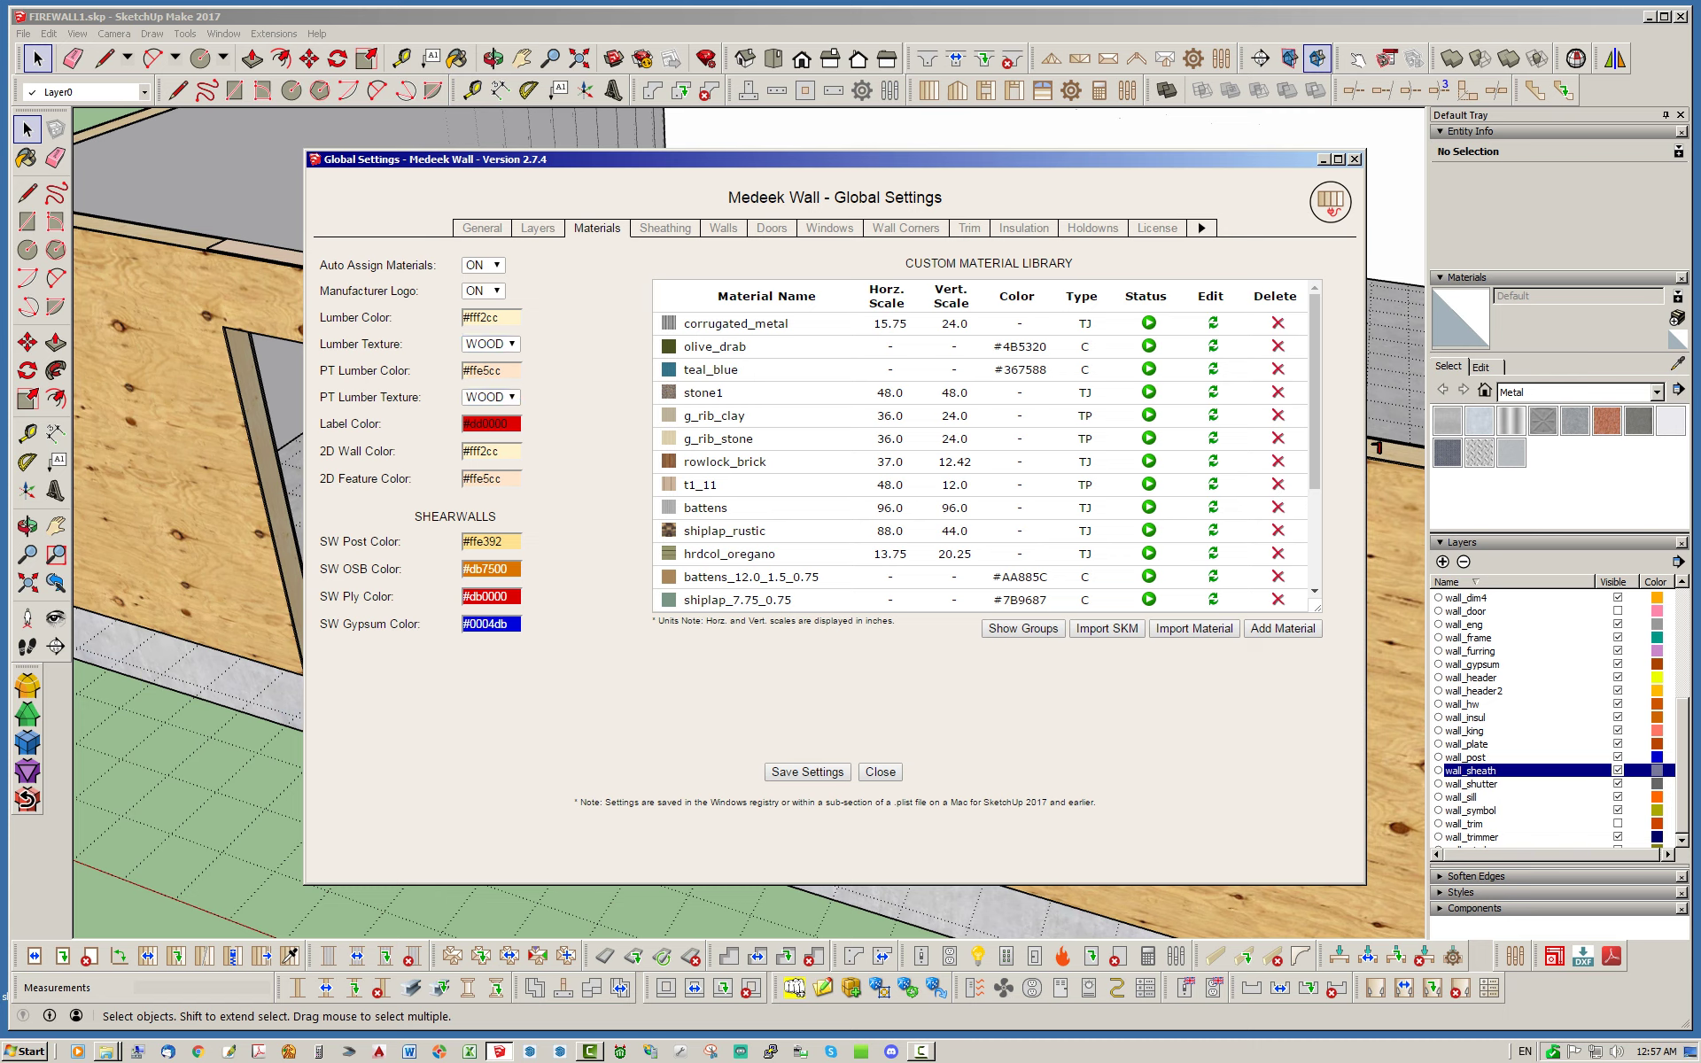
{"action": "left_click", "coordinate": [880, 772]}
Hide the wall_sheath and wall_gypsum layers to expose the wall framing.
{"action": "scroll", "coordinate": [489, 457], "scroll_direction": "down", "scroll_amount": 6}
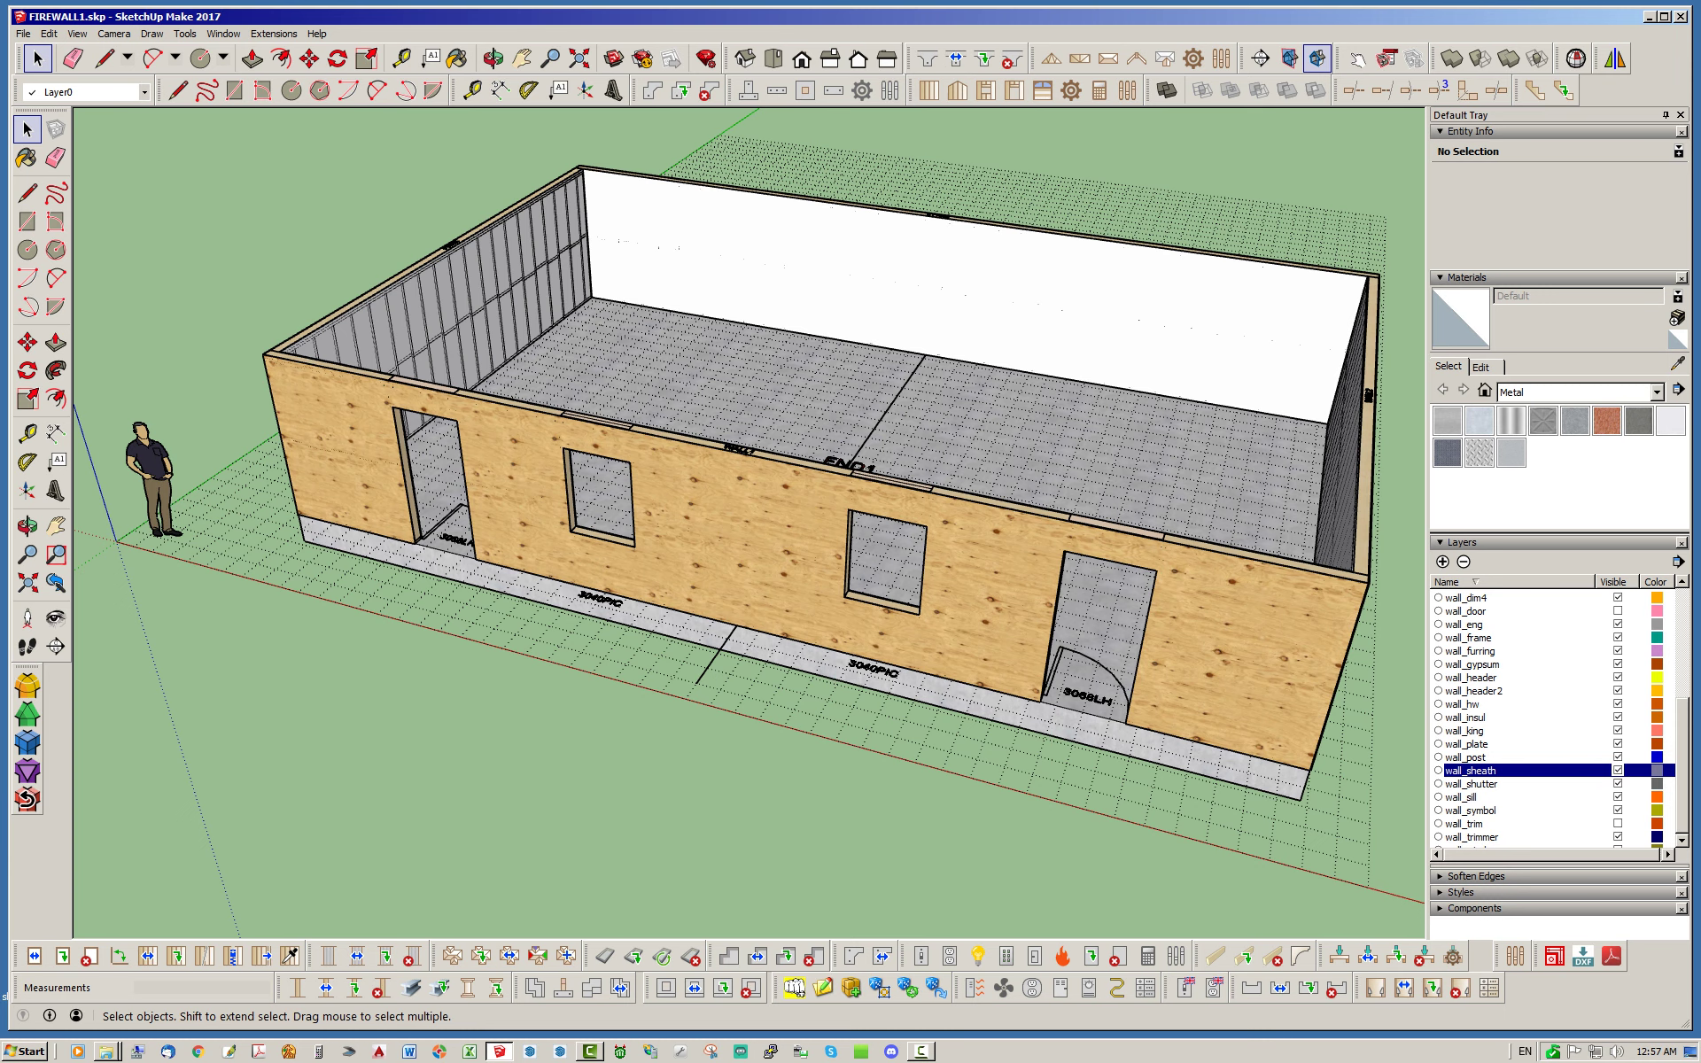
{"action": "middle_click_drag", "start_coordinate": [797, 514], "coordinate": [739, 567]}
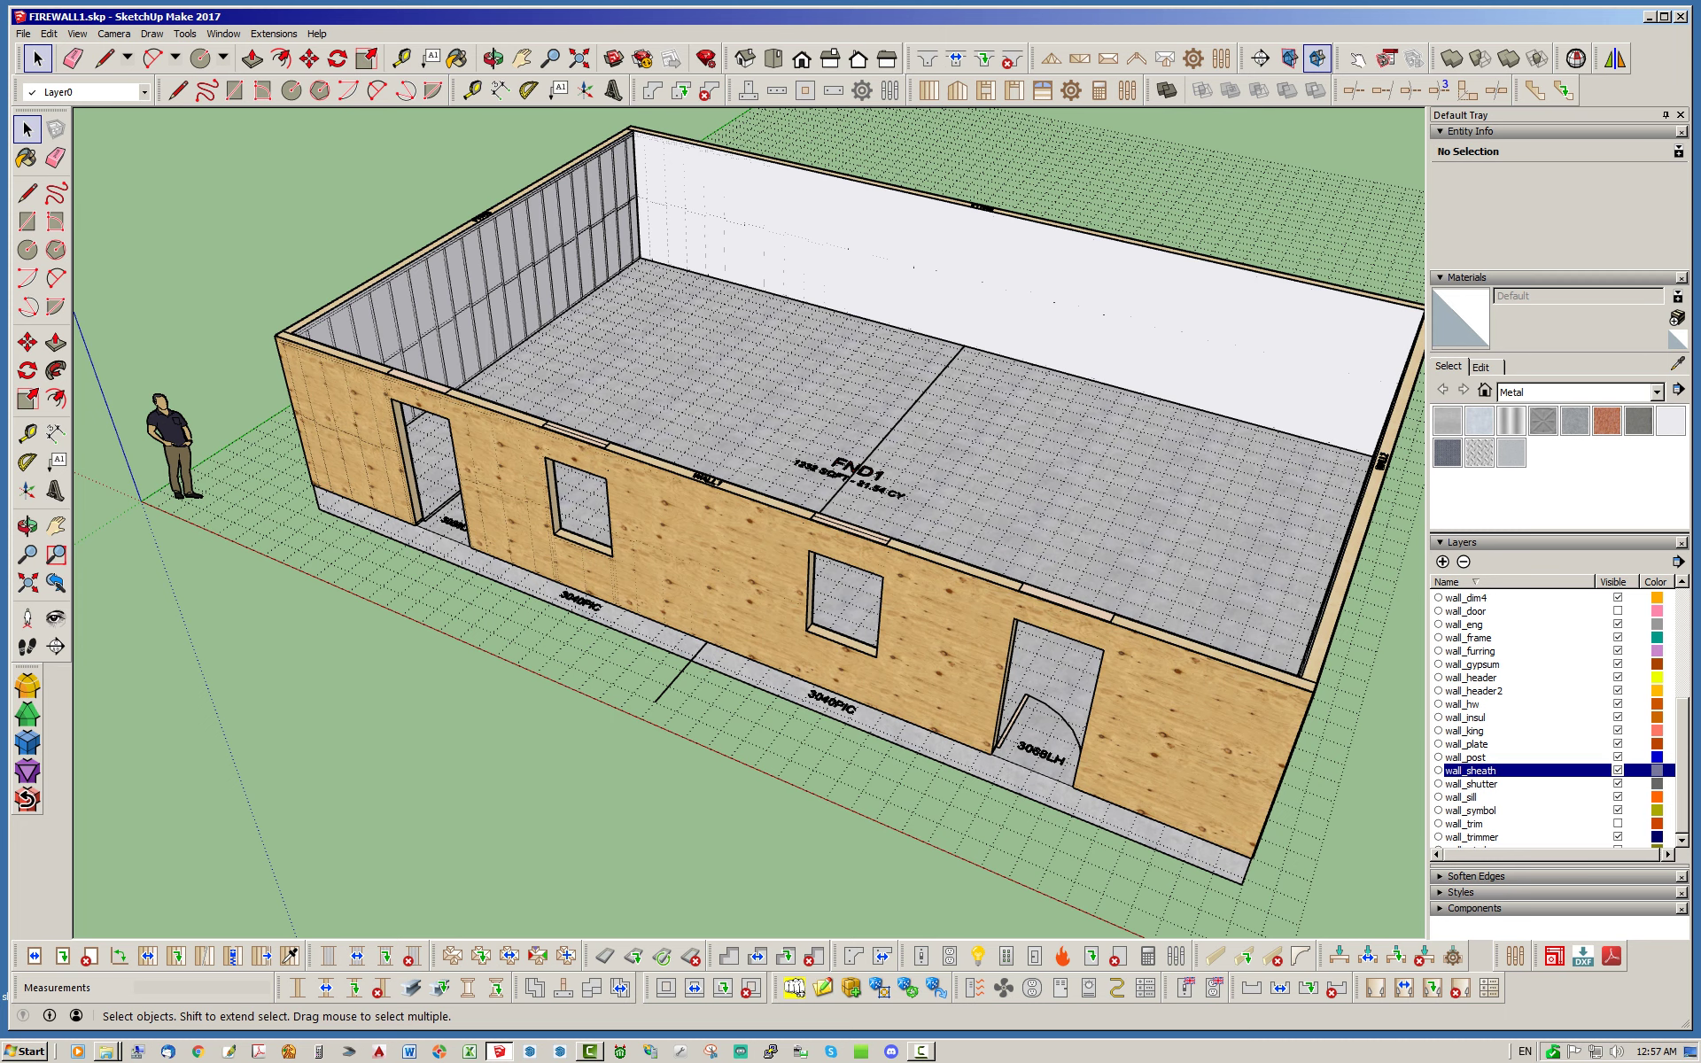
{"action": "scroll", "coordinate": [441, 575], "scroll_direction": "down", "scroll_amount": 3}
{"action": "middle_click_drag", "start_coordinate": [851, 655], "coordinate": [762, 660]}
{"action": "scroll", "coordinate": [735, 620], "scroll_direction": "up", "scroll_amount": 4}
{"action": "scroll", "coordinate": [761, 660], "scroll_direction": "down", "scroll_amount": 3}
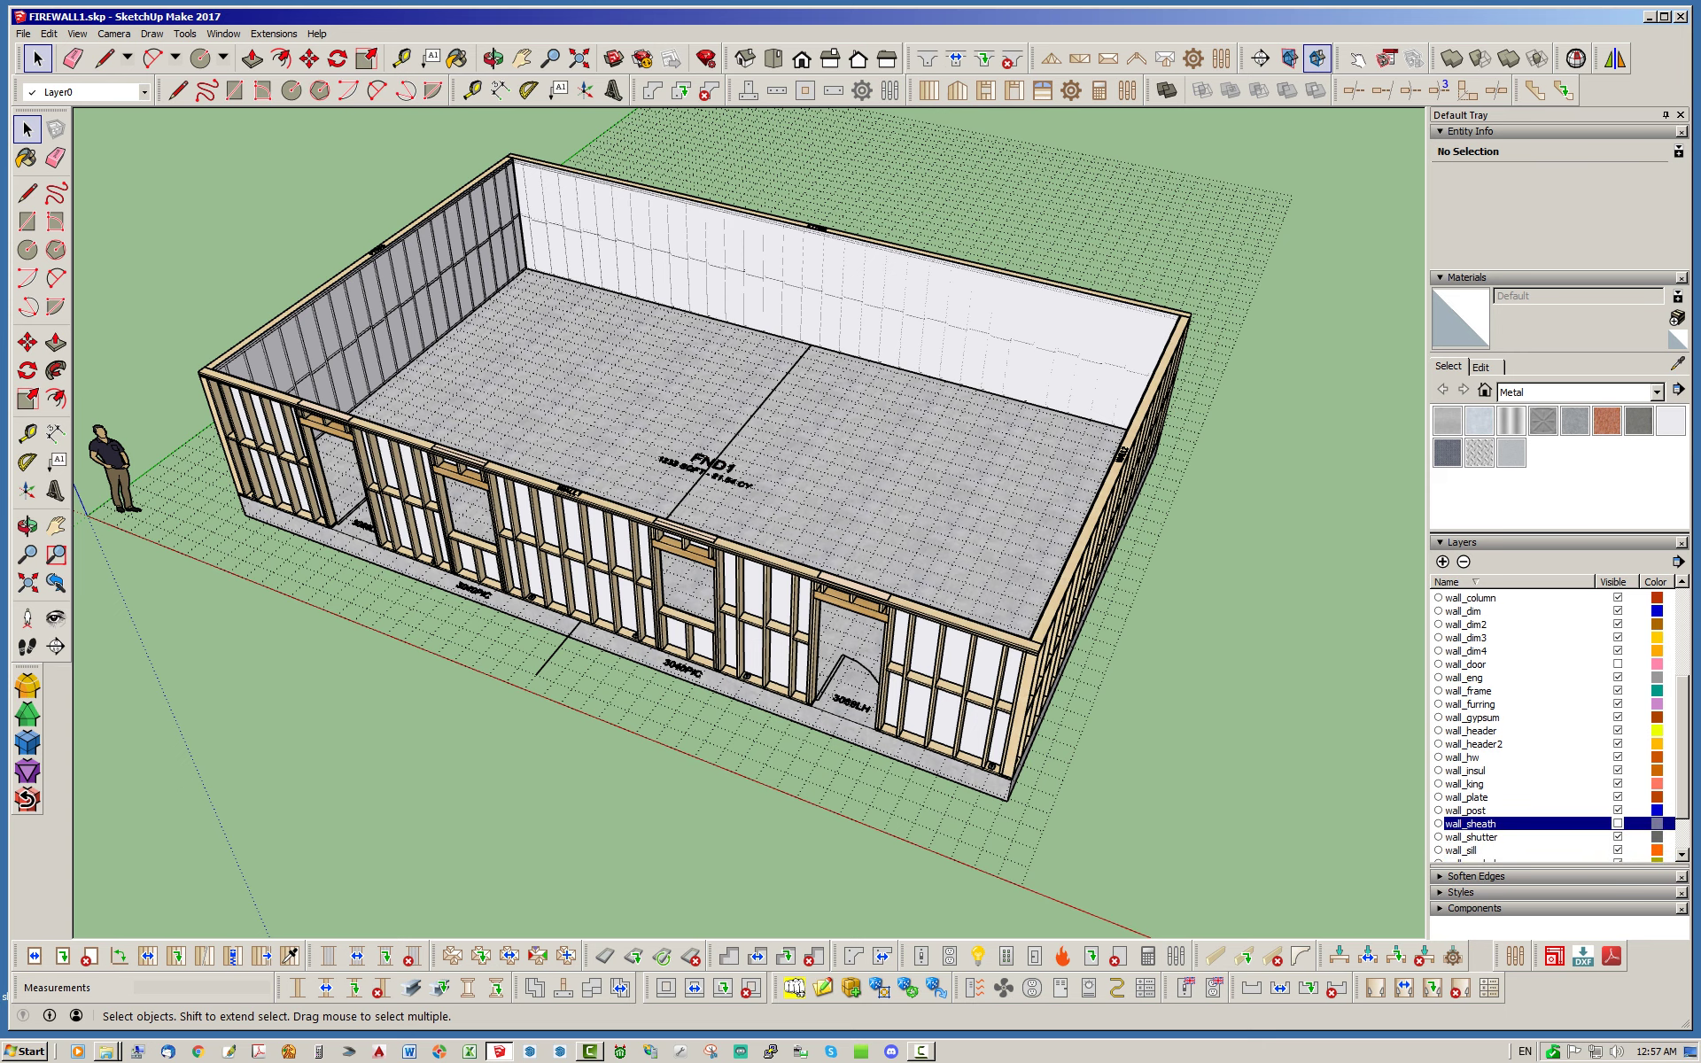
{"action": "left_click", "coordinate": [1617, 717]}
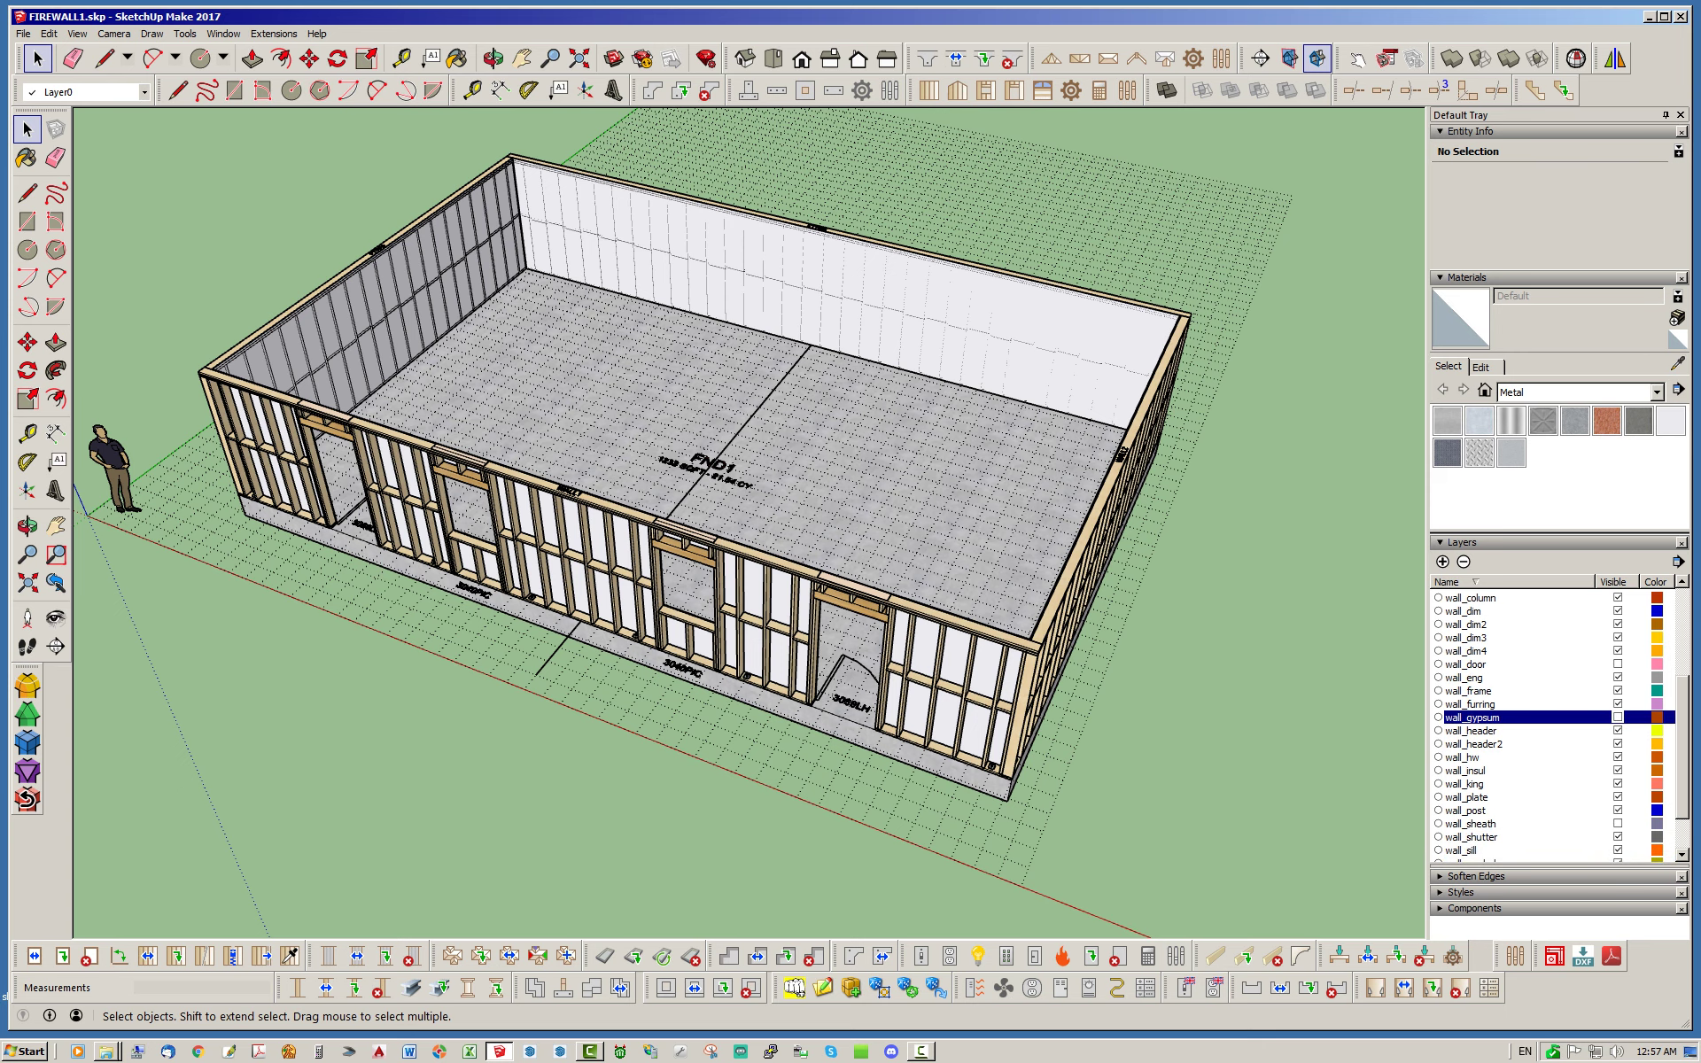
Start a new rectangular wall assembly and apply Int-Int as its wall type.
{"action": "middle_click_drag", "start_coordinate": [1081, 567], "coordinate": [899, 611]}
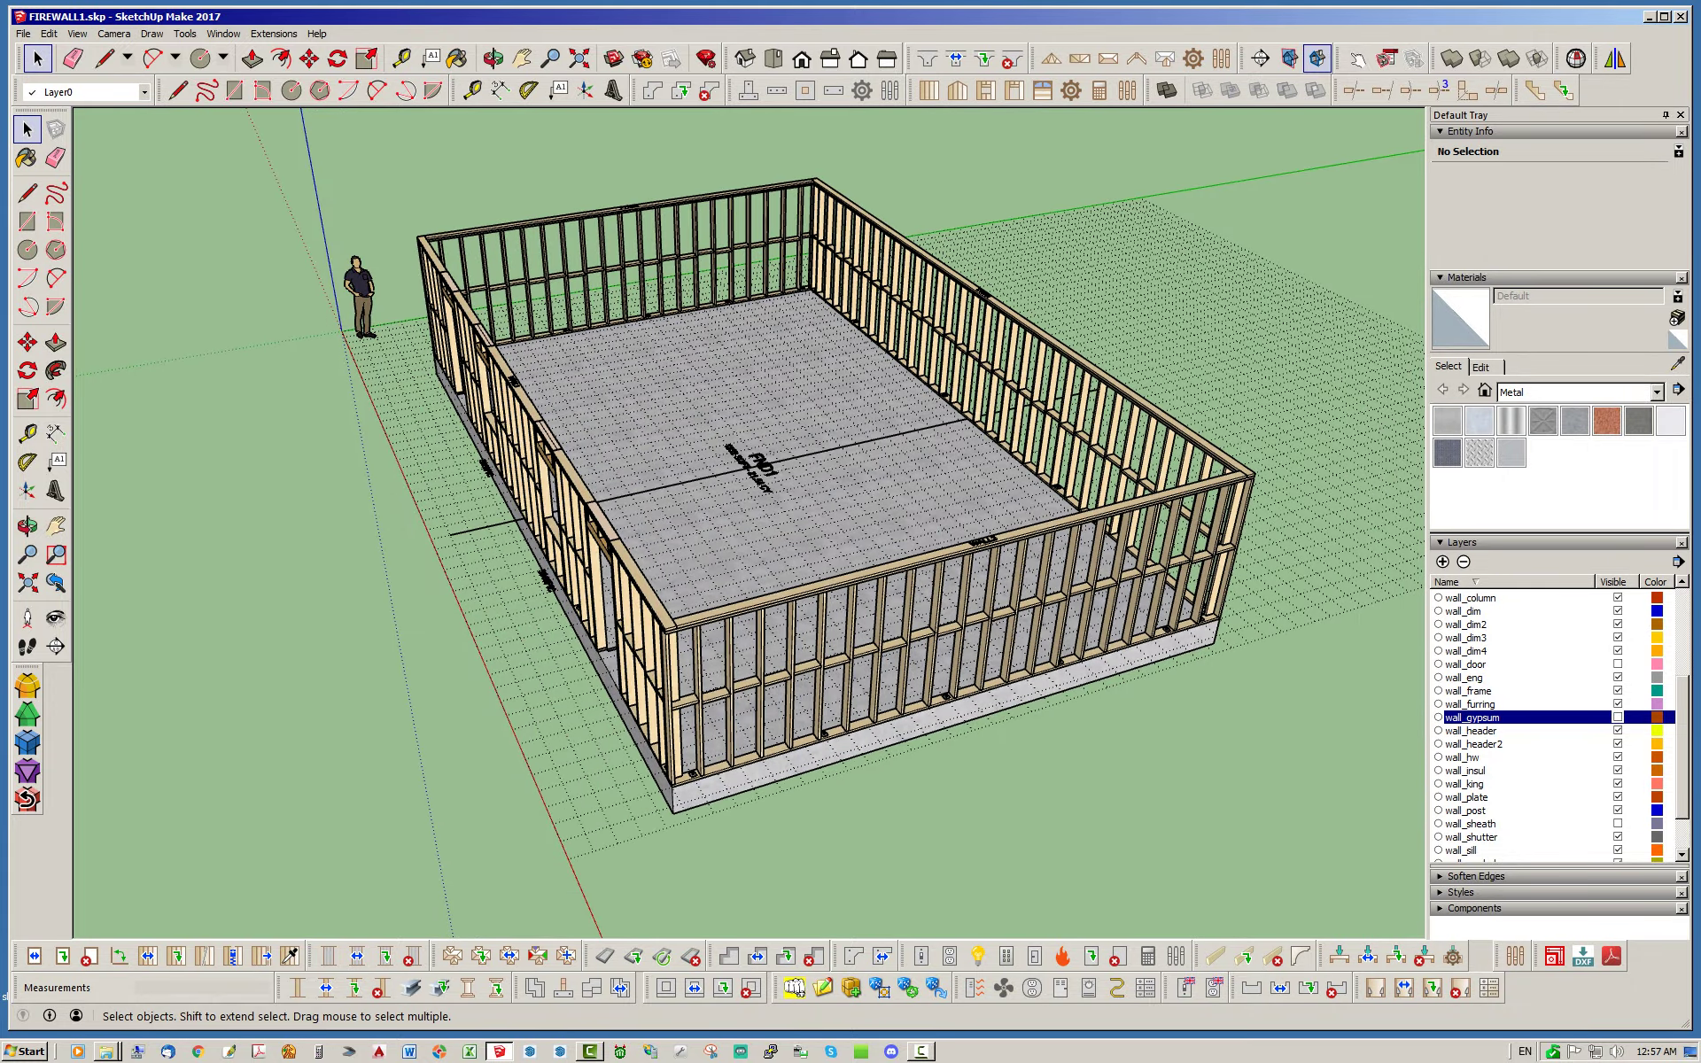
{"action": "middle_click_drag", "start_coordinate": [797, 567], "coordinate": [642, 665]}
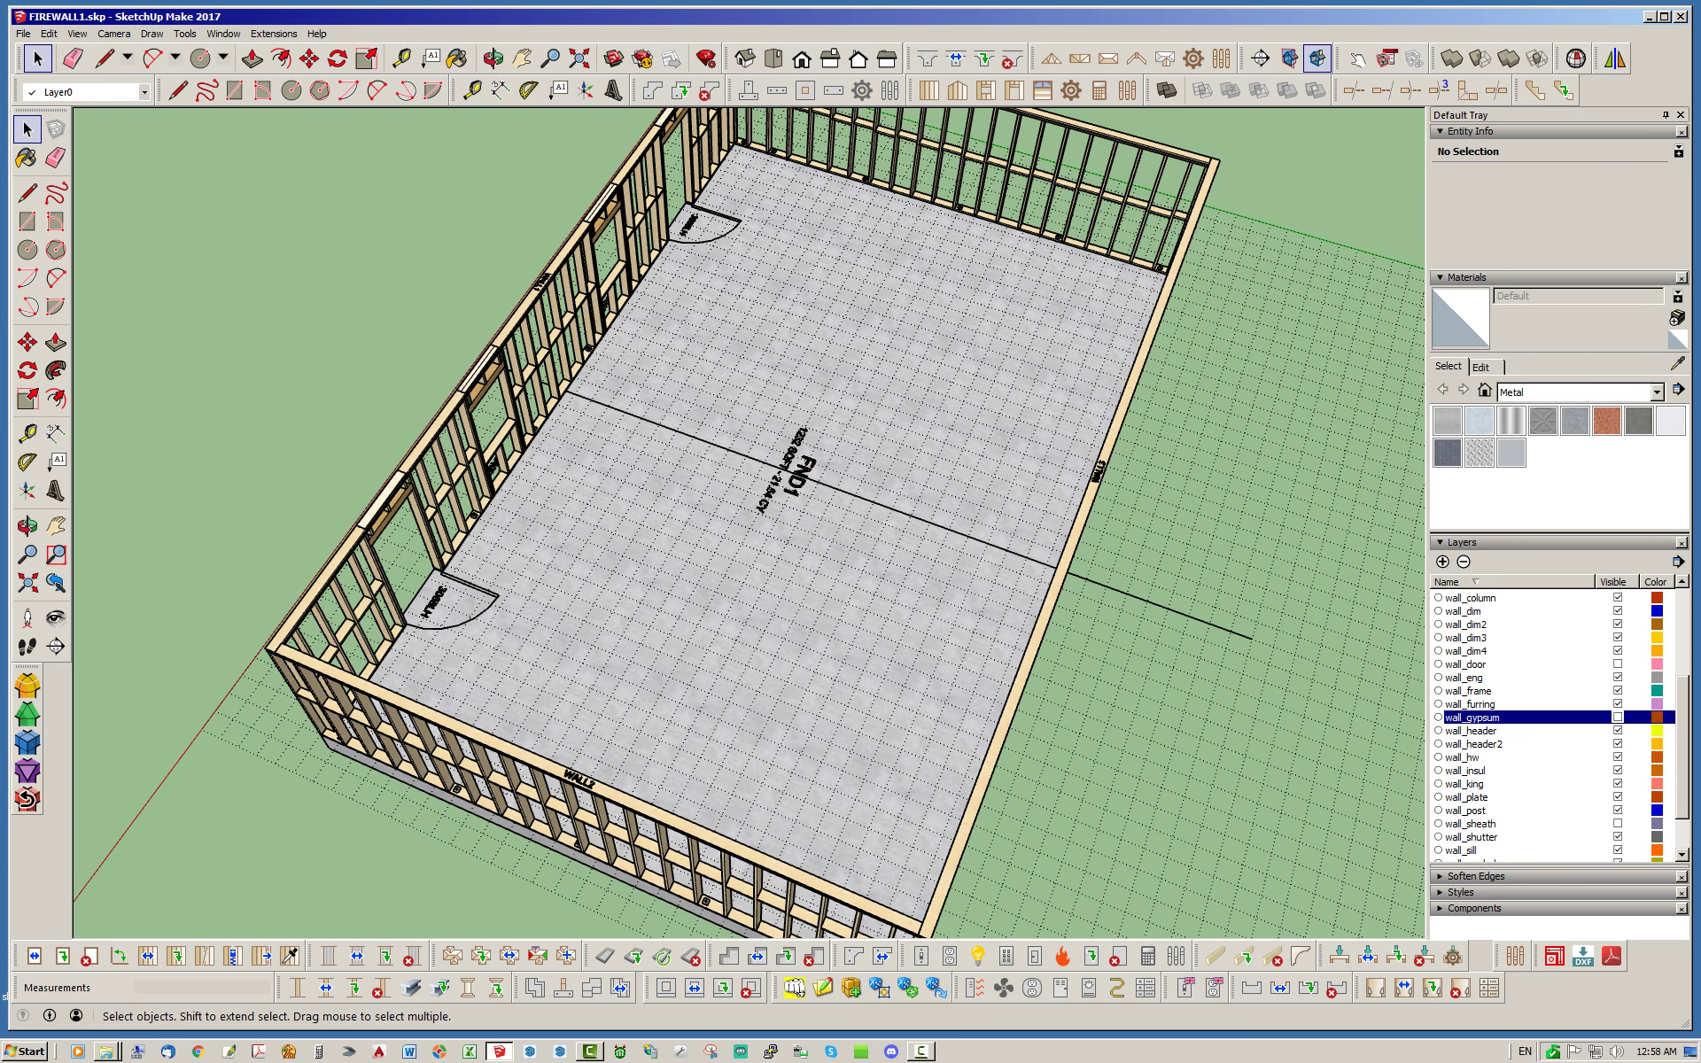
{"action": "middle_click_drag", "start_coordinate": [1001, 824], "coordinate": [859, 726]}
{"action": "scroll", "coordinate": [859, 727], "scroll_direction": "up", "scroll_amount": 7}
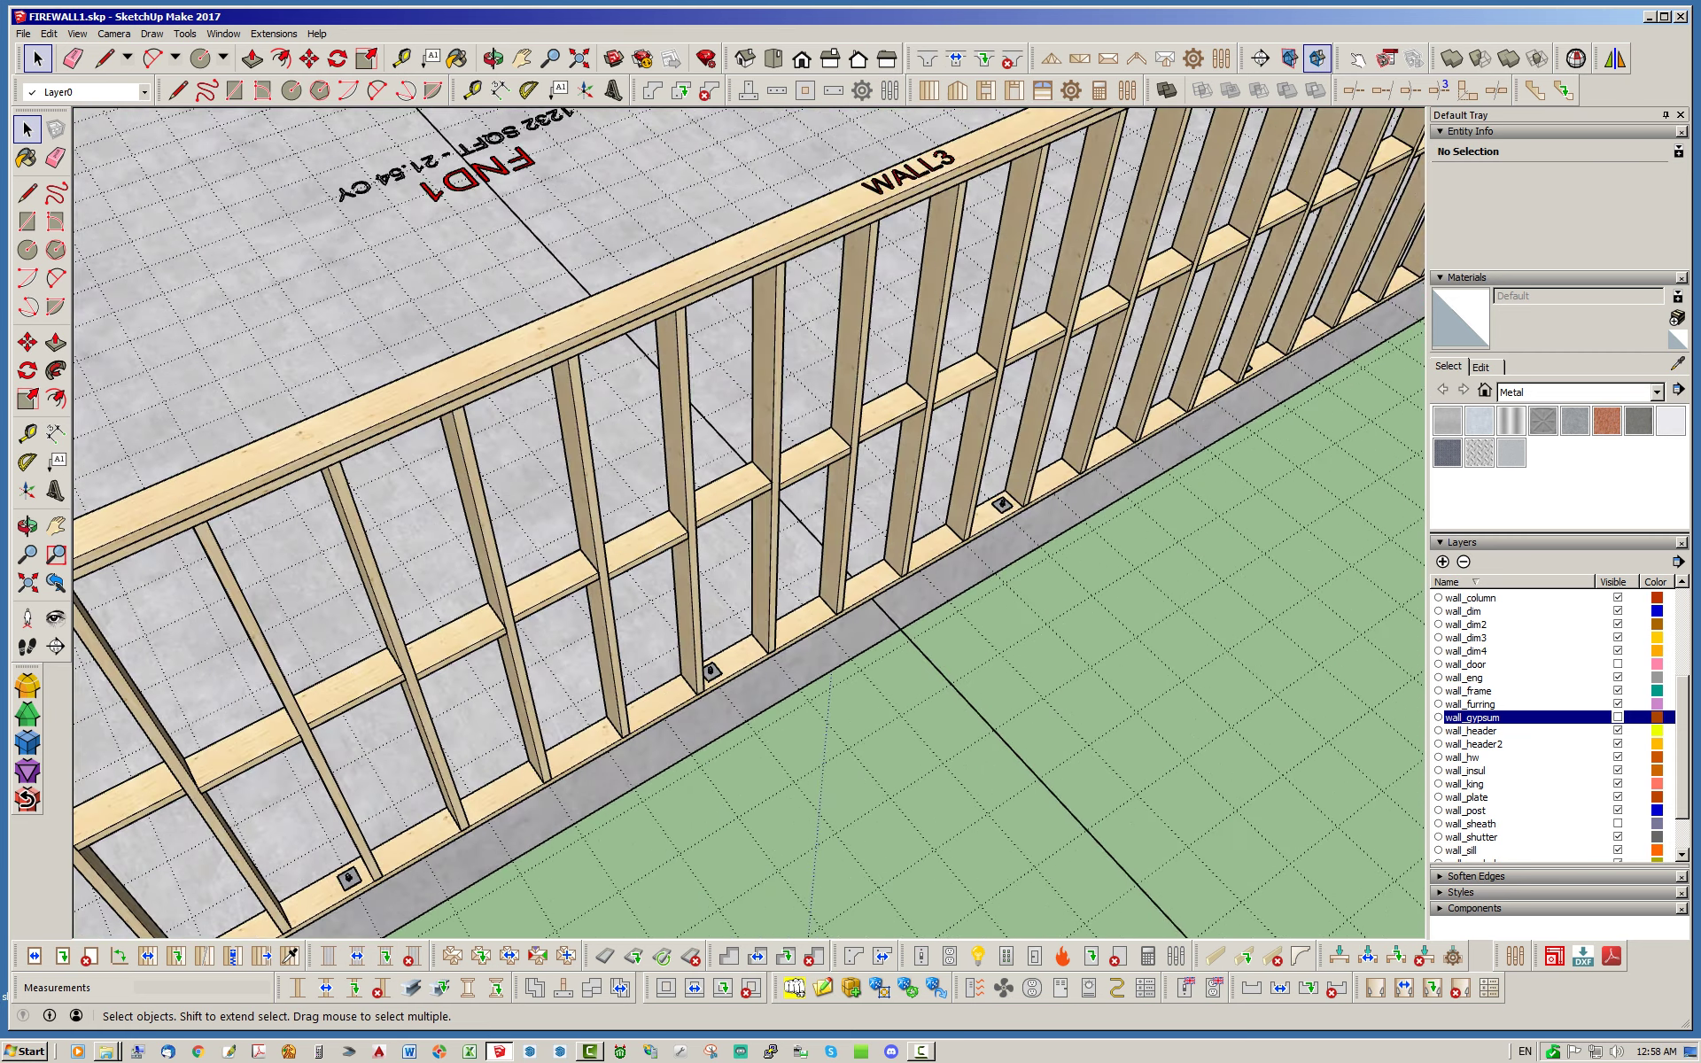
{"action": "scroll", "coordinate": [975, 797], "scroll_direction": "down", "scroll_amount": 6}
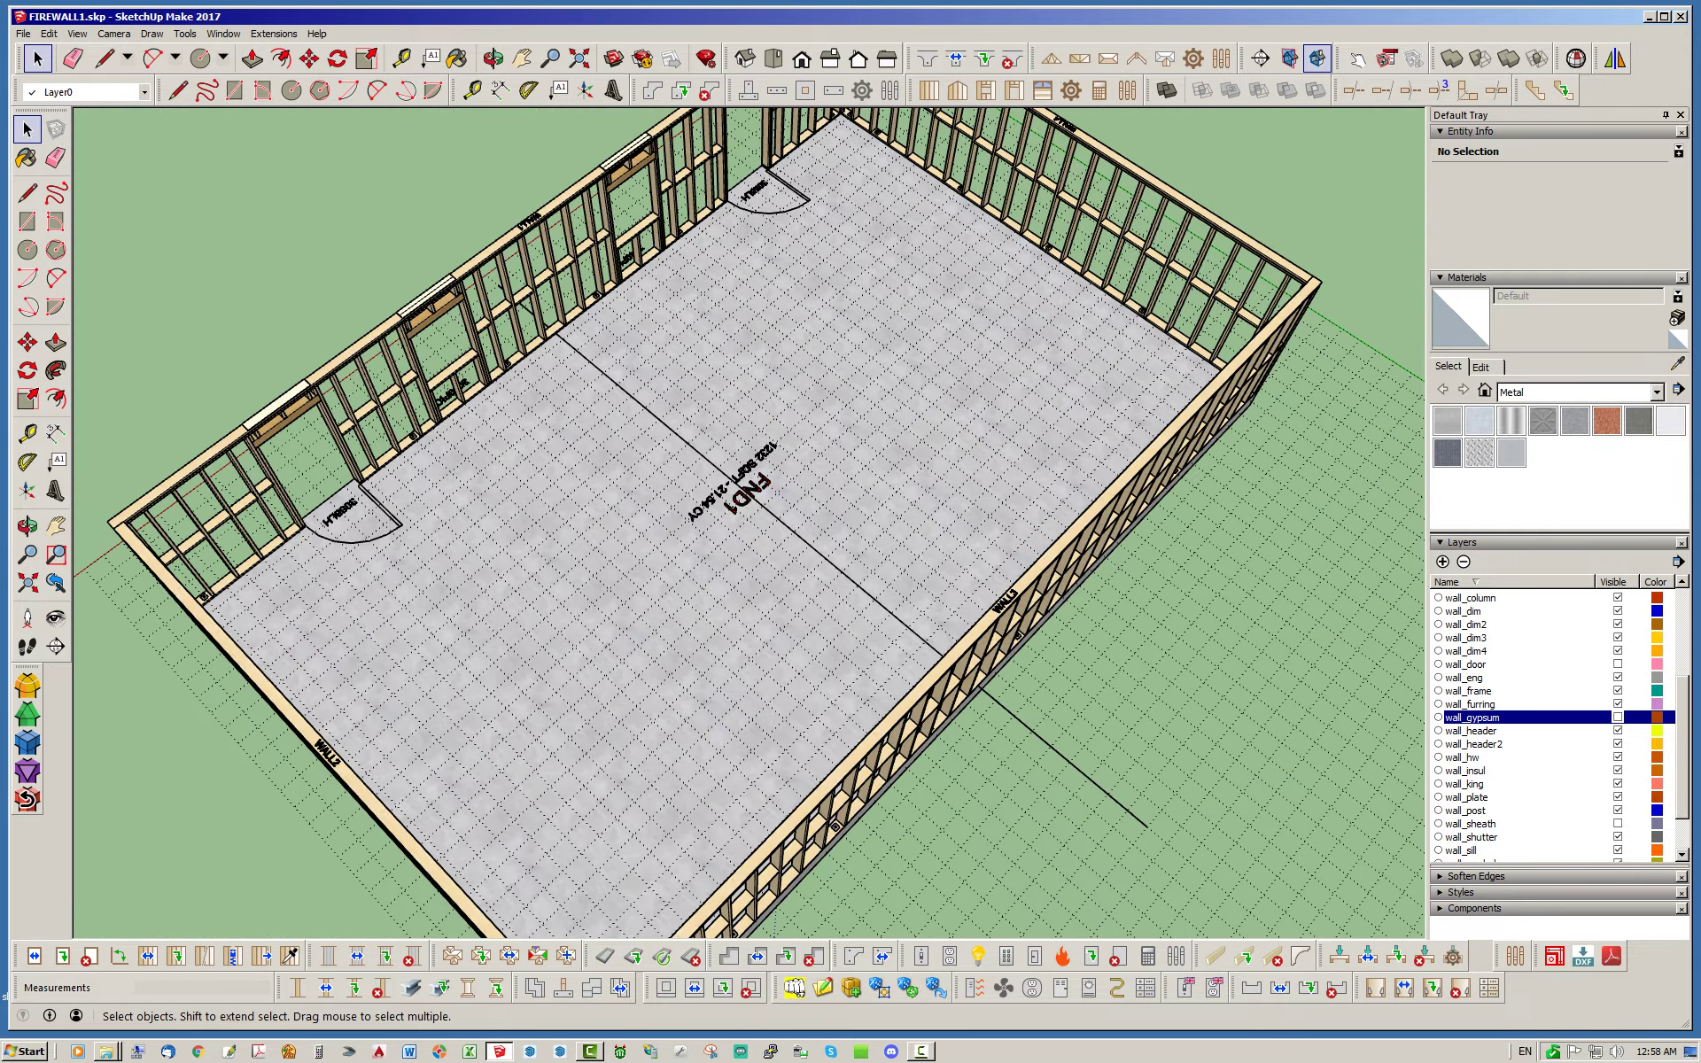
{"action": "scroll", "coordinate": [571, 265], "scroll_direction": "up", "scroll_amount": 6}
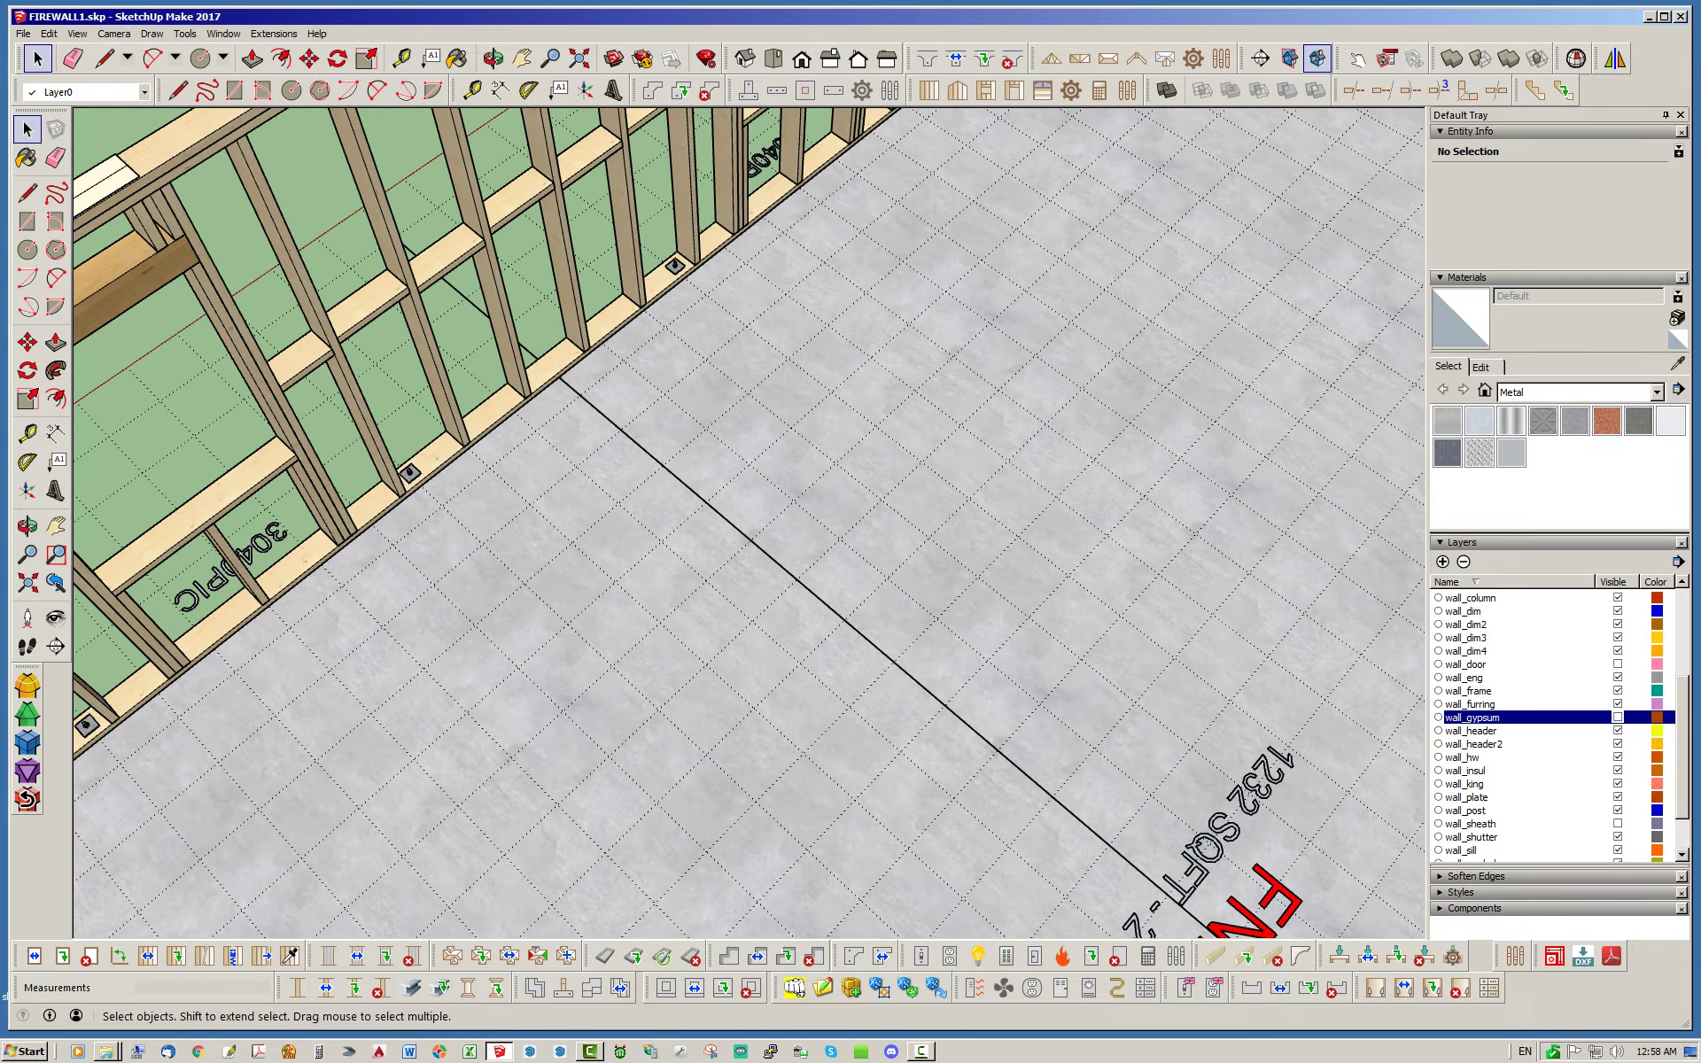
{"action": "left_click", "coordinate": [928, 90]}
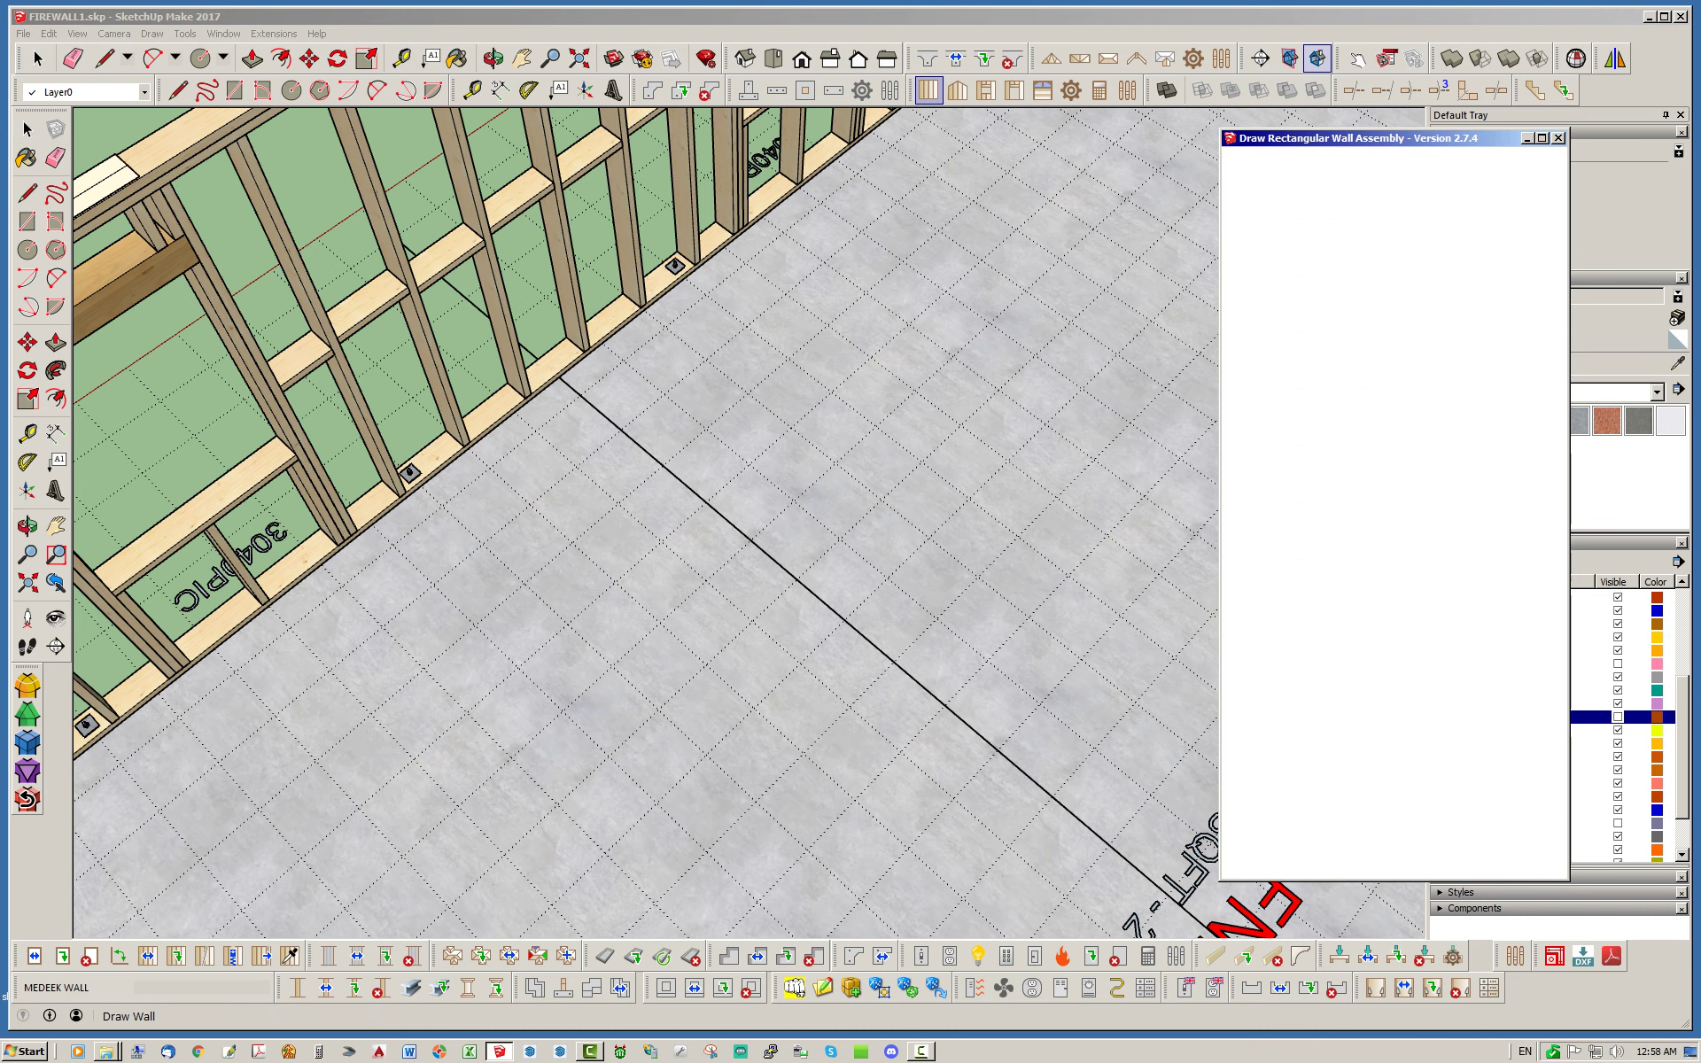
{"action": "left_click", "coordinate": [1422, 354]}
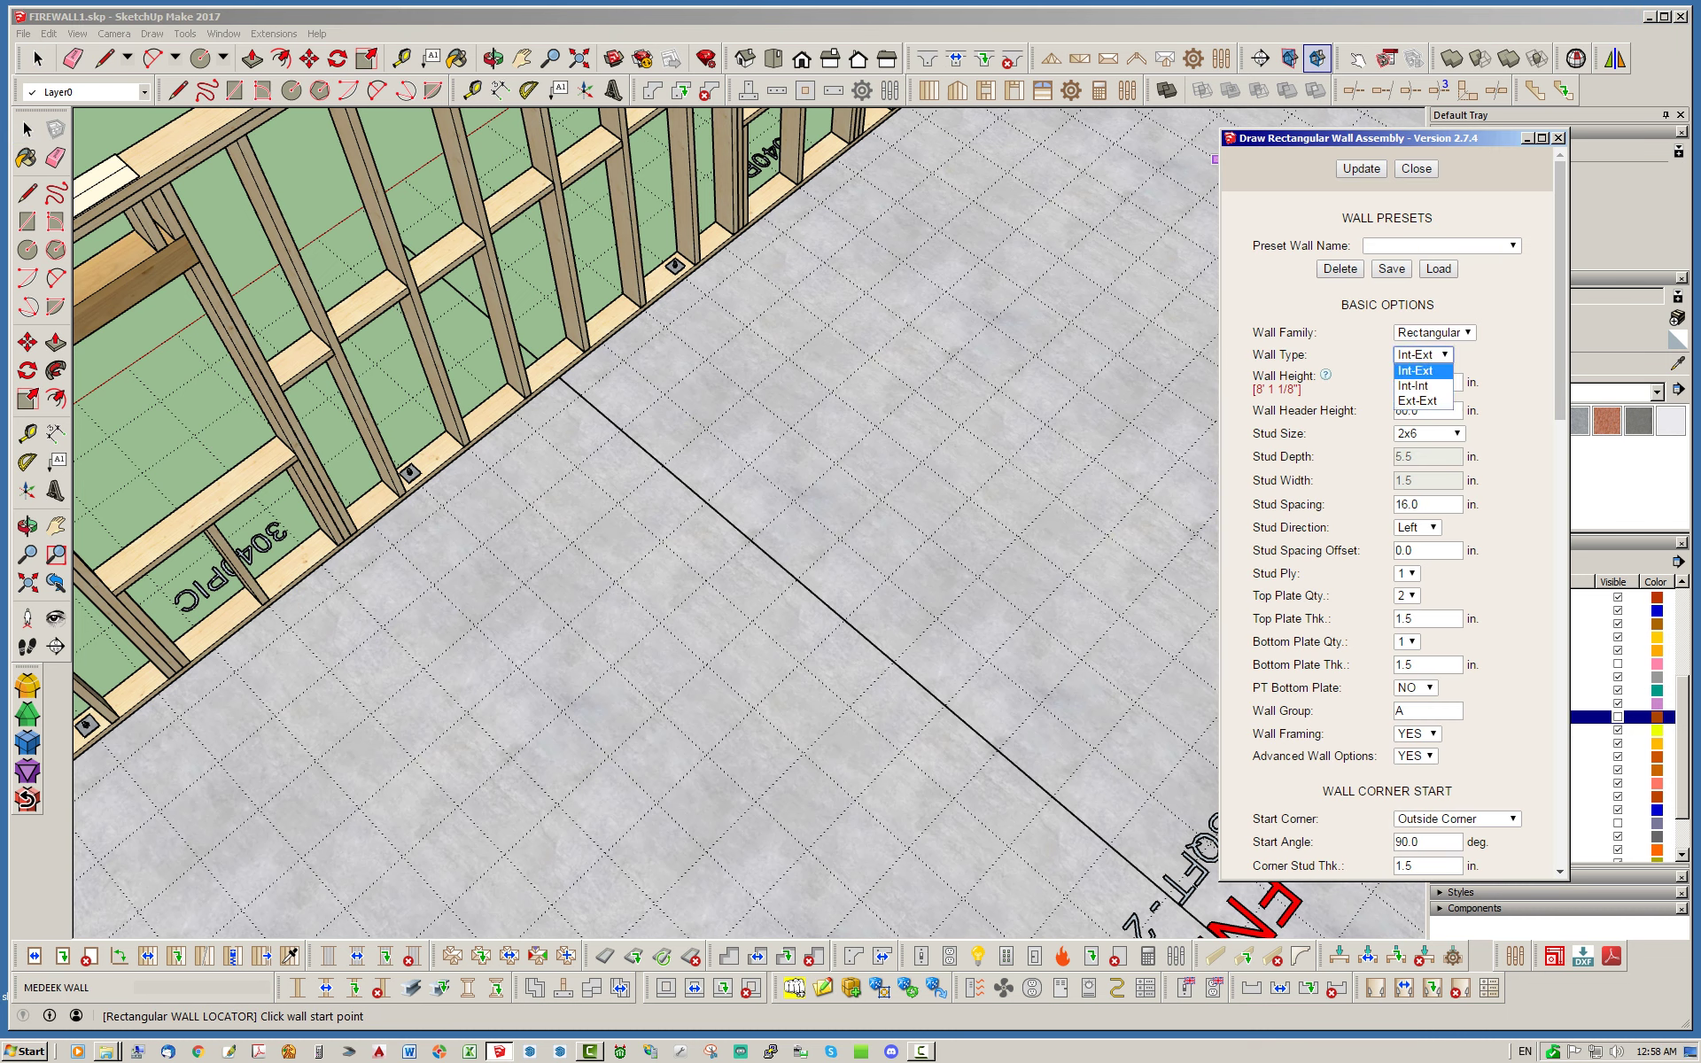
{"action": "left_click", "coordinate": [1417, 380]}
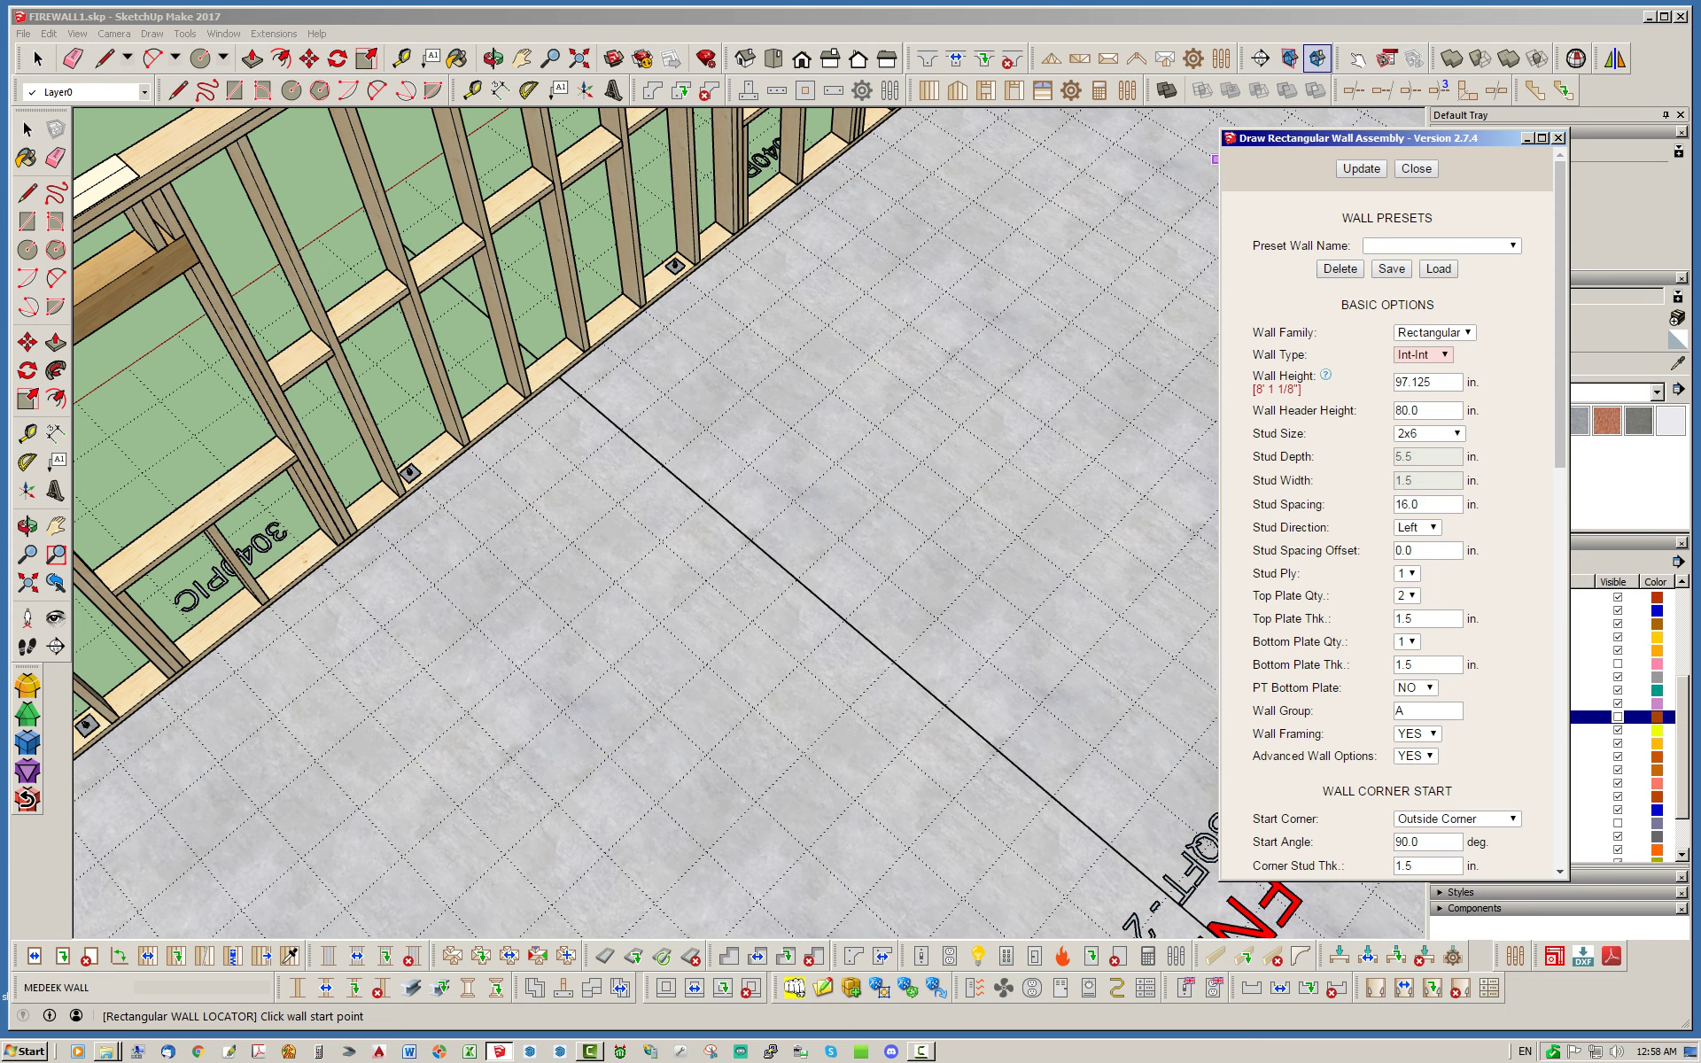
{"action": "left_click", "coordinate": [1361, 169]}
Draw the Int-Int wall about 27' 1" long along the foundation's middle line, from WALL1's inner face to WALL3's inner face.
{"action": "scroll", "coordinate": [564, 397], "scroll_direction": "up", "scroll_amount": 5}
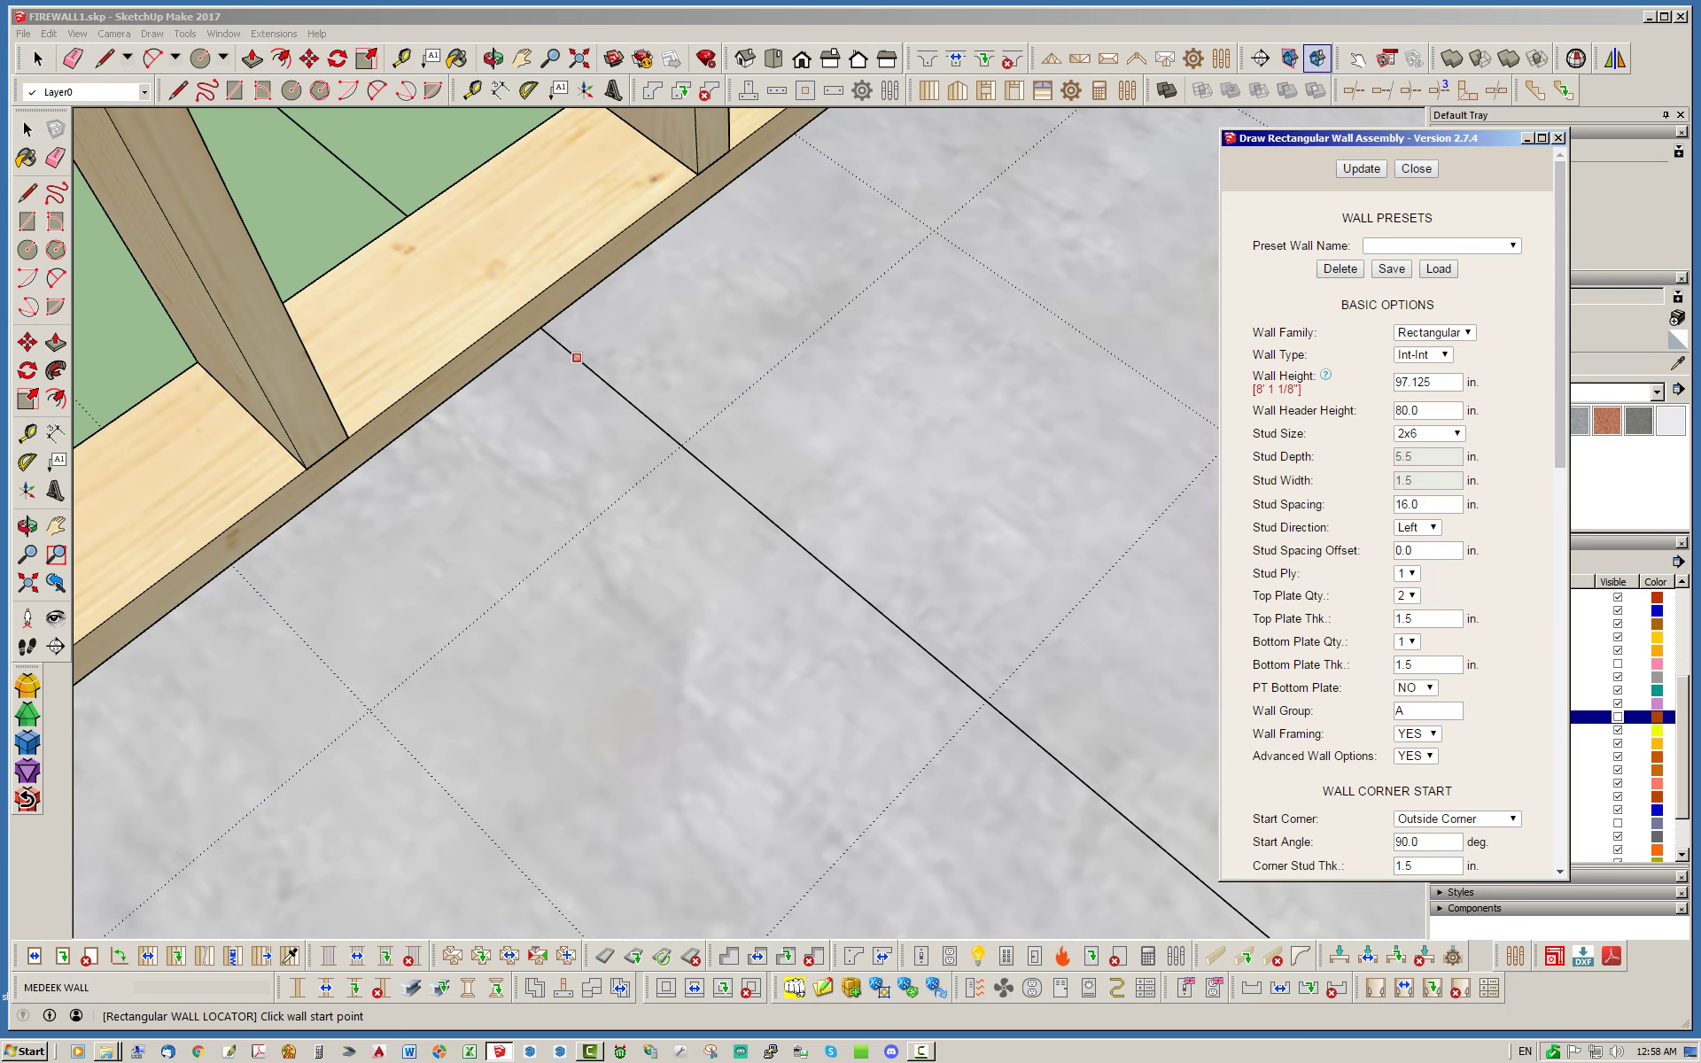
{"action": "left_click", "coordinate": [541, 330]}
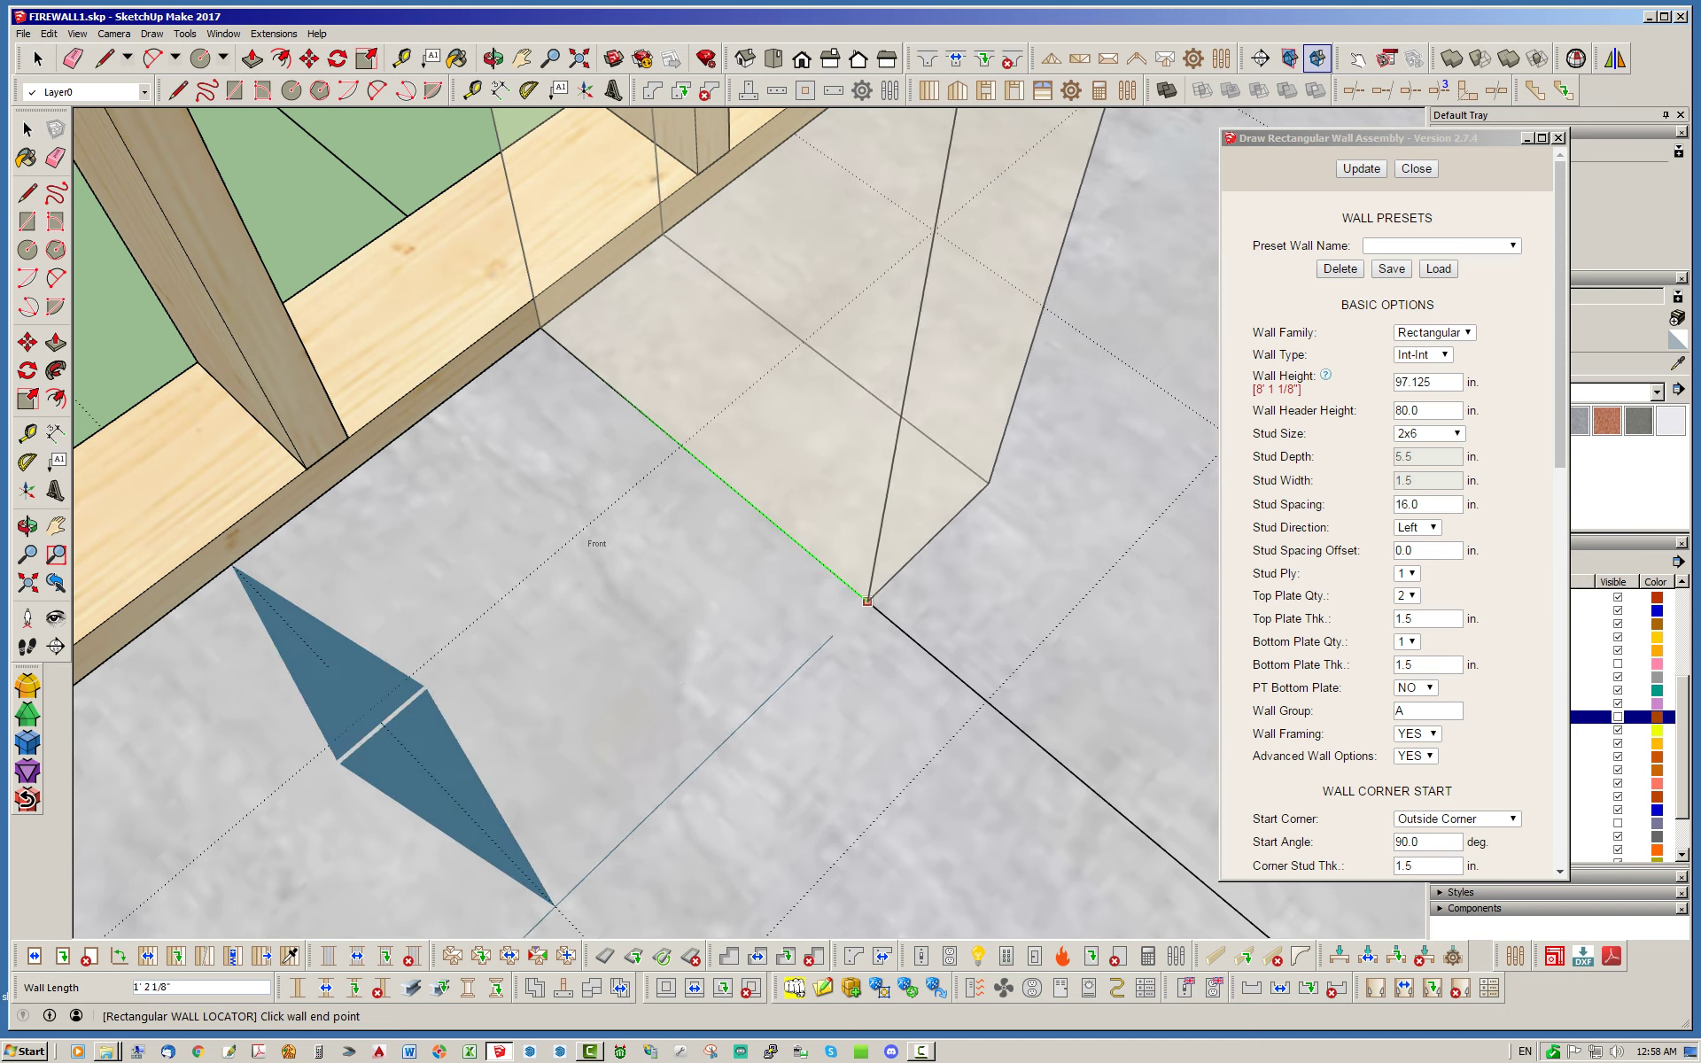
{"action": "scroll", "coordinate": [924, 620], "scroll_direction": "down", "scroll_amount": 5}
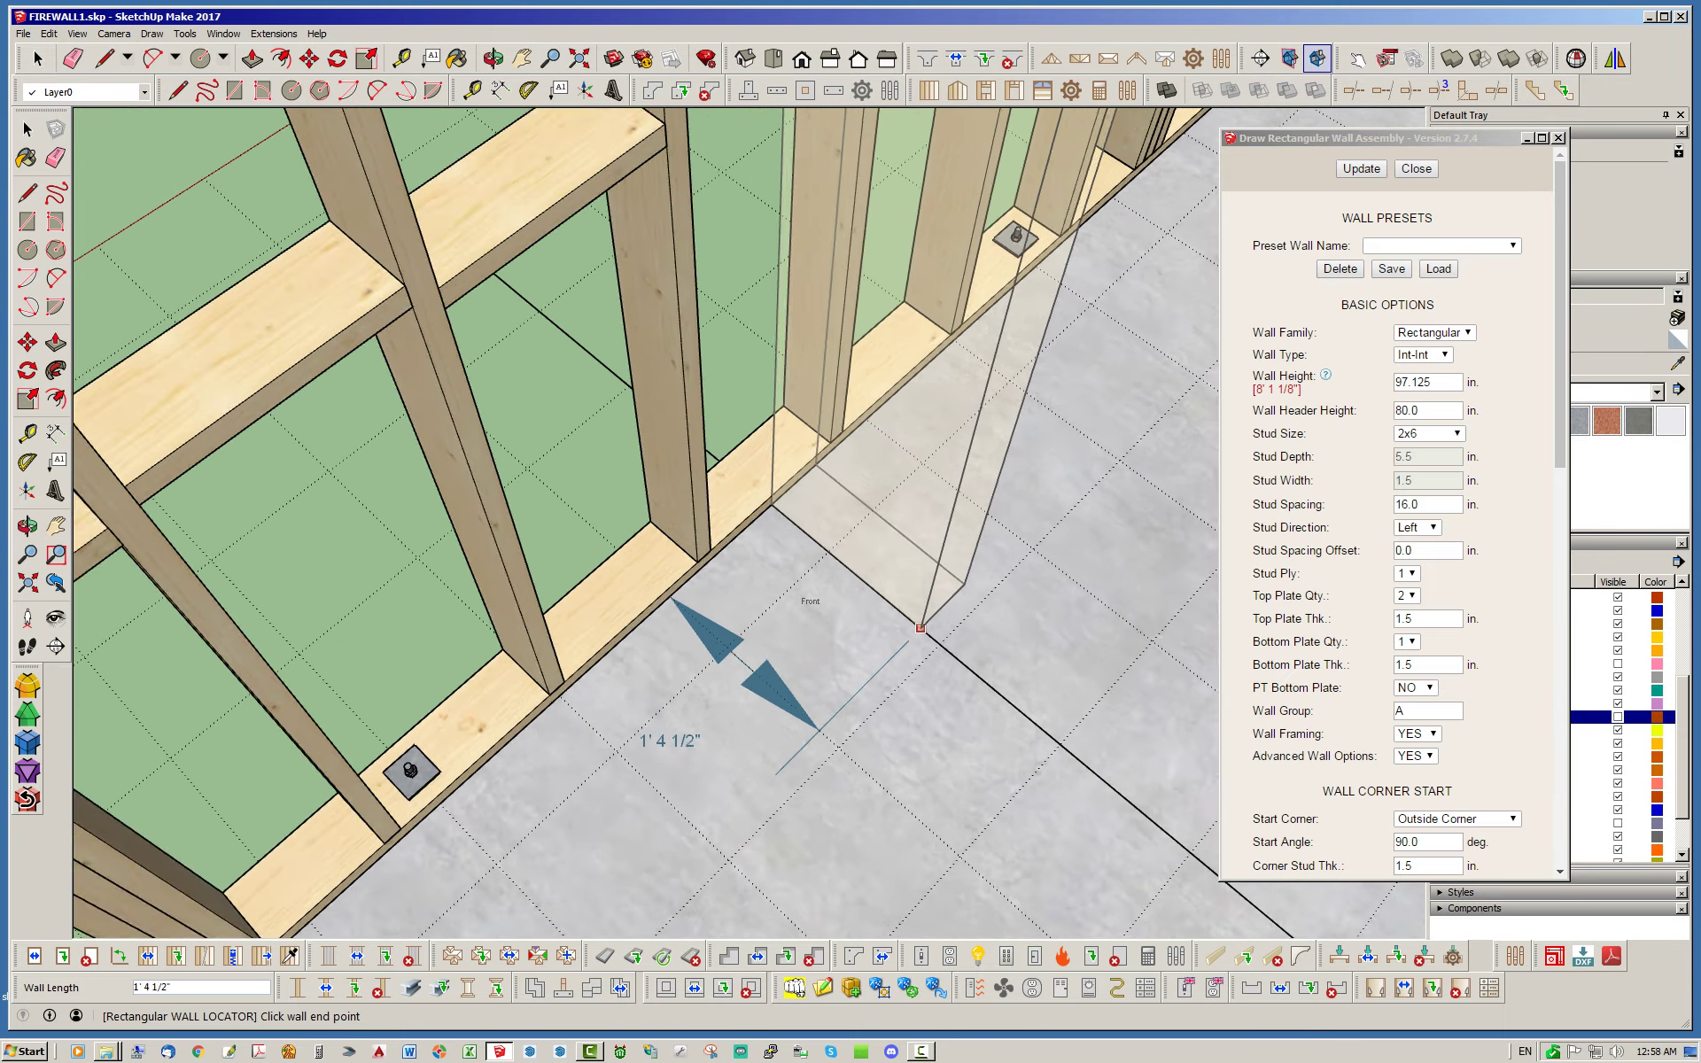
{"action": "scroll", "coordinate": [966, 635], "scroll_direction": "down", "scroll_amount": 2}
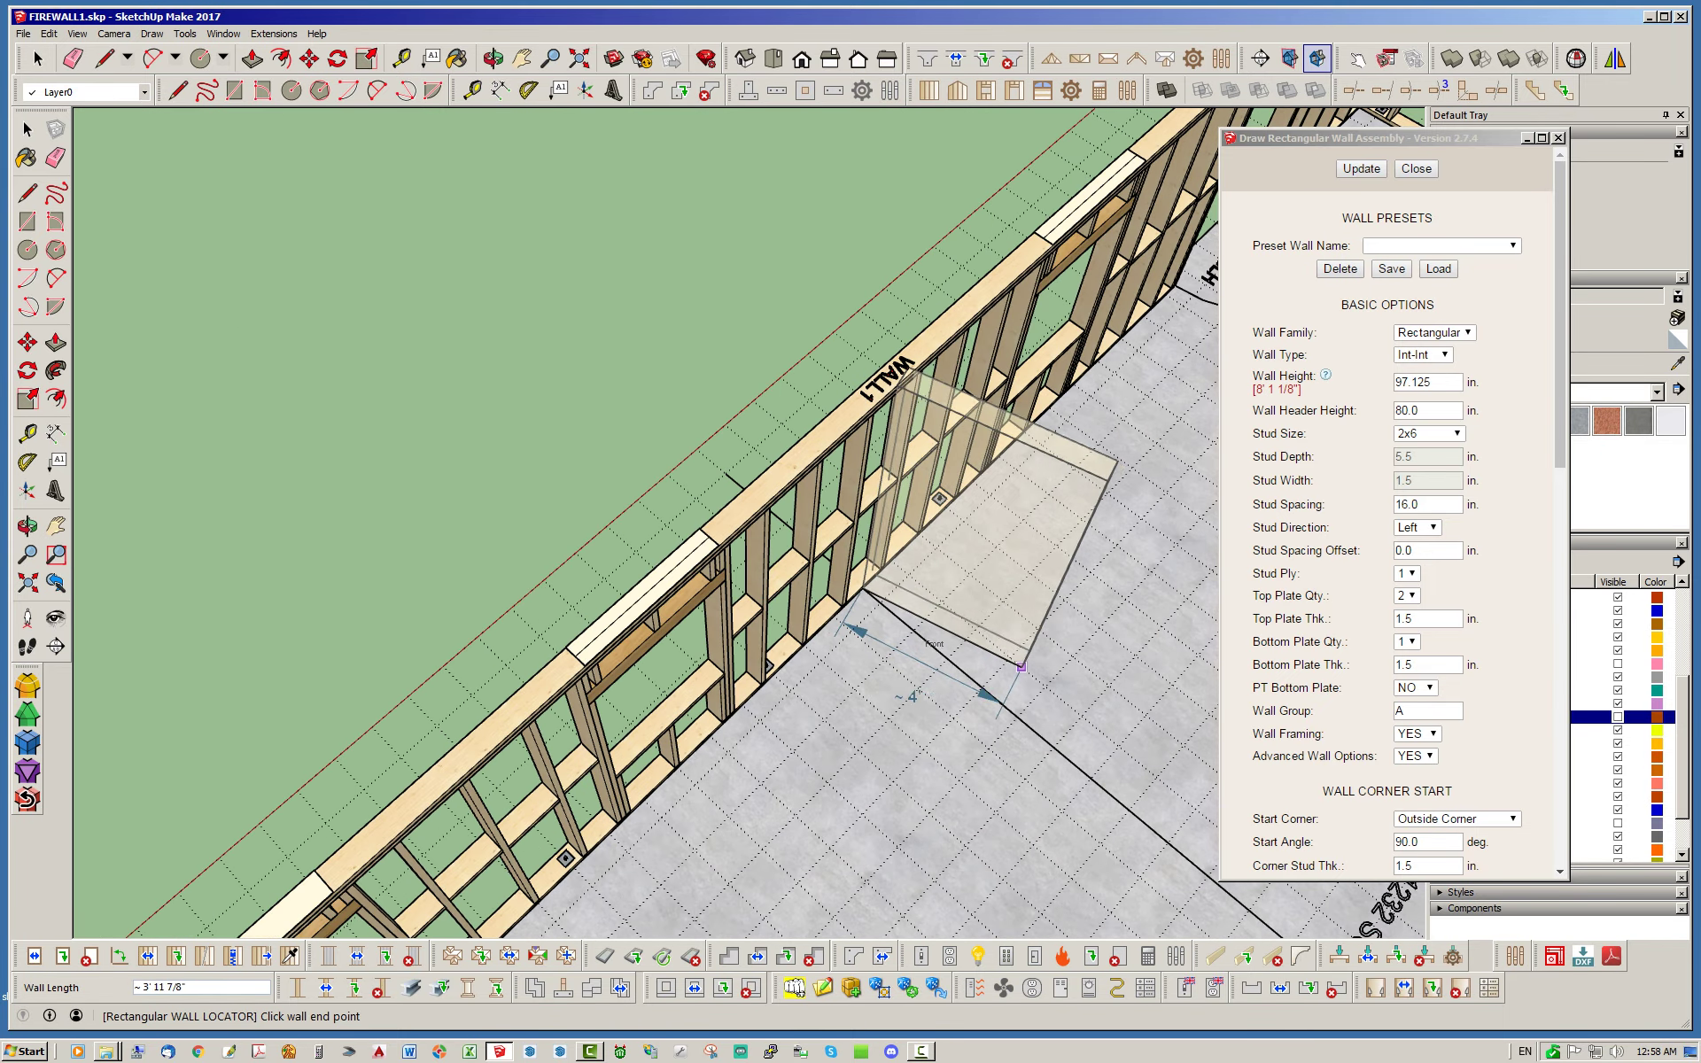
{"action": "middle_click_drag", "start_coordinate": [1151, 549], "coordinate": [1018, 570]}
{"action": "scroll", "coordinate": [1018, 570], "scroll_direction": "up", "scroll_amount": 4}
{"action": "scroll", "coordinate": [830, 349], "scroll_direction": "down", "scroll_amount": 4}
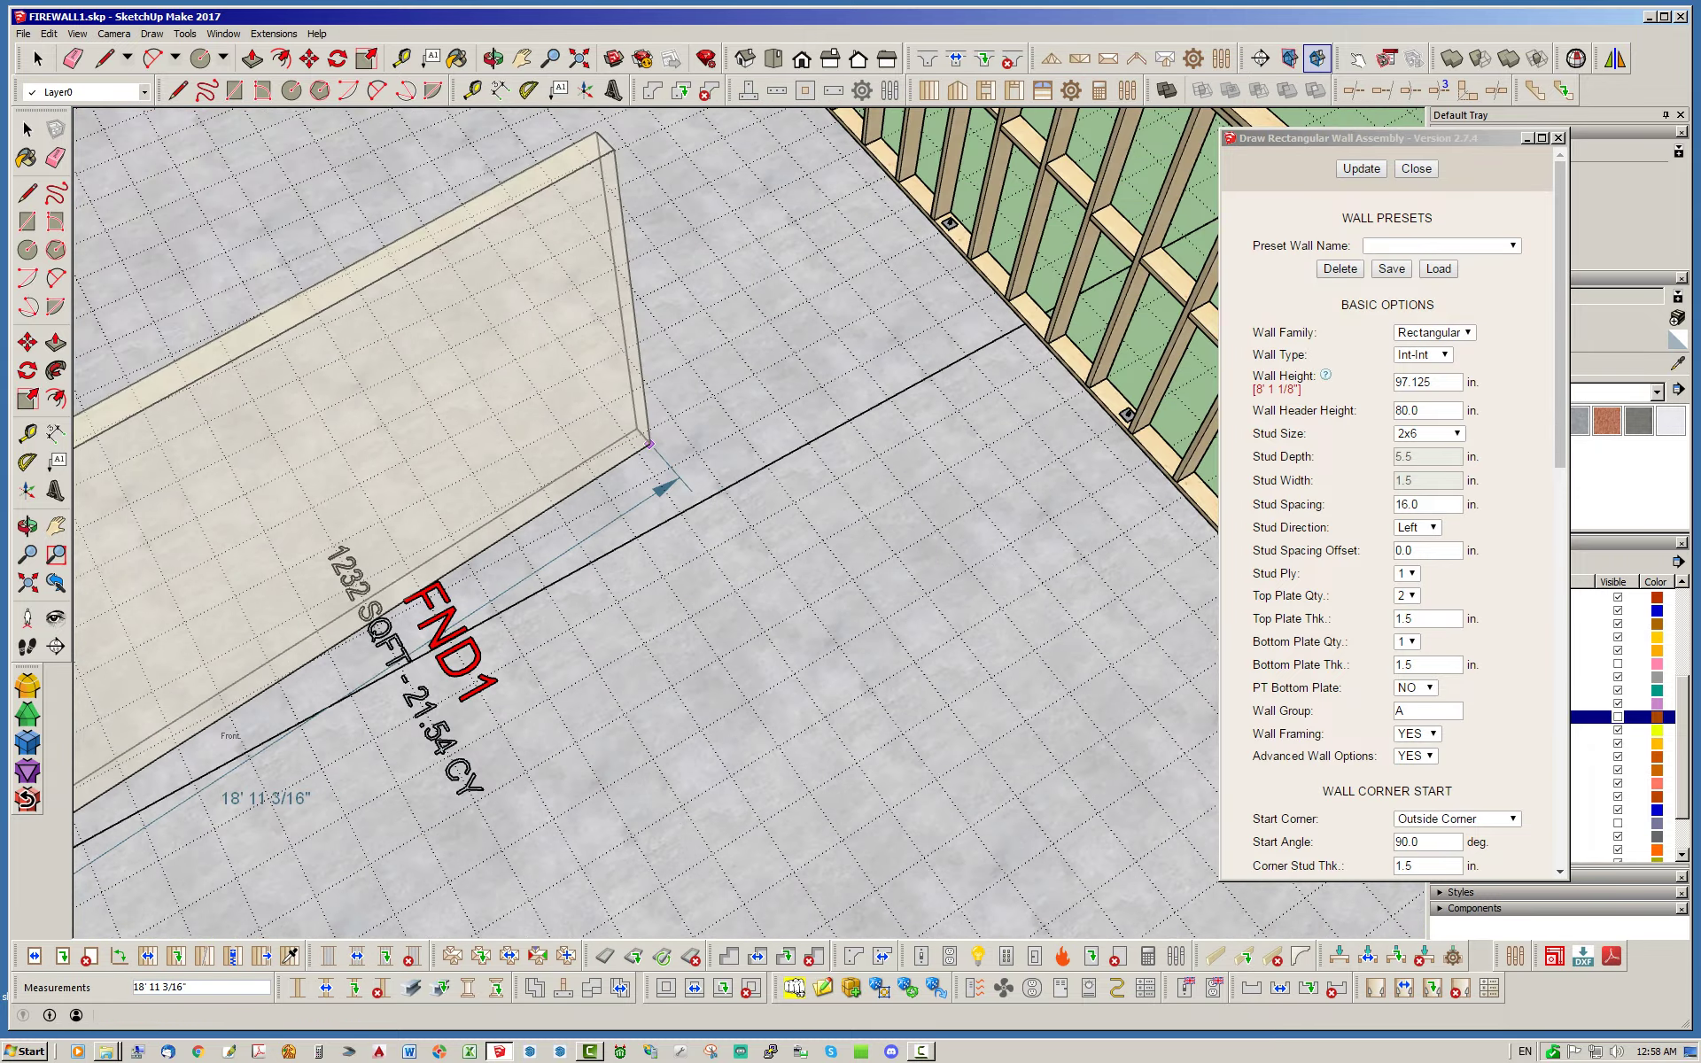
{"action": "scroll", "coordinate": [1017, 394], "scroll_direction": "up", "scroll_amount": 6}
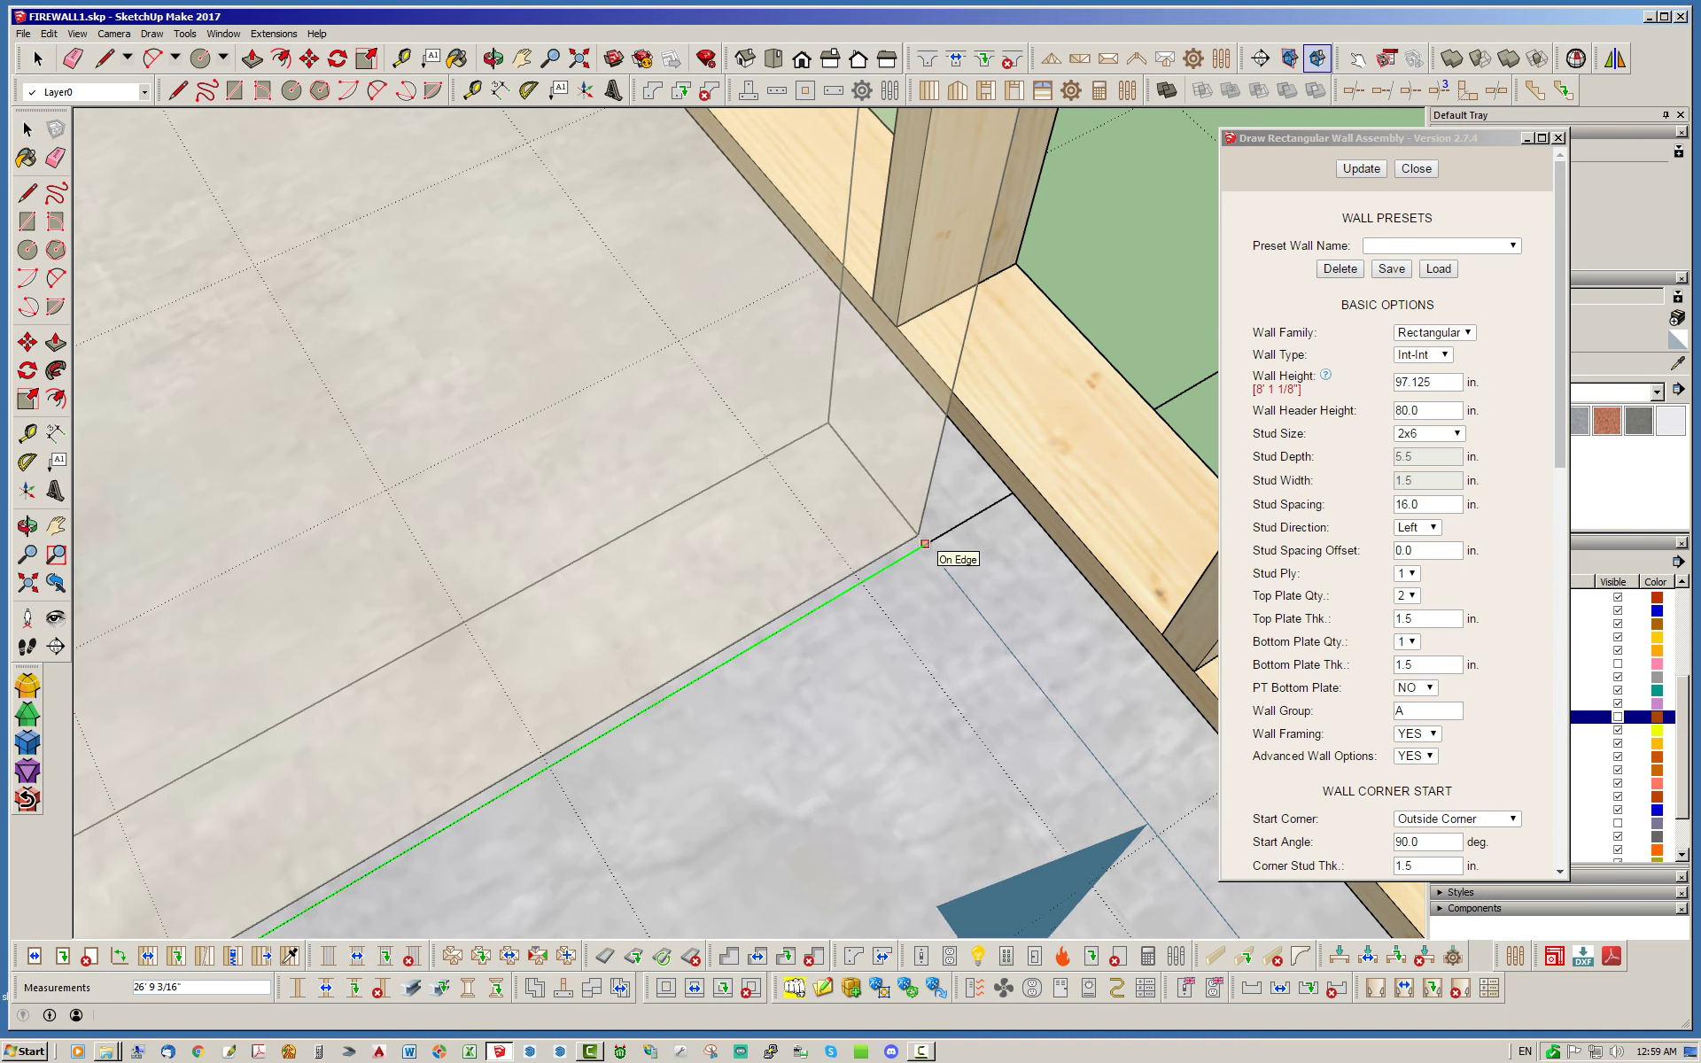
{"action": "left_click", "coordinate": [926, 542]}
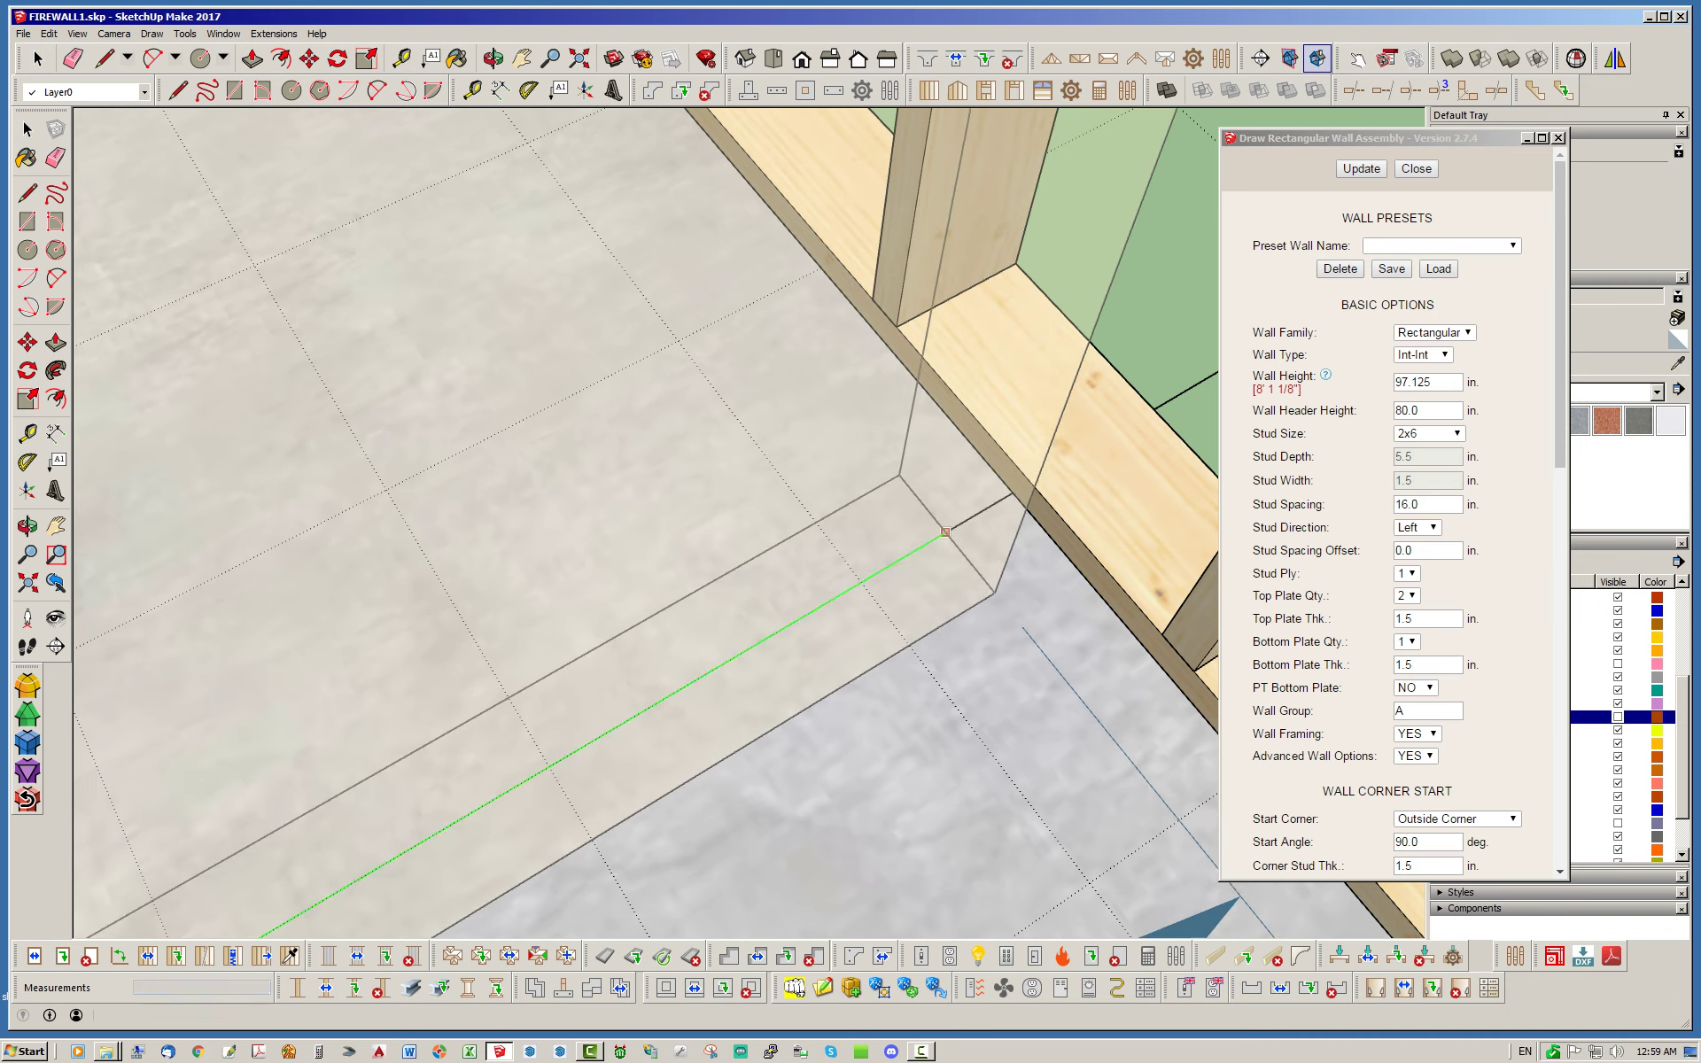
{"action": "left_click", "coordinate": [1012, 493]}
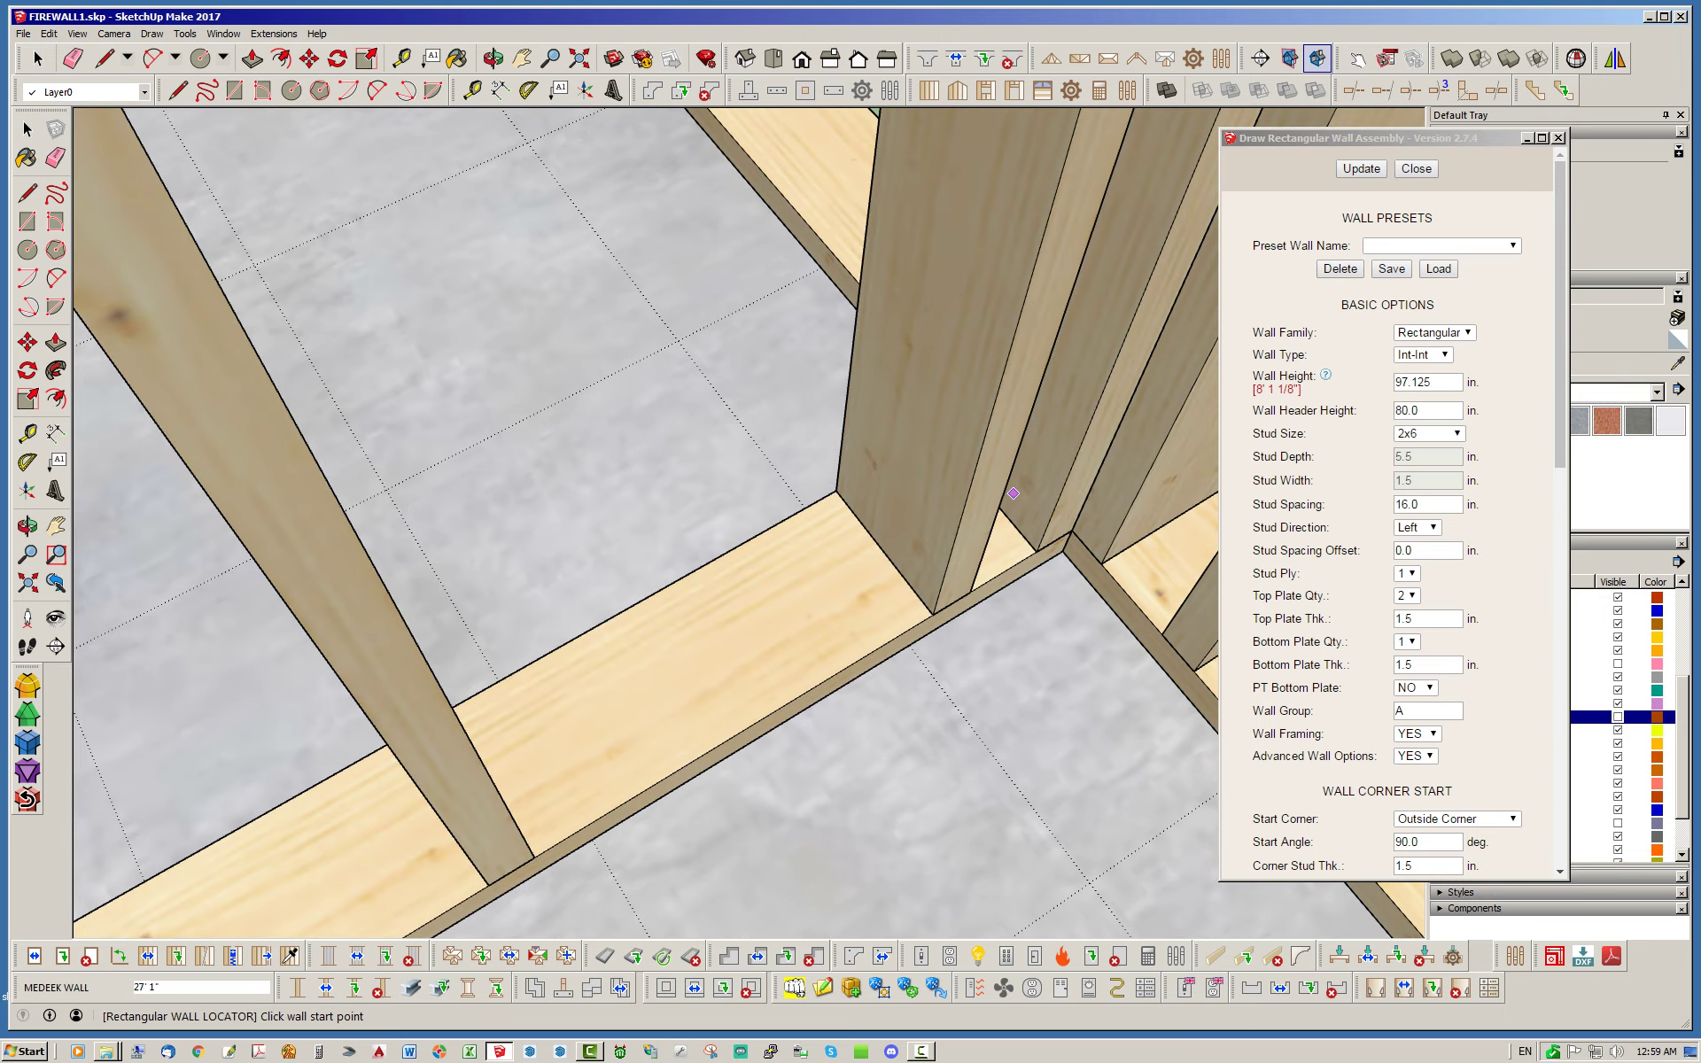
{"action": "scroll", "coordinate": [1010, 561], "scroll_direction": "down", "scroll_amount": 4}
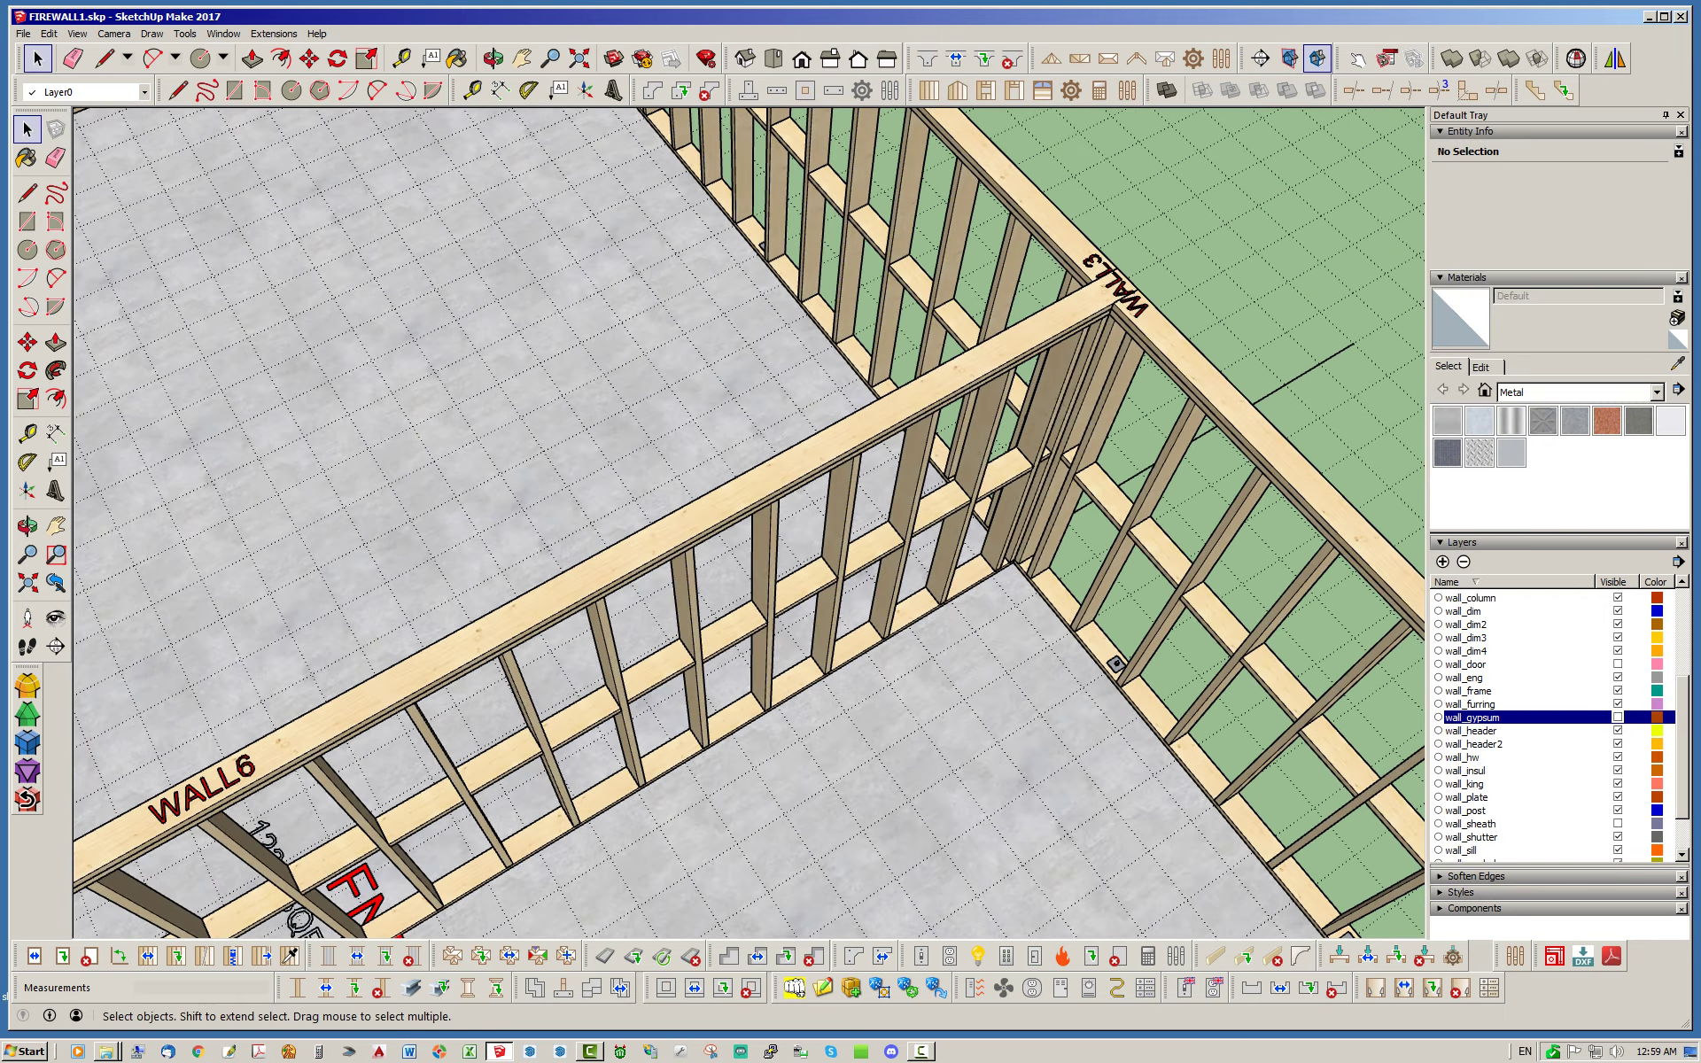
Examine the new interior wall's framing and its tee junctions with the exterior walls from several sides.
{"action": "scroll", "coordinate": [1069, 403], "scroll_direction": "down", "scroll_amount": 7}
{"action": "middle_click_drag", "start_coordinate": [1069, 403], "coordinate": [1121, 297]}
{"action": "scroll", "coordinate": [761, 571], "scroll_direction": "up", "scroll_amount": 7}
{"action": "middle_click_drag", "start_coordinate": [762, 572], "coordinate": [456, 536]}
{"action": "scroll", "coordinate": [482, 527], "scroll_direction": "down", "scroll_amount": 5}
{"action": "middle_click_drag", "start_coordinate": [965, 567], "coordinate": [728, 576]}
{"action": "scroll", "coordinate": [741, 662], "scroll_direction": "up", "scroll_amount": 5}
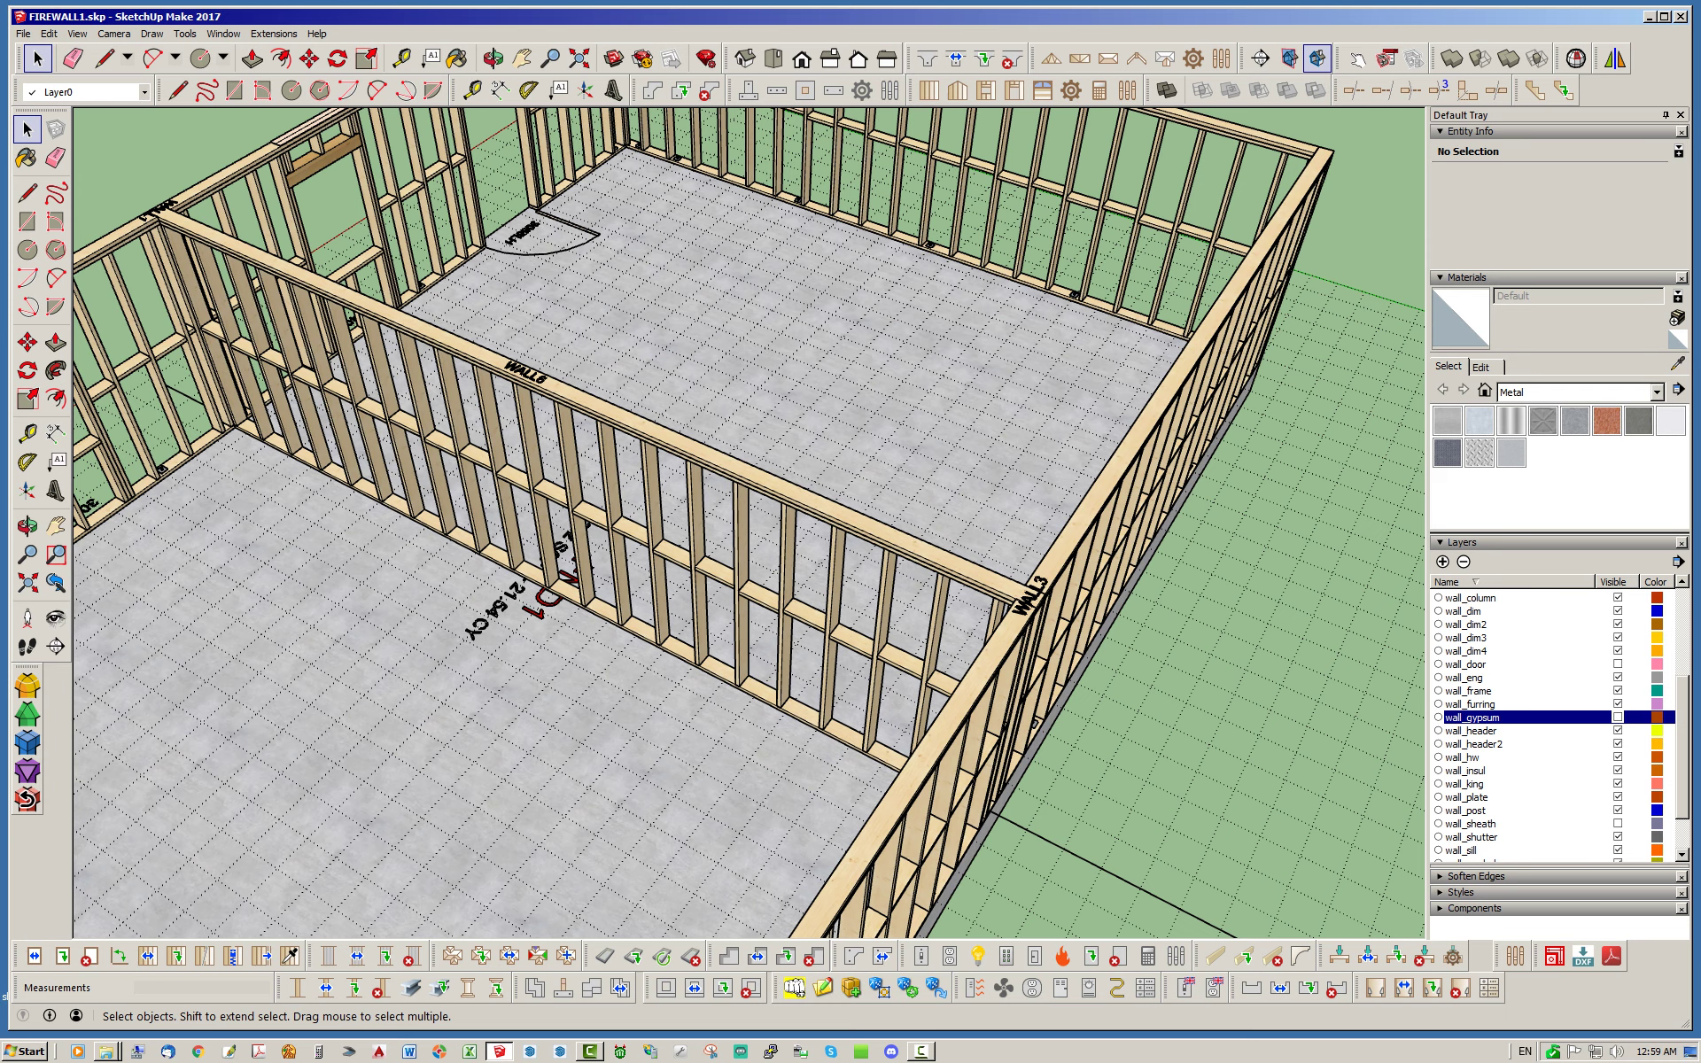
{"action": "scroll", "coordinate": [637, 470], "scroll_direction": "up", "scroll_amount": 3}
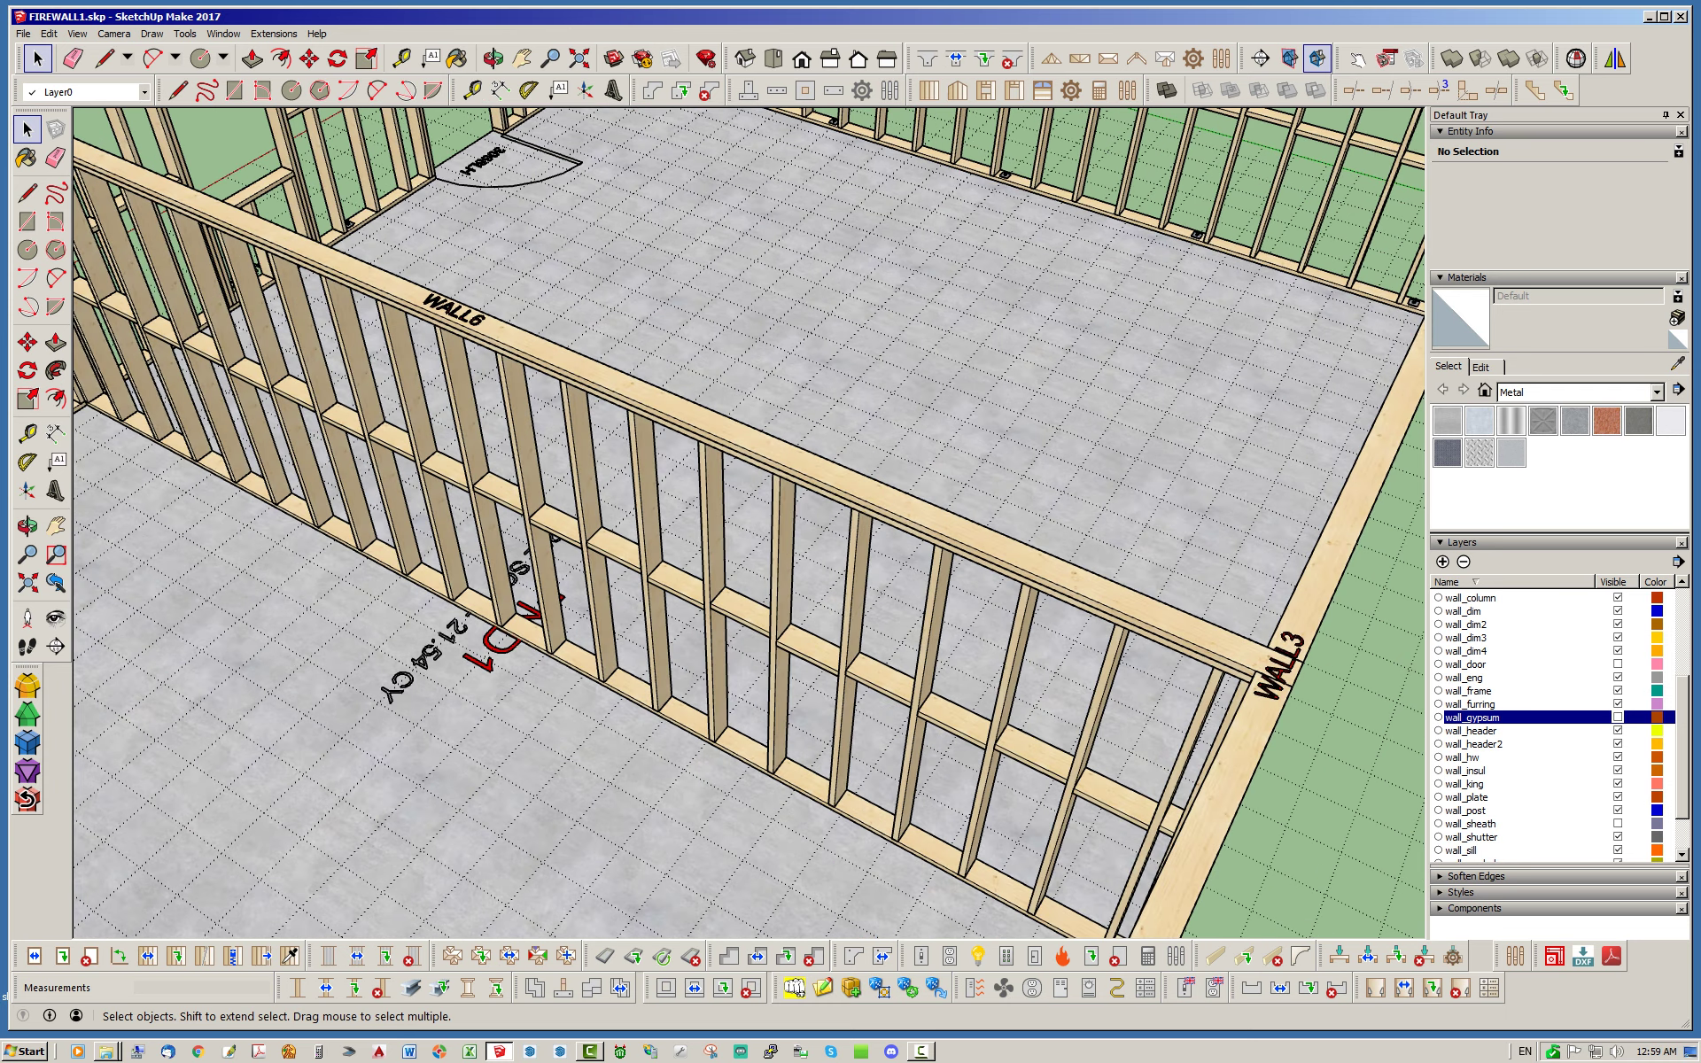
{"action": "scroll", "coordinate": [700, 531], "scroll_direction": "down", "scroll_amount": 3}
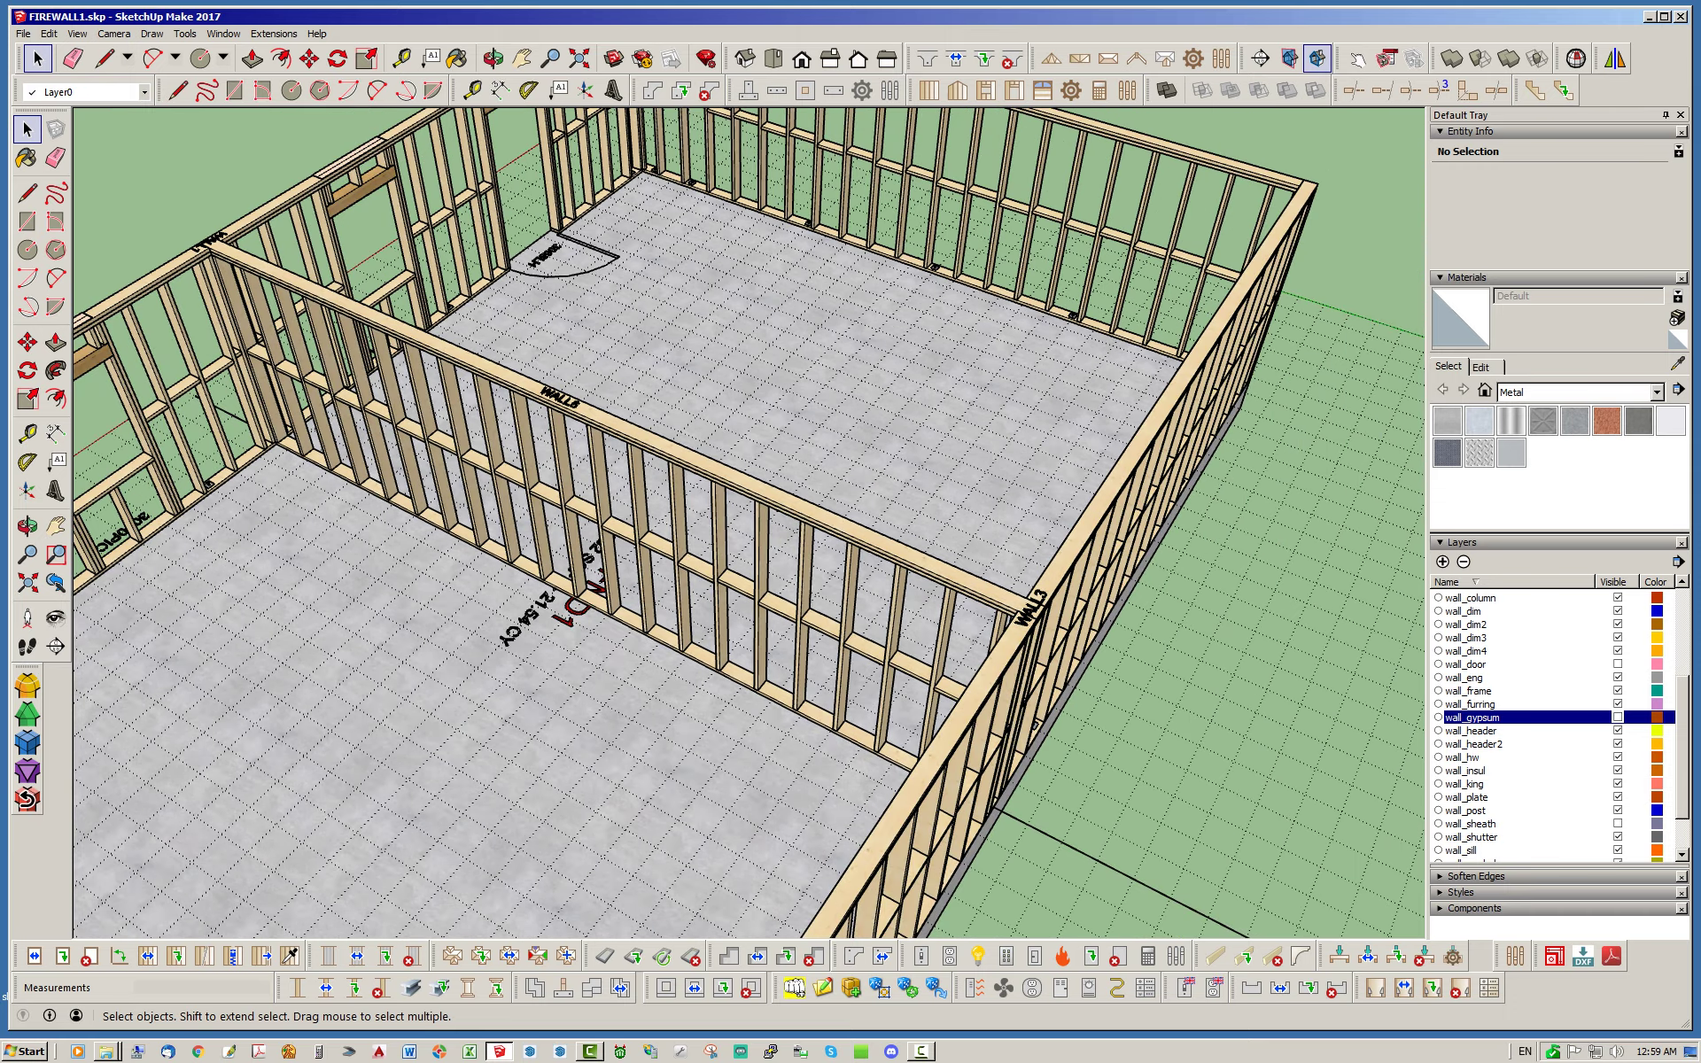
Edit the interior wall WALL6, set its Stud Ply to 0 and update the assembly.
{"action": "right_click", "coordinate": [733, 478]}
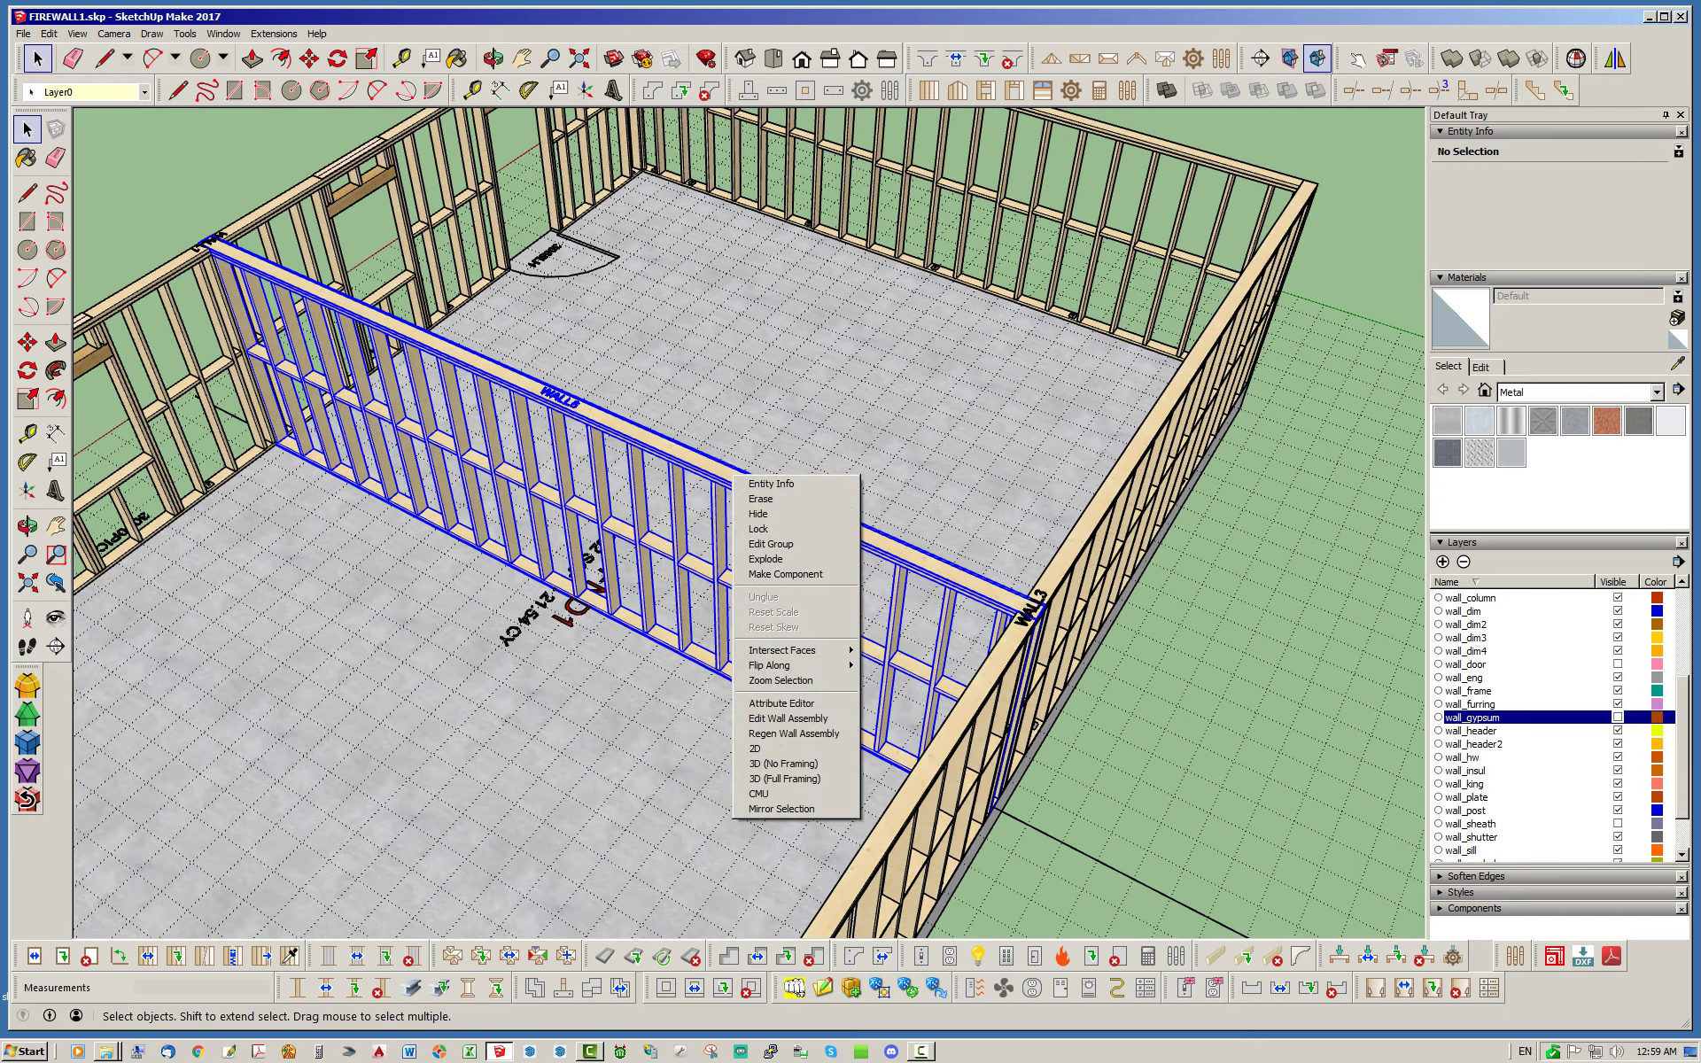
{"action": "left_click", "coordinate": [788, 718]}
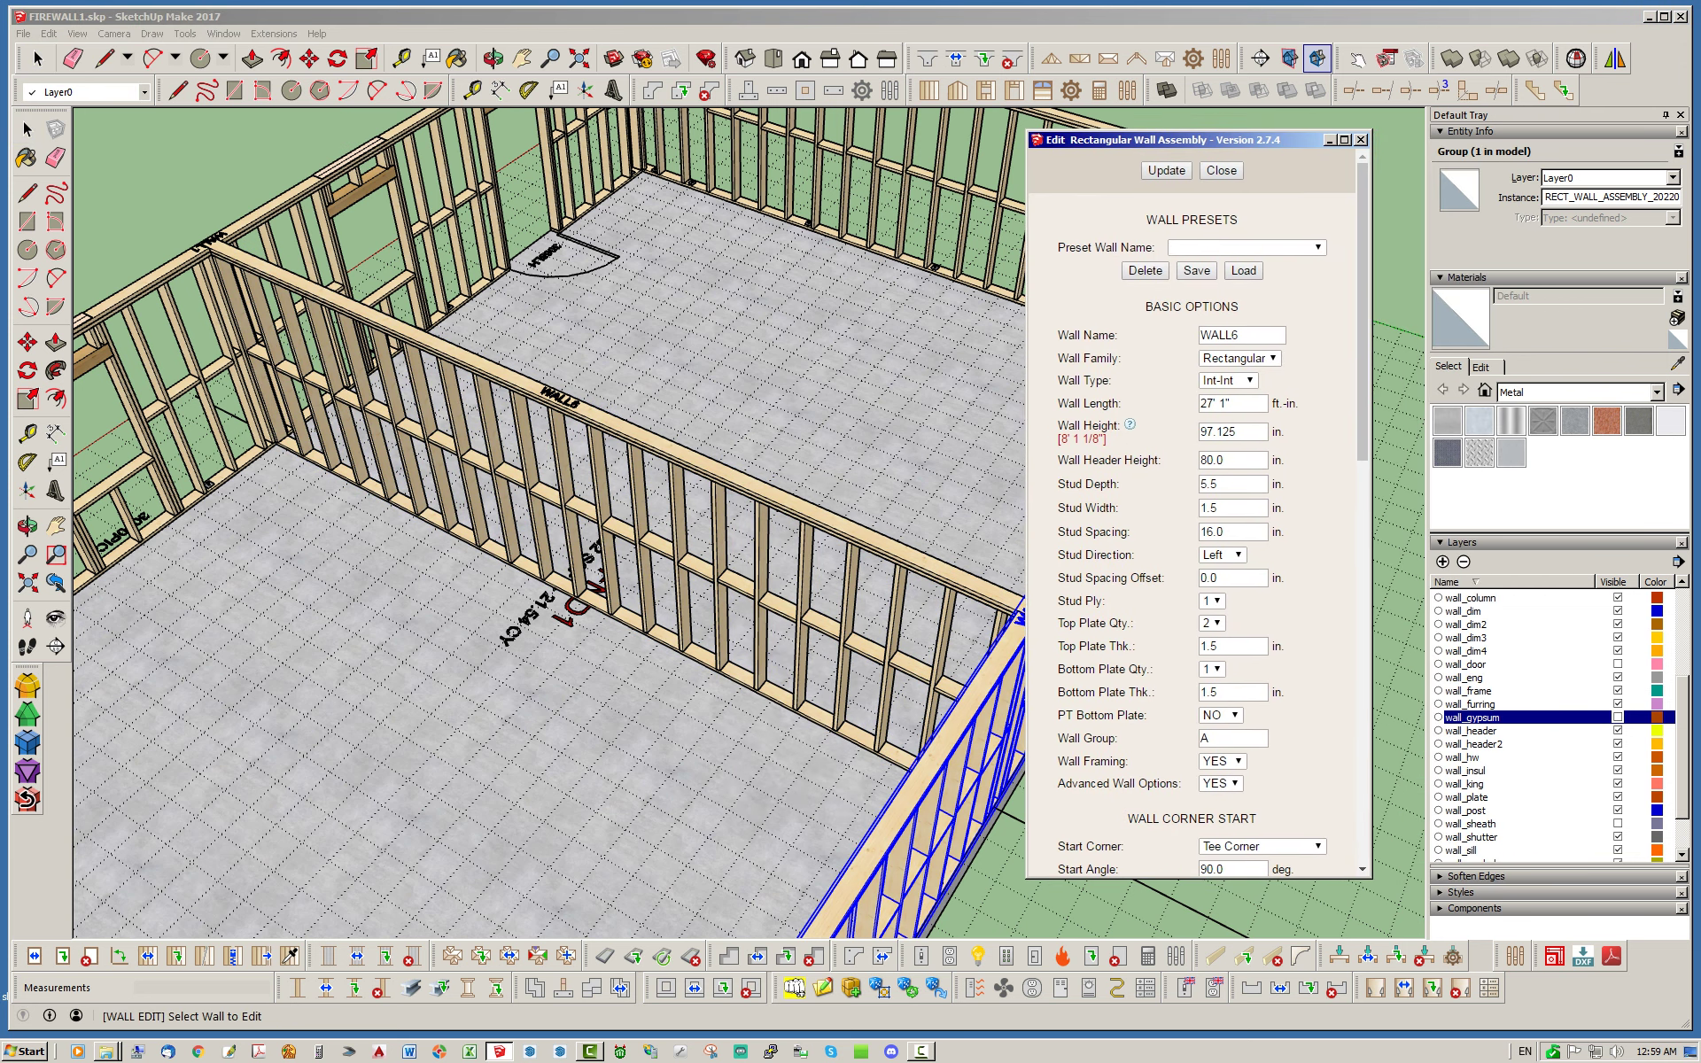
{"action": "scroll", "coordinate": [1192, 531], "scroll_direction": "down", "scroll_amount": 3}
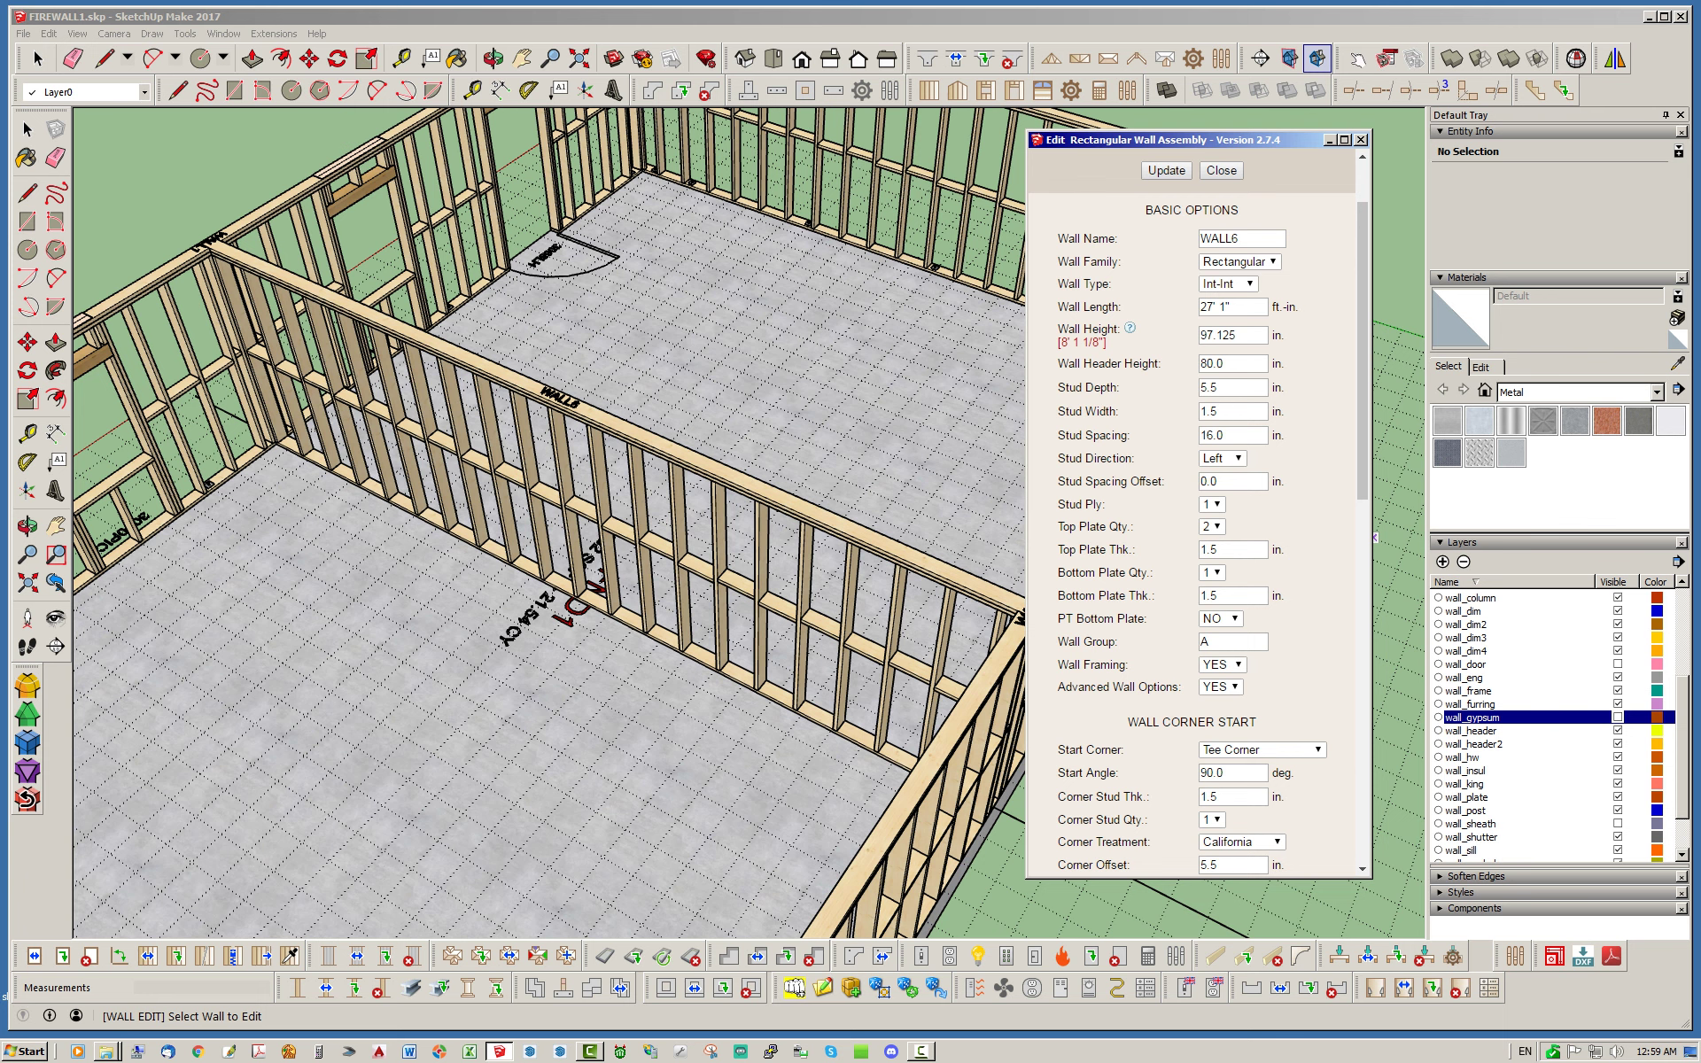
{"action": "left_click", "coordinate": [1212, 504]}
{"action": "key", "text": "Up"}
{"action": "key", "text": "Down"}
{"action": "key", "text": "Down"}
{"action": "key", "text": "Return"}
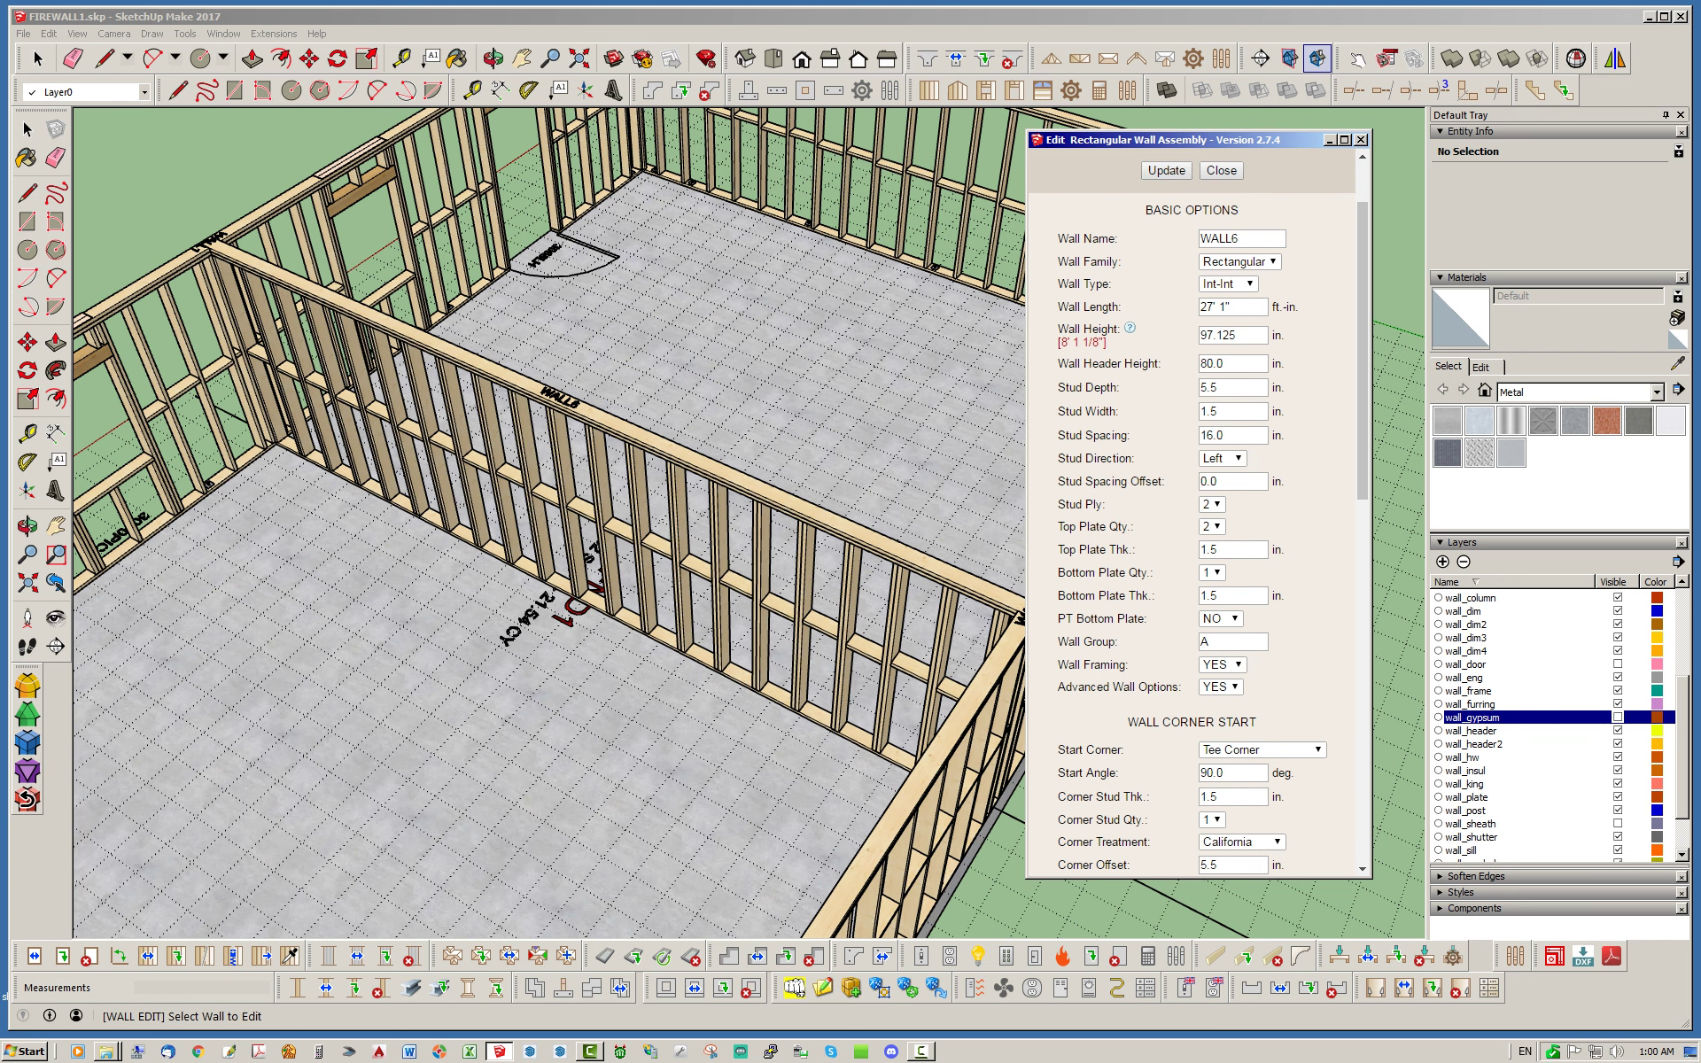
{"action": "left_click", "coordinate": [1212, 504]}
{"action": "left_click", "coordinate": [1211, 522]}
{"action": "left_click", "coordinate": [1166, 170]}
Examine the stud arrangement along WALL6's bottom plate up close, leaving the wall editing command.
{"action": "scroll", "coordinate": [657, 602], "scroll_direction": "up", "scroll_amount": 5}
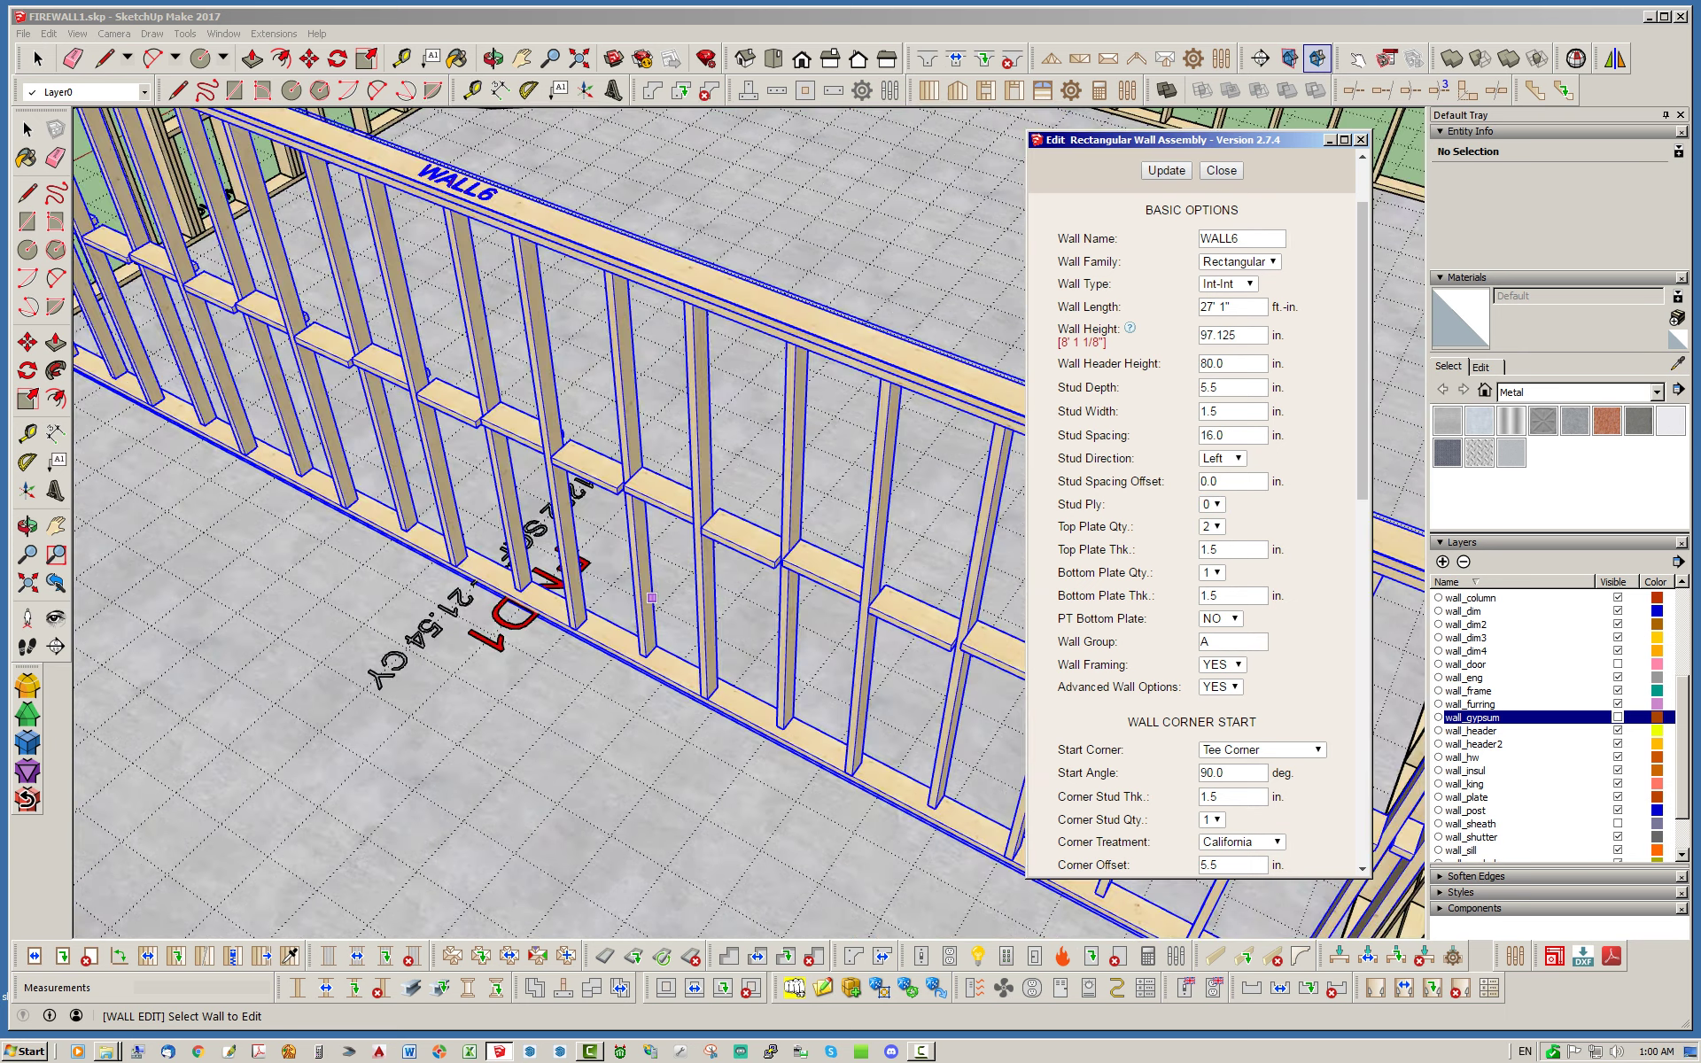
{"action": "scroll", "coordinate": [714, 699], "scroll_direction": "up", "scroll_amount": 6}
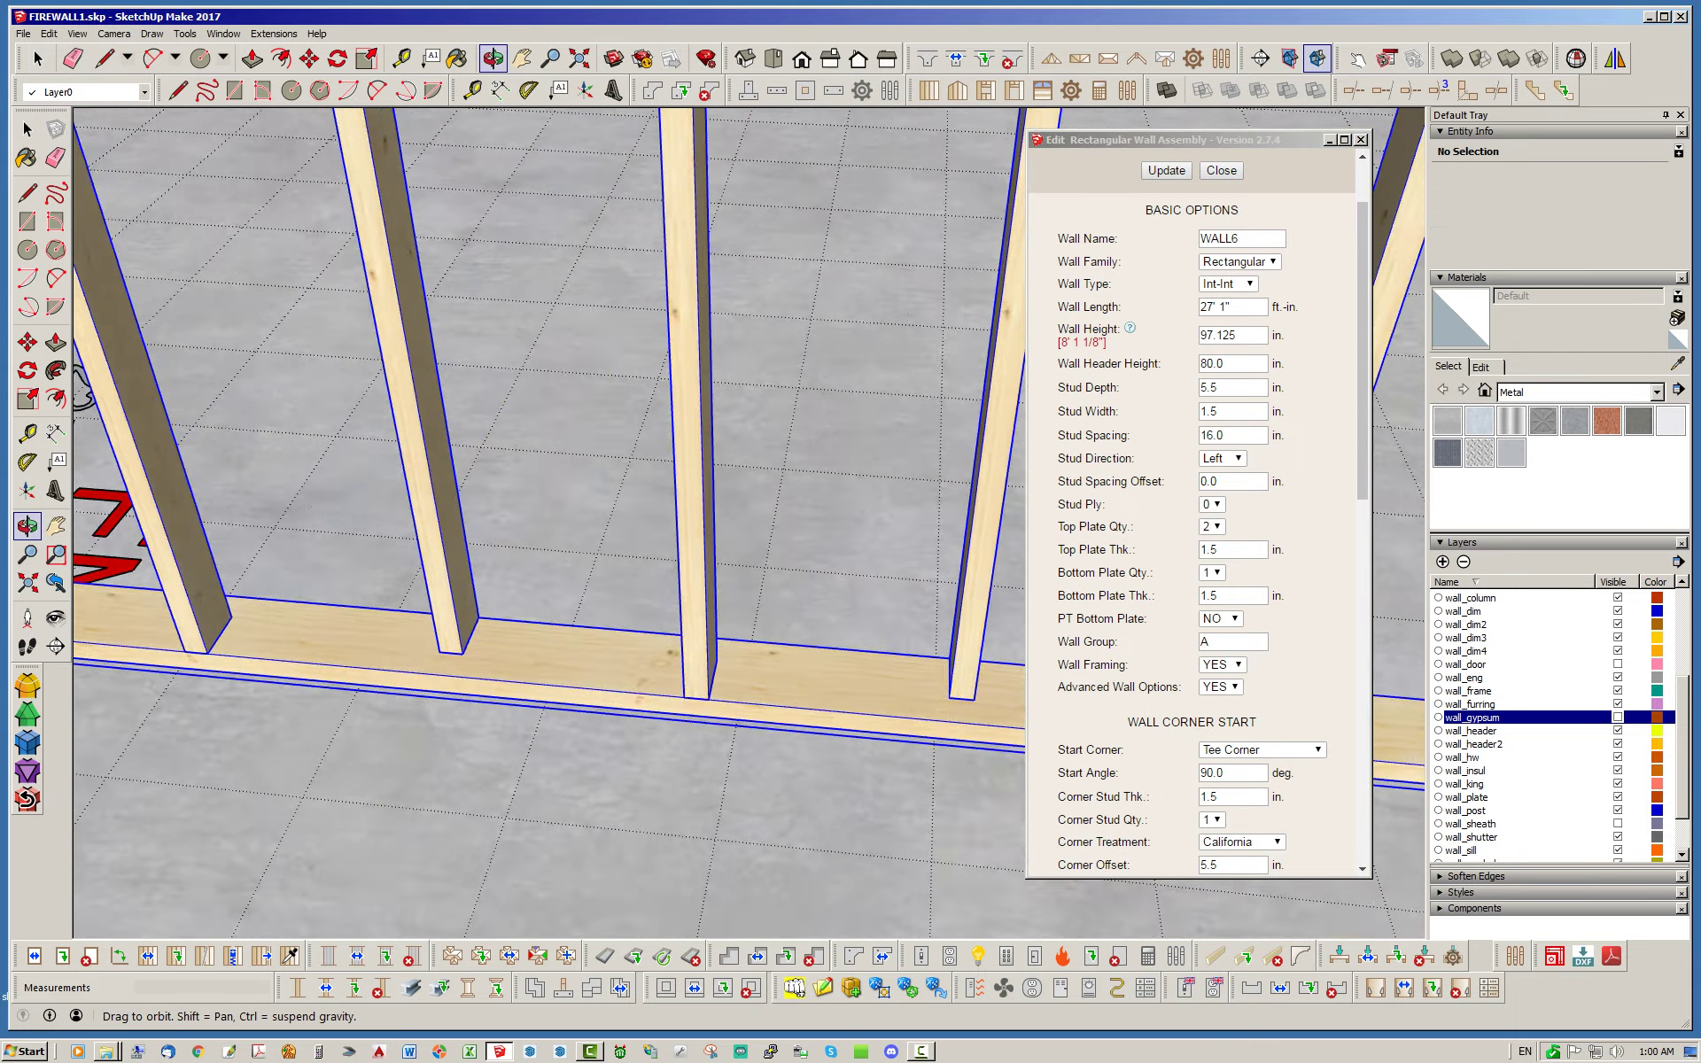
{"action": "left_click", "coordinate": [704, 652]}
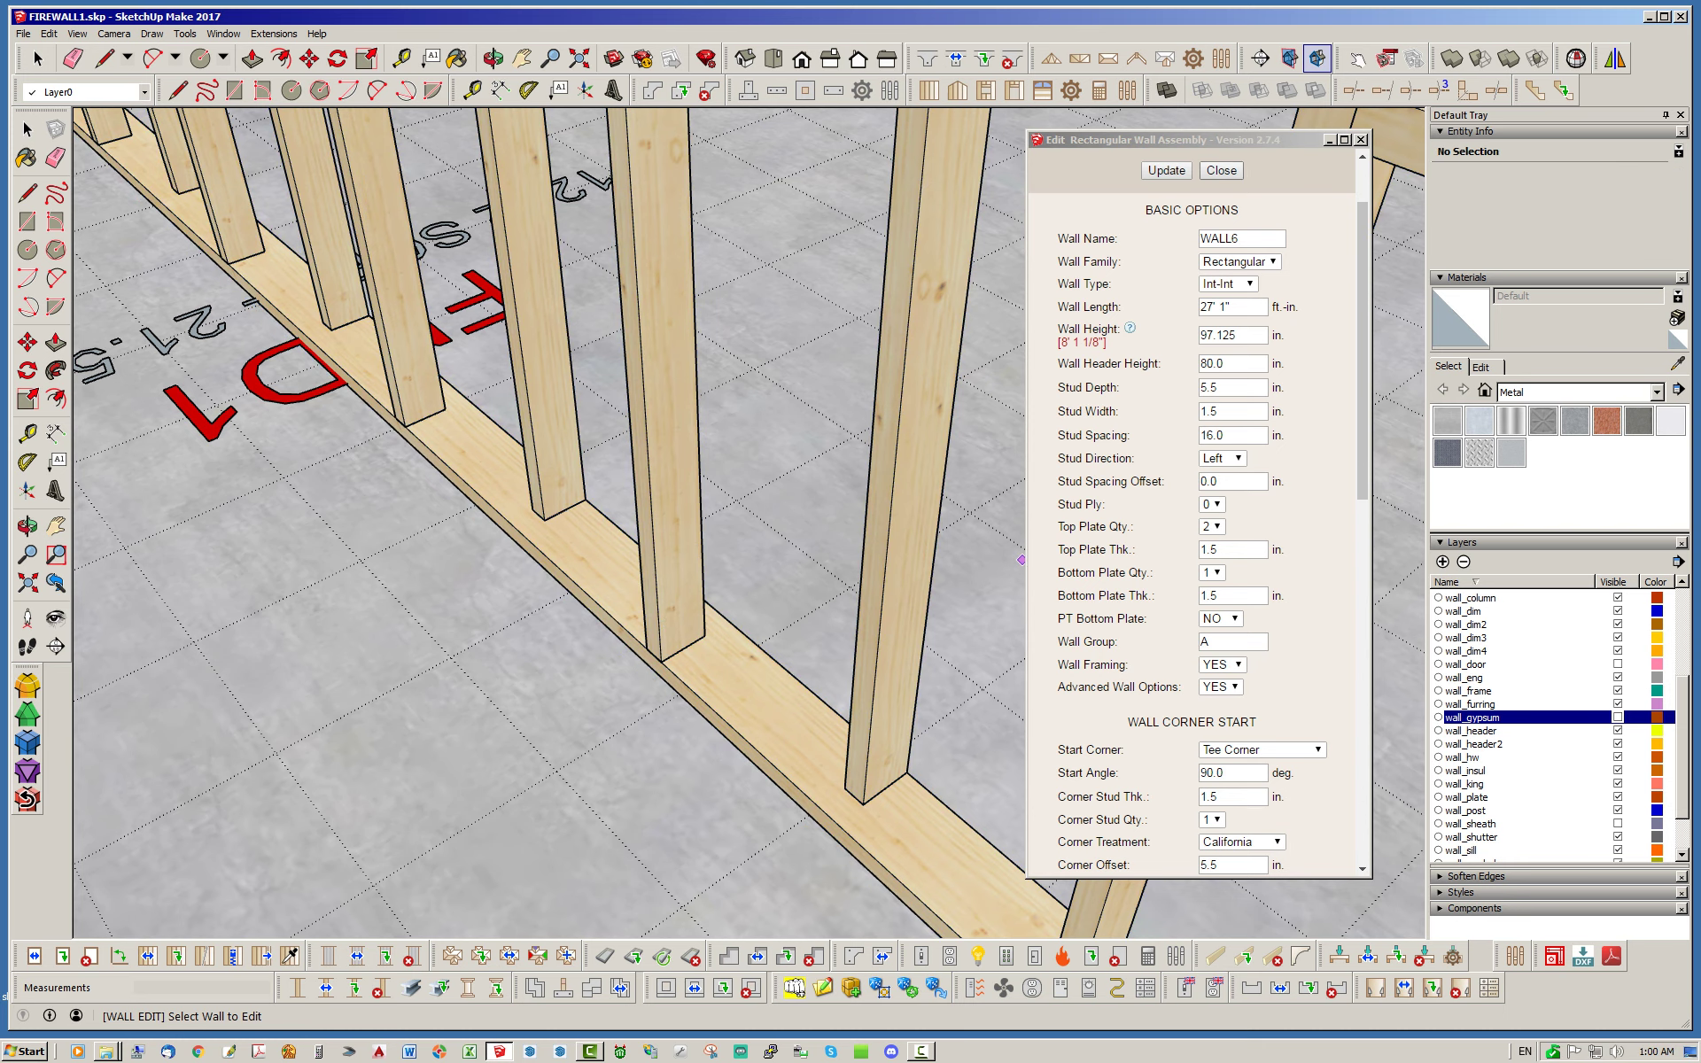
{"action": "key", "text": "space"}
{"action": "middle_click_drag", "start_coordinate": [745, 677], "coordinate": [833, 684]}
{"action": "scroll", "coordinate": [837, 684], "scroll_direction": "down", "scroll_amount": 2}
{"action": "scroll", "coordinate": [824, 689], "scroll_direction": "up", "scroll_amount": 2}
{"action": "scroll", "coordinate": [726, 674], "scroll_direction": "down", "scroll_amount": 3}
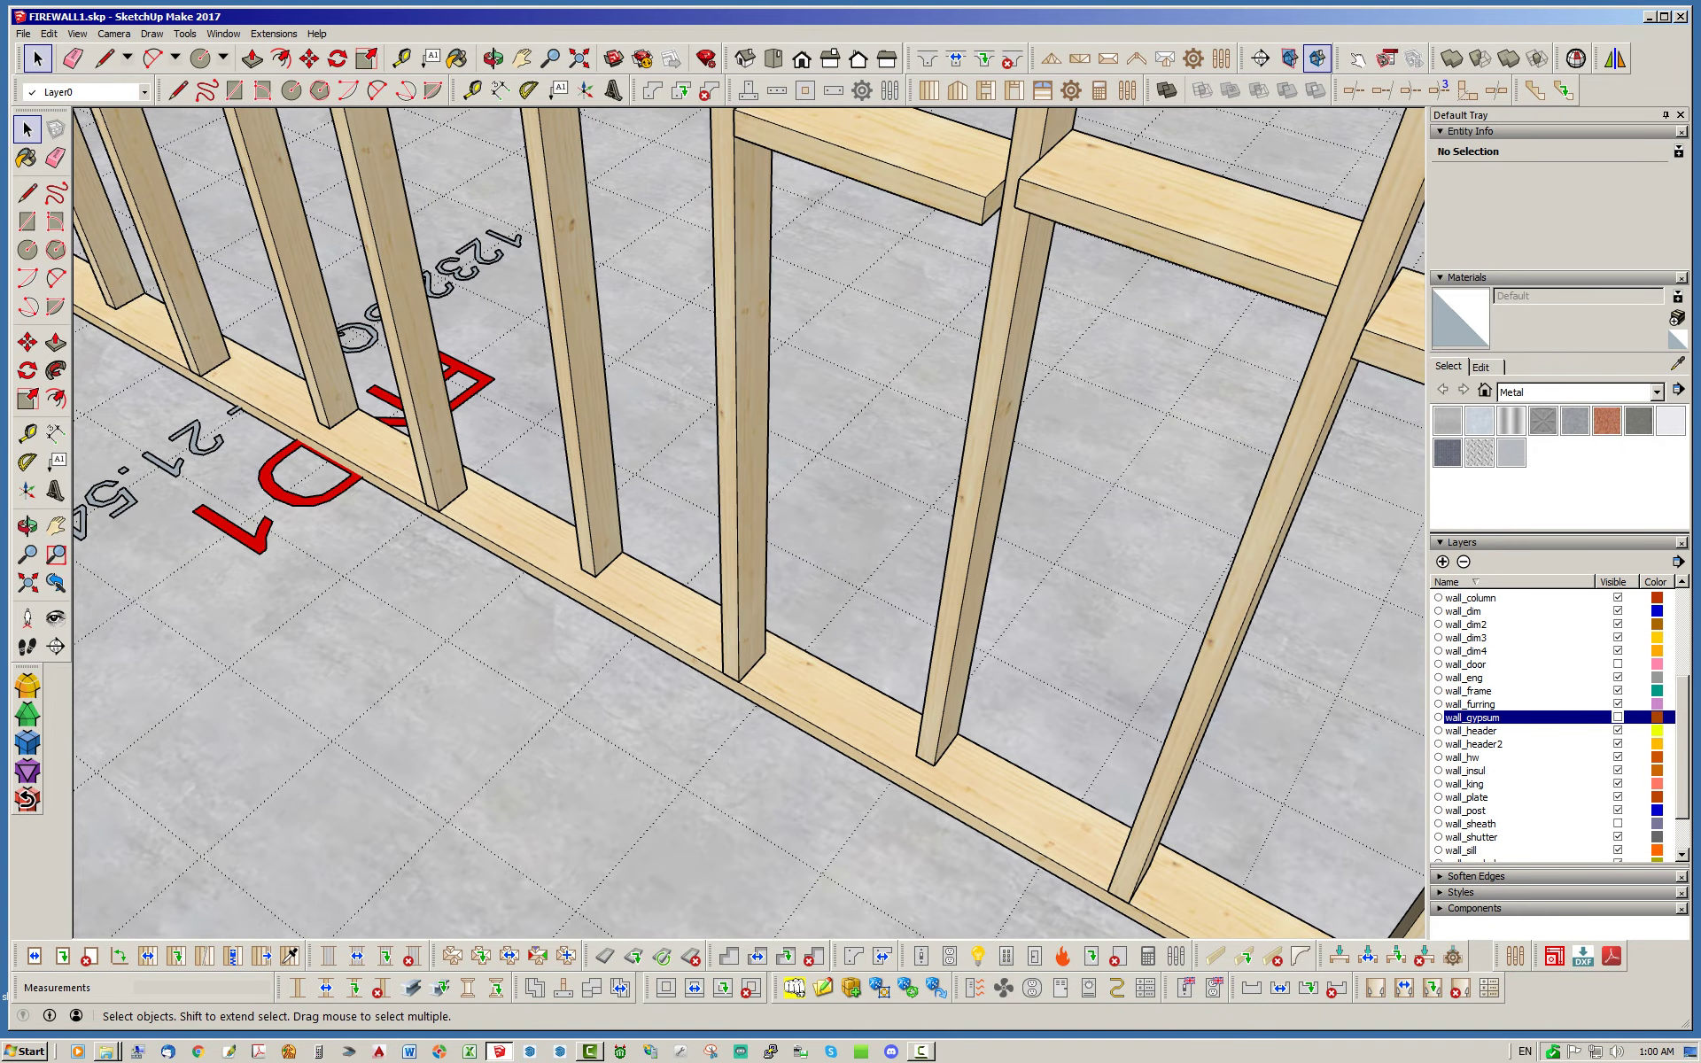
{"action": "scroll", "coordinate": [726, 673], "scroll_direction": "up", "scroll_amount": 5}
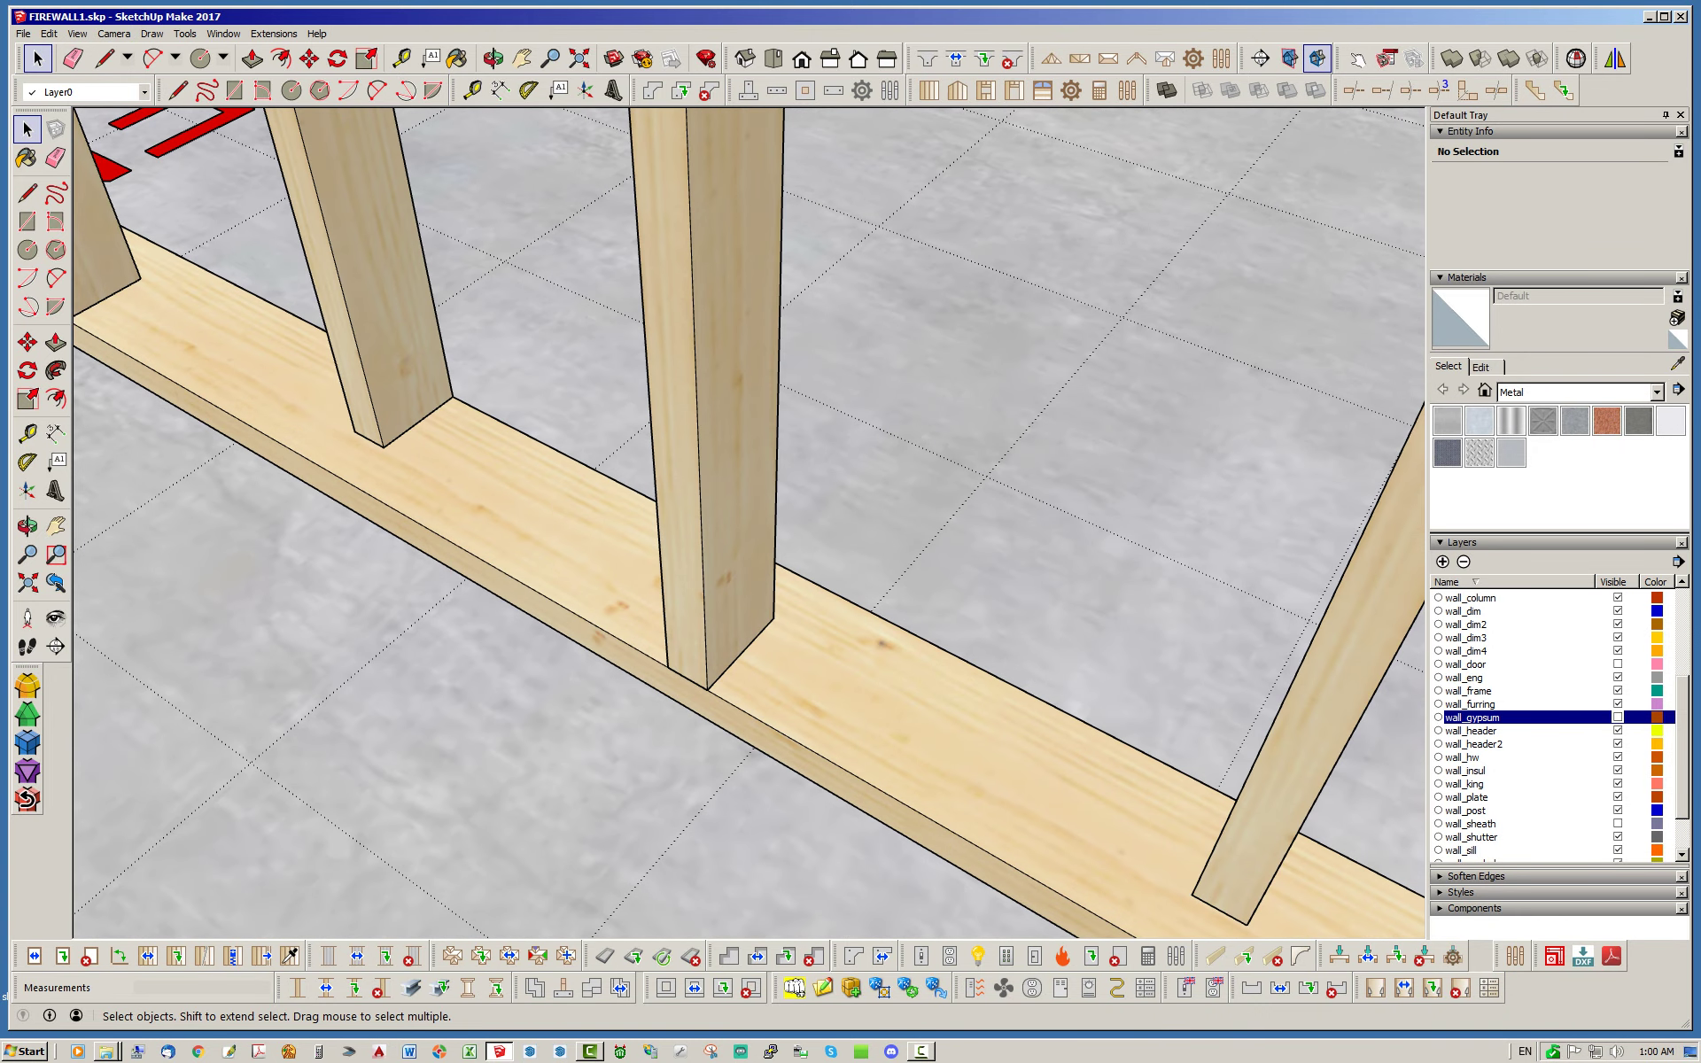
{"action": "scroll", "coordinate": [749, 522], "scroll_direction": "down", "scroll_amount": 10}
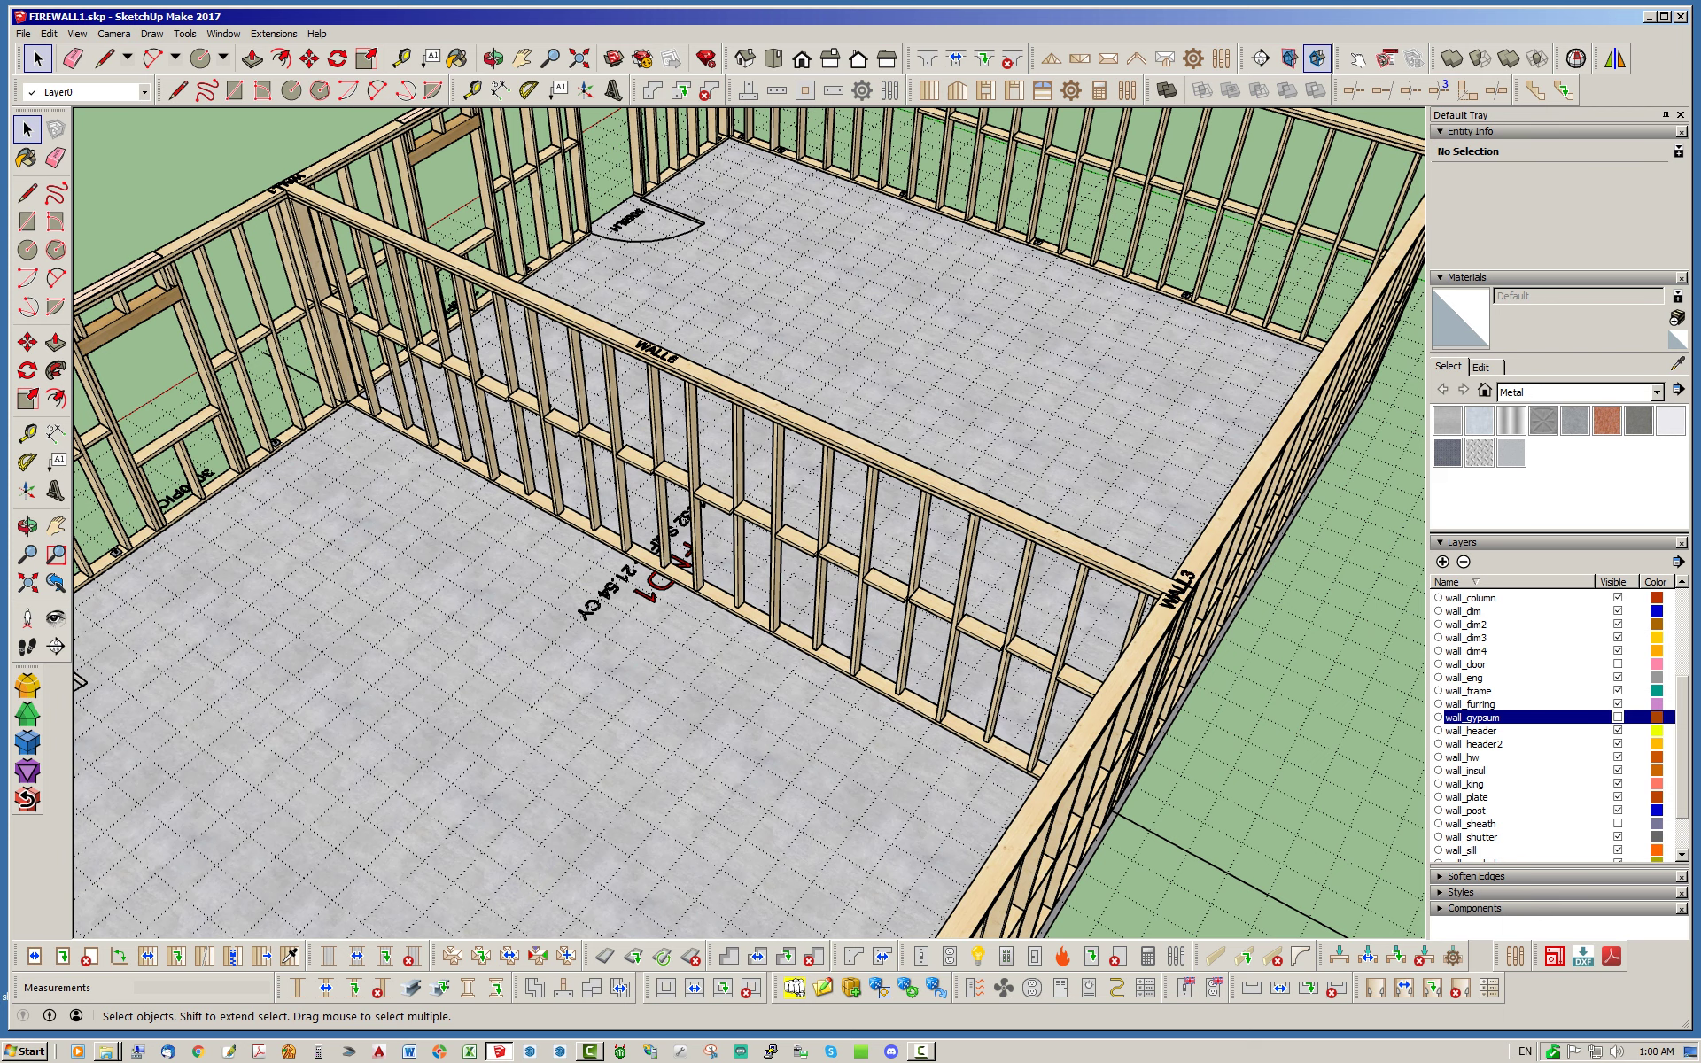
Set WALL6's Stud Depth to 7.25 in., update the wall and close its edit dialog.
{"action": "right_click", "coordinate": [874, 458]}
{"action": "left_click", "coordinate": [939, 702]}
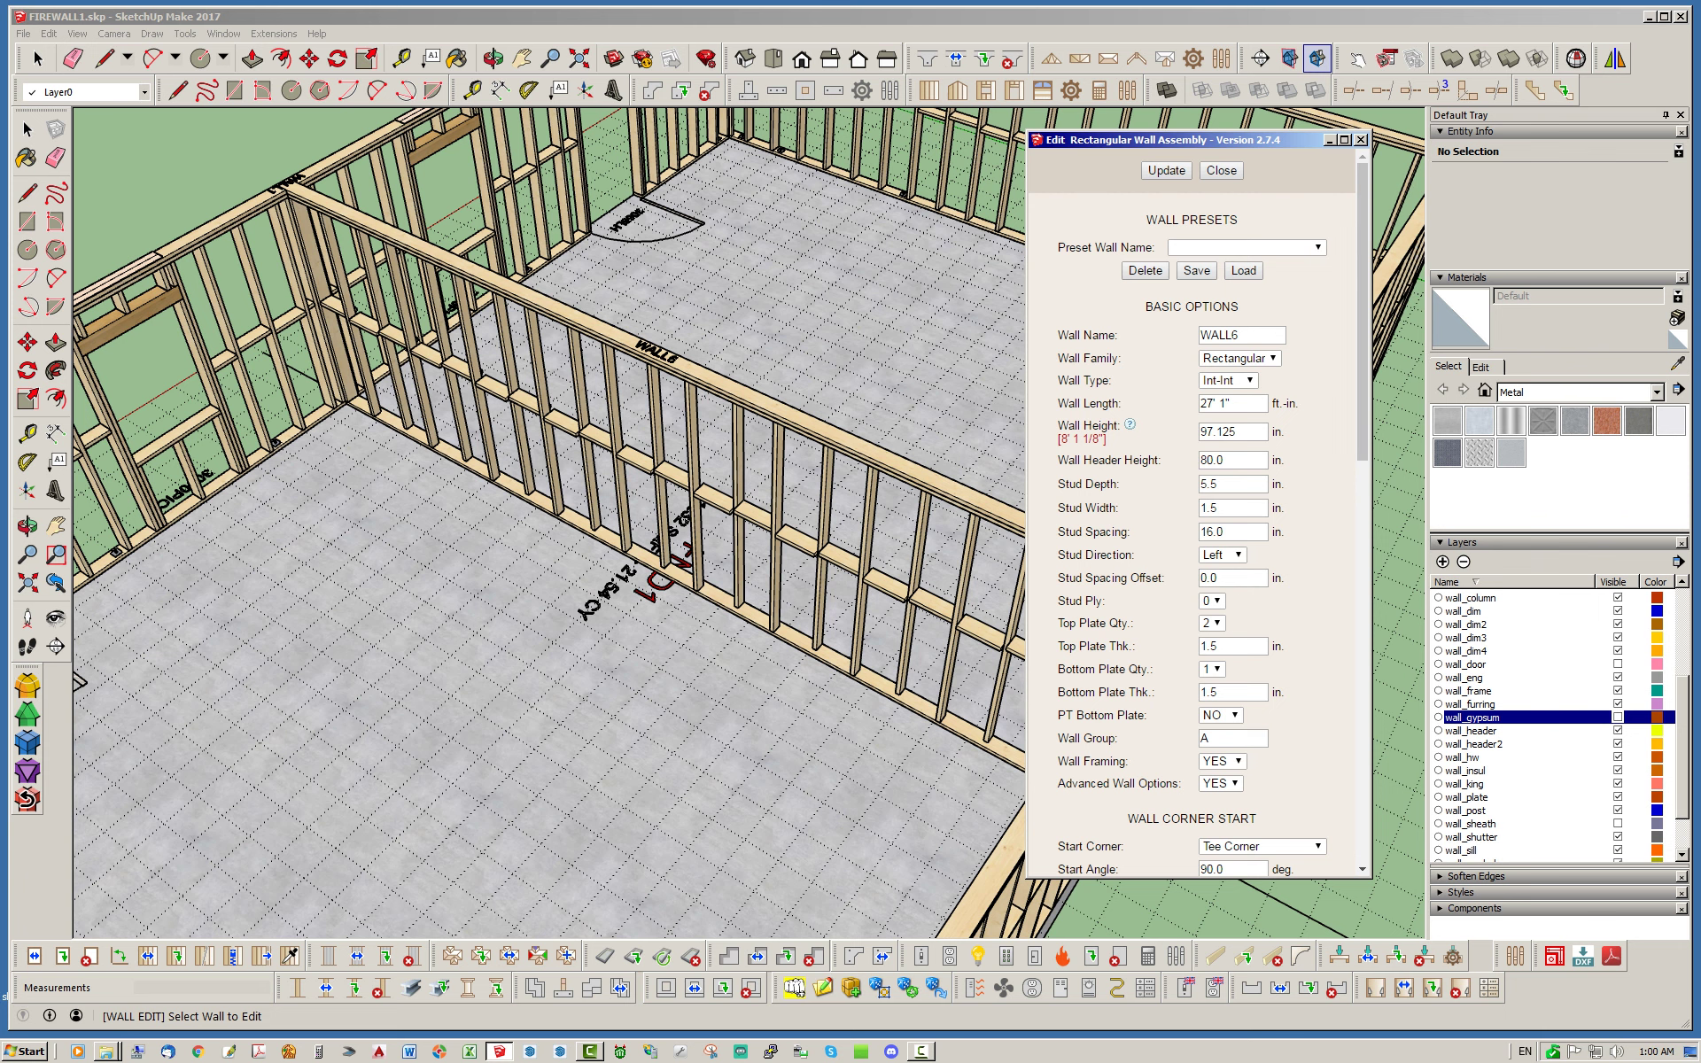
{"action": "double_click", "coordinate": [1209, 485]}
{"action": "type", "text": "7.25"}
{"action": "left_click", "coordinate": [1166, 170]}
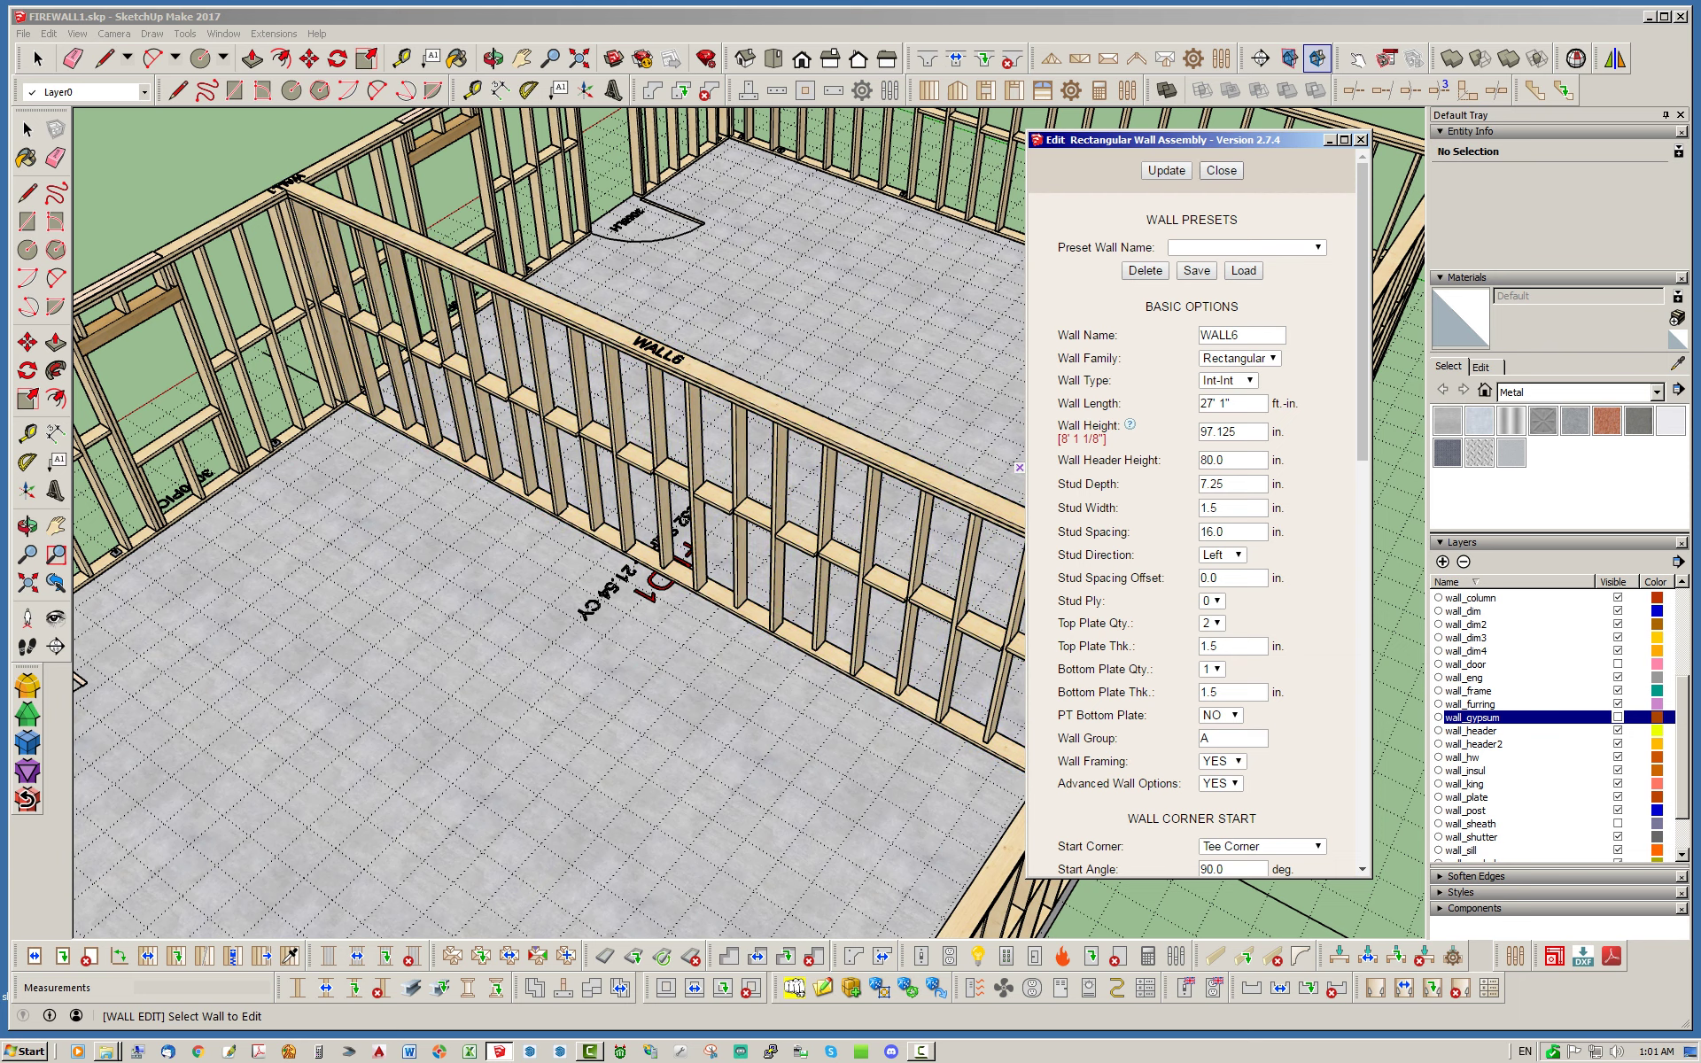
{"action": "left_click", "coordinate": [1220, 170]}
Dimension the depth of a single stud at WALL6's bottom plate, and delete the dimension.
{"action": "scroll", "coordinate": [805, 612], "scroll_direction": "up", "scroll_amount": 3}
{"action": "scroll", "coordinate": [754, 639], "scroll_direction": "up", "scroll_amount": 7}
{"action": "middle_click_drag", "start_coordinate": [753, 639], "coordinate": [719, 671]}
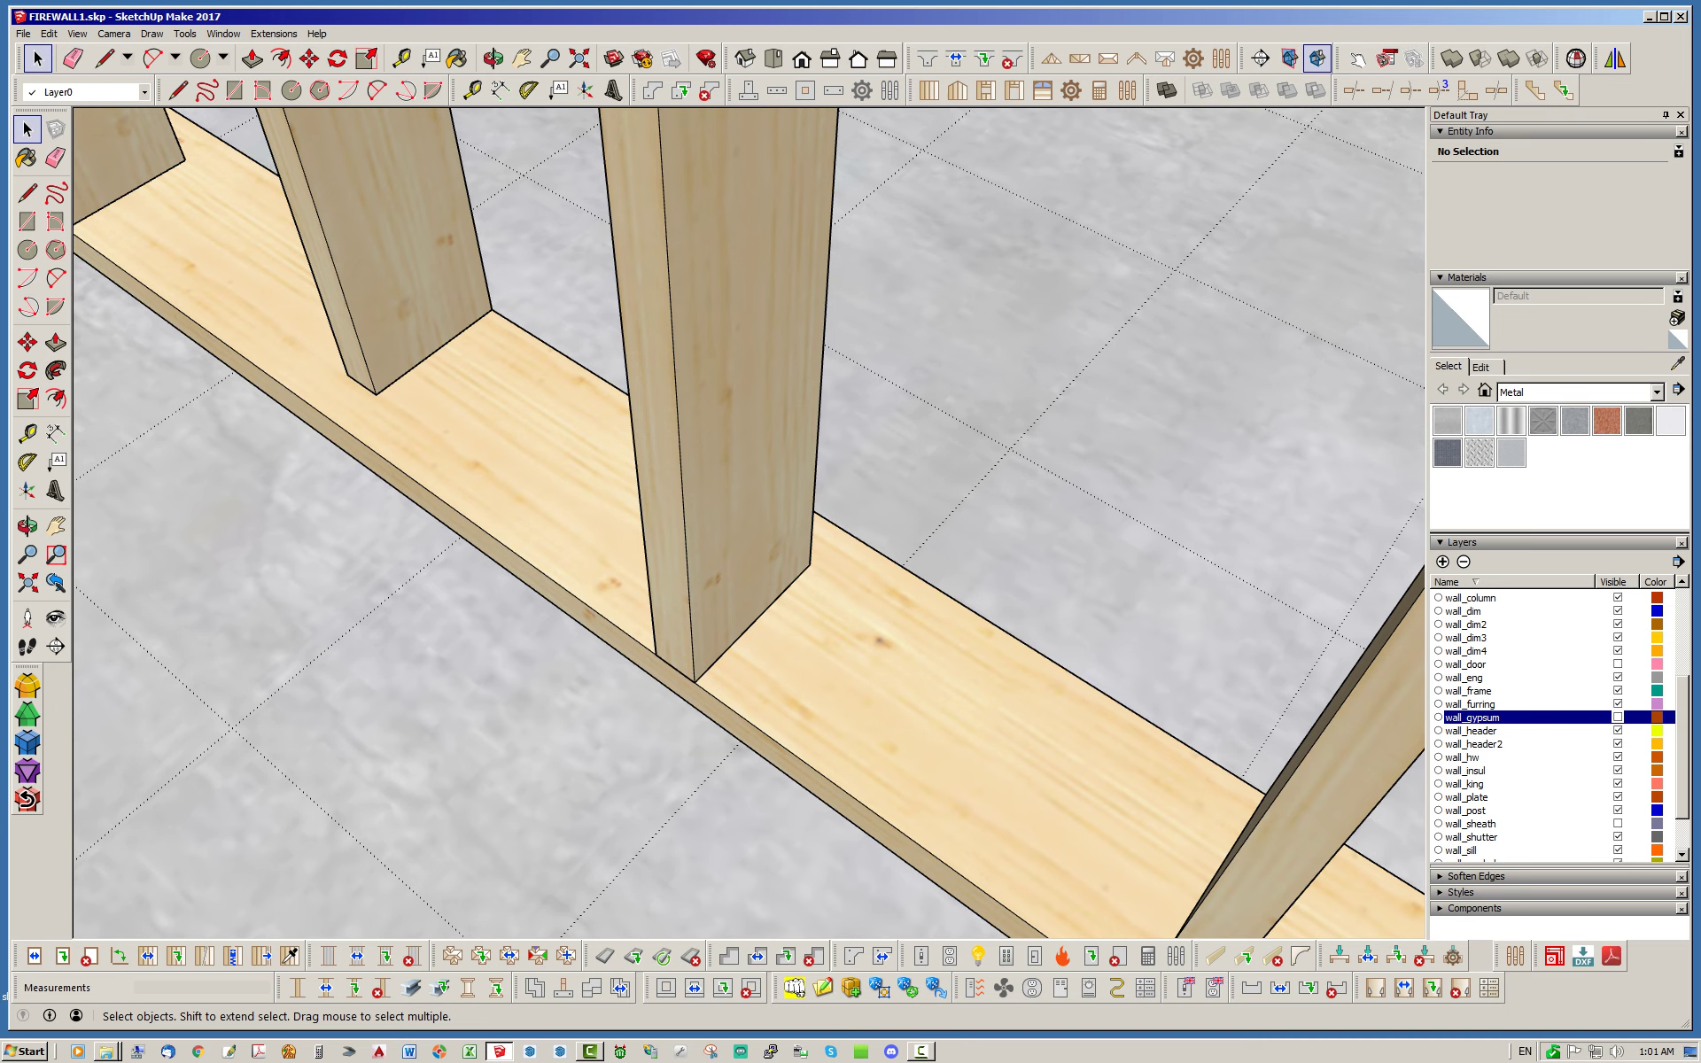
{"action": "left_click", "coordinate": [500, 90]}
{"action": "left_click", "coordinate": [809, 564]}
{"action": "left_click", "coordinate": [695, 681]}
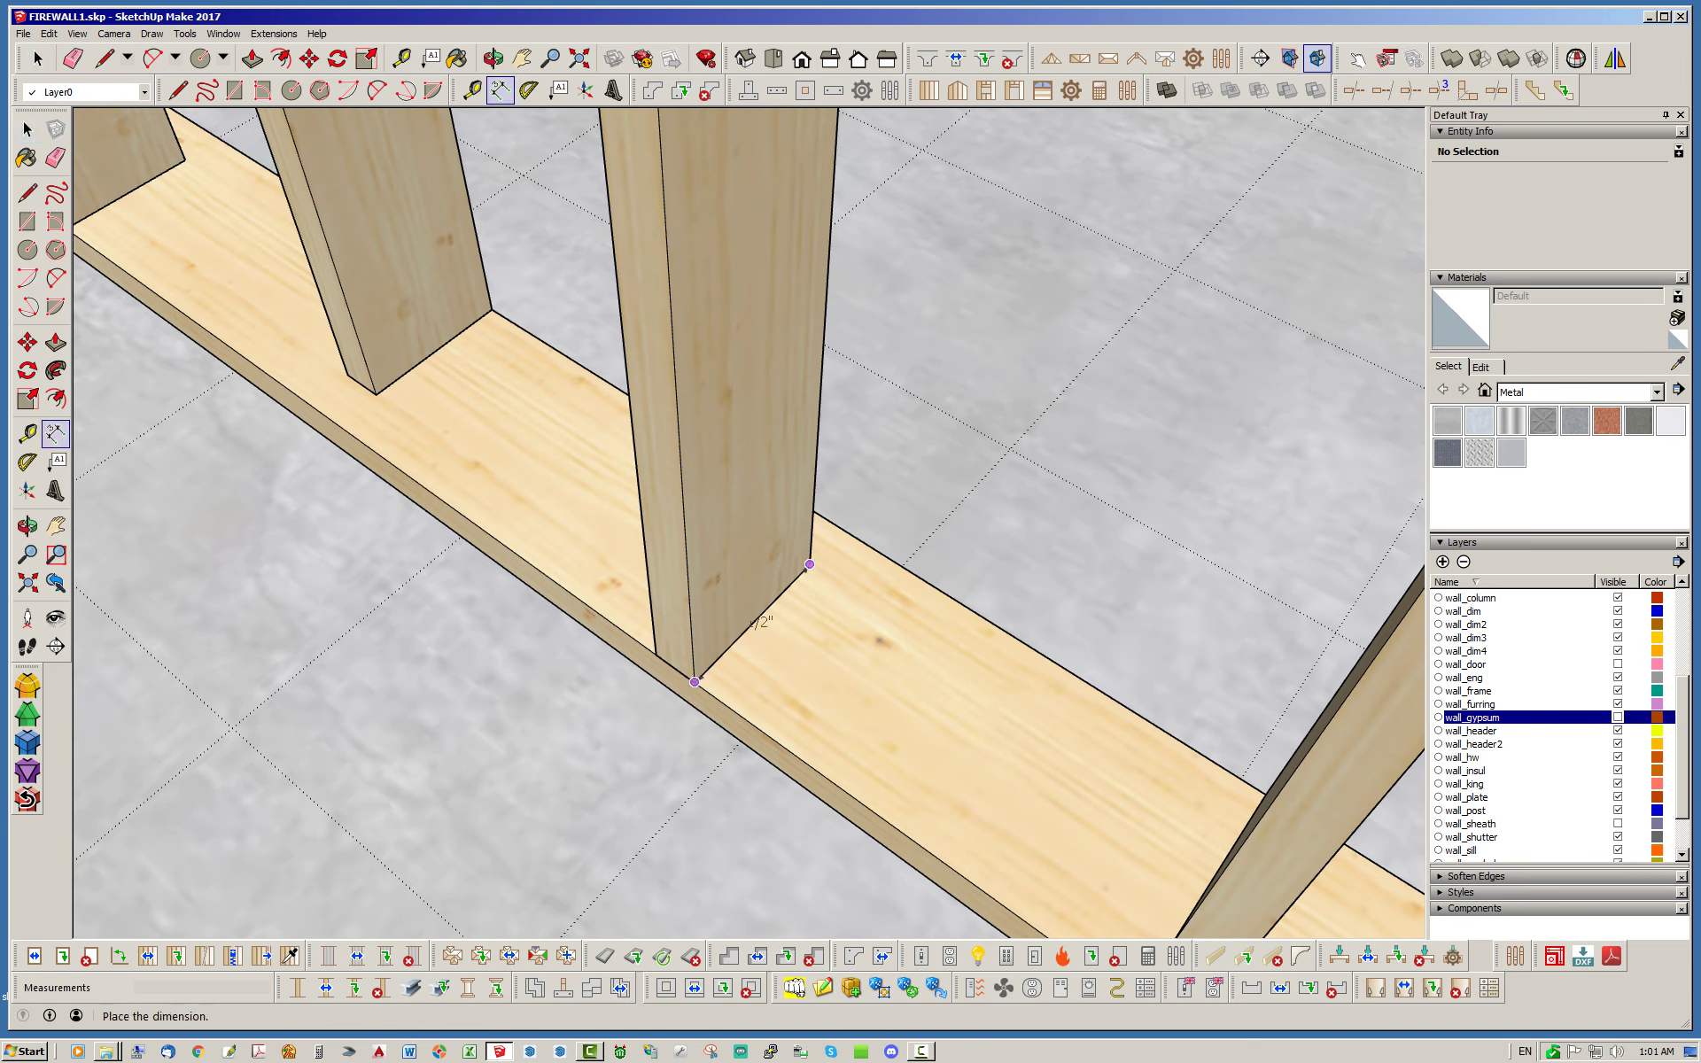
{"action": "left_click", "coordinate": [833, 678]}
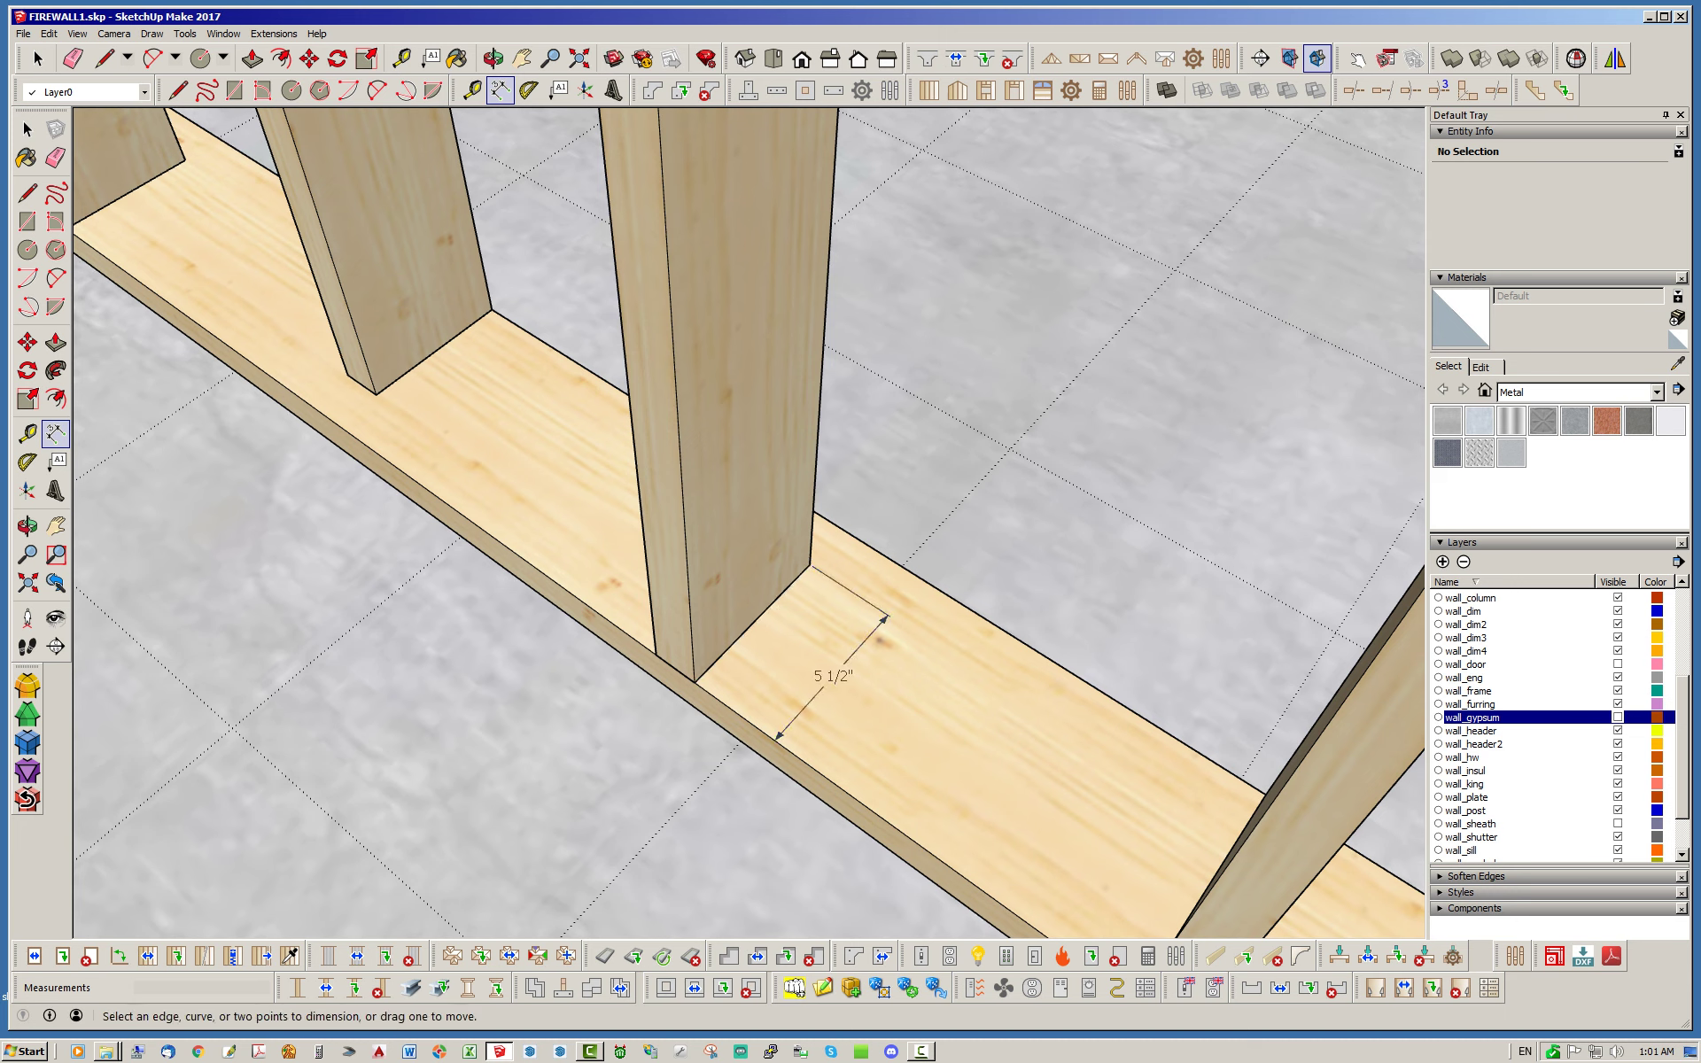
{"action": "key", "text": "space"}
{"action": "left_click", "coordinate": [833, 678]}
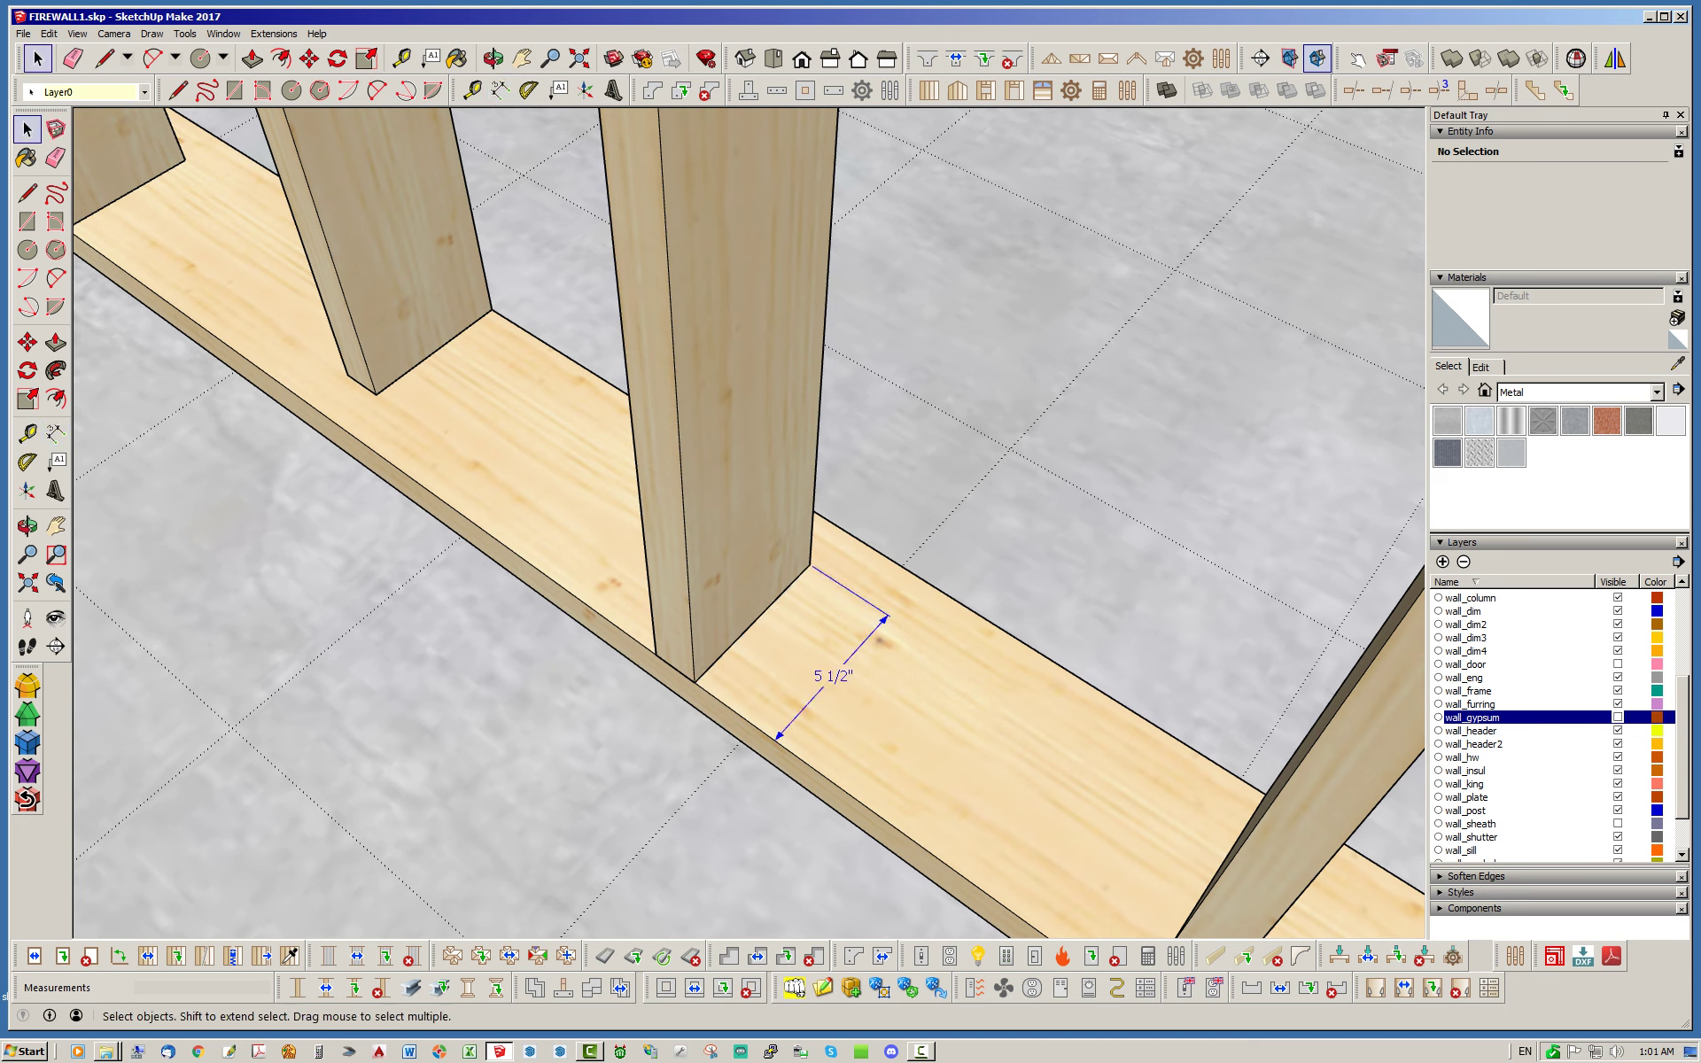
{"action": "key", "text": "Delete"}
Inspect the updated WALL6 framing and its blocking between the two rows of studs.
{"action": "scroll", "coordinate": [782, 534], "scroll_direction": "down", "scroll_amount": 9}
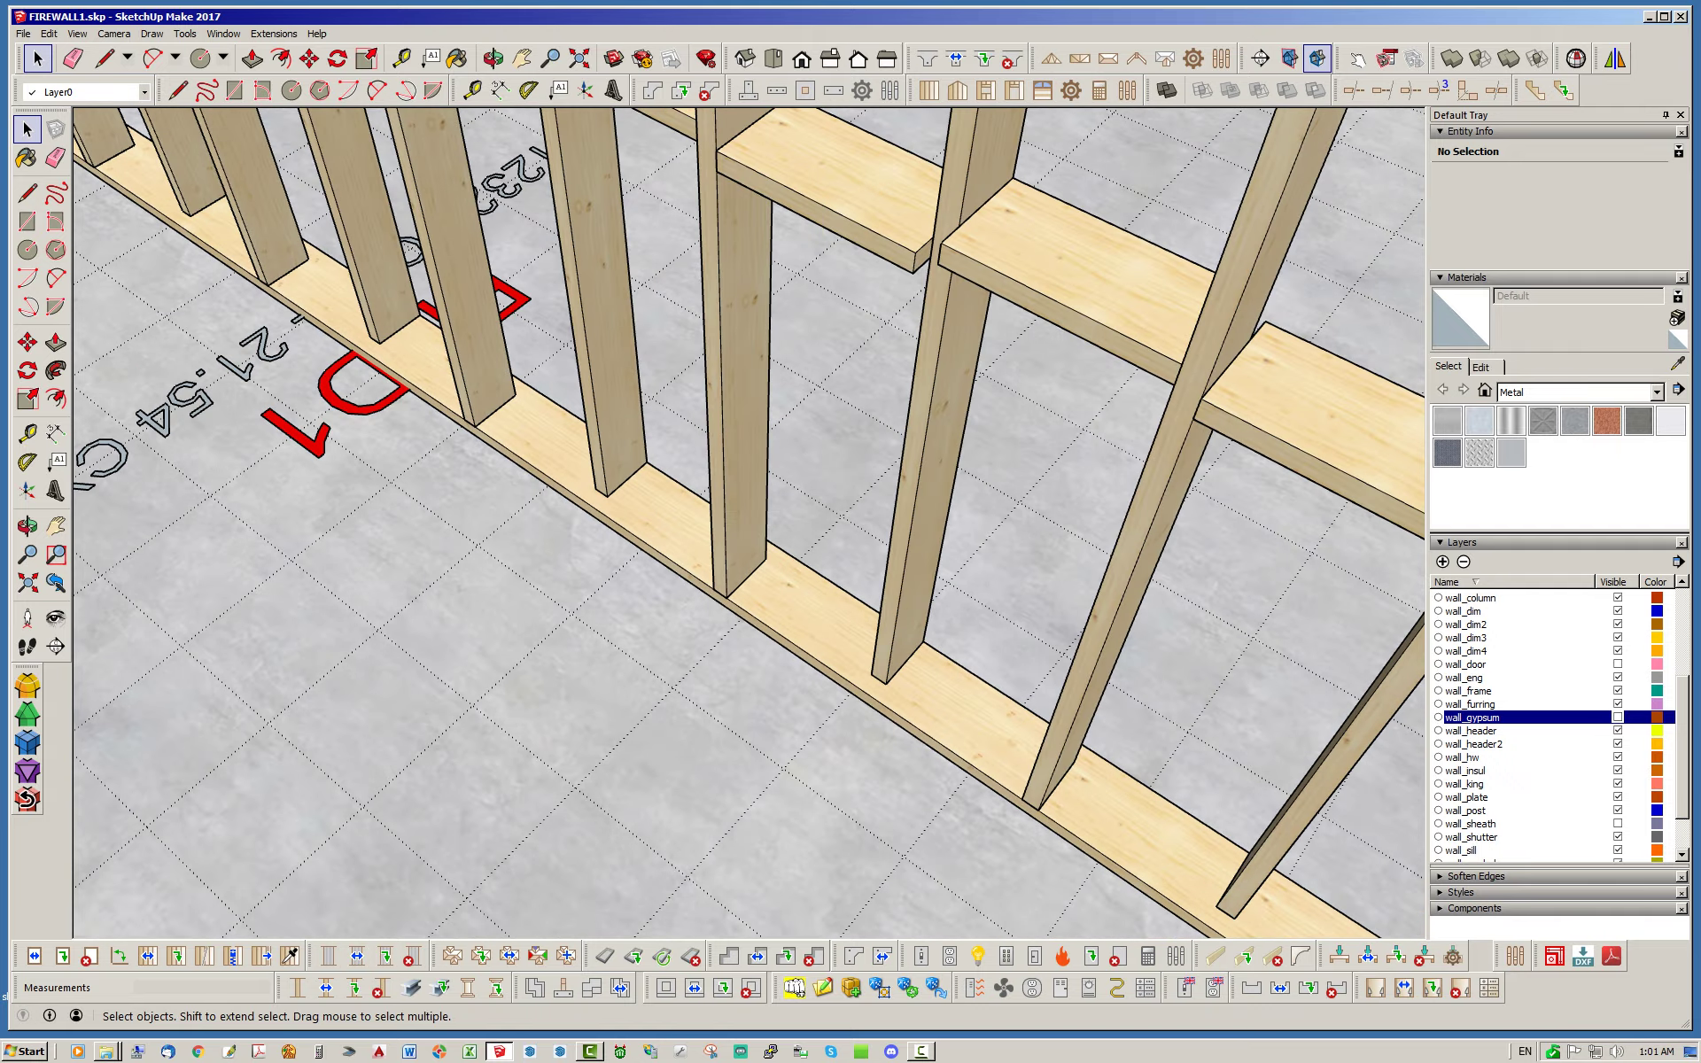
{"action": "scroll", "coordinate": [773, 533], "scroll_direction": "down", "scroll_amount": 3}
{"action": "middle_click_drag", "start_coordinate": [773, 534], "coordinate": [749, 512]}
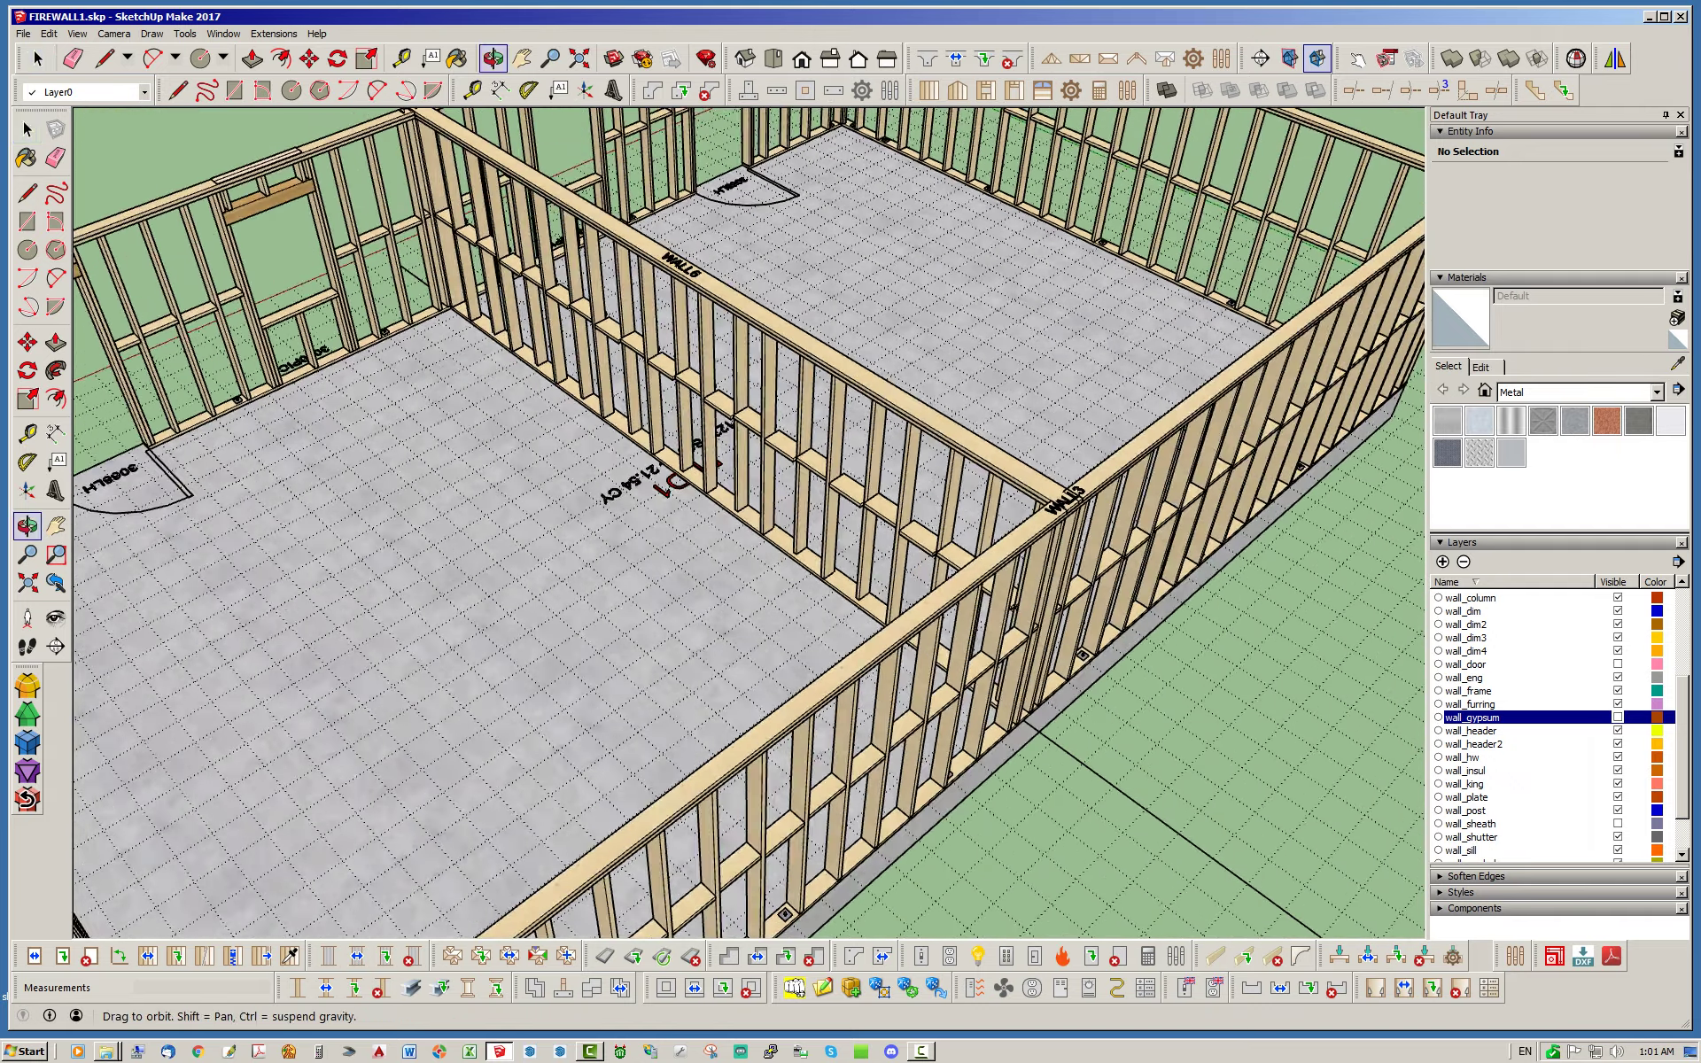
{"action": "scroll", "coordinate": [751, 523], "scroll_direction": "up", "scroll_amount": 5}
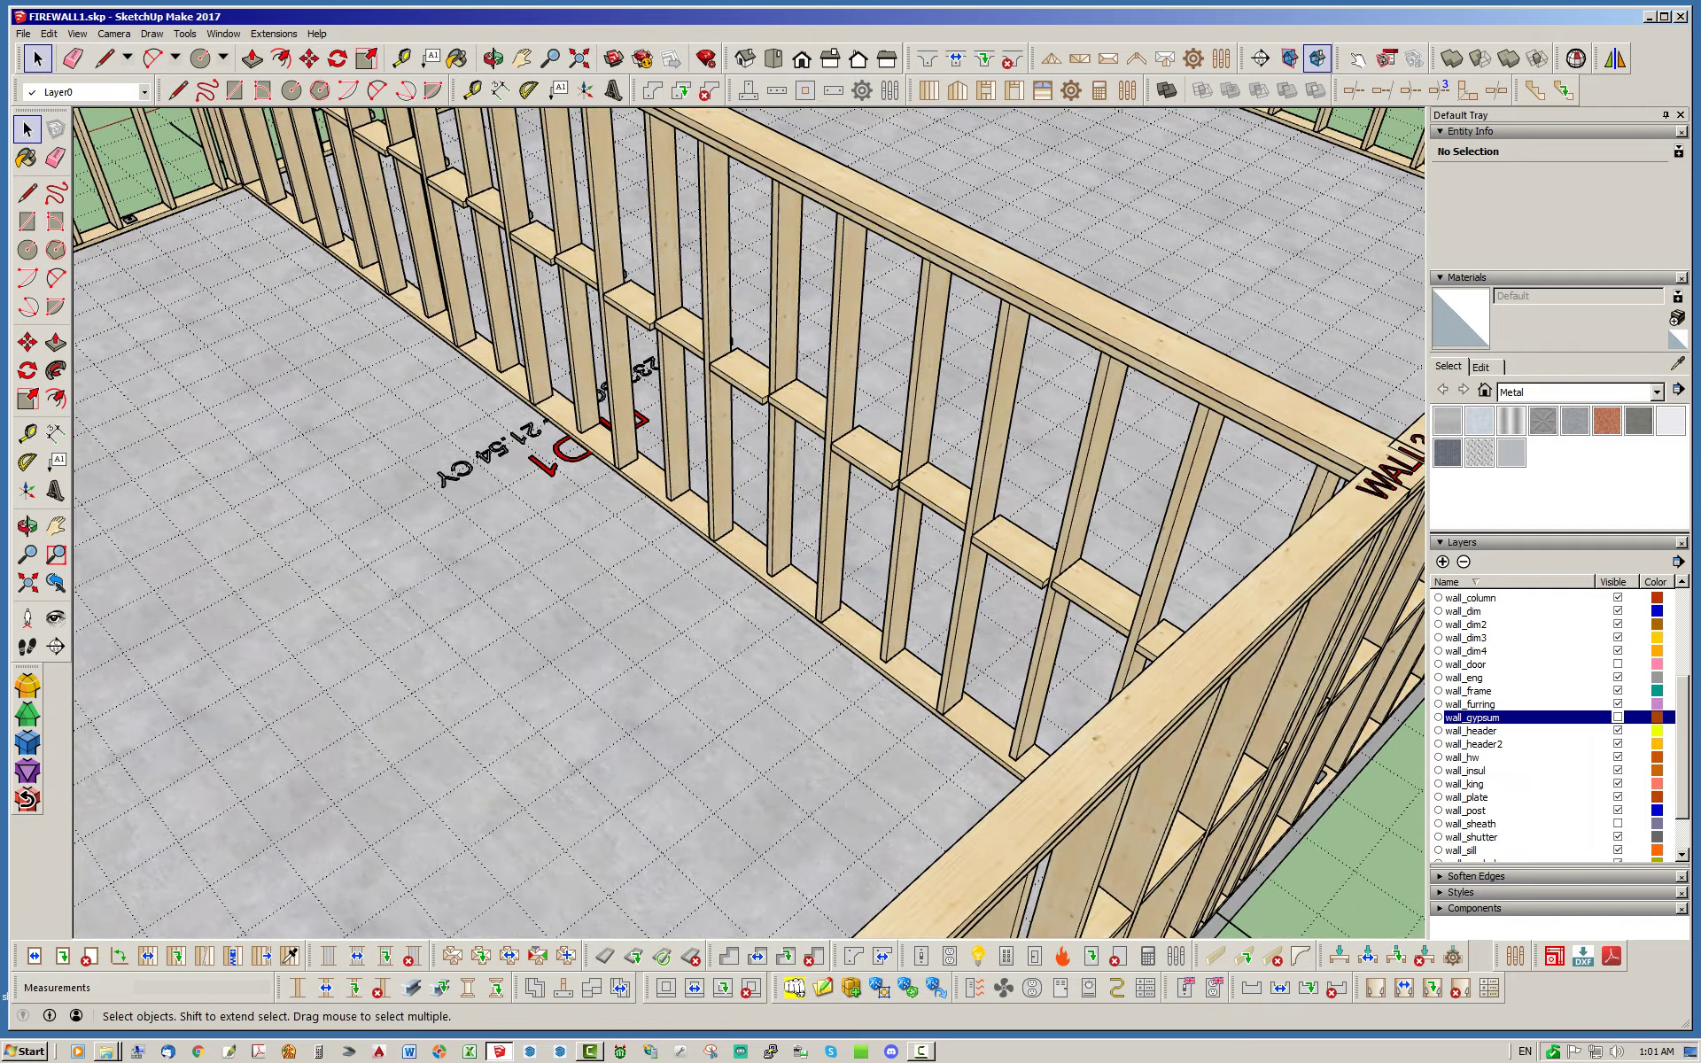
{"action": "scroll", "coordinate": [686, 408], "scroll_direction": "down", "scroll_amount": 5}
{"action": "mouse_move", "coordinate": [687, 407]}
{"action": "middle_mouse_down"}
{"action": "mouse_move", "coordinate": [470, 456]}
{"action": "mouse_move", "coordinate": [722, 417]}
{"action": "mouse_move", "coordinate": [669, 437]}
{"action": "middle_mouse_up"}
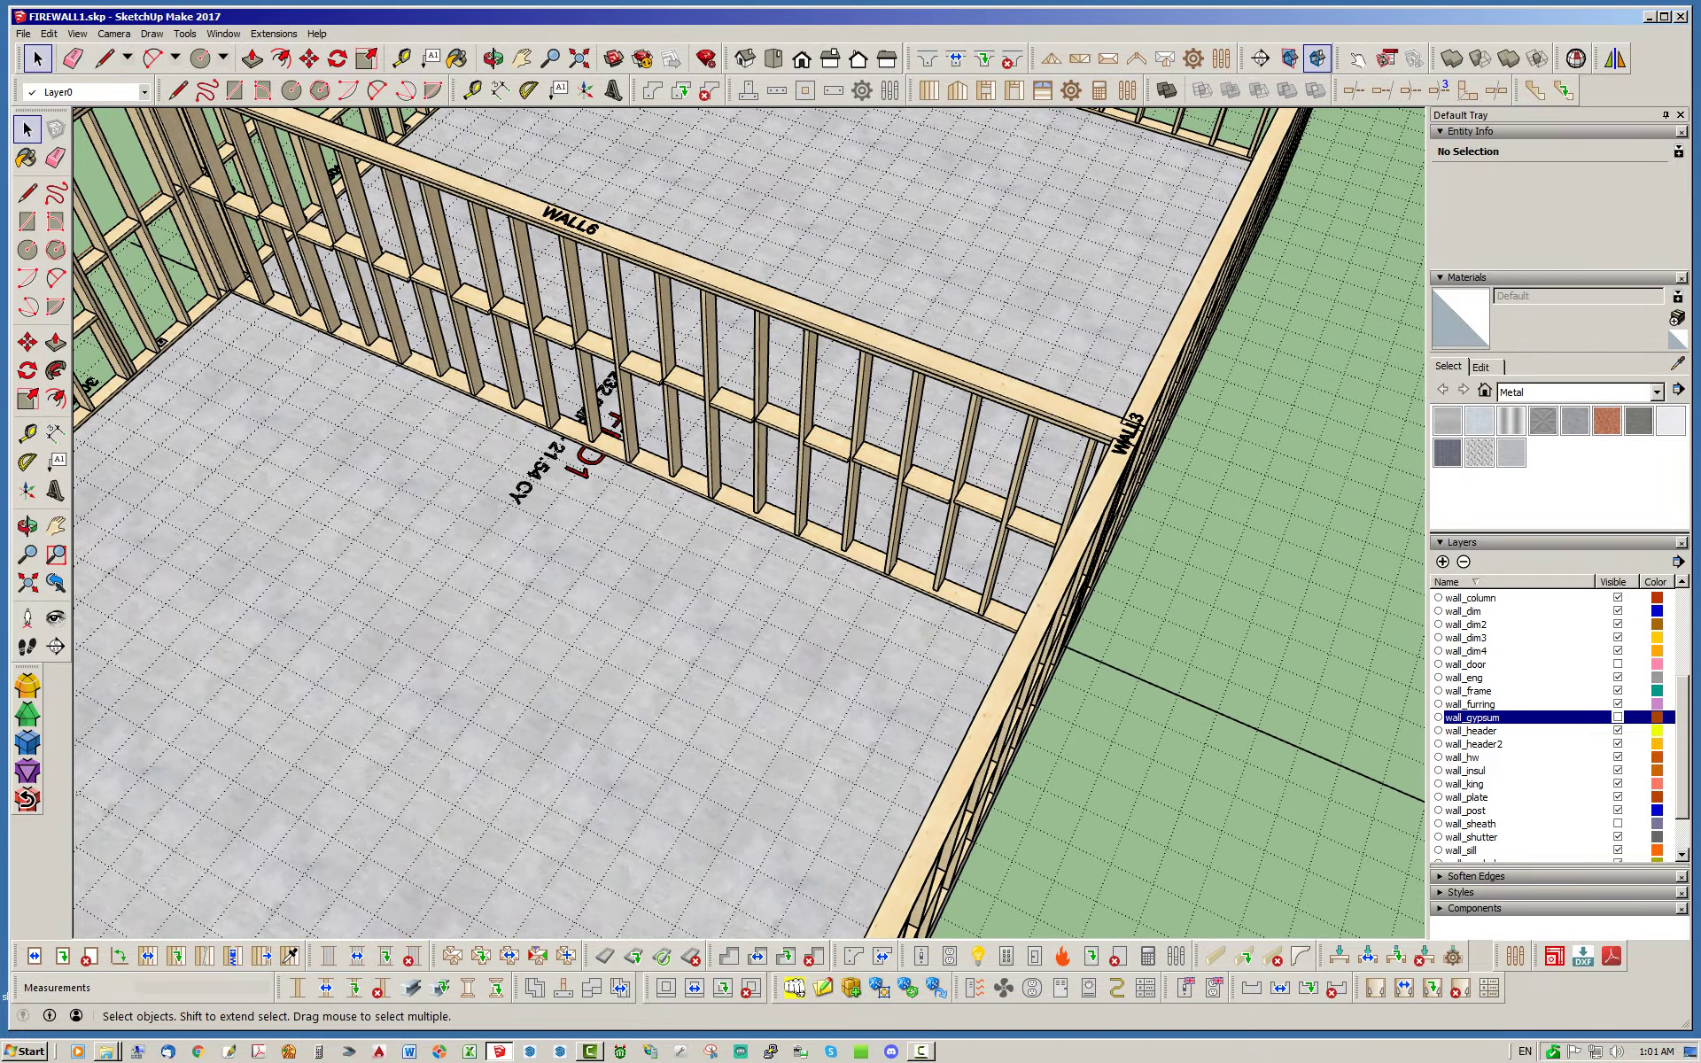
{"action": "middle_click_drag", "start_coordinate": [669, 437], "coordinate": [562, 431]}
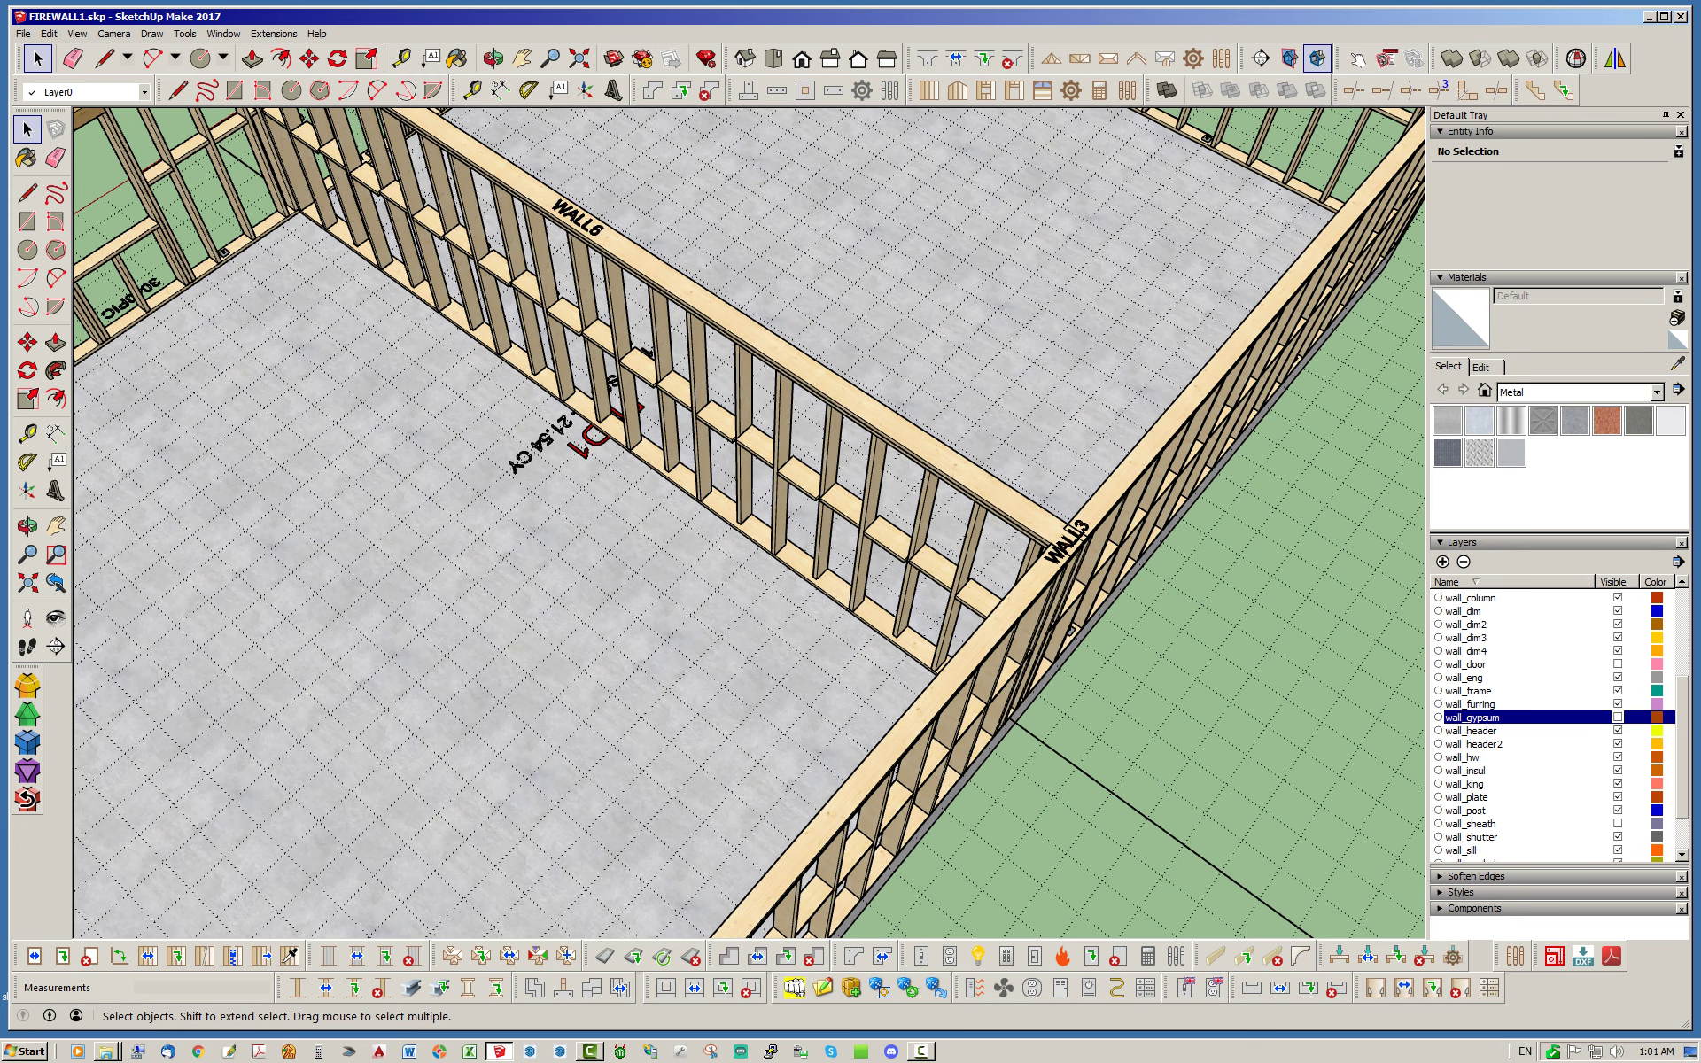
Enable WALL6's Wall Cavity Insulation with Pink Fiberglass as the material, update the wall and close its edit dialog.
{"action": "right_click", "coordinate": [819, 377]}
{"action": "left_click", "coordinate": [872, 623]}
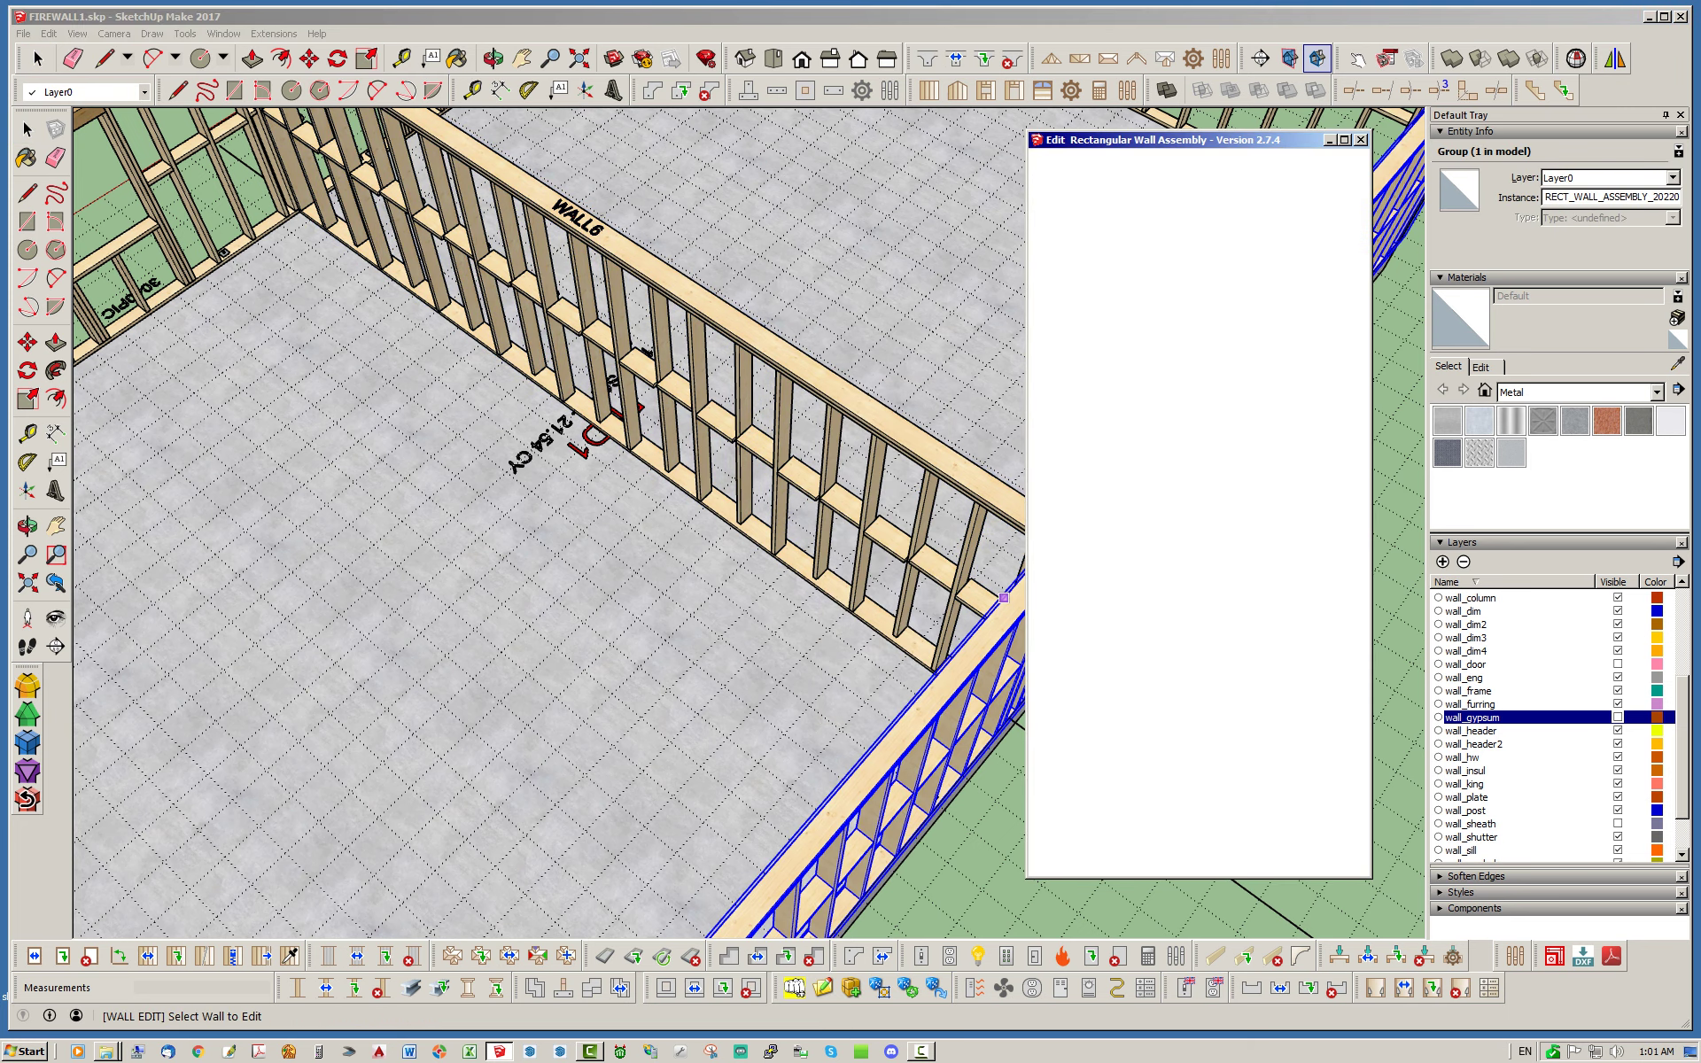
{"action": "left_click_drag", "start_coordinate": [1362, 301], "coordinate": [1364, 719]}
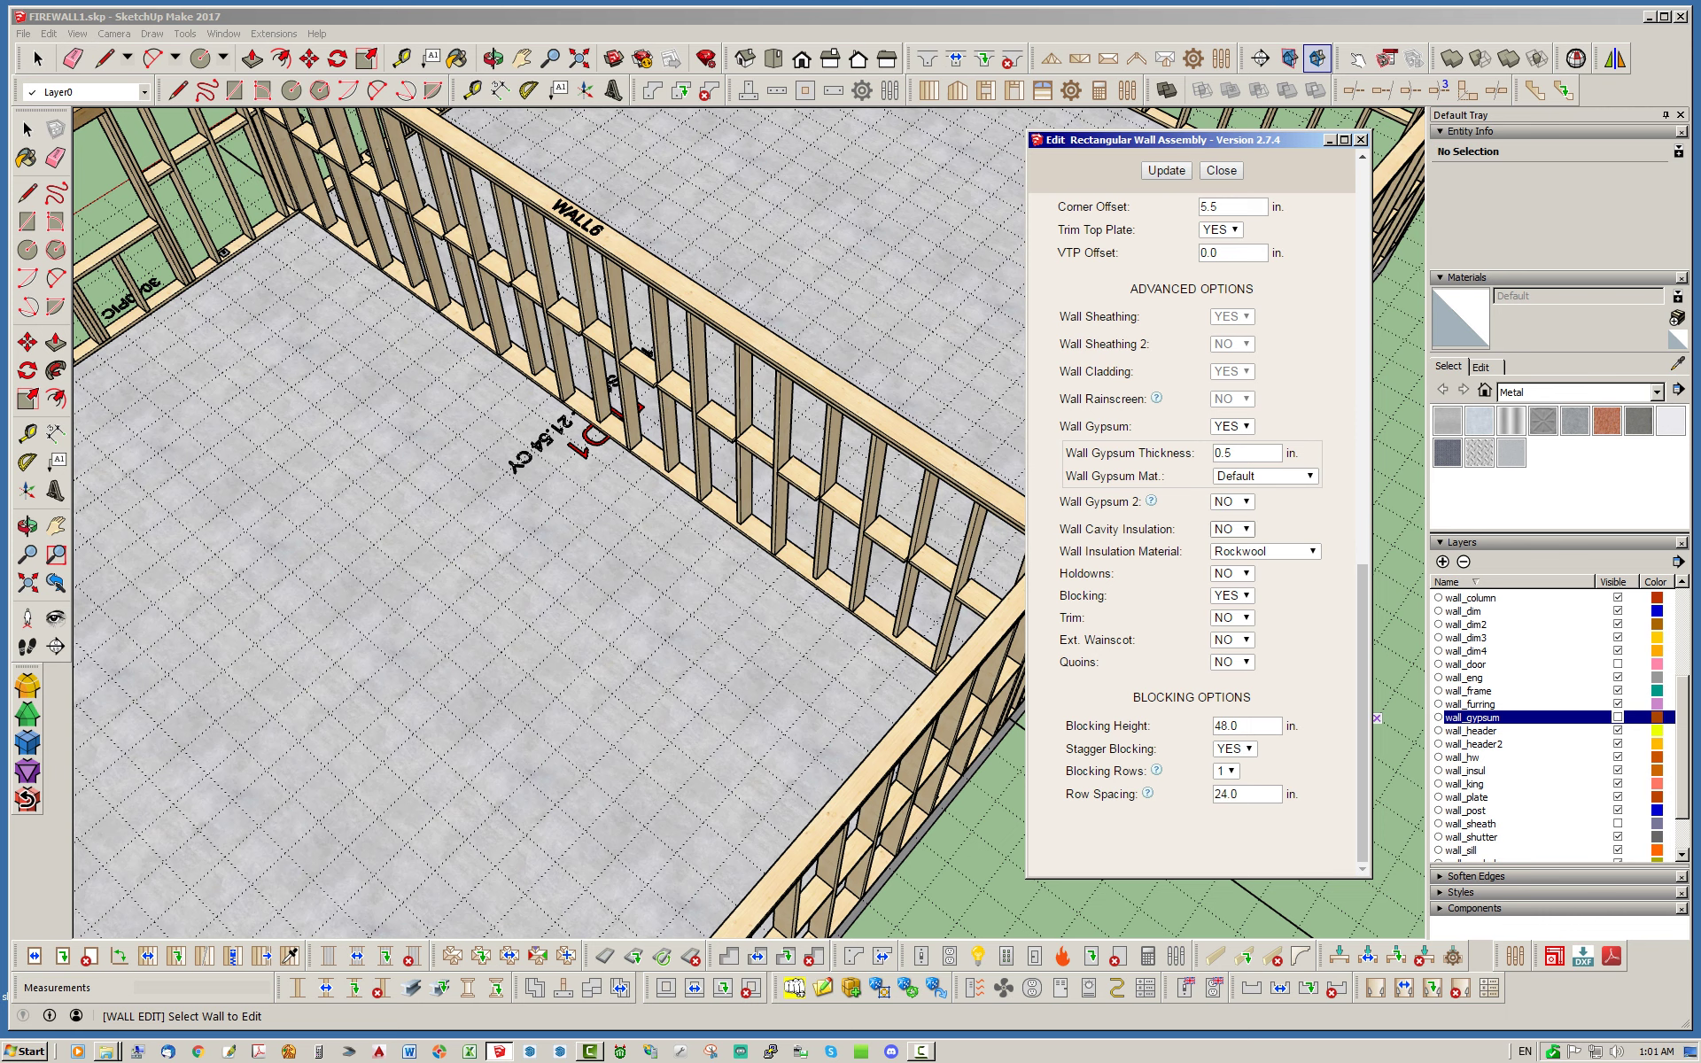
{"action": "left_click", "coordinate": [1232, 529]}
{"action": "left_click", "coordinate": [1227, 544]}
{"action": "left_click", "coordinate": [1265, 551]}
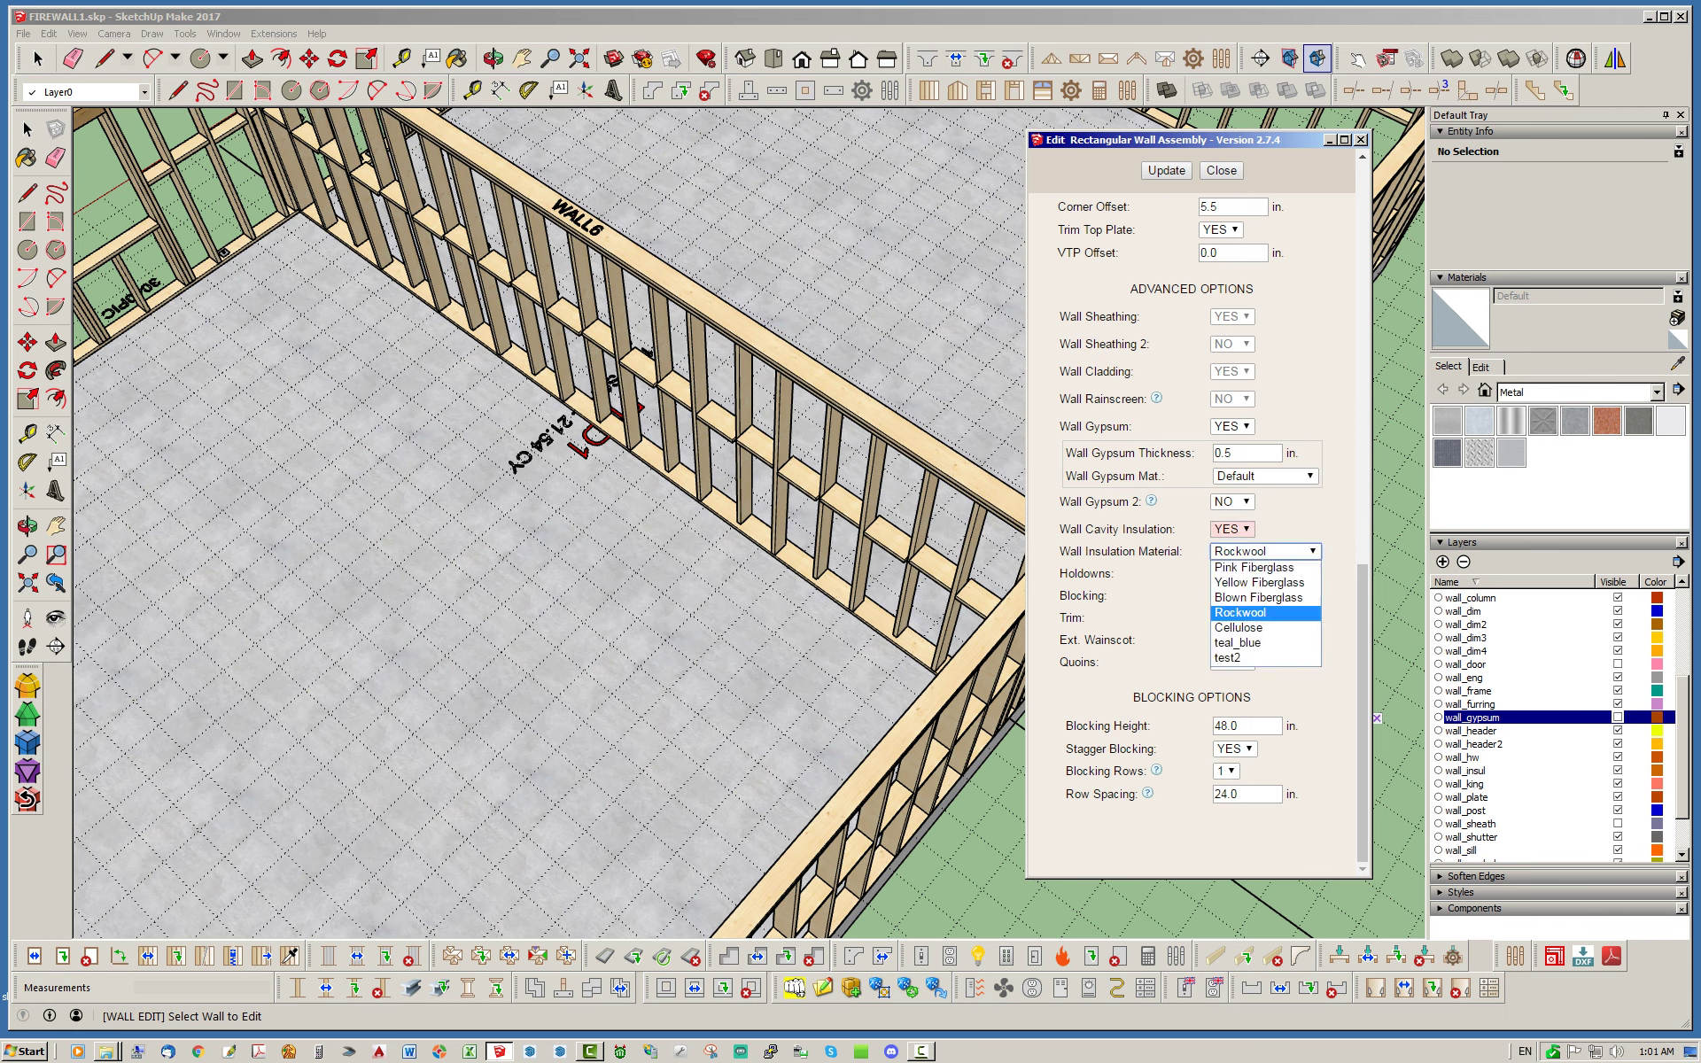
{"action": "left_click", "coordinate": [1251, 568]}
{"action": "left_click", "coordinate": [1166, 170]}
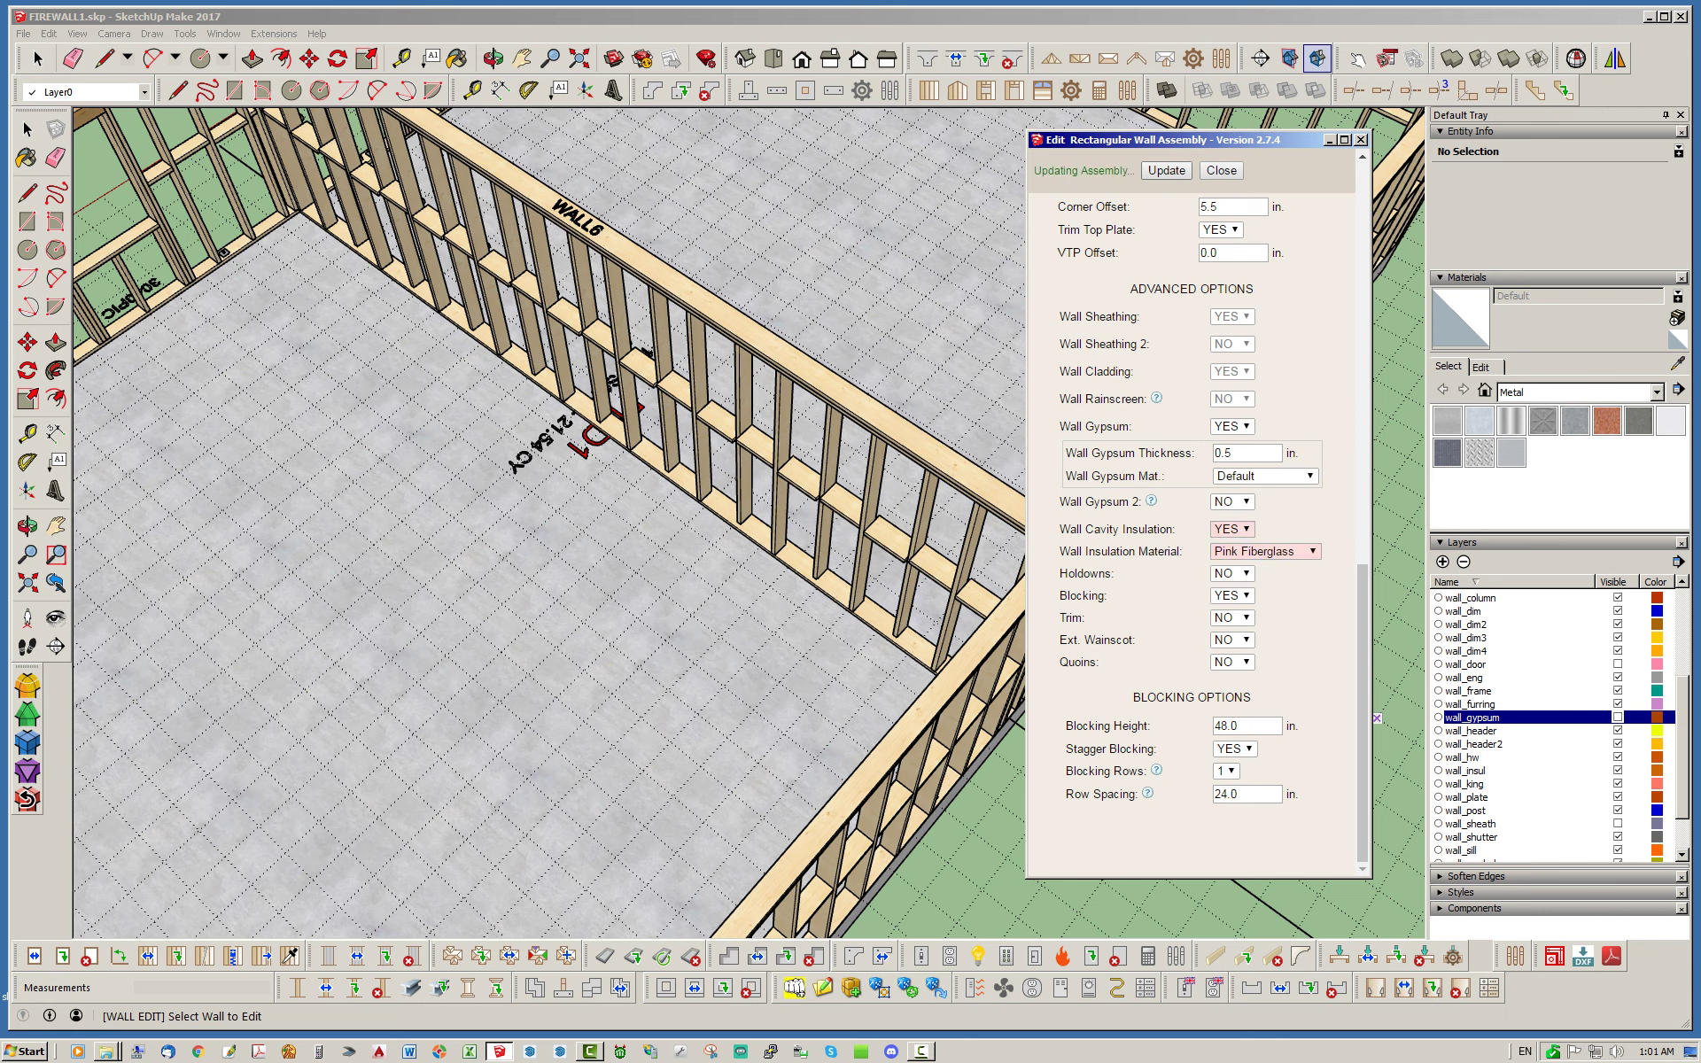
{"action": "left_click", "coordinate": [1221, 170]}
{"action": "key", "text": "space"}
Examine WALL6's cavity insulation around the staggered studs and blocking, up close and along the whole wall.
{"action": "middle_click_drag", "start_coordinate": [709, 470], "coordinate": [789, 412]}
{"action": "scroll", "coordinate": [780, 416], "scroll_direction": "up", "scroll_amount": 5}
{"action": "mouse_move", "coordinate": [752, 496]}
{"action": "middle_mouse_down"}
{"action": "mouse_move", "coordinate": [908, 439]}
{"action": "mouse_move", "coordinate": [780, 513]}
{"action": "middle_mouse_up"}
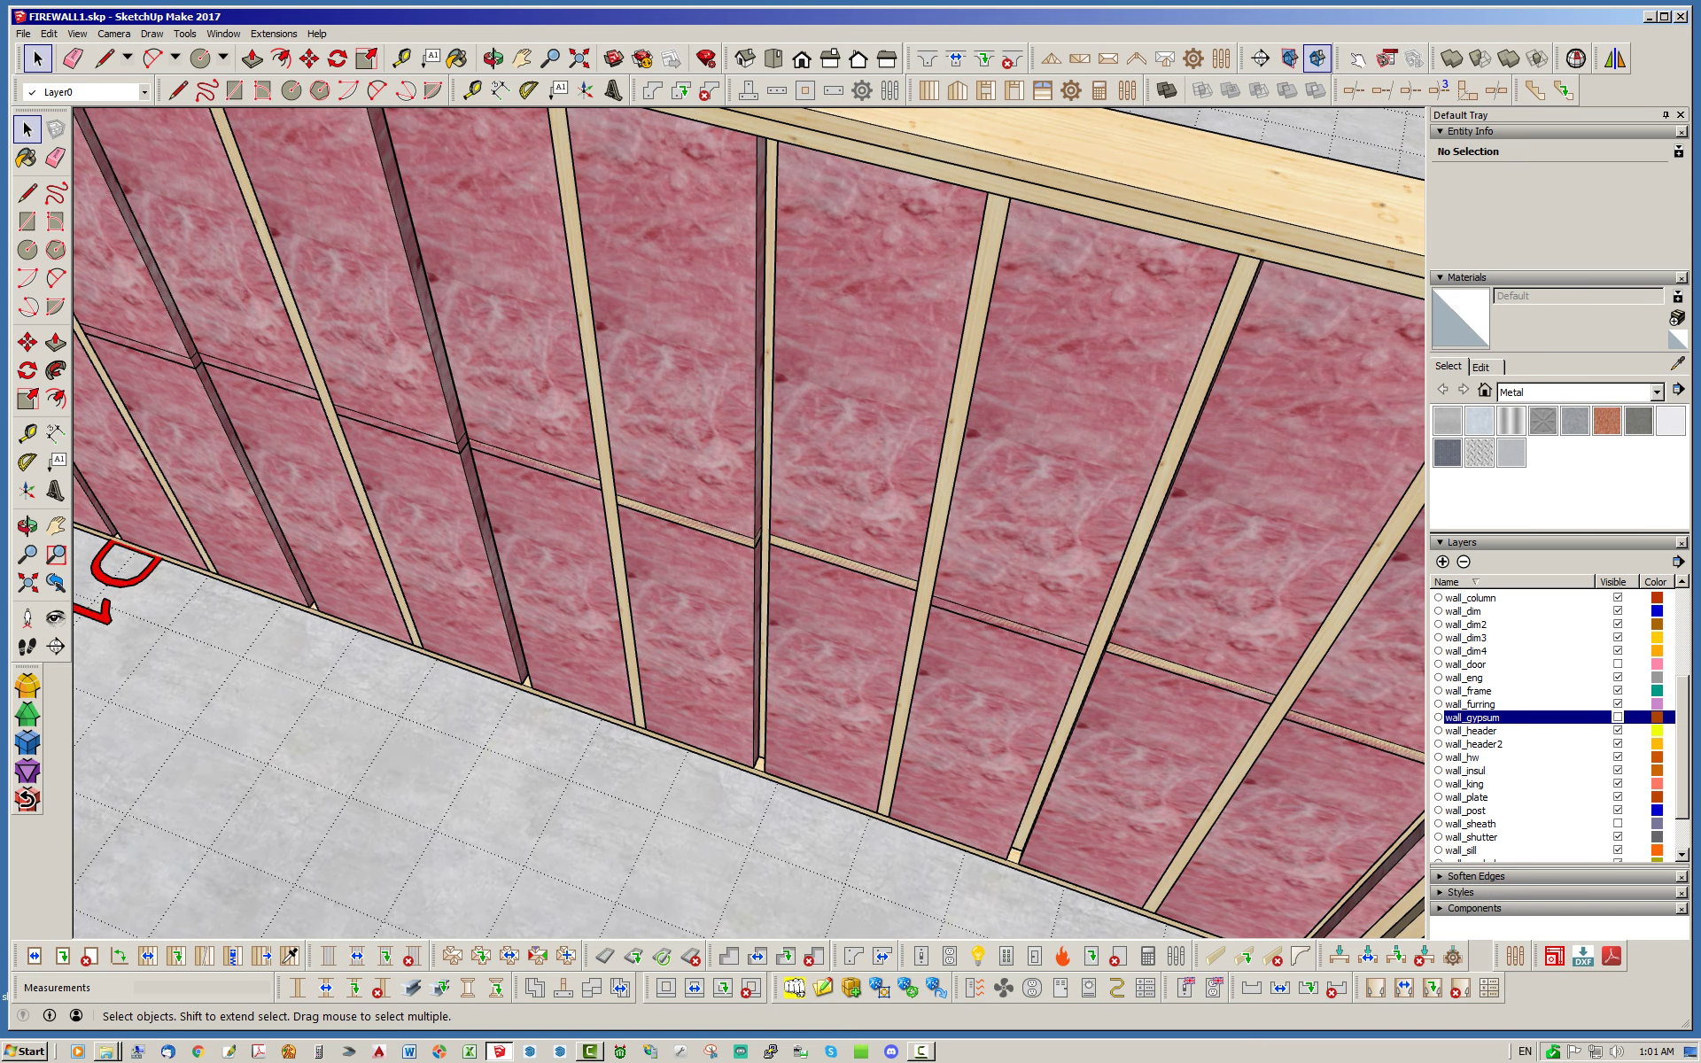
{"action": "scroll", "coordinate": [753, 727], "scroll_direction": "up", "scroll_amount": 5}
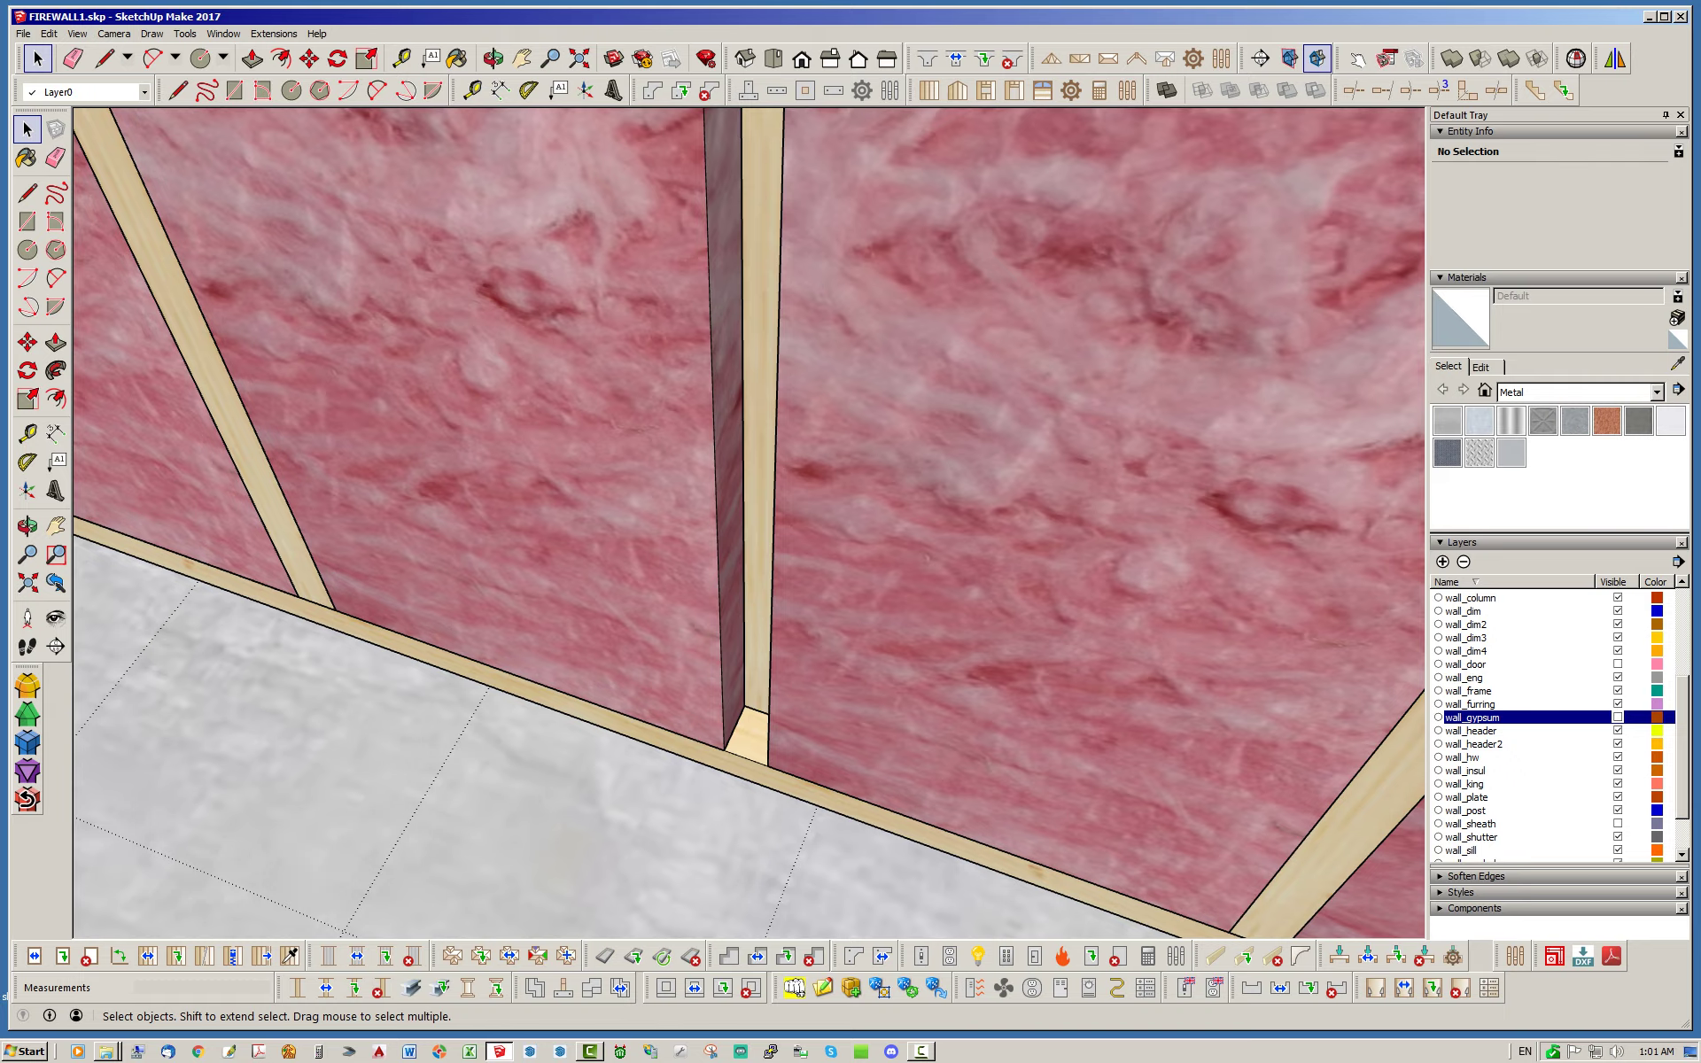
{"action": "scroll", "coordinate": [755, 725], "scroll_direction": "down", "scroll_amount": 8}
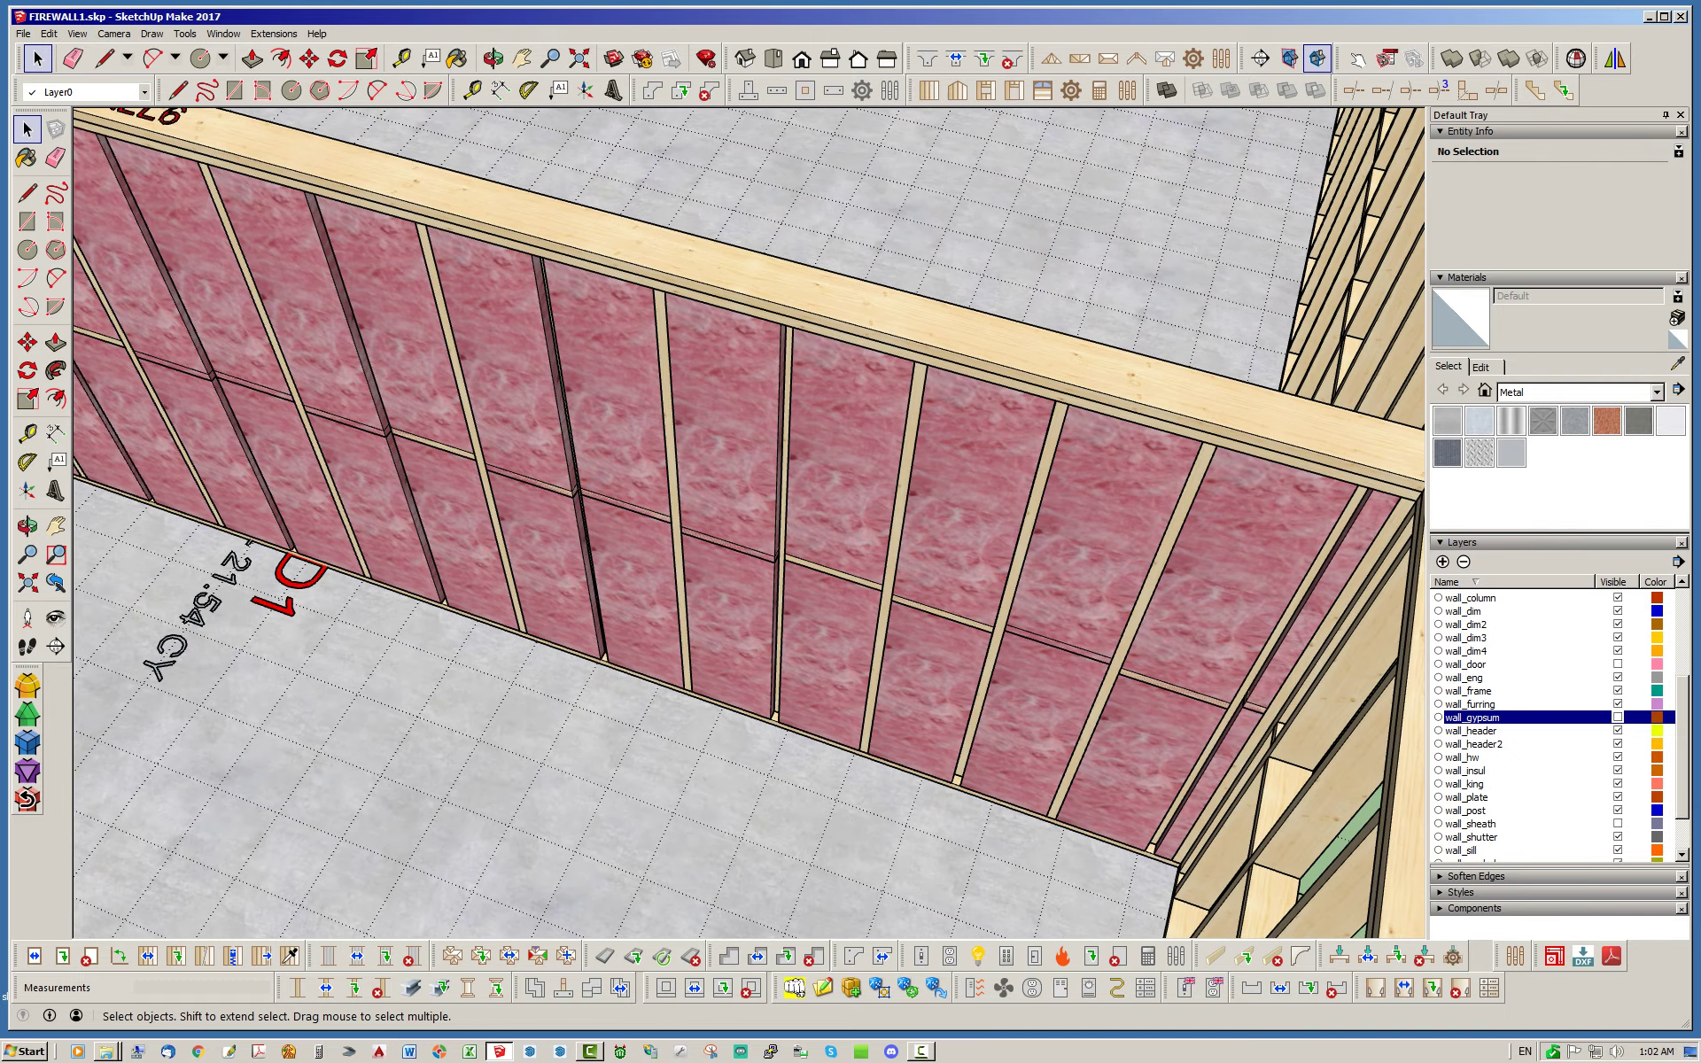
{"action": "middle_click_drag", "start_coordinate": [754, 725], "coordinate": [776, 760]}
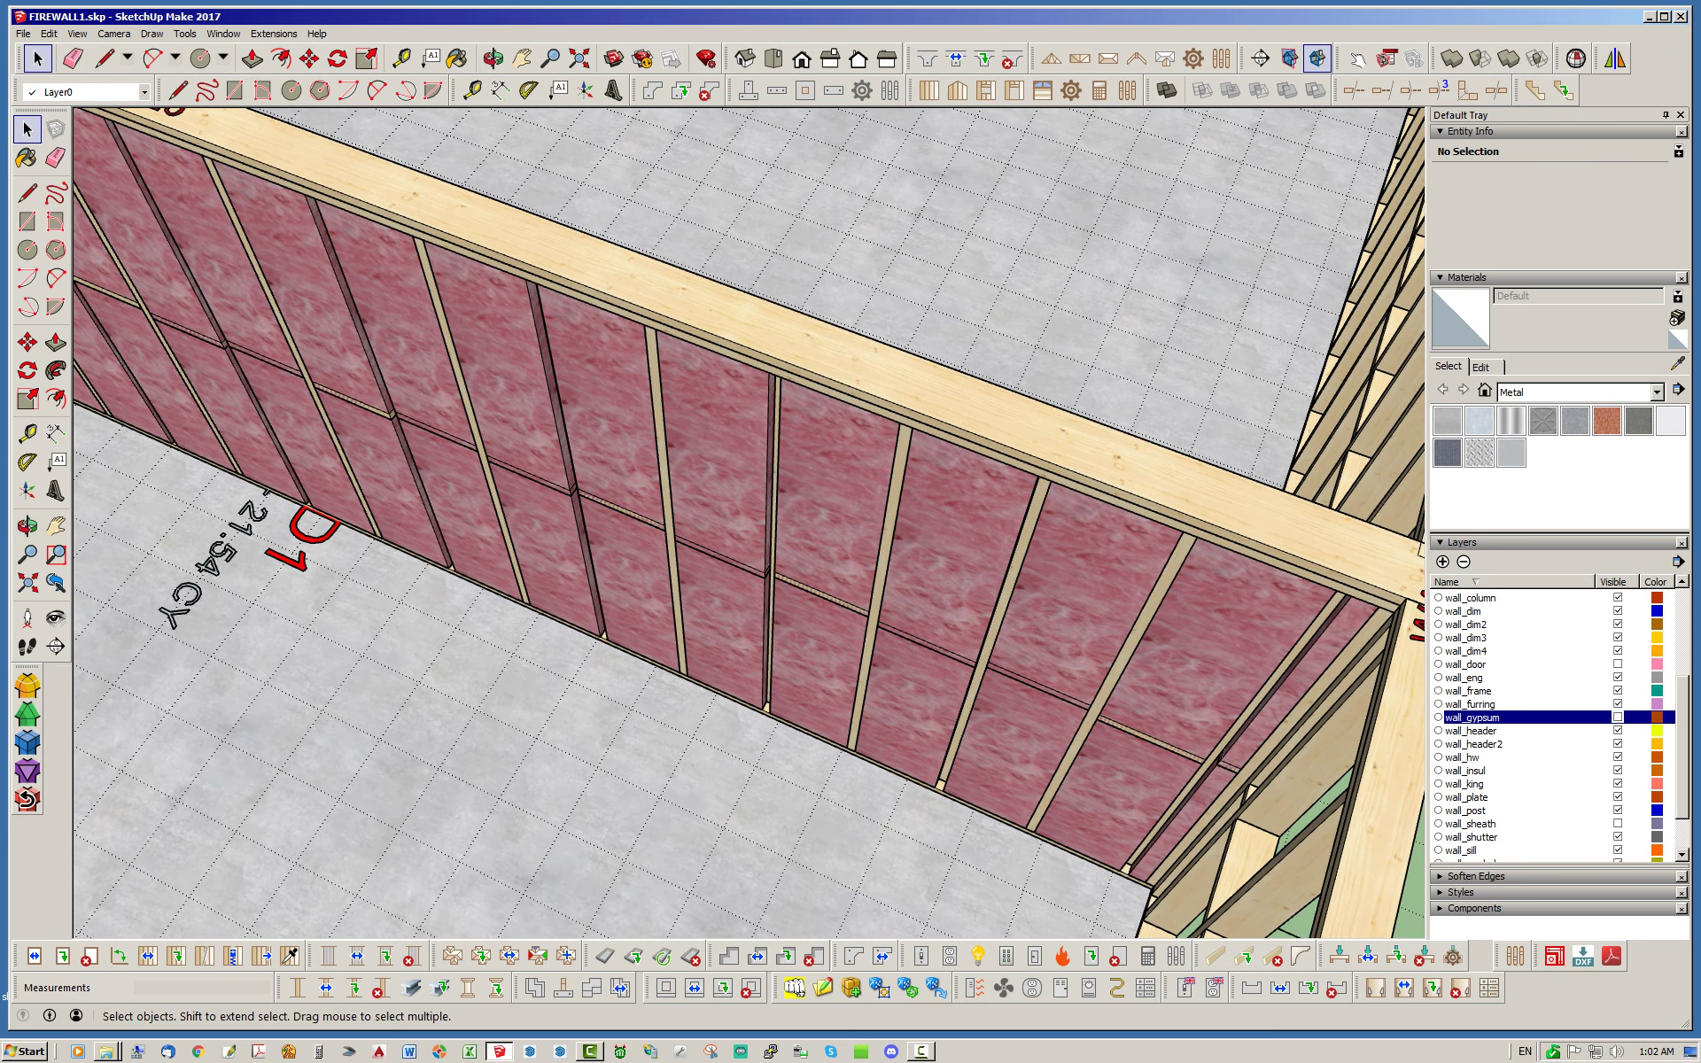
{"action": "mouse_move", "coordinate": [776, 753]}
{"action": "middle_mouse_down"}
{"action": "mouse_move", "coordinate": [496, 833]}
{"action": "mouse_move", "coordinate": [678, 828]}
{"action": "mouse_move", "coordinate": [779, 717]}
{"action": "middle_mouse_up"}
{"action": "middle_click_drag", "start_coordinate": [392, 400], "coordinate": [383, 407]}
{"action": "scroll", "coordinate": [381, 408], "scroll_direction": "down", "scroll_amount": 2}
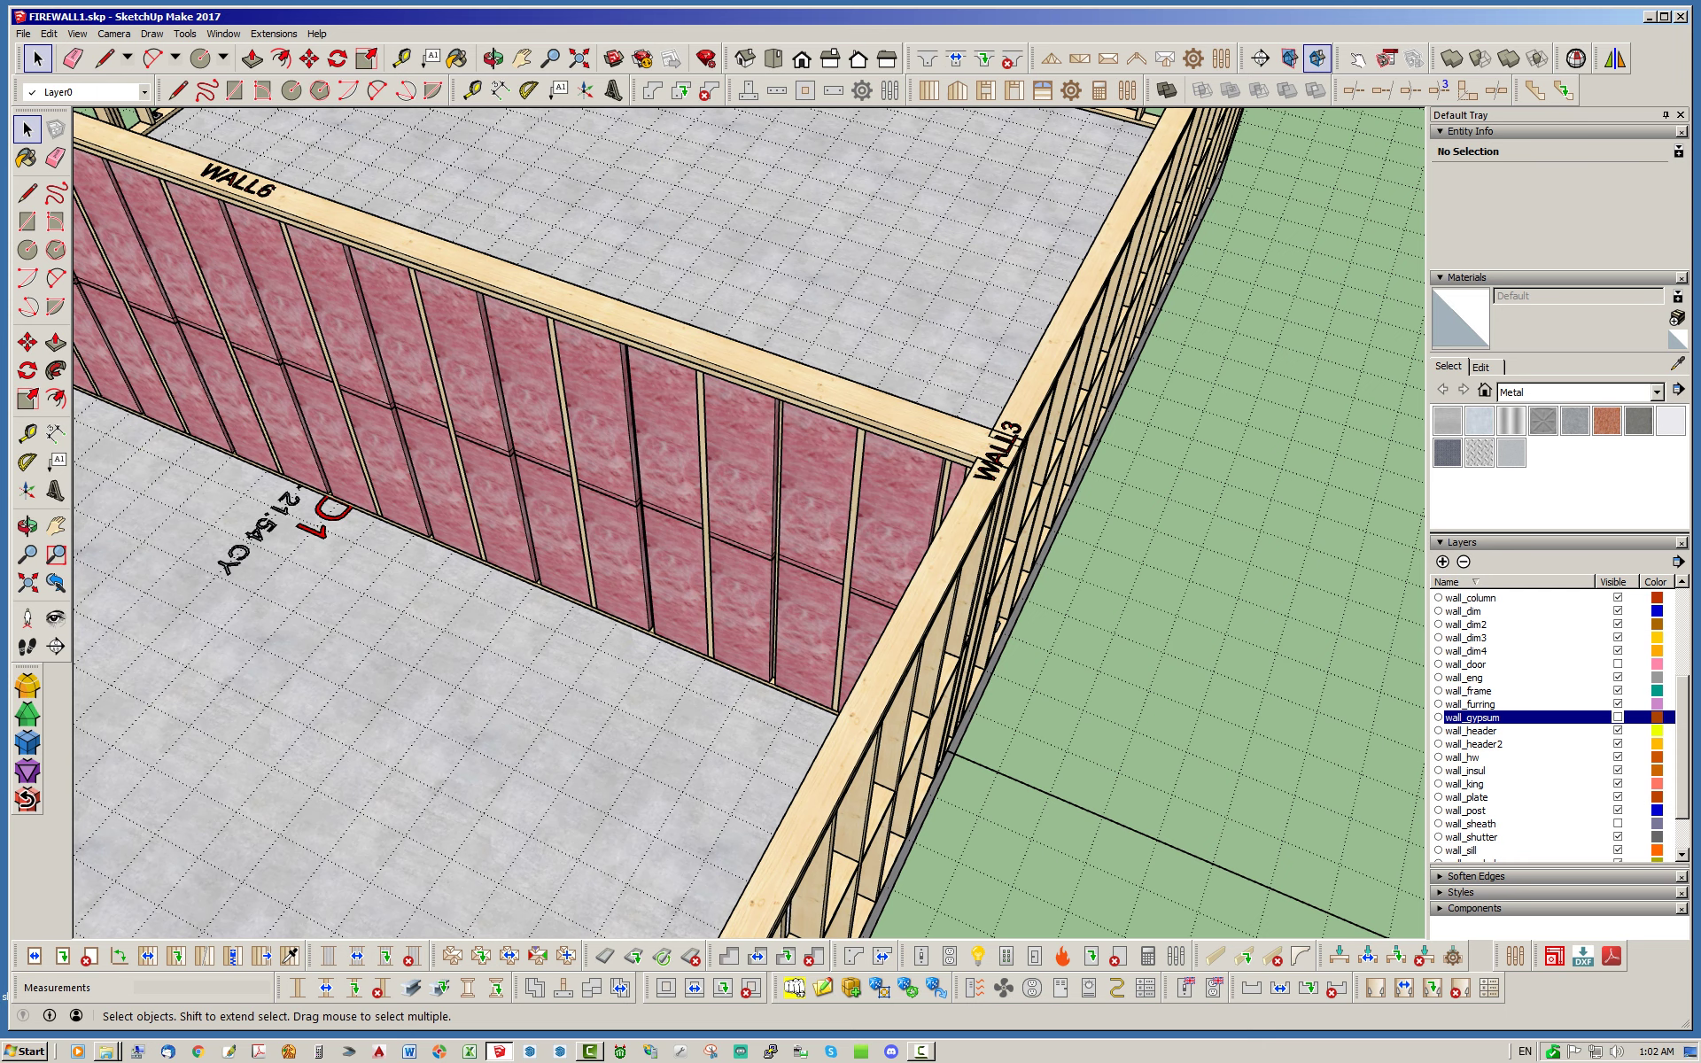
{"action": "scroll", "coordinate": [987, 567], "scroll_direction": "down", "scroll_amount": 3}
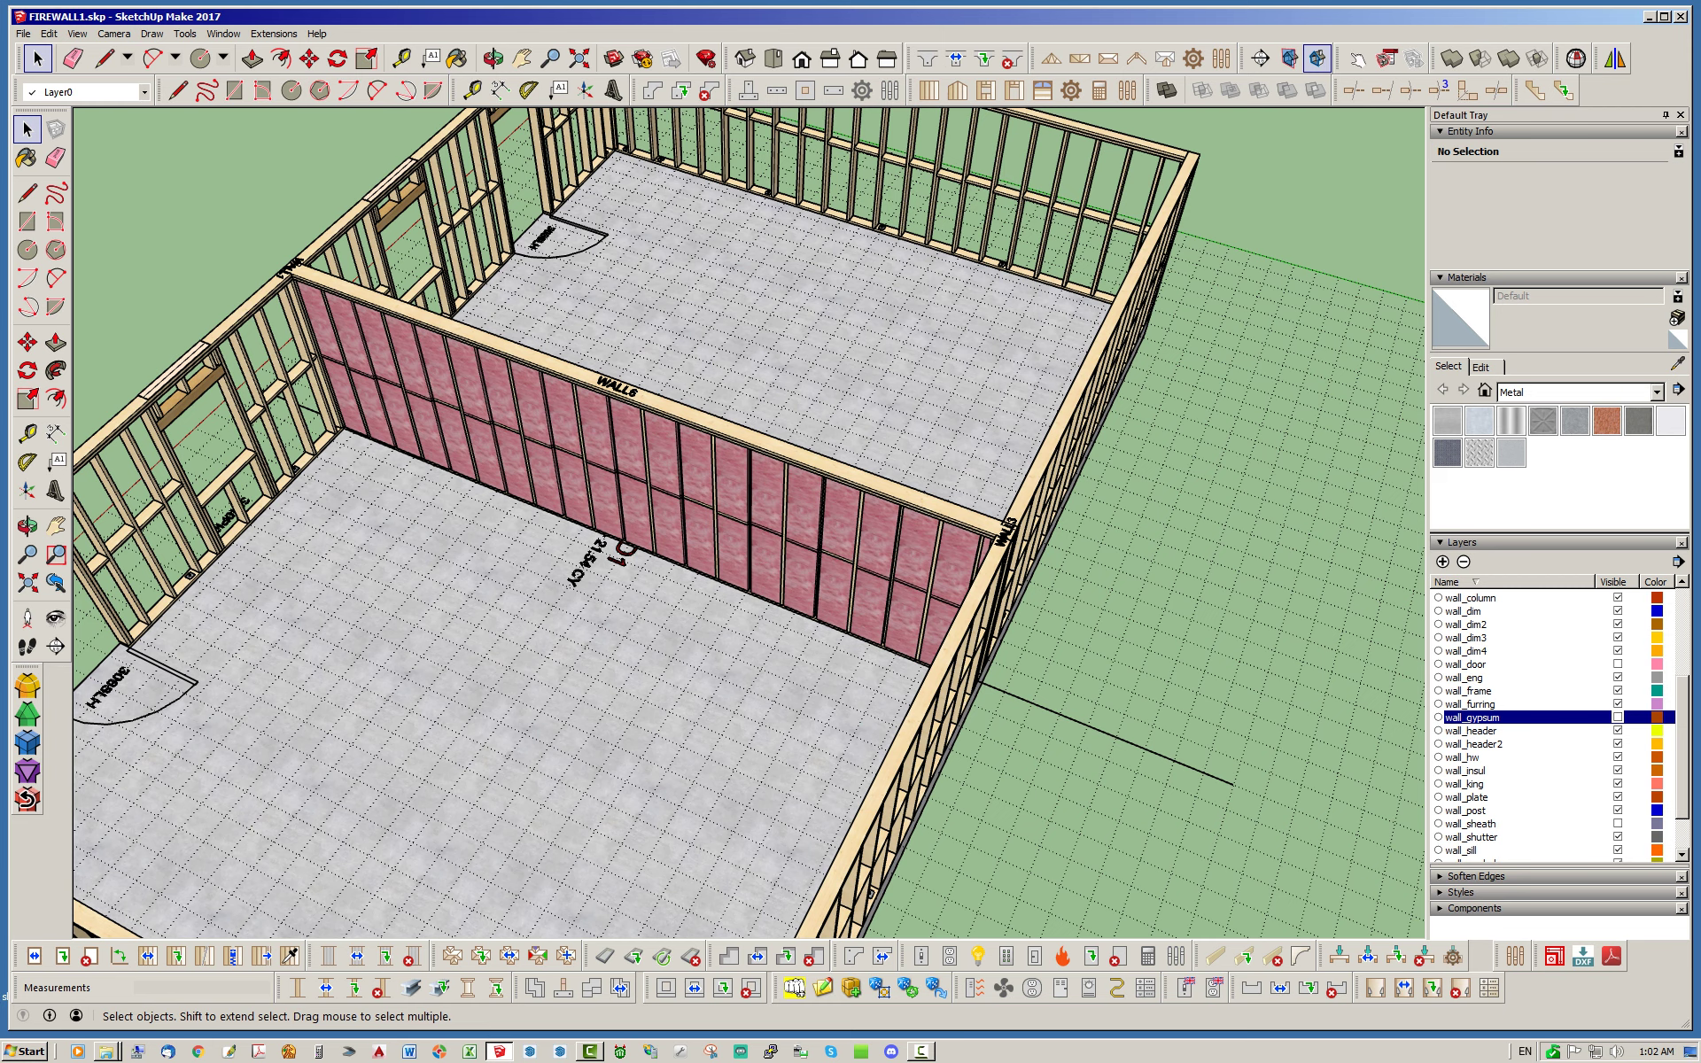
{"action": "scroll", "coordinate": [824, 593], "scroll_direction": "up", "scroll_amount": 6}
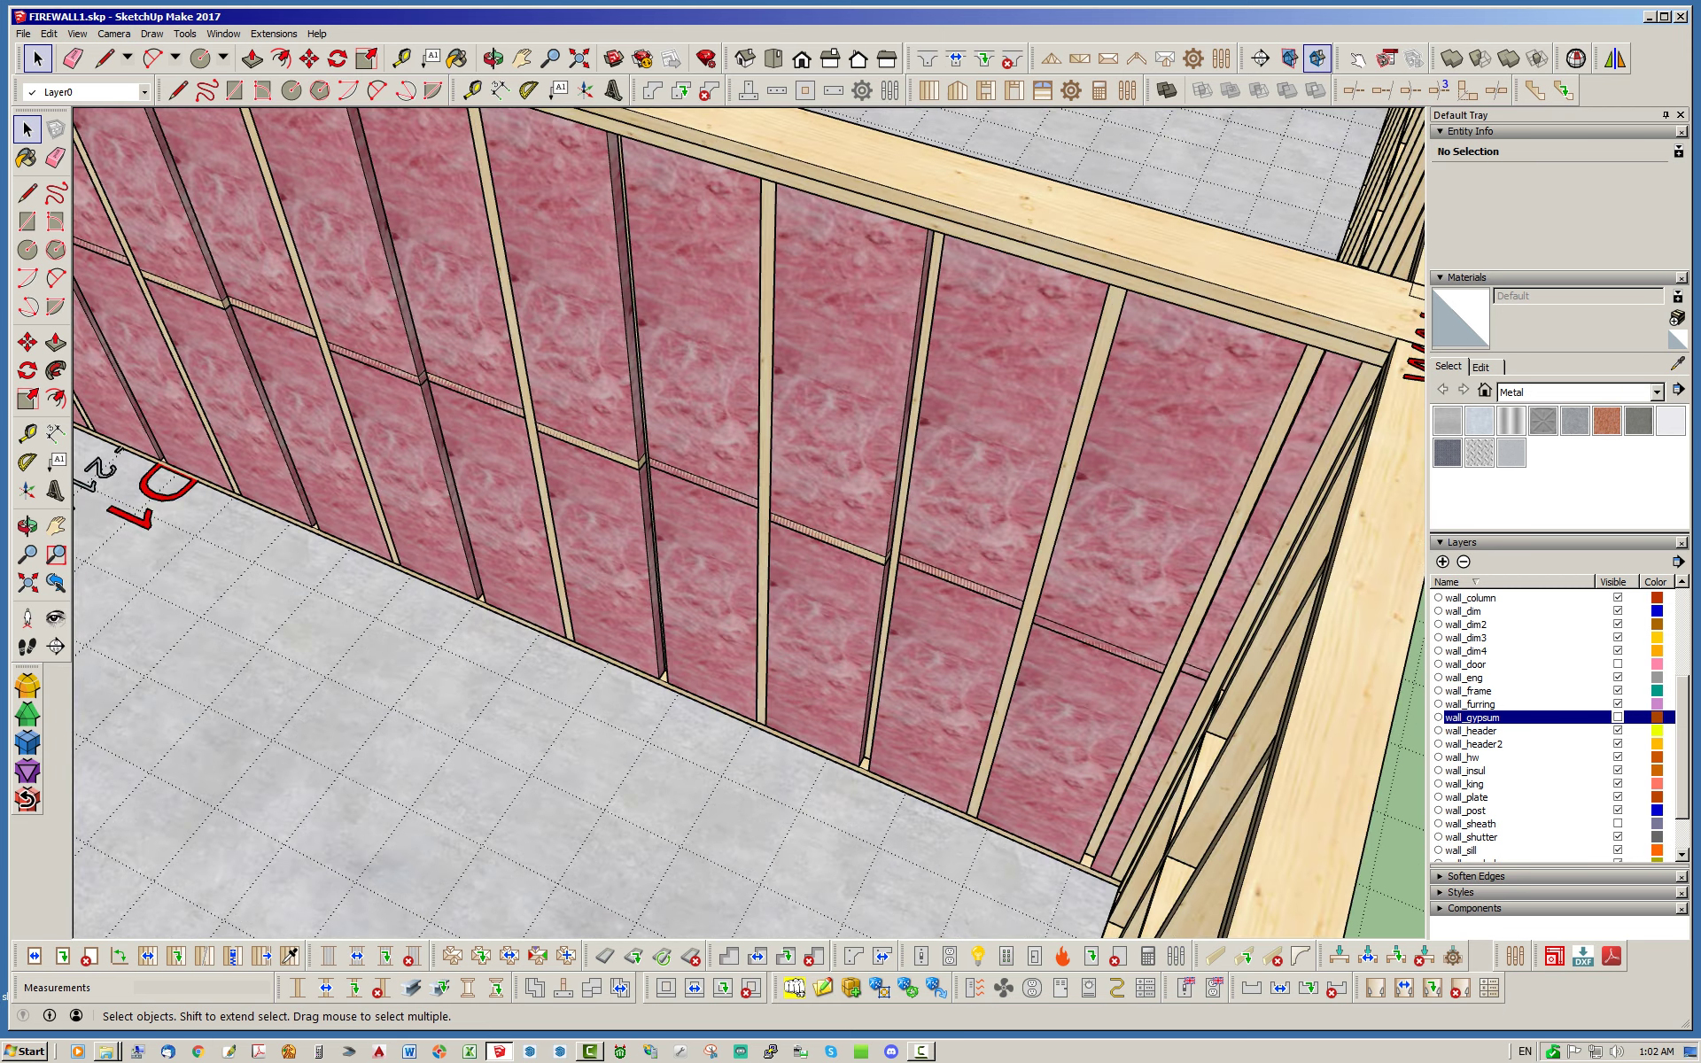
{"action": "middle_click_drag", "start_coordinate": [965, 540], "coordinate": [908, 611]}
{"action": "scroll", "coordinate": [908, 611], "scroll_direction": "down", "scroll_amount": 3}
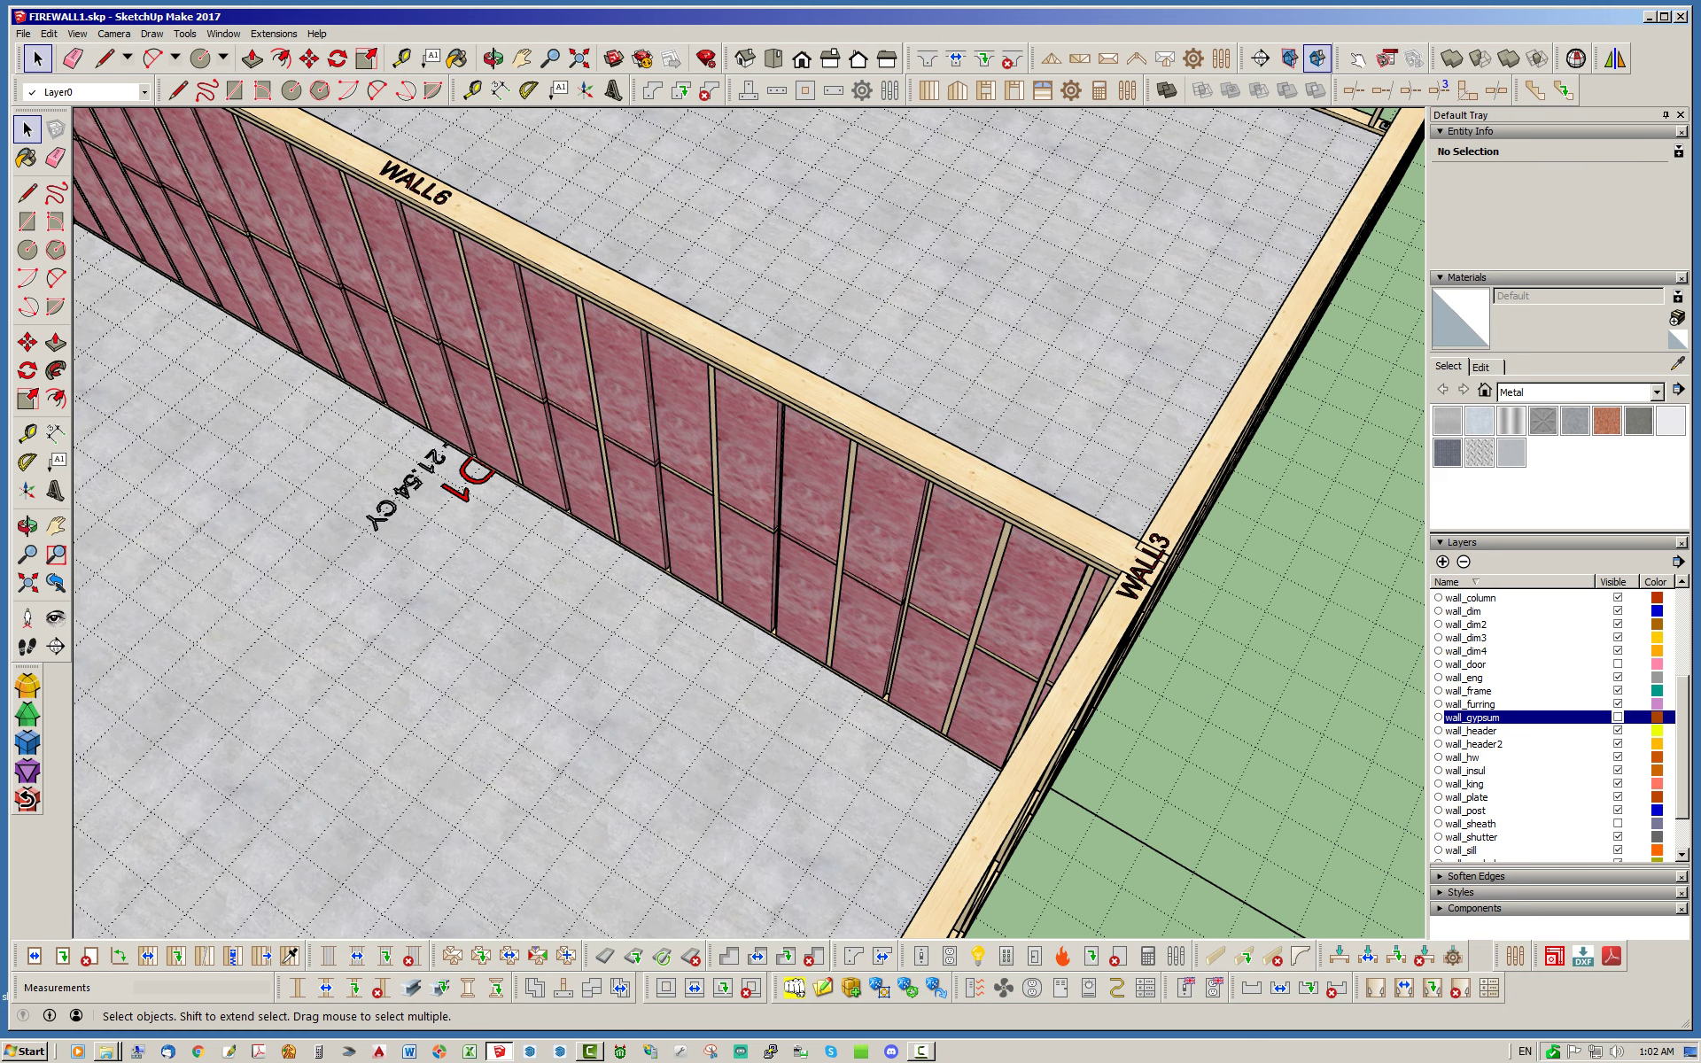
{"action": "middle_click_drag", "start_coordinate": [908, 611], "coordinate": [850, 625]}
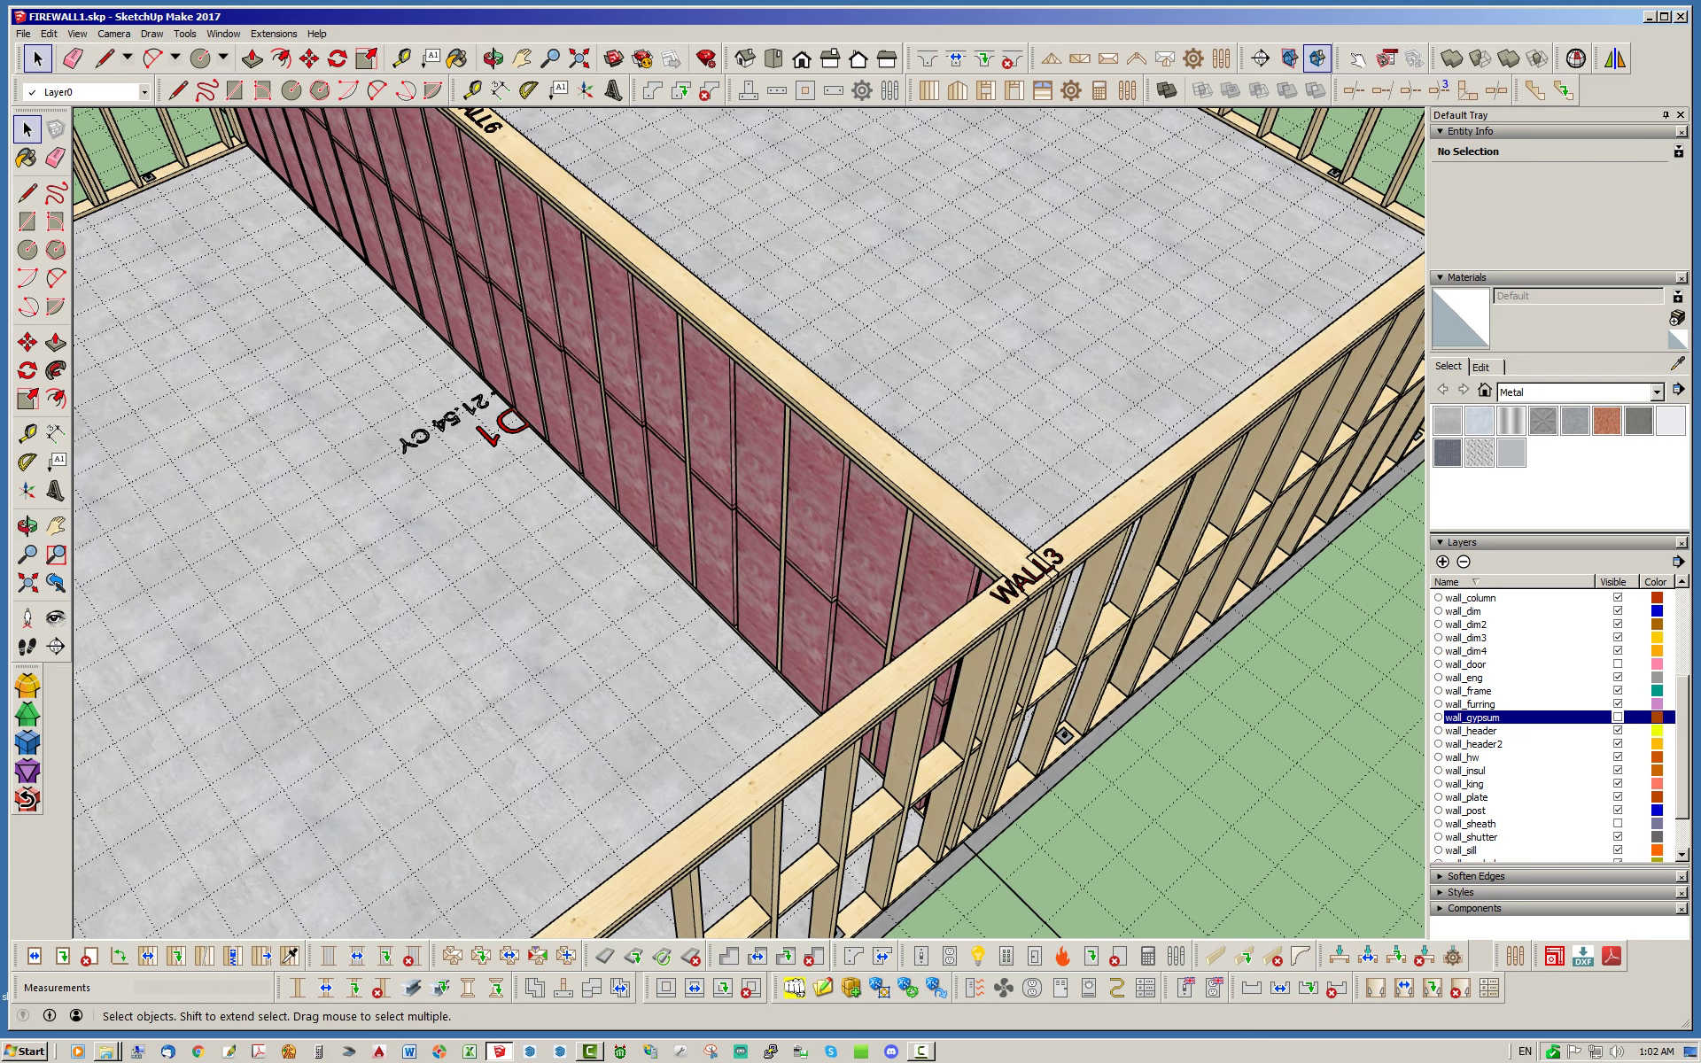
{"action": "scroll", "coordinate": [780, 447], "scroll_direction": "down", "scroll_amount": 2}
{"action": "scroll", "coordinate": [1032, 571], "scroll_direction": "down", "scroll_amount": 2}
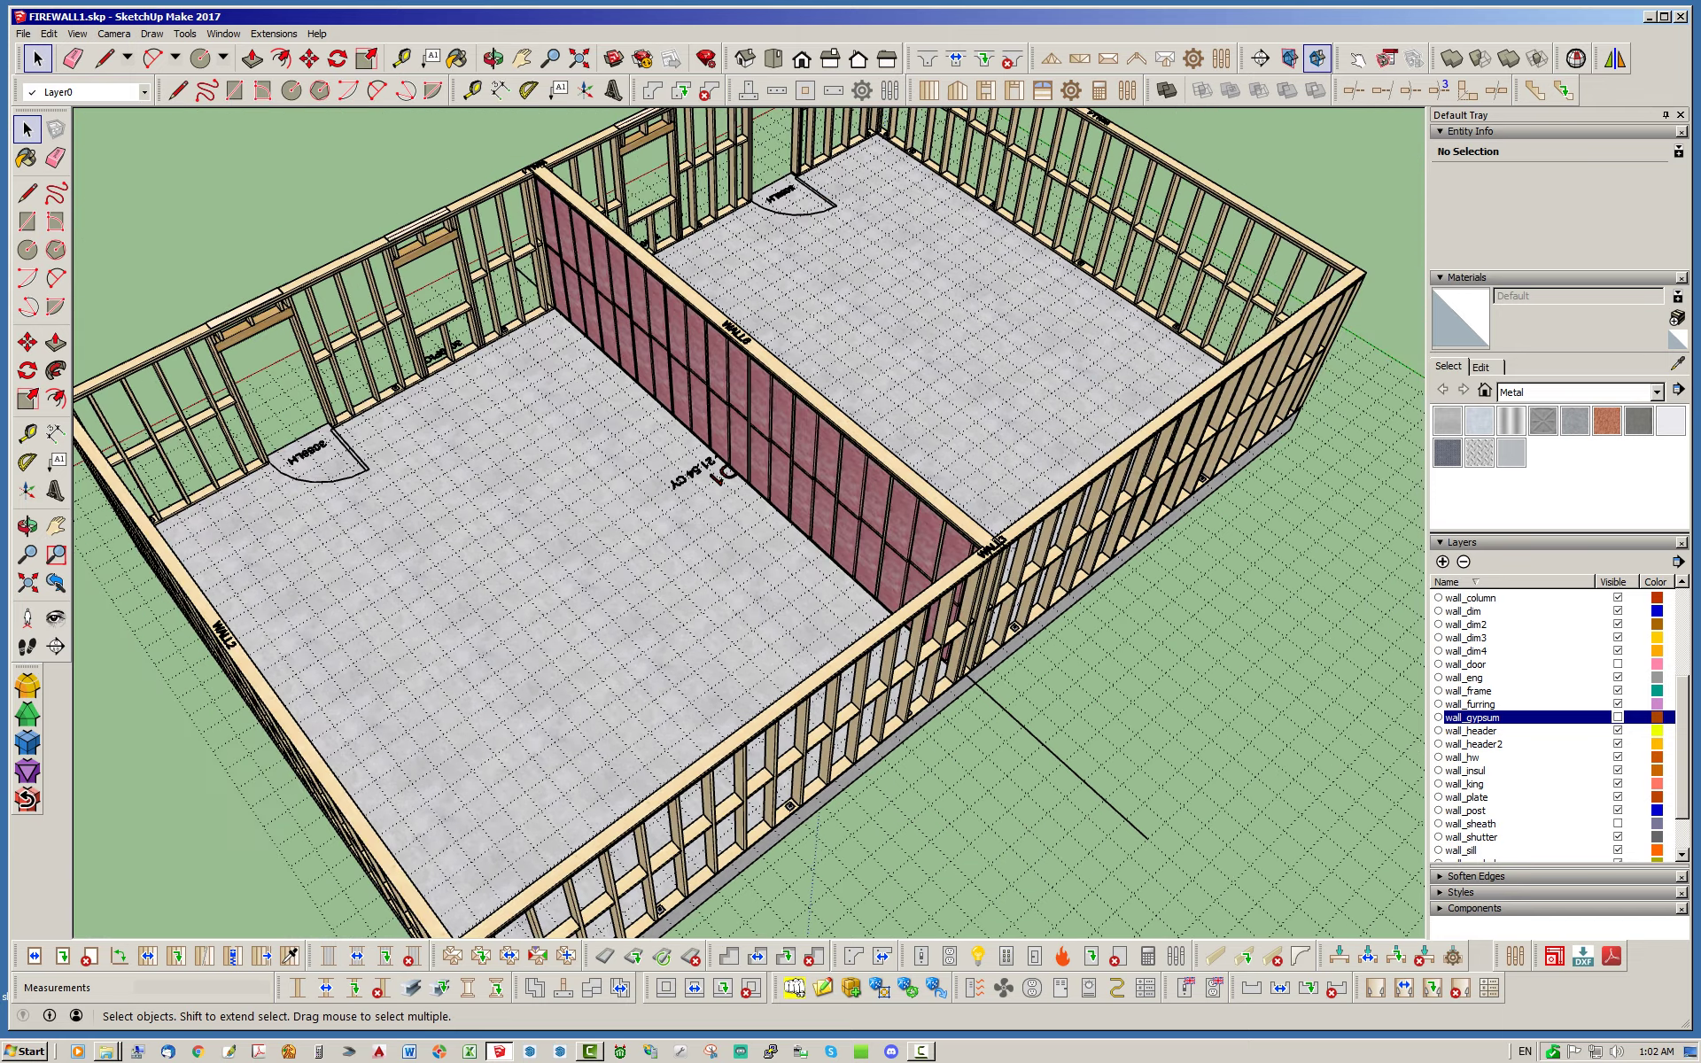
Regenerate the WALL1 assembly after checking its framing and top plate where WALL6 meets it.
{"action": "scroll", "coordinate": [496, 146], "scroll_direction": "up", "scroll_amount": 8}
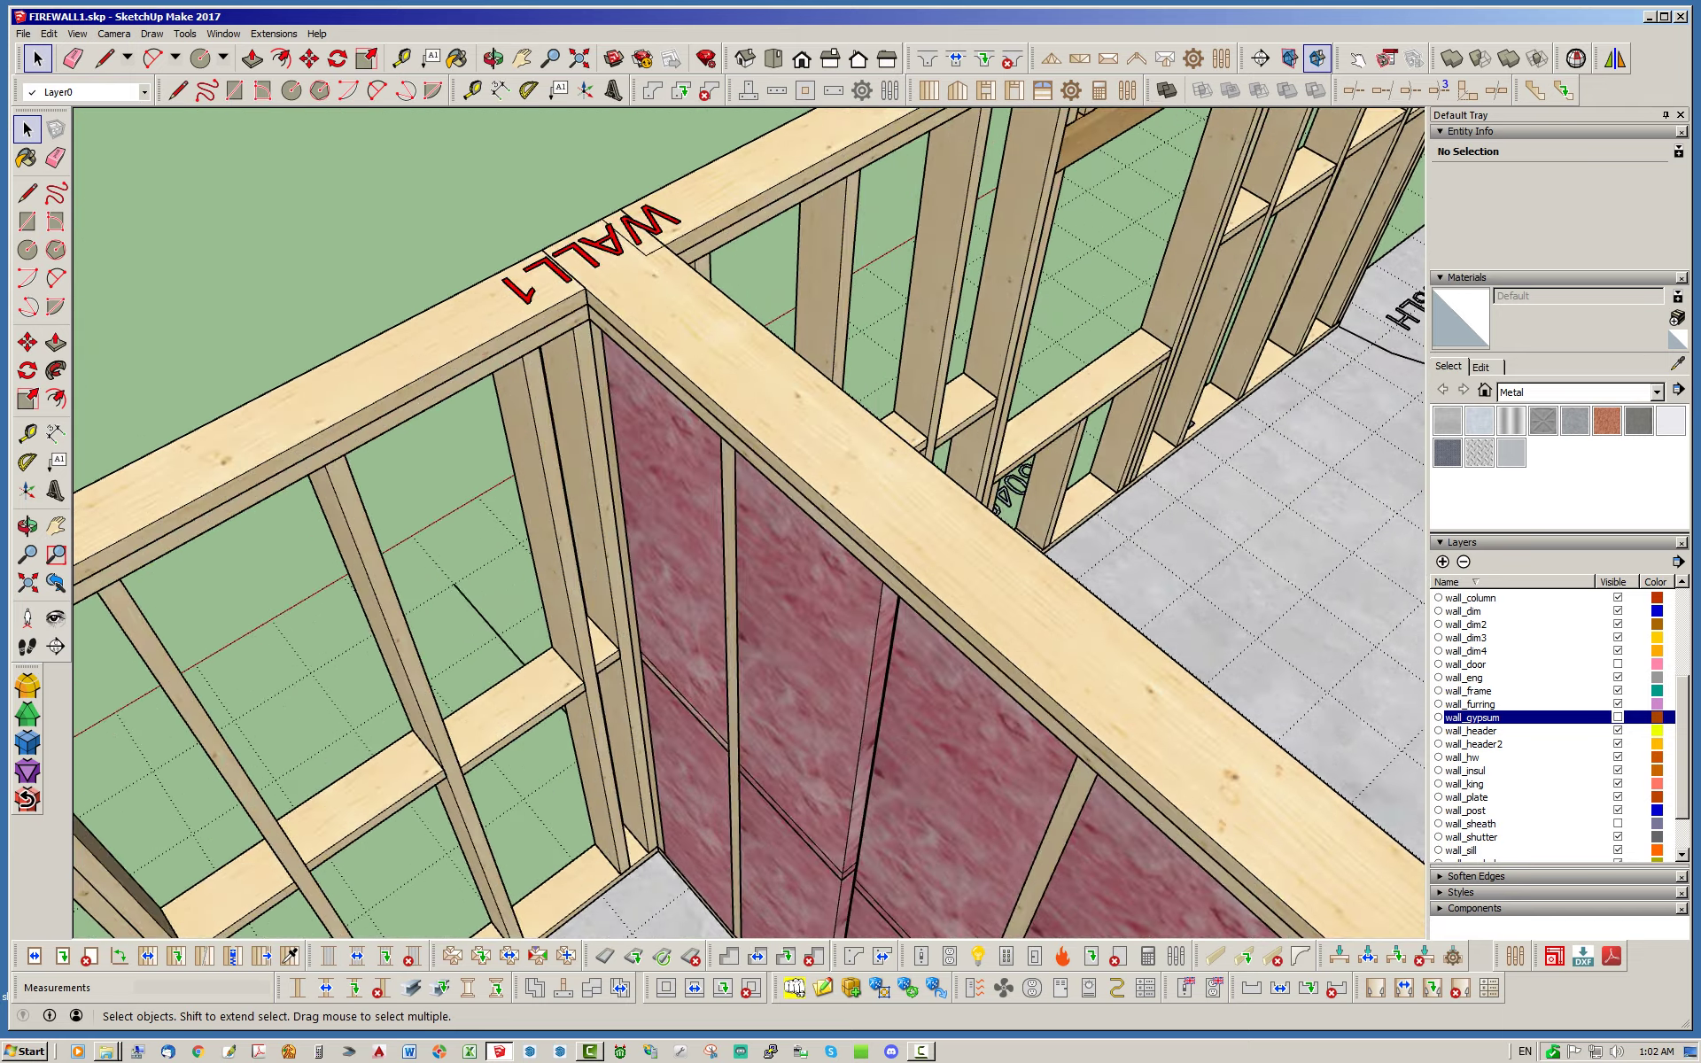
{"action": "middle_click_drag", "start_coordinate": [399, 252], "coordinate": [766, 276]}
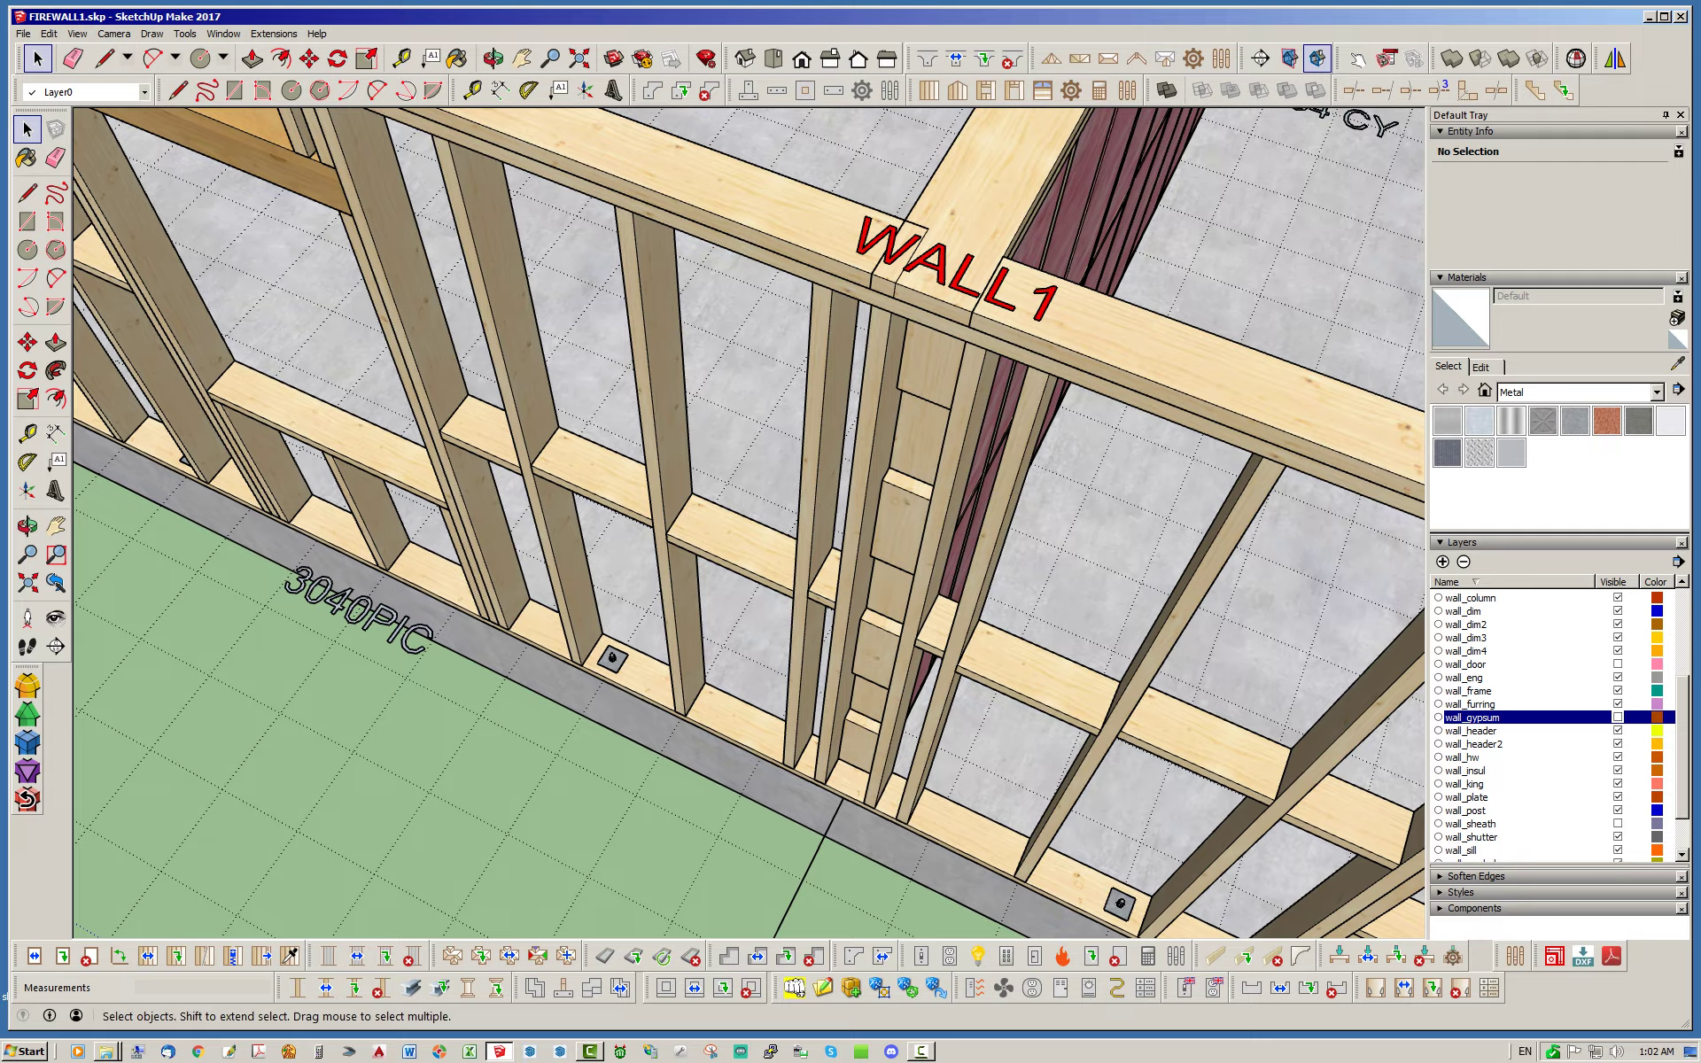
{"action": "scroll", "coordinate": [766, 277], "scroll_direction": "down", "scroll_amount": 3}
{"action": "scroll", "coordinate": [815, 212], "scroll_direction": "up", "scroll_amount": 4}
{"action": "scroll", "coordinate": [815, 213], "scroll_direction": "down", "scroll_amount": 1}
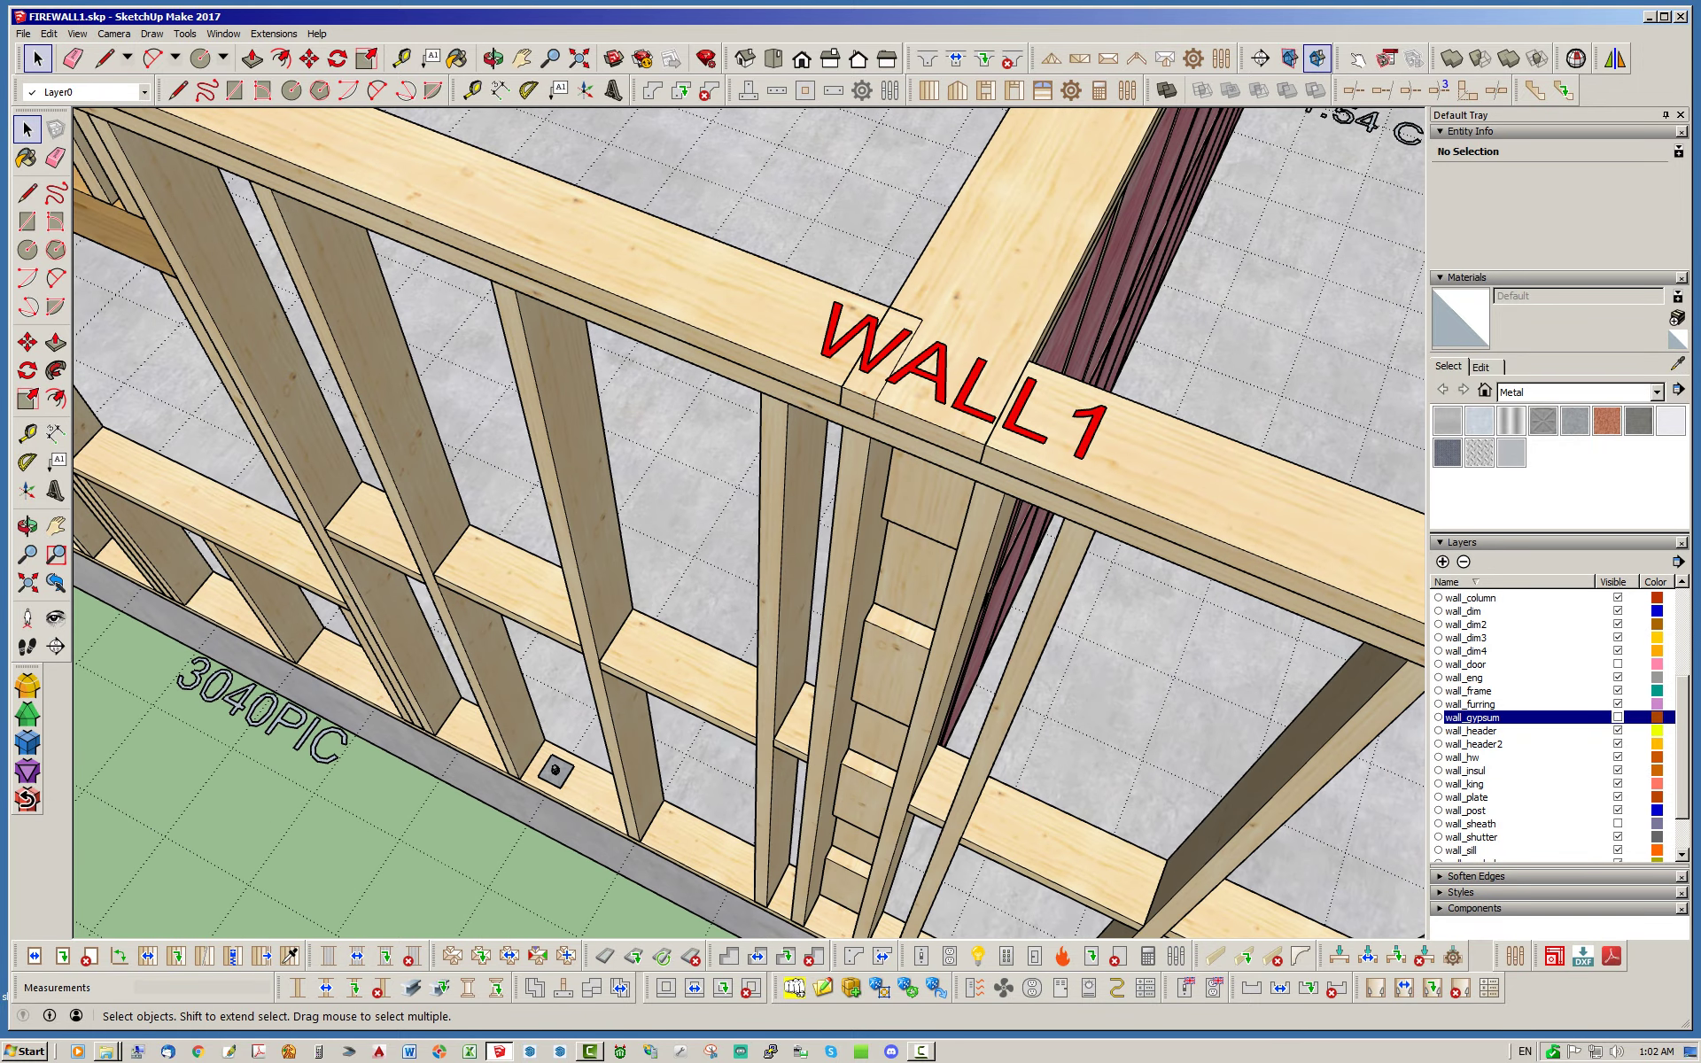
{"action": "left_click", "coordinate": [744, 301]}
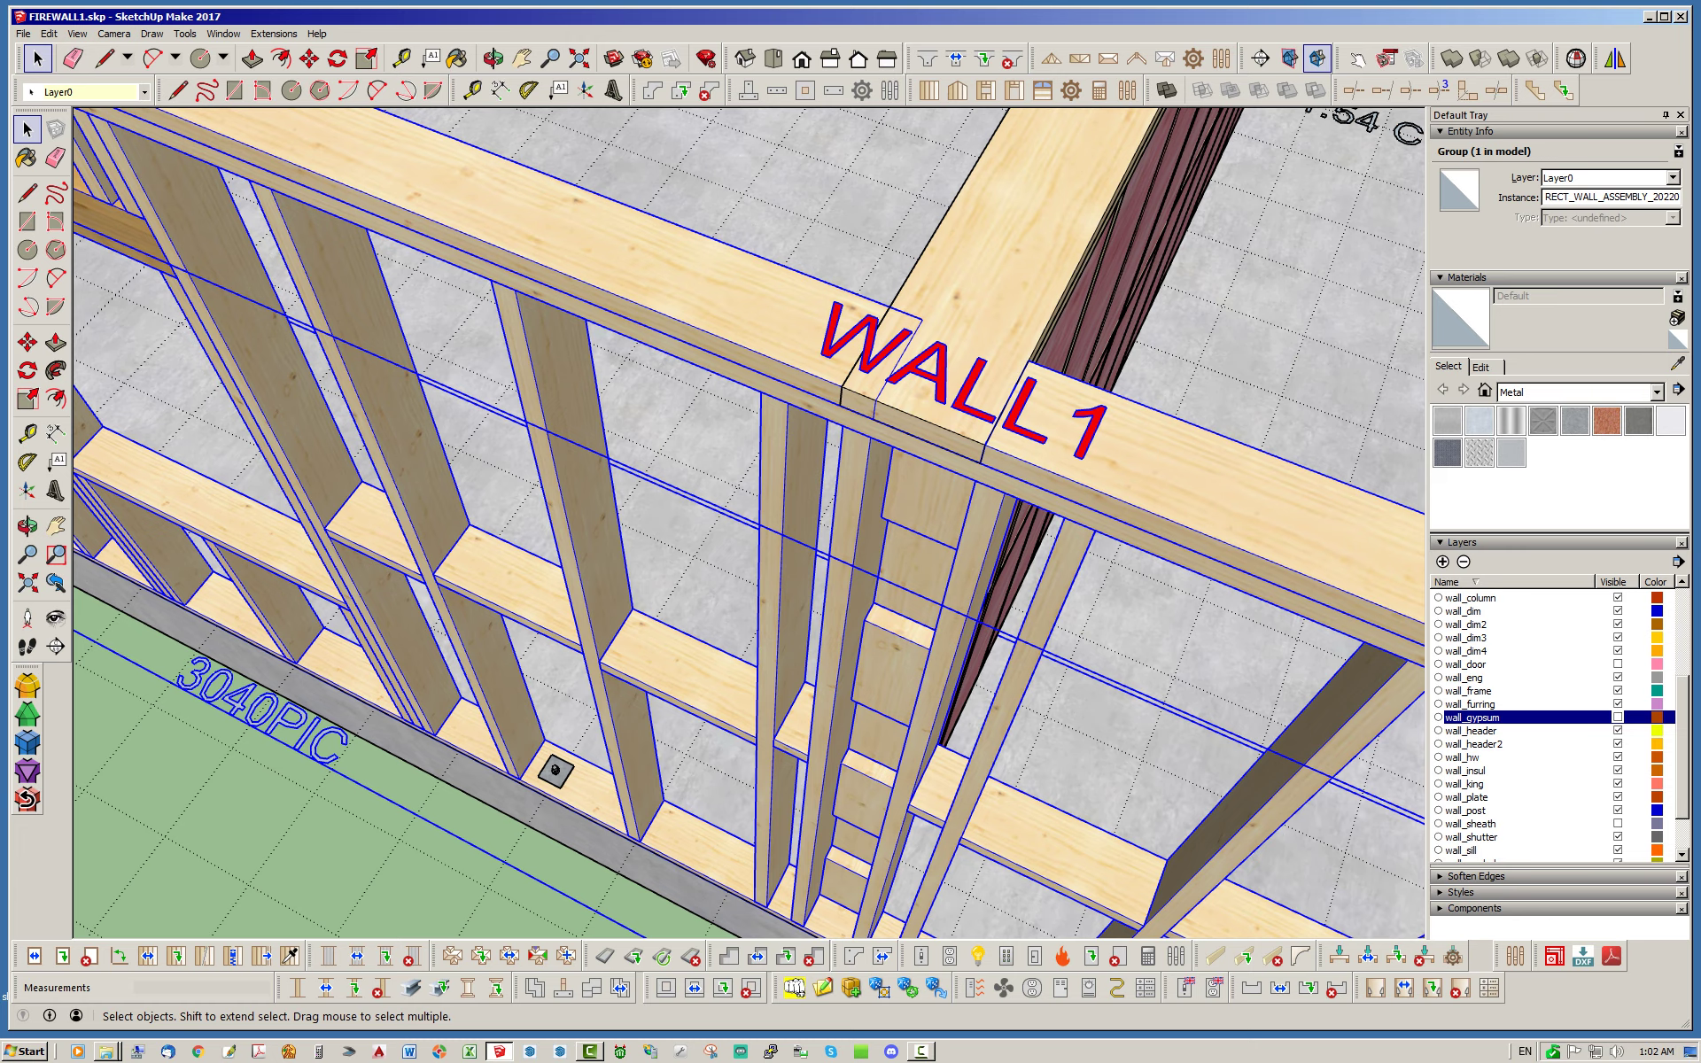
{"action": "scroll", "coordinate": [642, 332], "scroll_direction": "down", "scroll_amount": 4}
{"action": "middle_click_drag", "start_coordinate": [642, 332], "coordinate": [723, 303]}
{"action": "scroll", "coordinate": [724, 303], "scroll_direction": "up", "scroll_amount": 5}
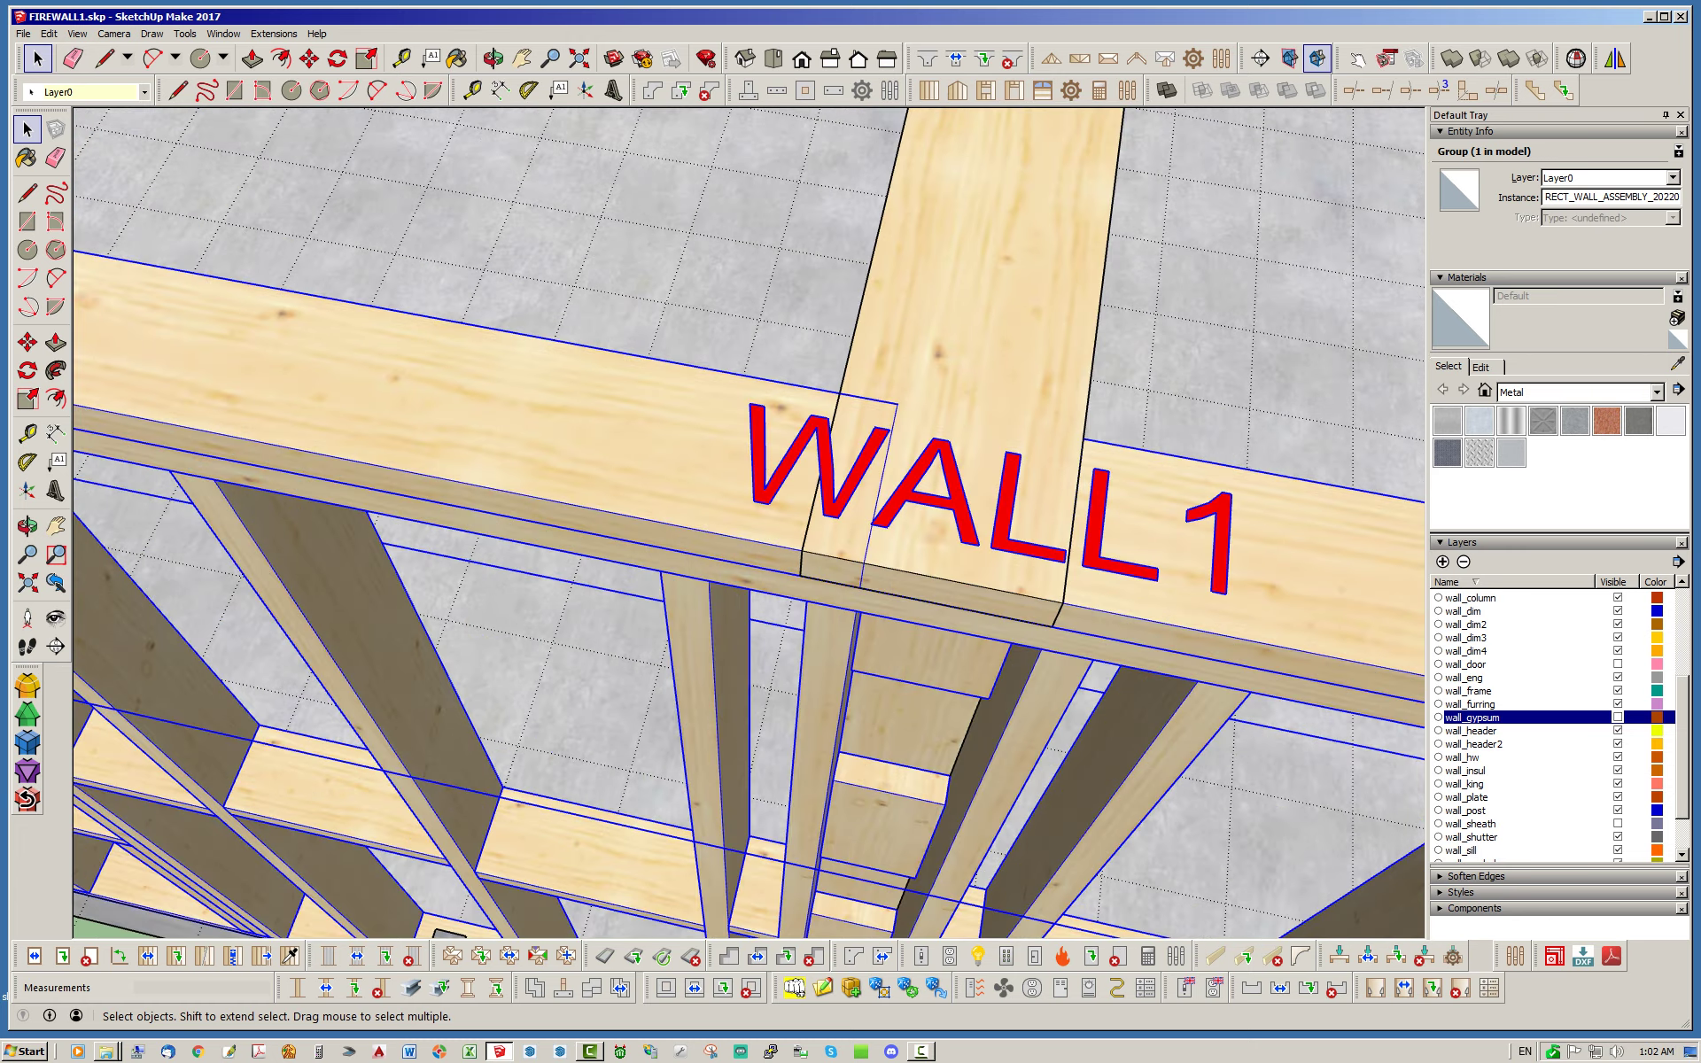
{"action": "scroll", "coordinate": [739, 327], "scroll_direction": "down", "scroll_amount": 4}
{"action": "right_click", "coordinate": [878, 387]}
{"action": "left_click", "coordinate": [939, 645]}
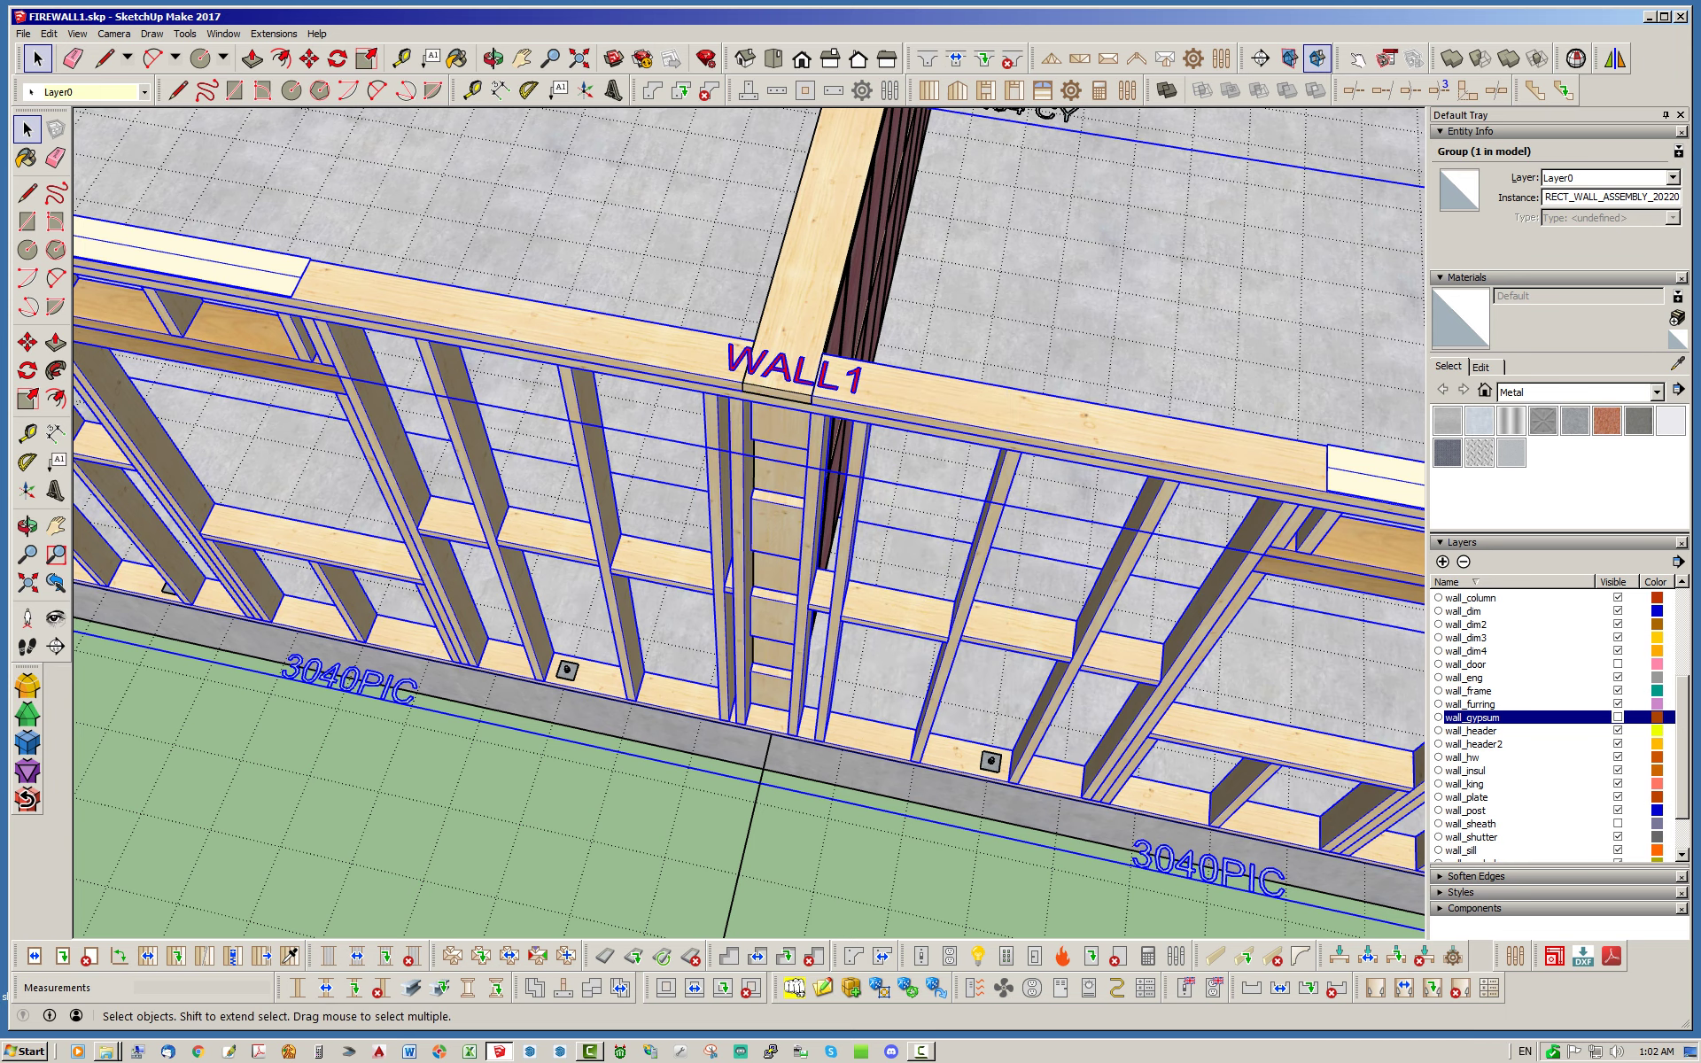
Regenerate the WALL3 assembly at the opposite end of WALL6.
{"action": "scroll", "coordinate": [842, 637], "scroll_direction": "down", "scroll_amount": 8}
{"action": "middle_click_drag", "start_coordinate": [841, 620], "coordinate": [177, 647]}
{"action": "scroll", "coordinate": [709, 531], "scroll_direction": "up", "scroll_amount": 10}
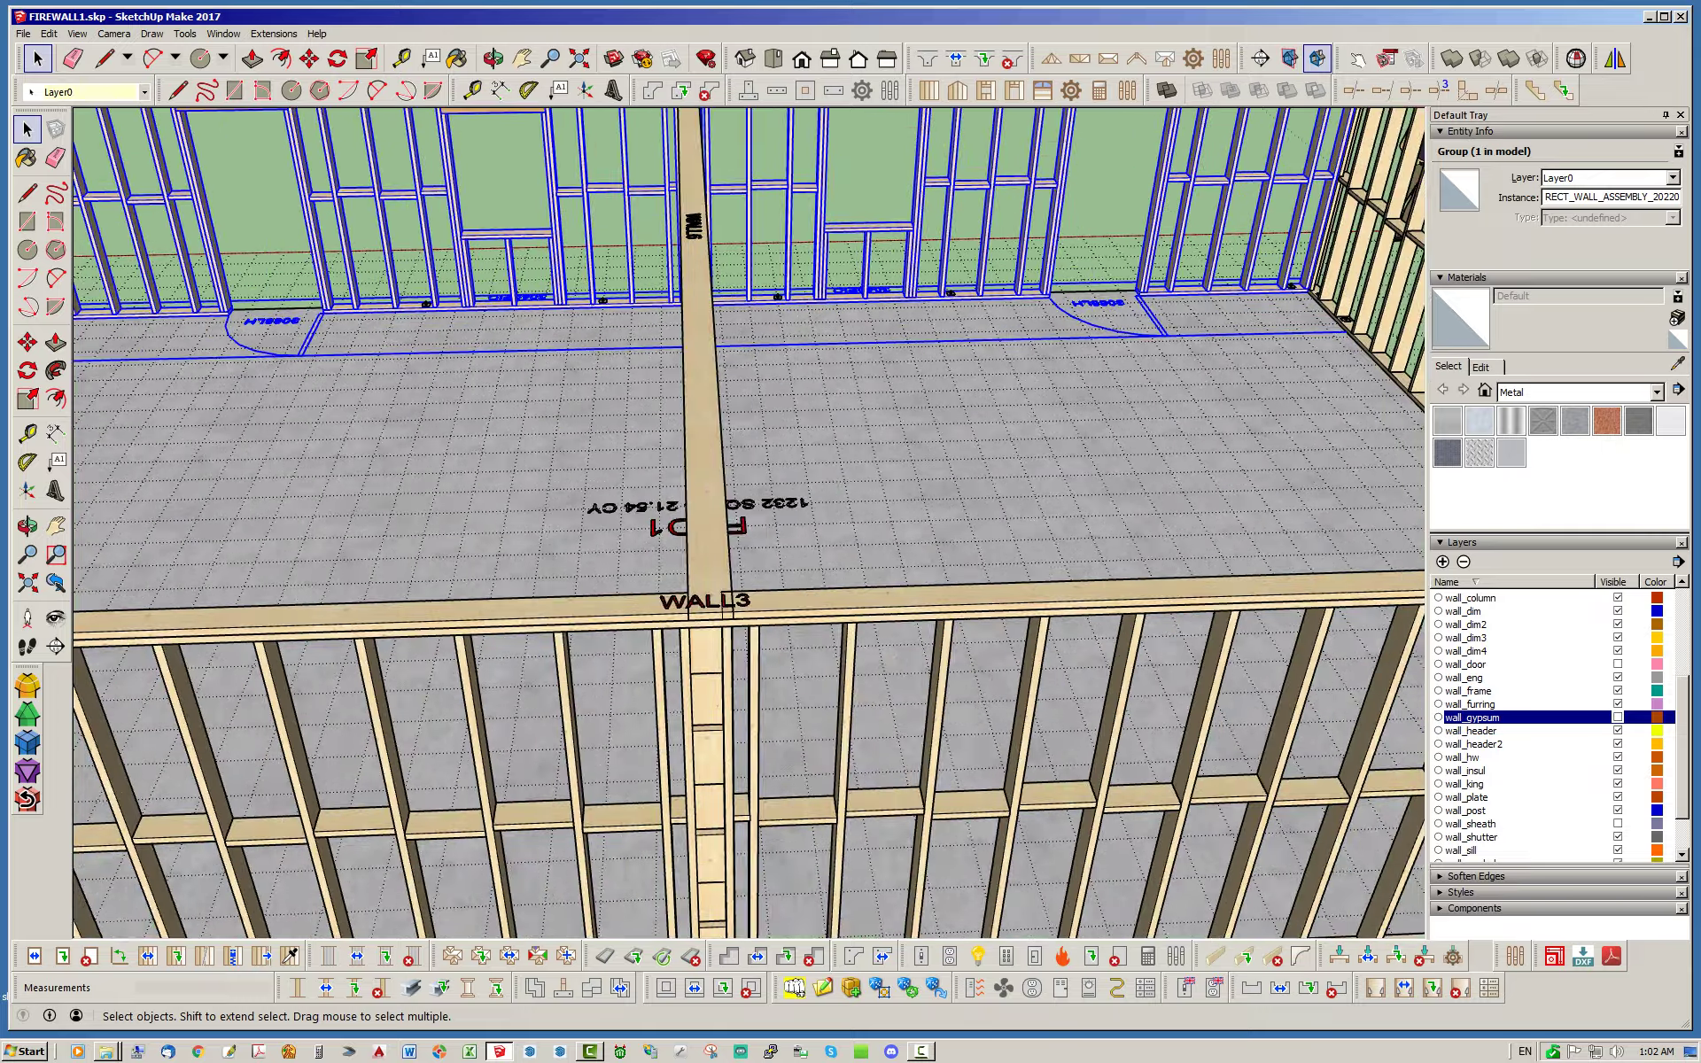
{"action": "scroll", "coordinate": [717, 656], "scroll_direction": "up", "scroll_amount": 2}
{"action": "right_click", "coordinate": [824, 567]}
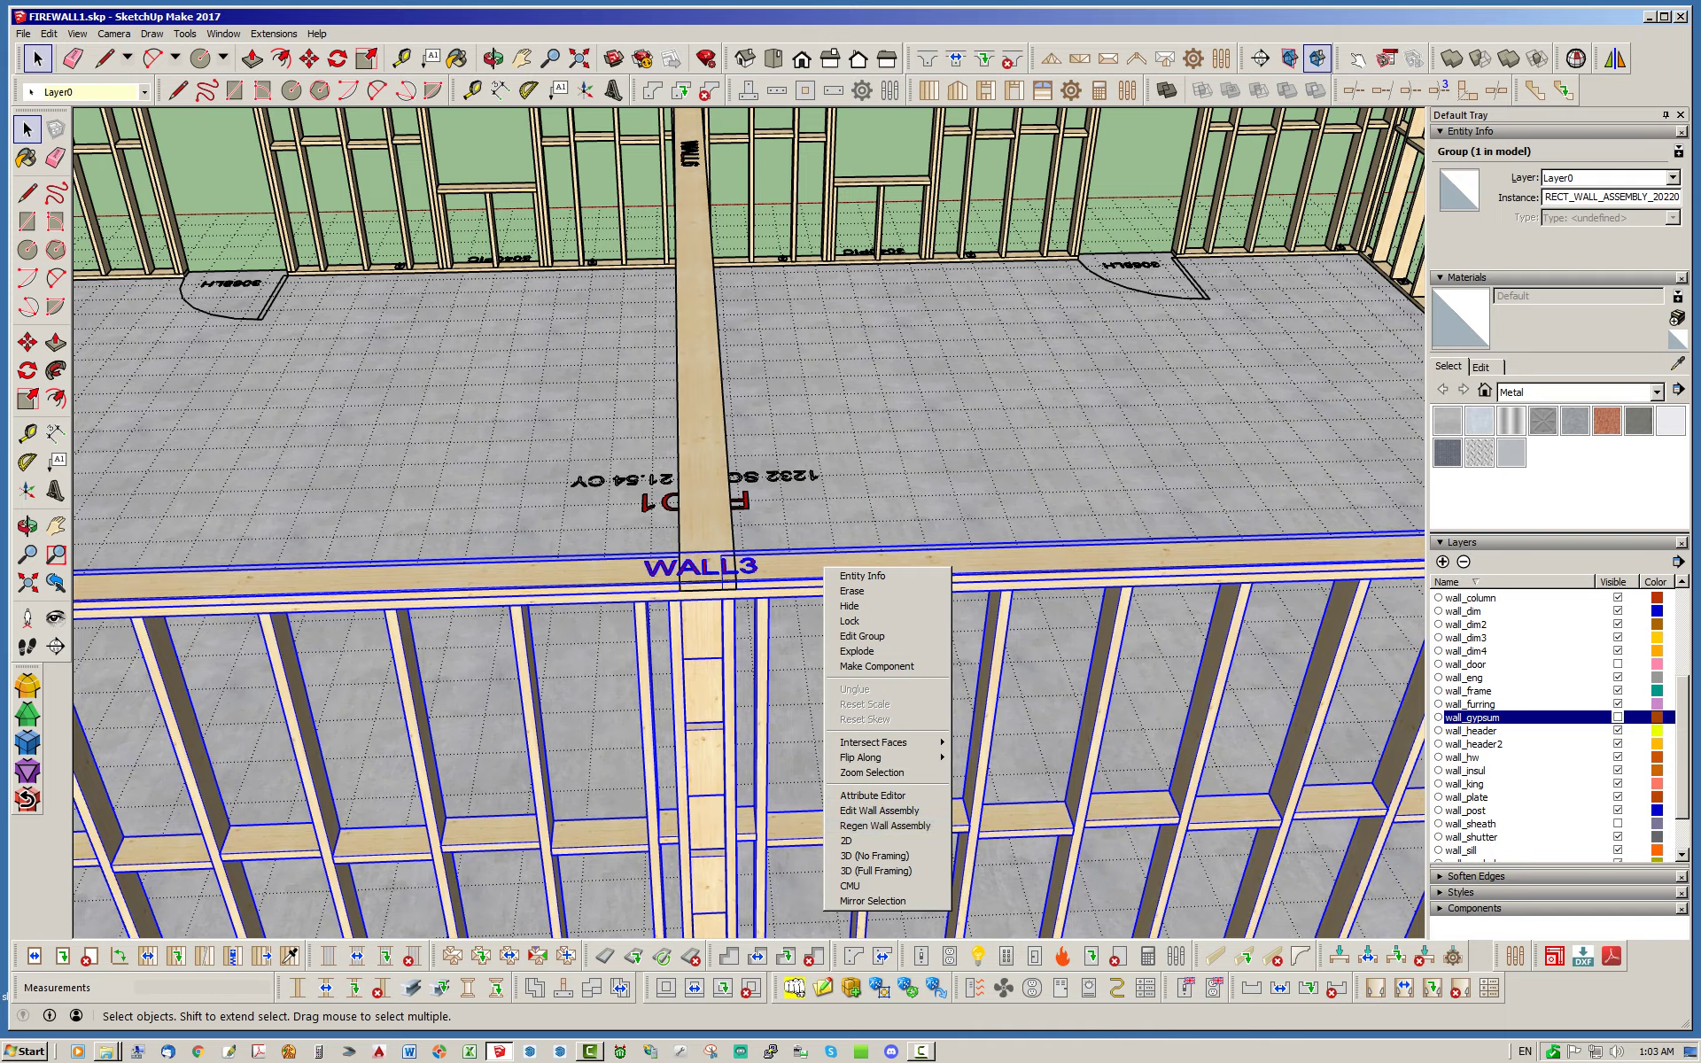
{"action": "left_click", "coordinate": [886, 825]}
Clear the selection and inspect the building's framing from several sides, including the junction of WALL3 with WALL6.
{"action": "scroll", "coordinate": [886, 825], "scroll_direction": "down", "scroll_amount": 6}
{"action": "middle_click_drag", "start_coordinate": [620, 700], "coordinate": [567, 690]}
{"action": "scroll", "coordinate": [619, 695], "scroll_direction": "down", "scroll_amount": 3}
{"action": "key", "text": "ctrl+t"}
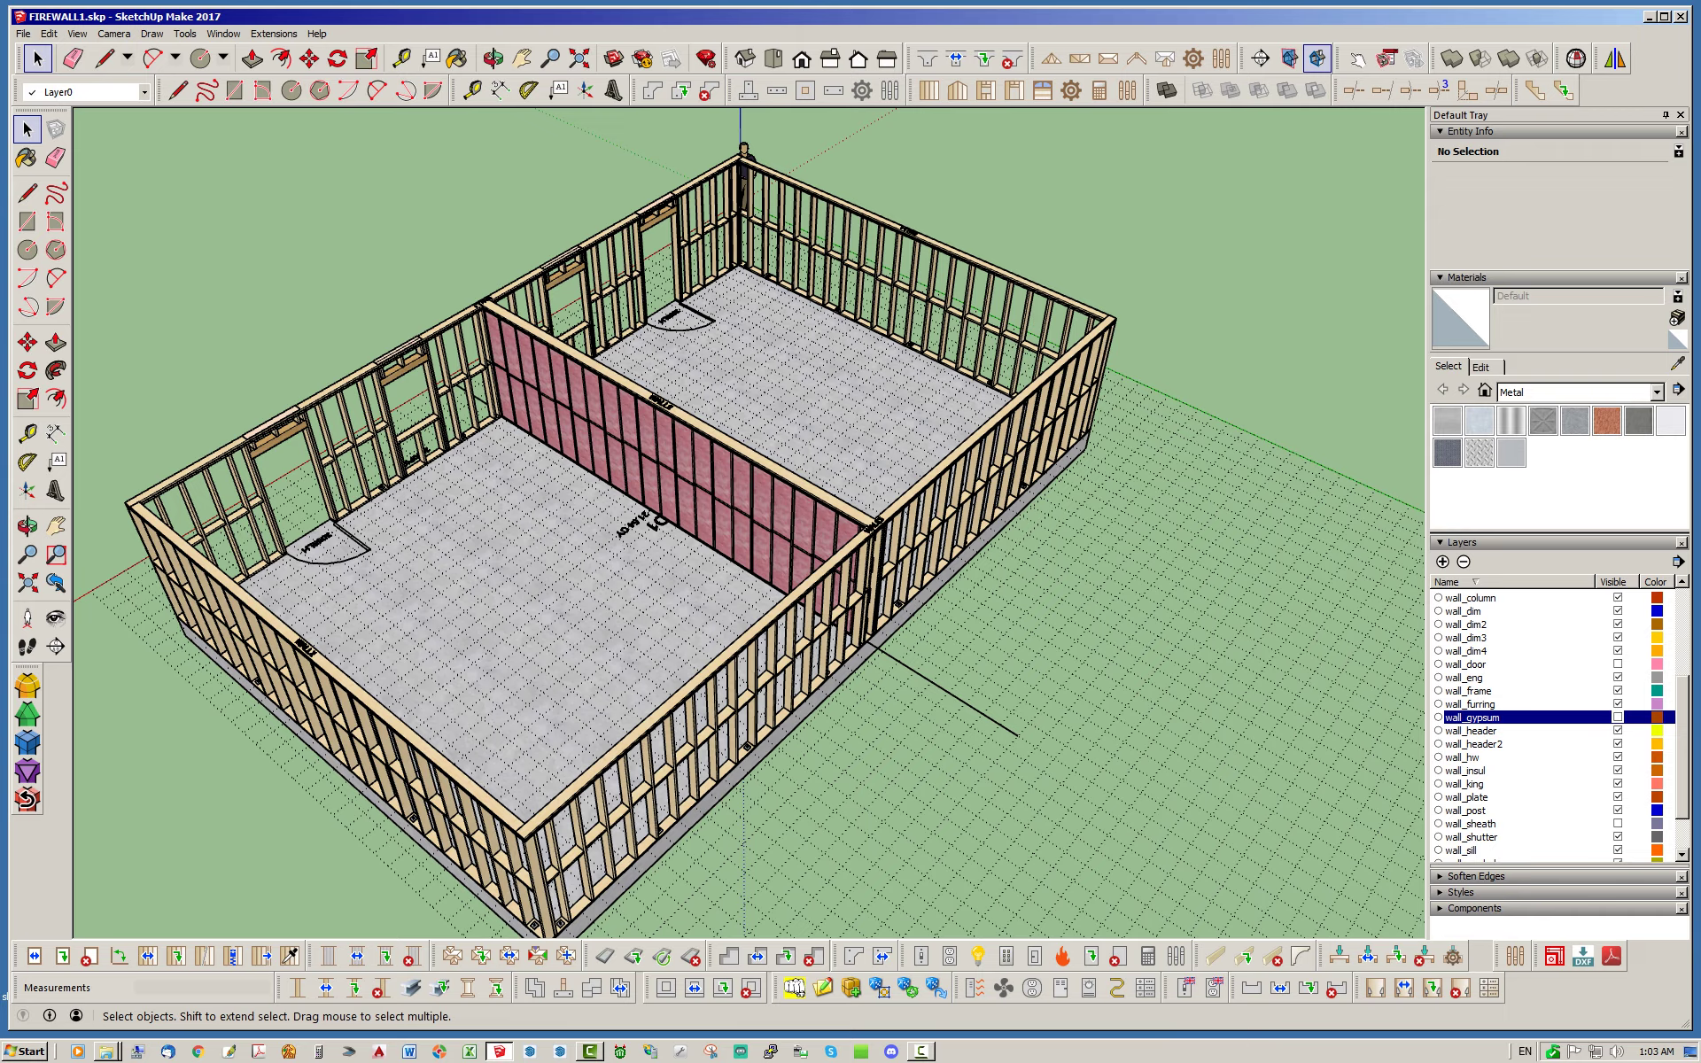
{"action": "middle_click_drag", "start_coordinate": [567, 691], "coordinate": [665, 691]}
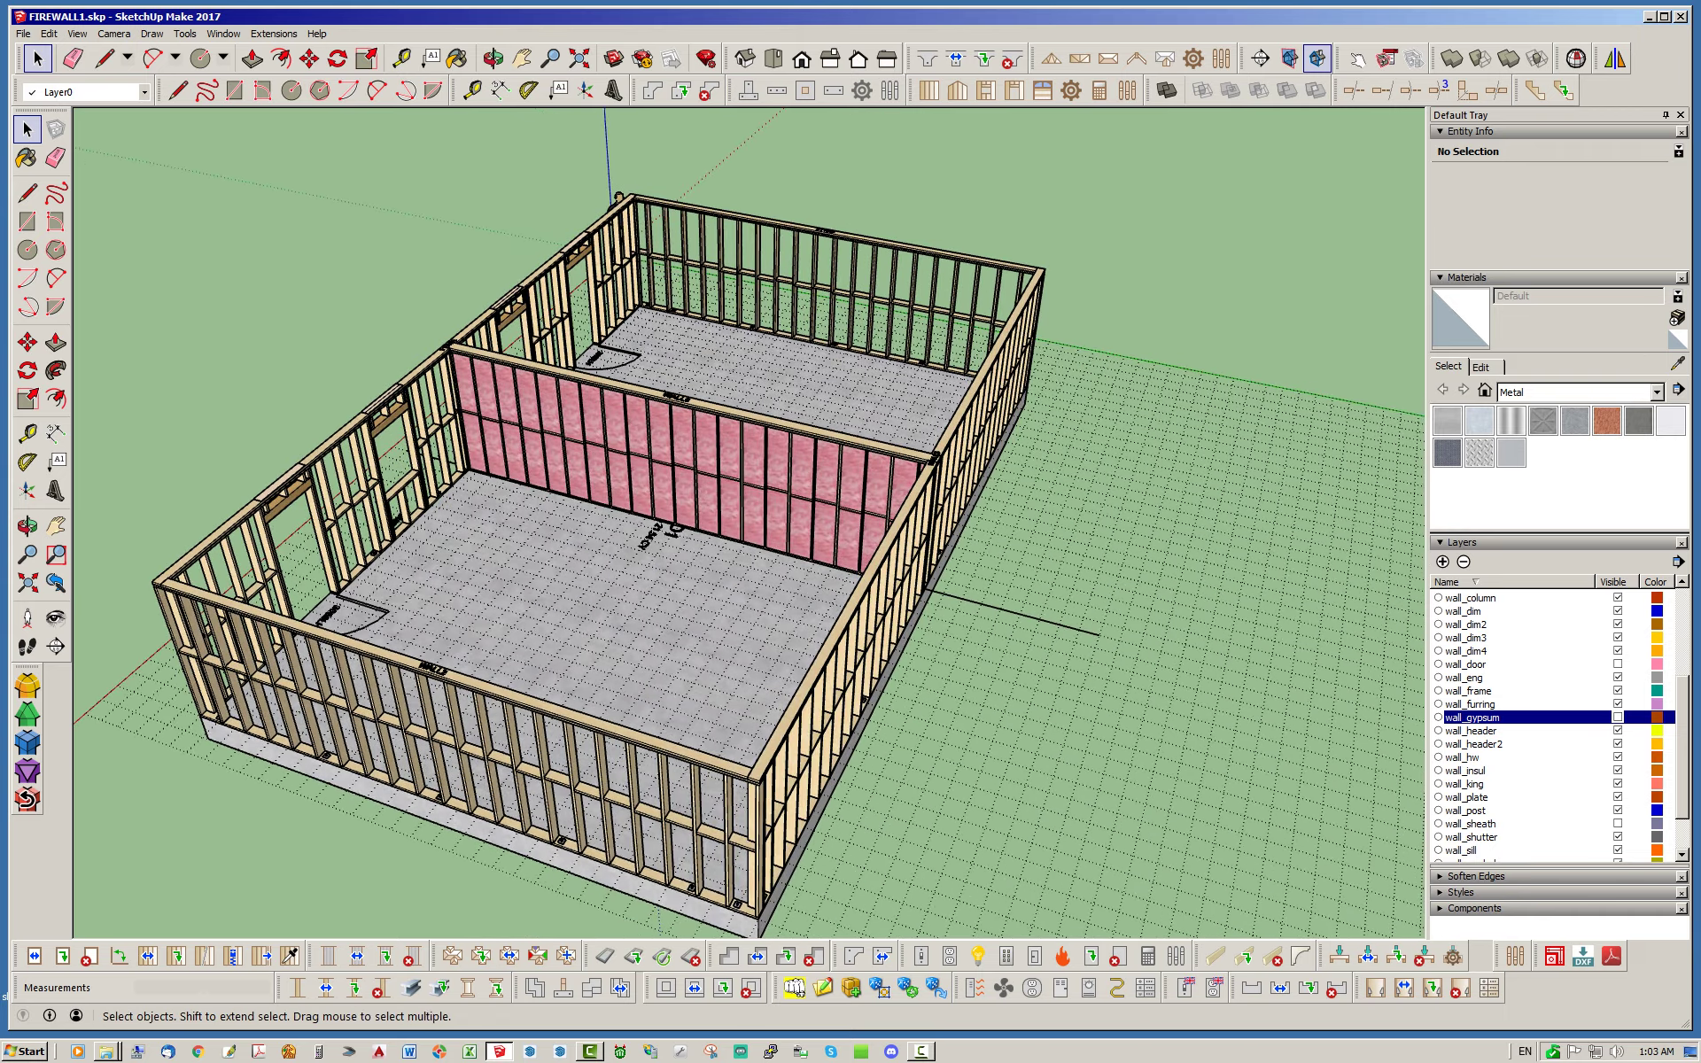
{"action": "middle_click_drag", "start_coordinate": [1036, 567], "coordinate": [797, 576]}
{"action": "scroll", "coordinate": [867, 584], "scroll_direction": "up", "scroll_amount": 4}
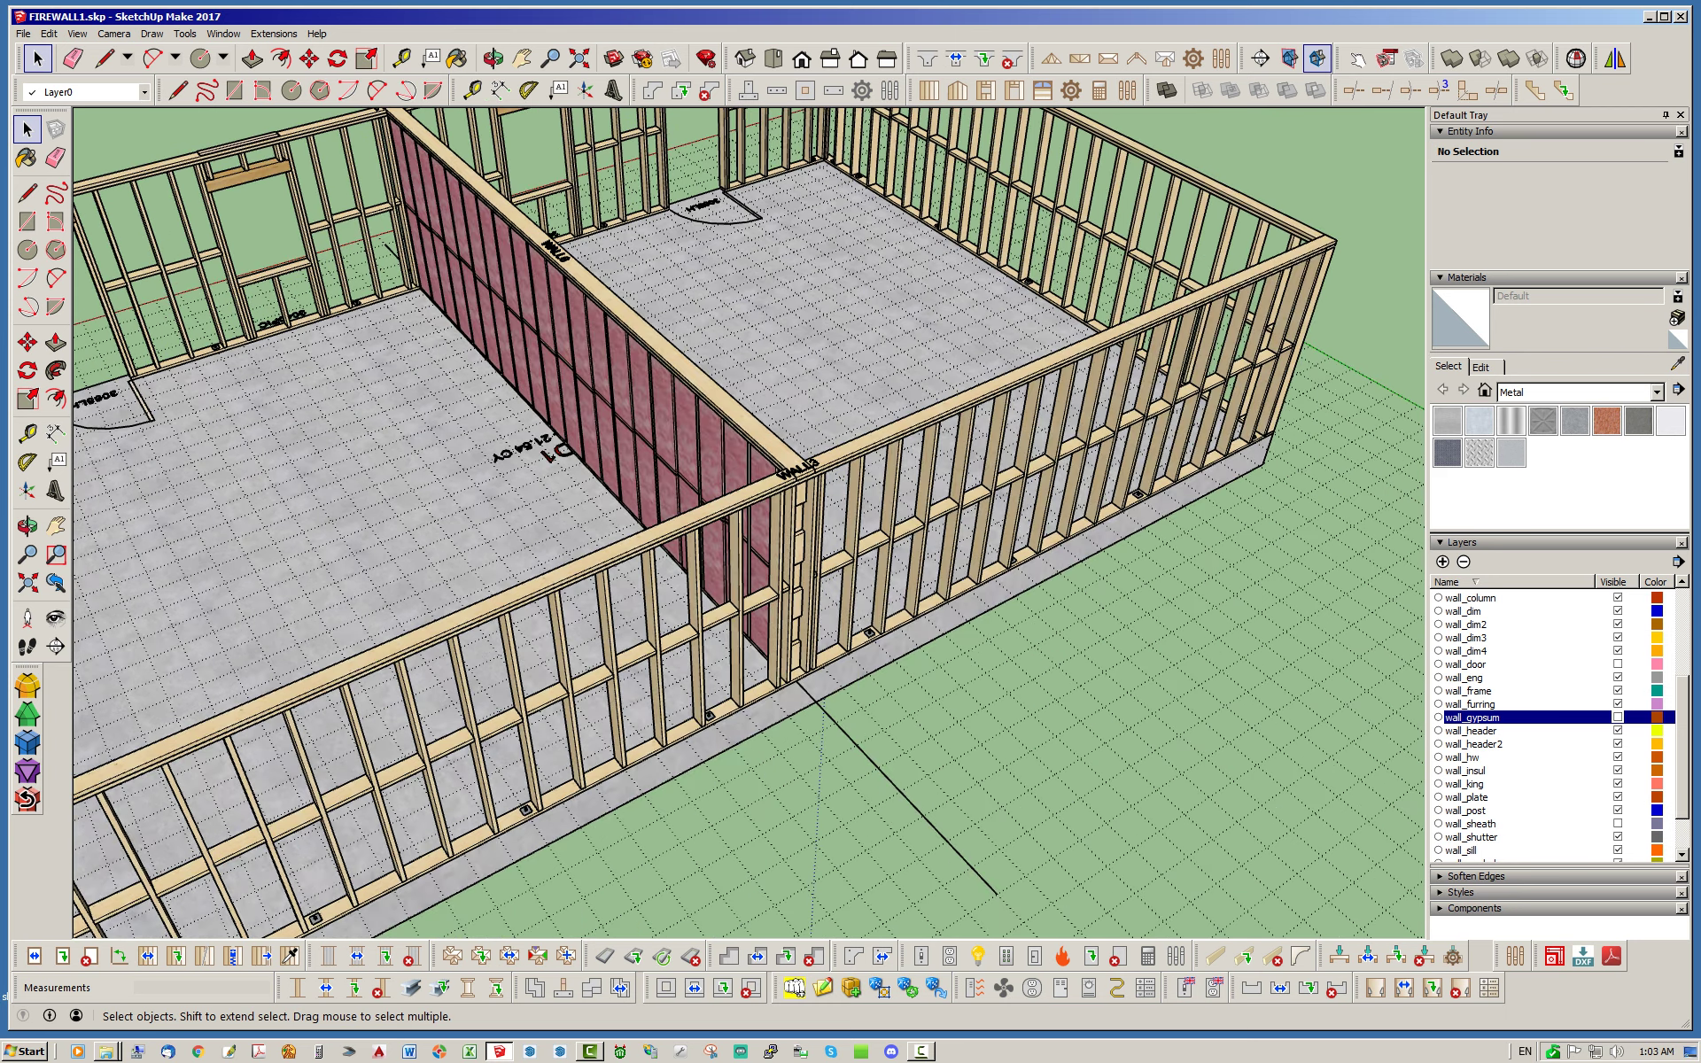
{"action": "scroll", "coordinate": [851, 532], "scroll_direction": "down", "scroll_amount": 3}
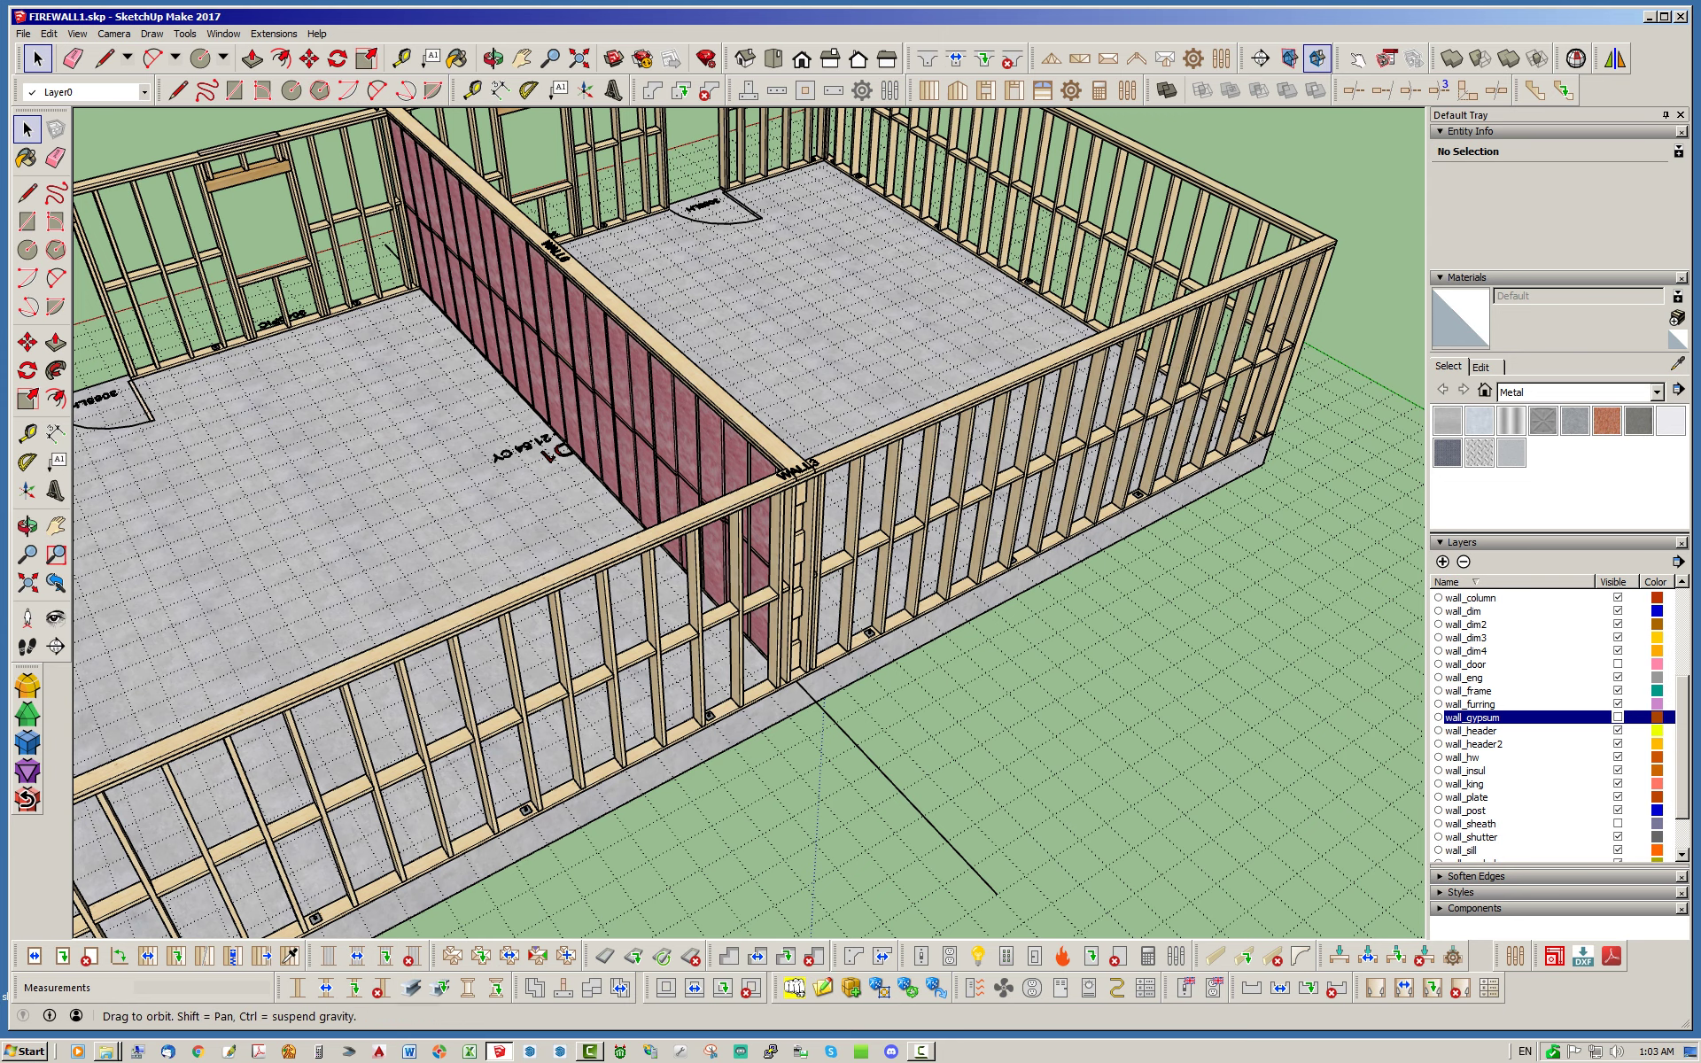
{"action": "middle_click_drag", "start_coordinate": [850, 532], "coordinate": [815, 532]}
{"action": "scroll", "coordinate": [815, 532], "scroll_direction": "down", "scroll_amount": 2}
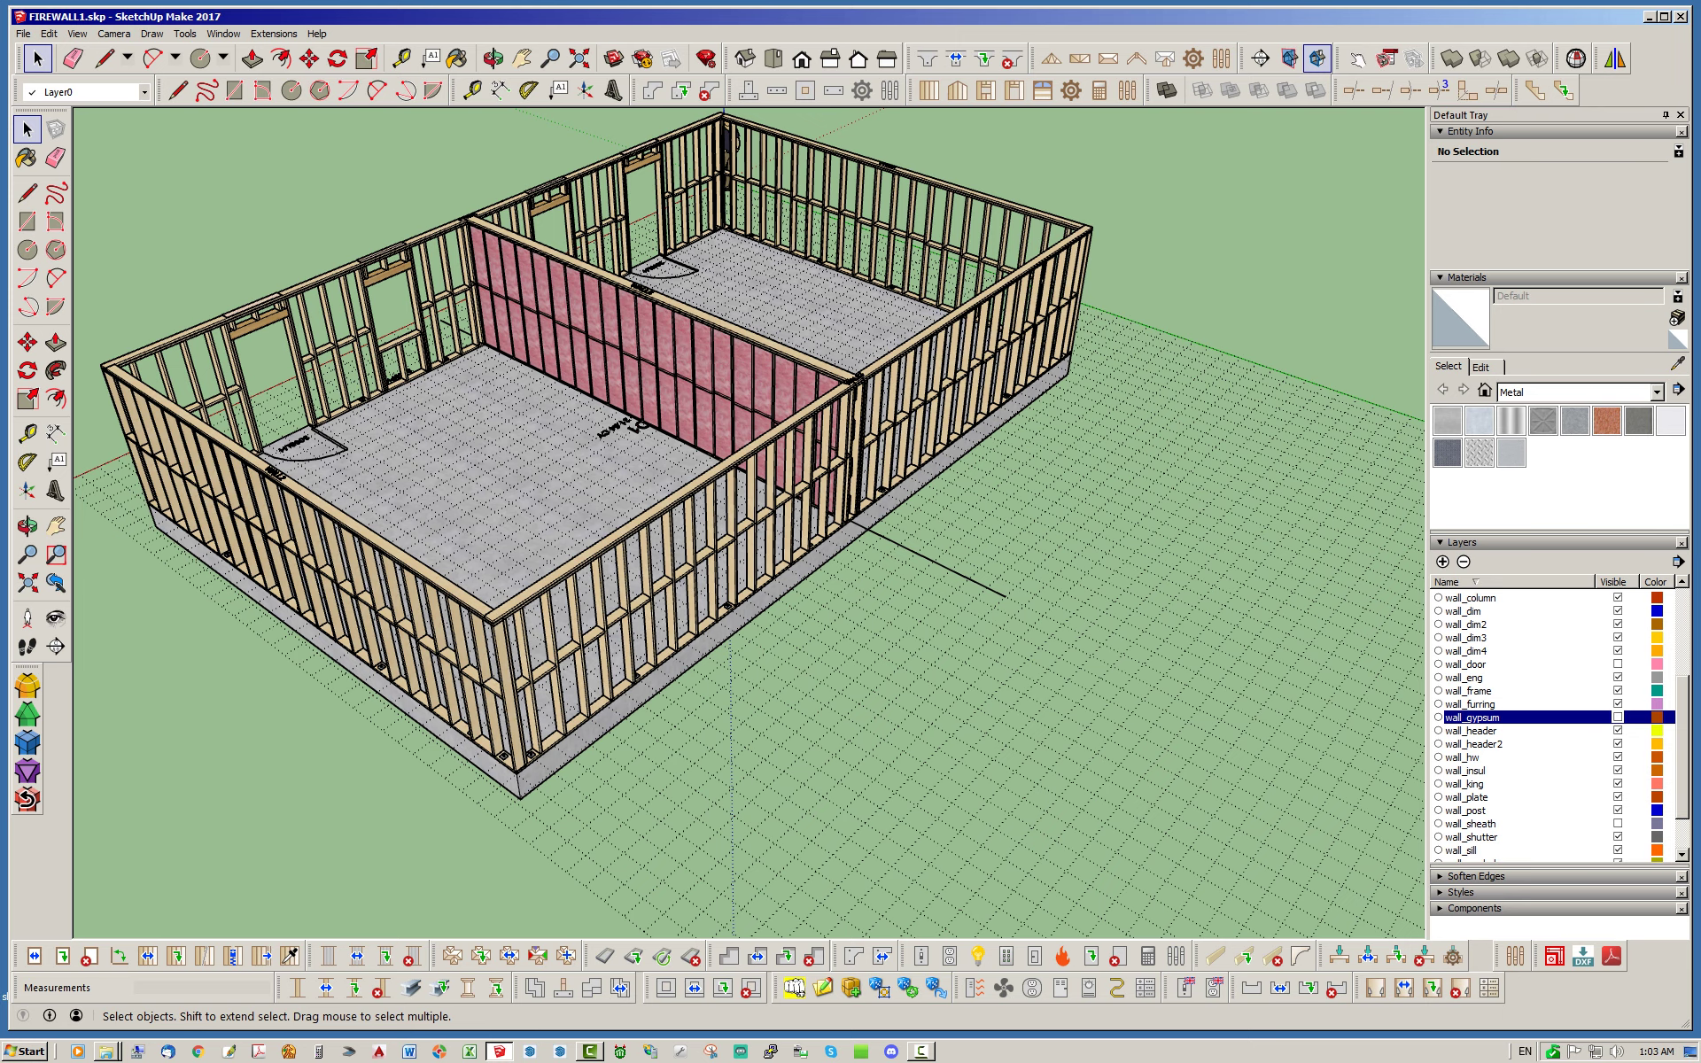
Show the wall_gypsum layer to inspect the gypsum on the walls, and hide it again.
{"action": "left_click", "coordinate": [1618, 716]}
{"action": "scroll", "coordinate": [638, 523], "scroll_direction": "up", "scroll_amount": 10}
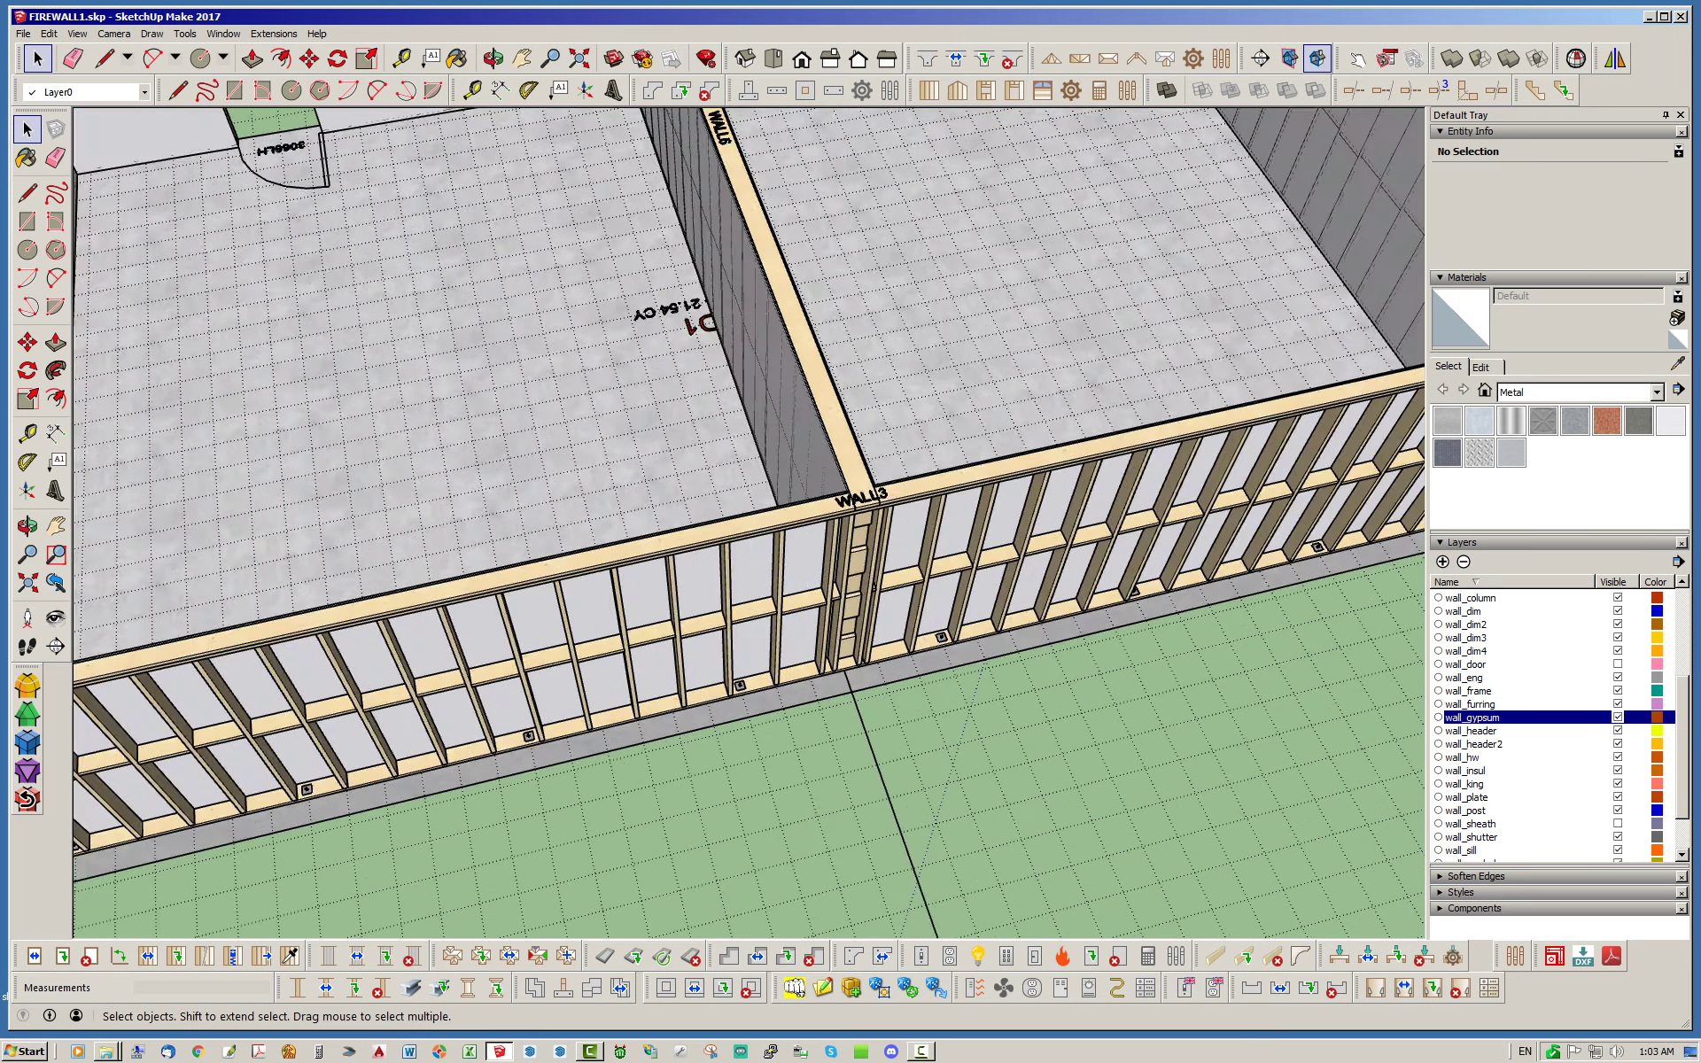
{"action": "scroll", "coordinate": [965, 425], "scroll_direction": "down", "scroll_amount": 3}
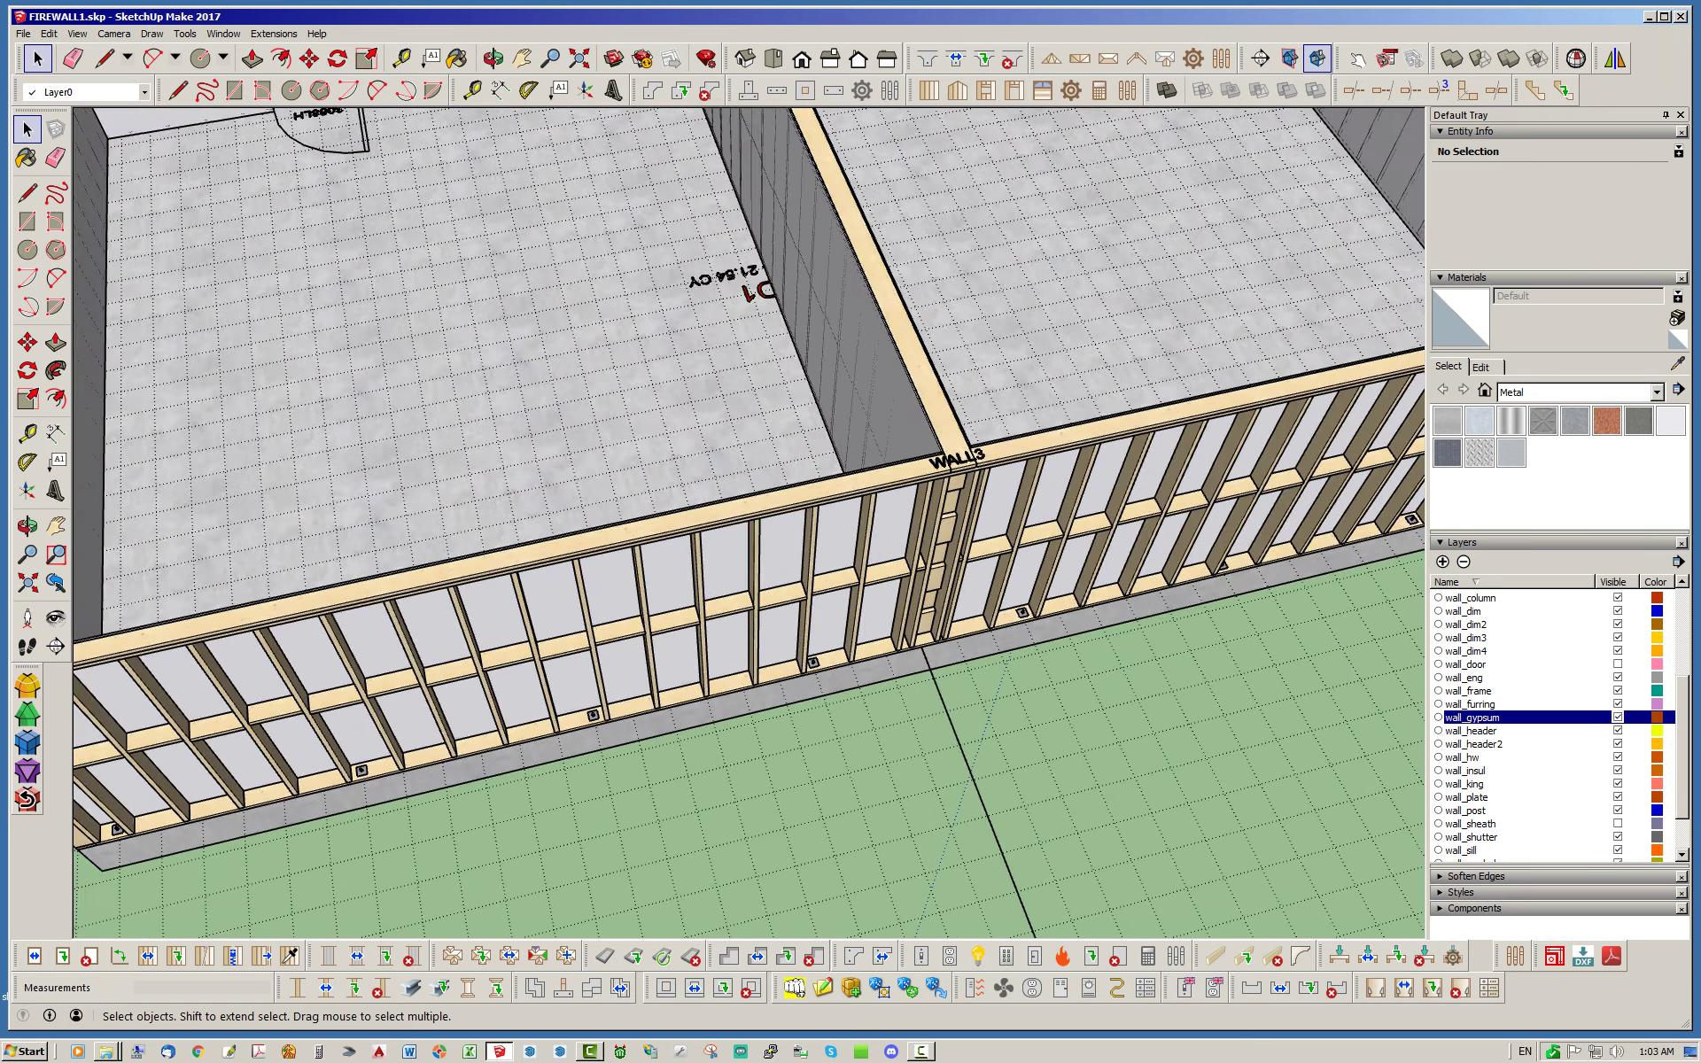
{"action": "left_click", "coordinate": [1618, 716]}
{"action": "scroll", "coordinate": [939, 443], "scroll_direction": "down", "scroll_amount": 6}
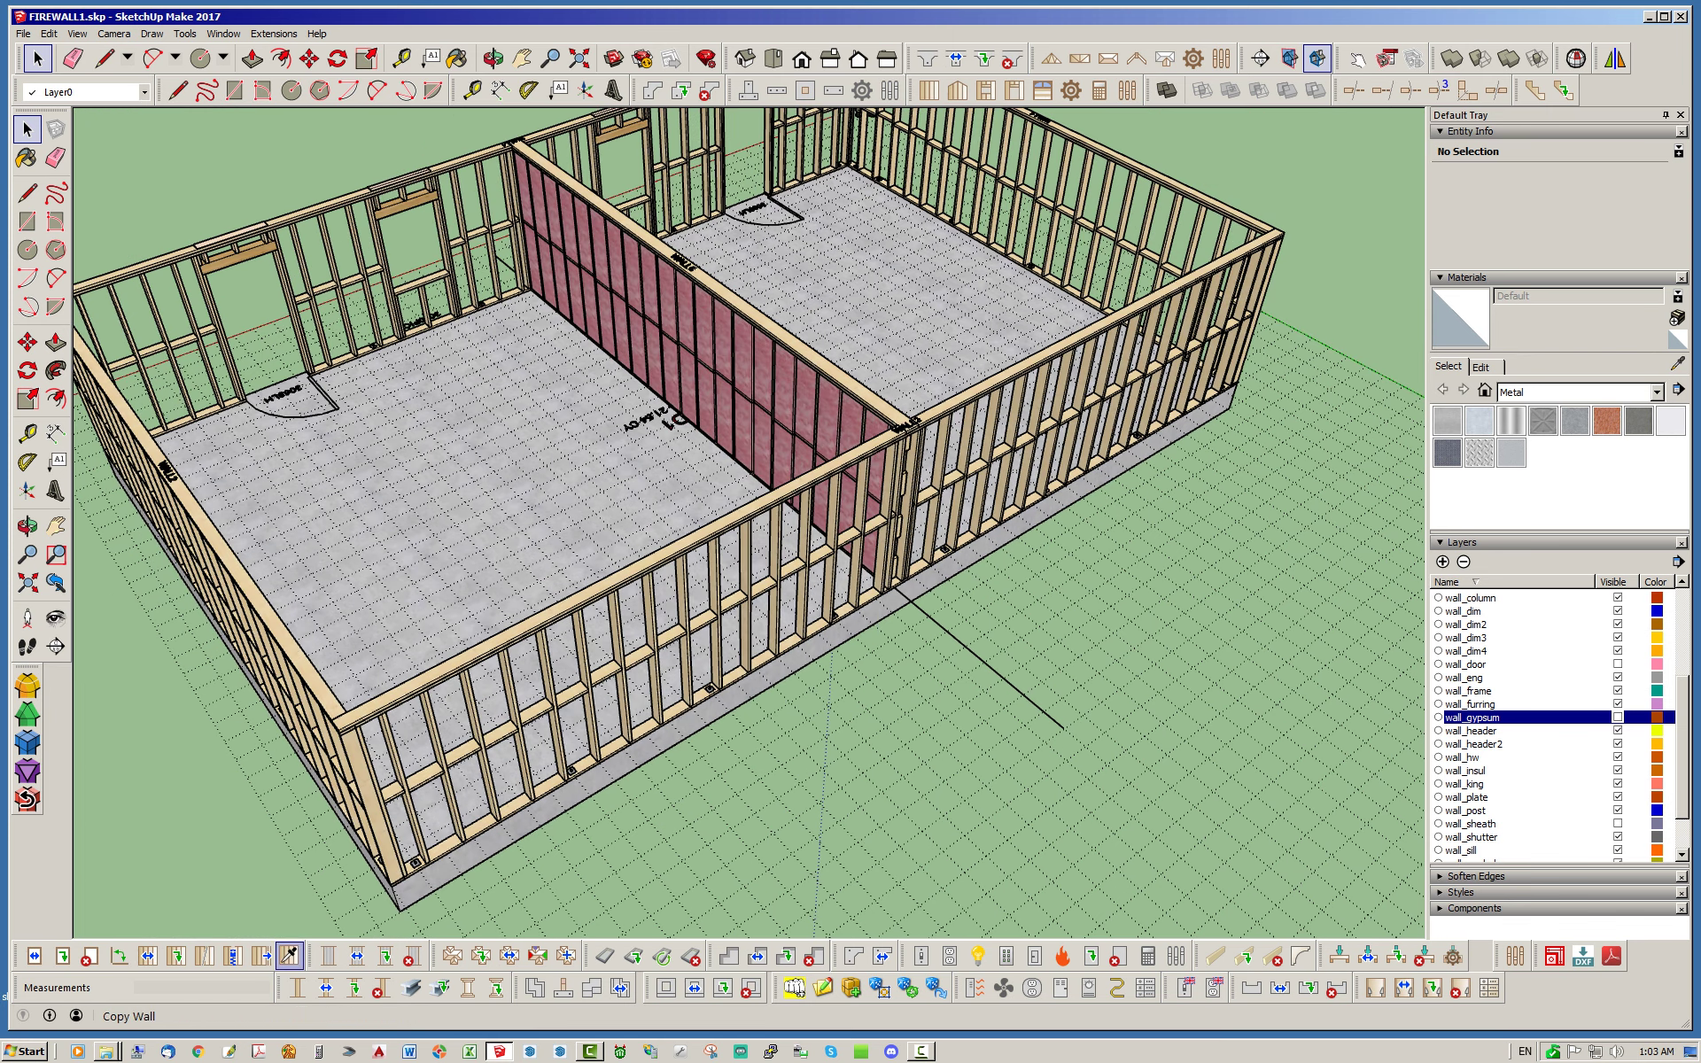
Use Copy Wall with WALL6 as the source and Stud Ply 0 as the only parameter marked for copying.
{"action": "left_click", "coordinate": [289, 955]}
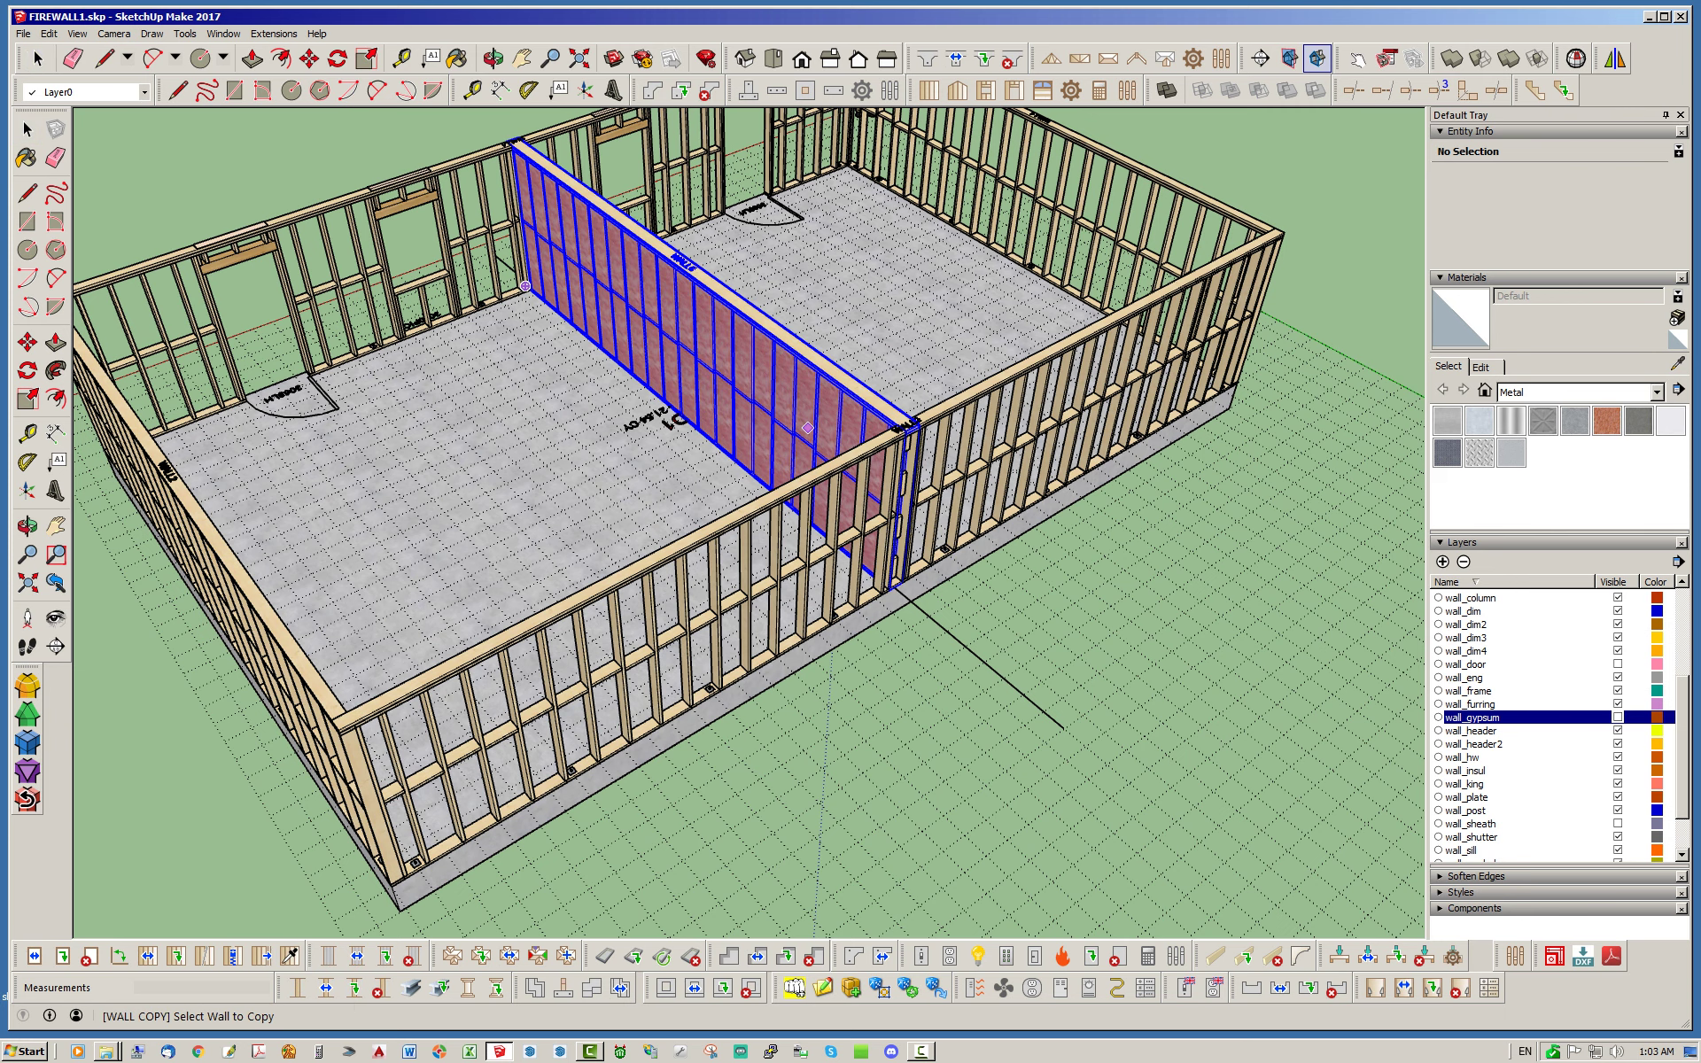
{"action": "left_click", "coordinate": [808, 428]}
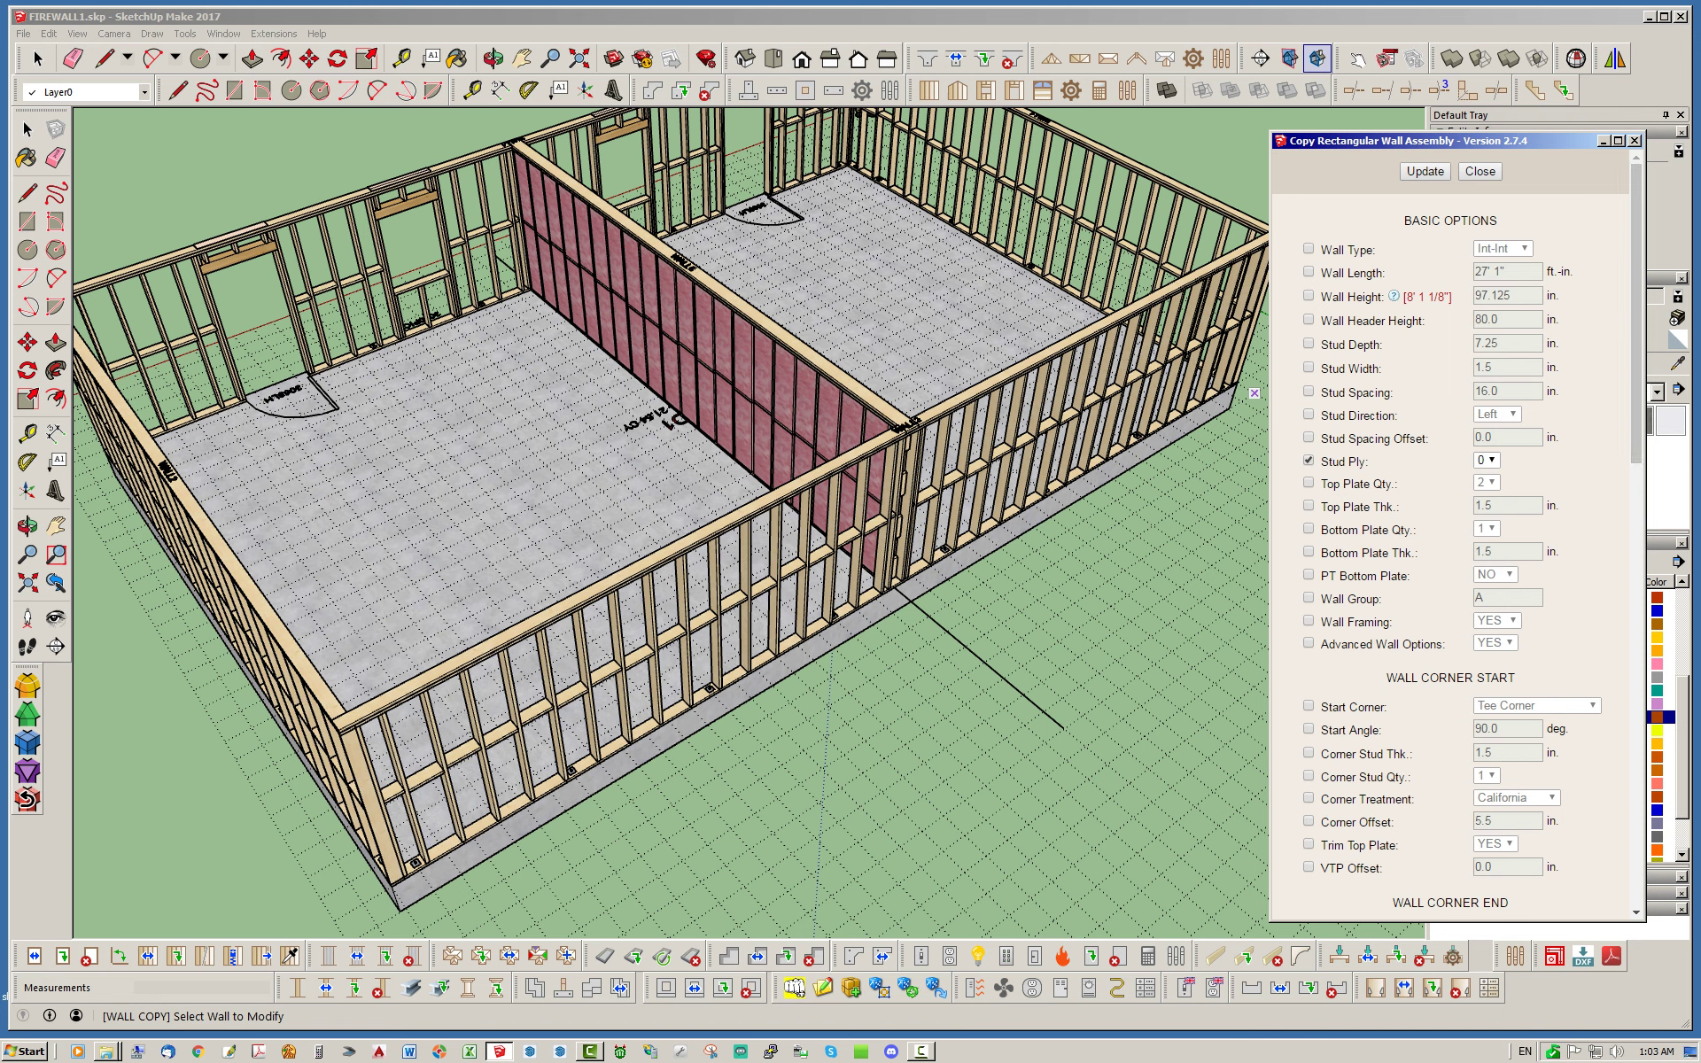
{"action": "left_click", "coordinate": [1425, 172]}
View the building's walls from both long sides and leave Copy Wall without applying the Stud Ply copy.
{"action": "middle_click_drag", "start_coordinate": [675, 531], "coordinate": [797, 532]}
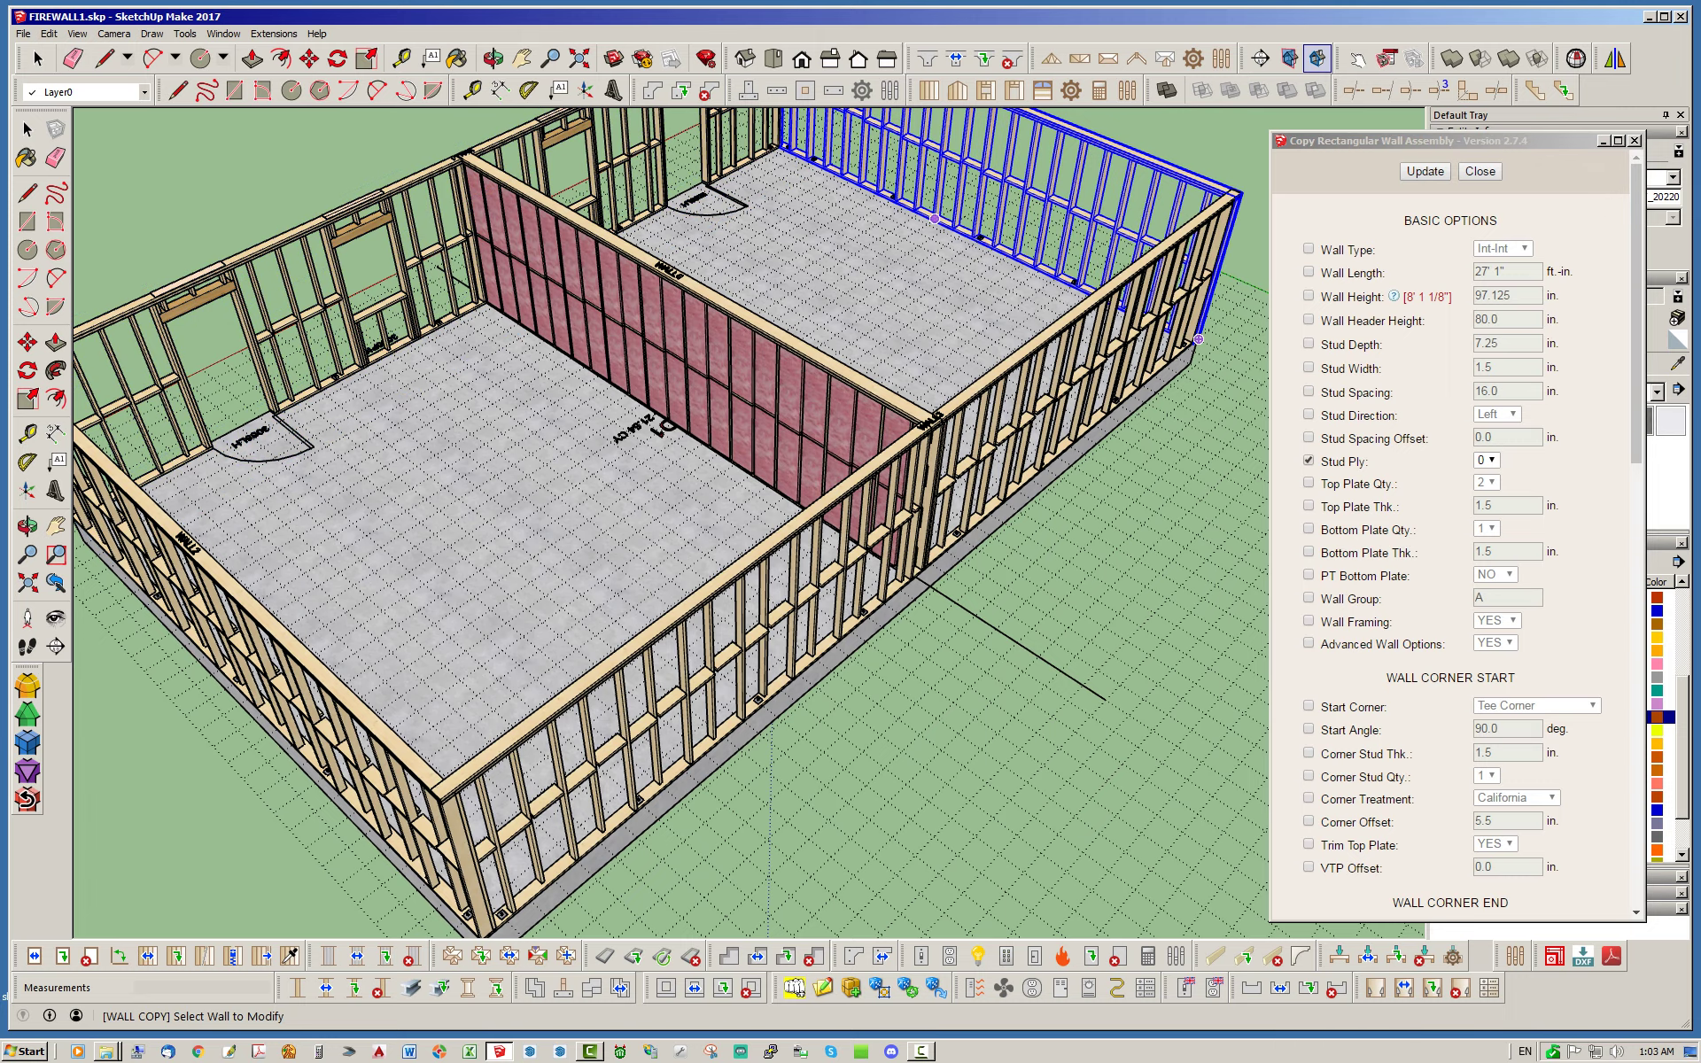
{"action": "middle_click_drag", "start_coordinate": [1152, 284], "coordinate": [376, 338]}
{"action": "scroll", "coordinate": [168, 442], "scroll_direction": "down", "scroll_amount": 2}
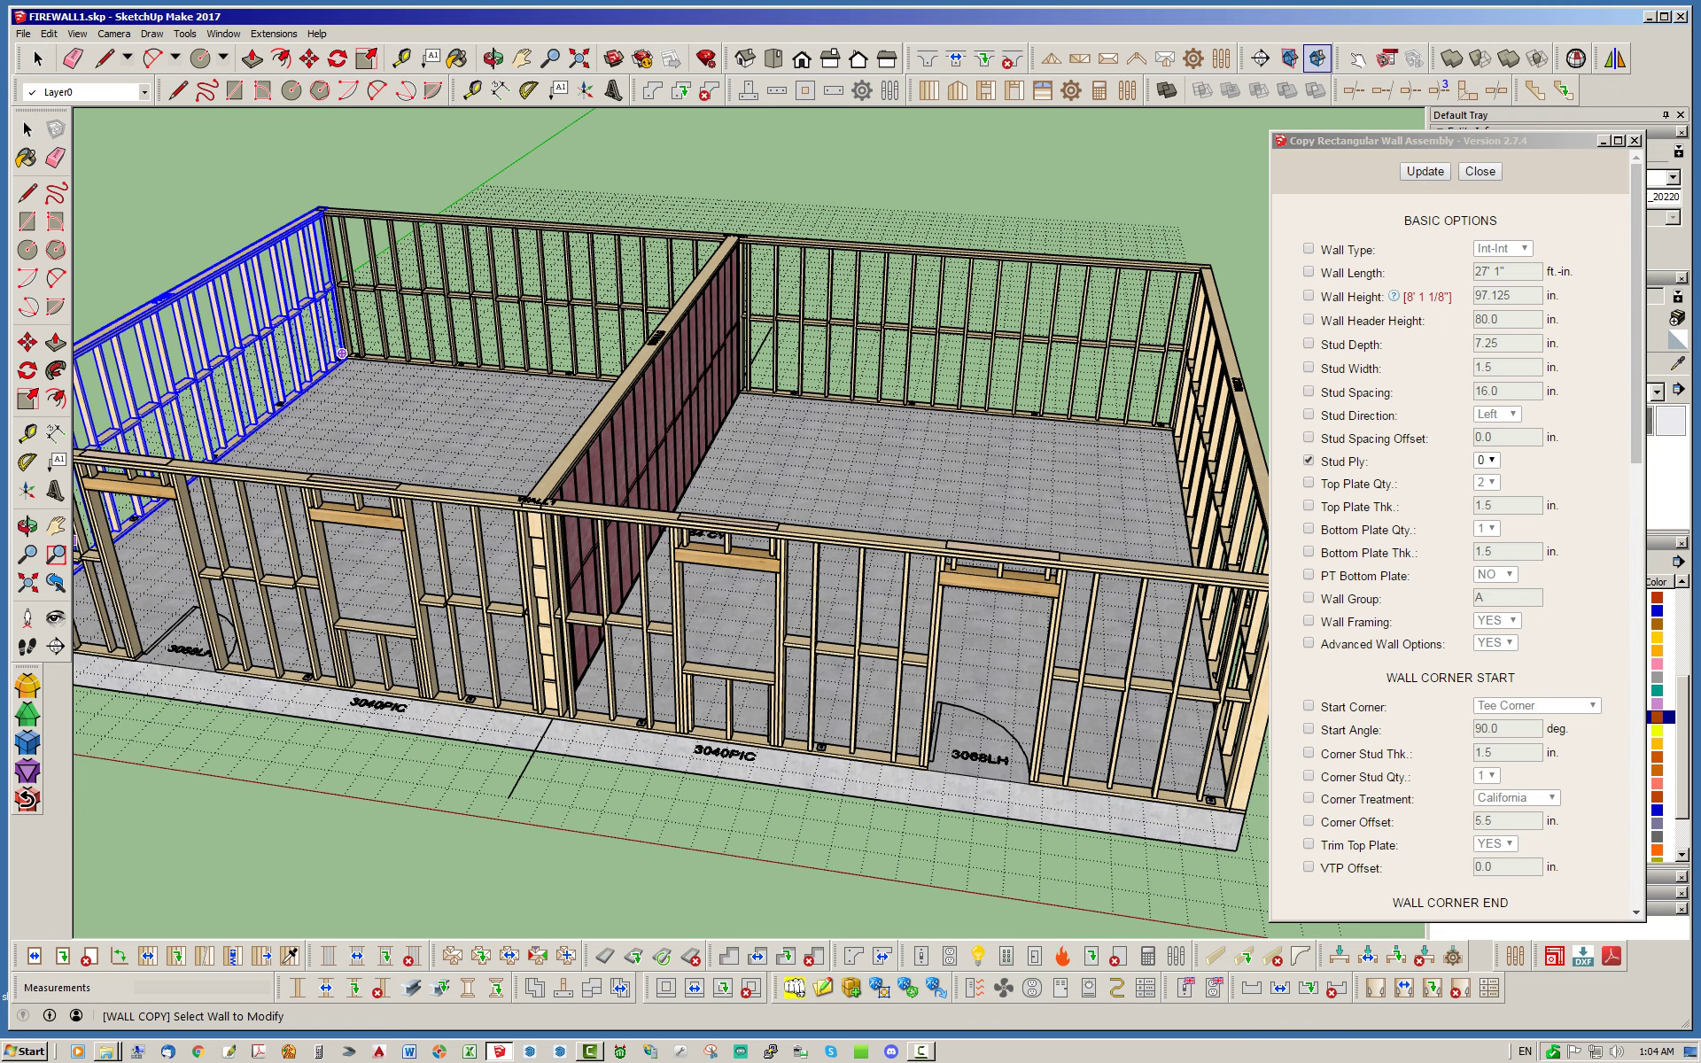
{"action": "scroll", "coordinate": [913, 535], "scroll_direction": "up", "scroll_amount": 4}
{"action": "middle_click_drag", "start_coordinate": [912, 536], "coordinate": [894, 531]}
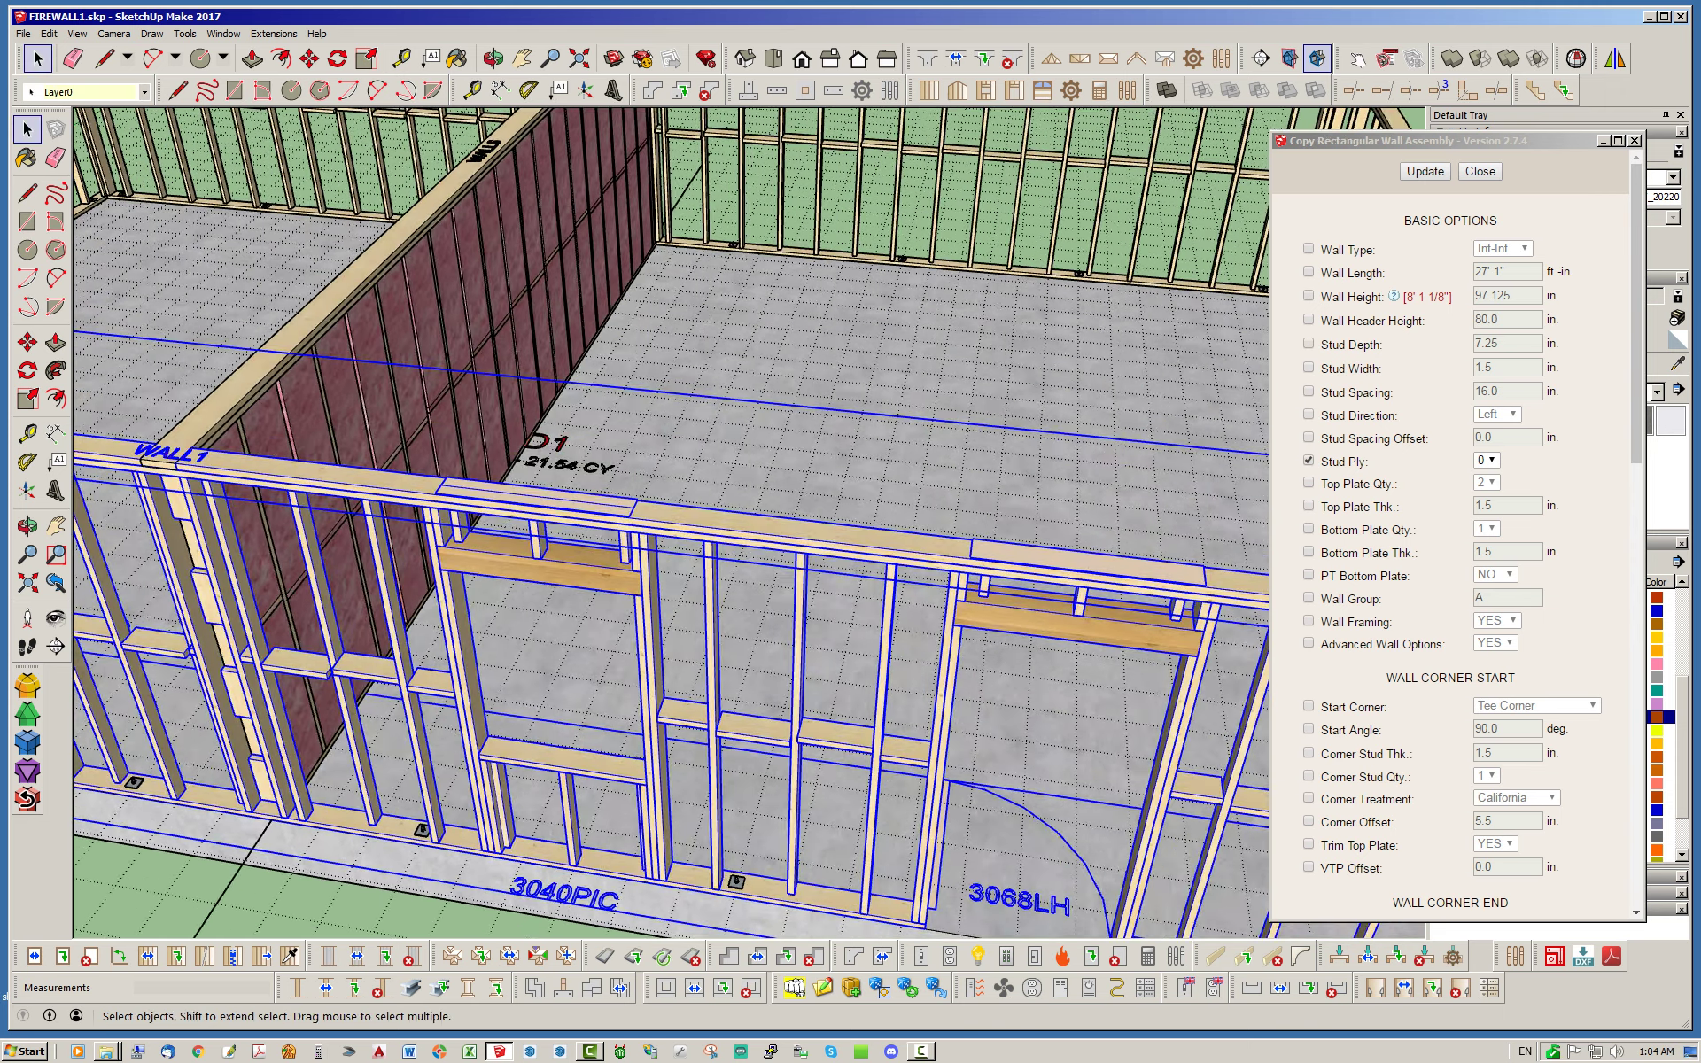
{"action": "left_click", "coordinate": [1480, 171]}
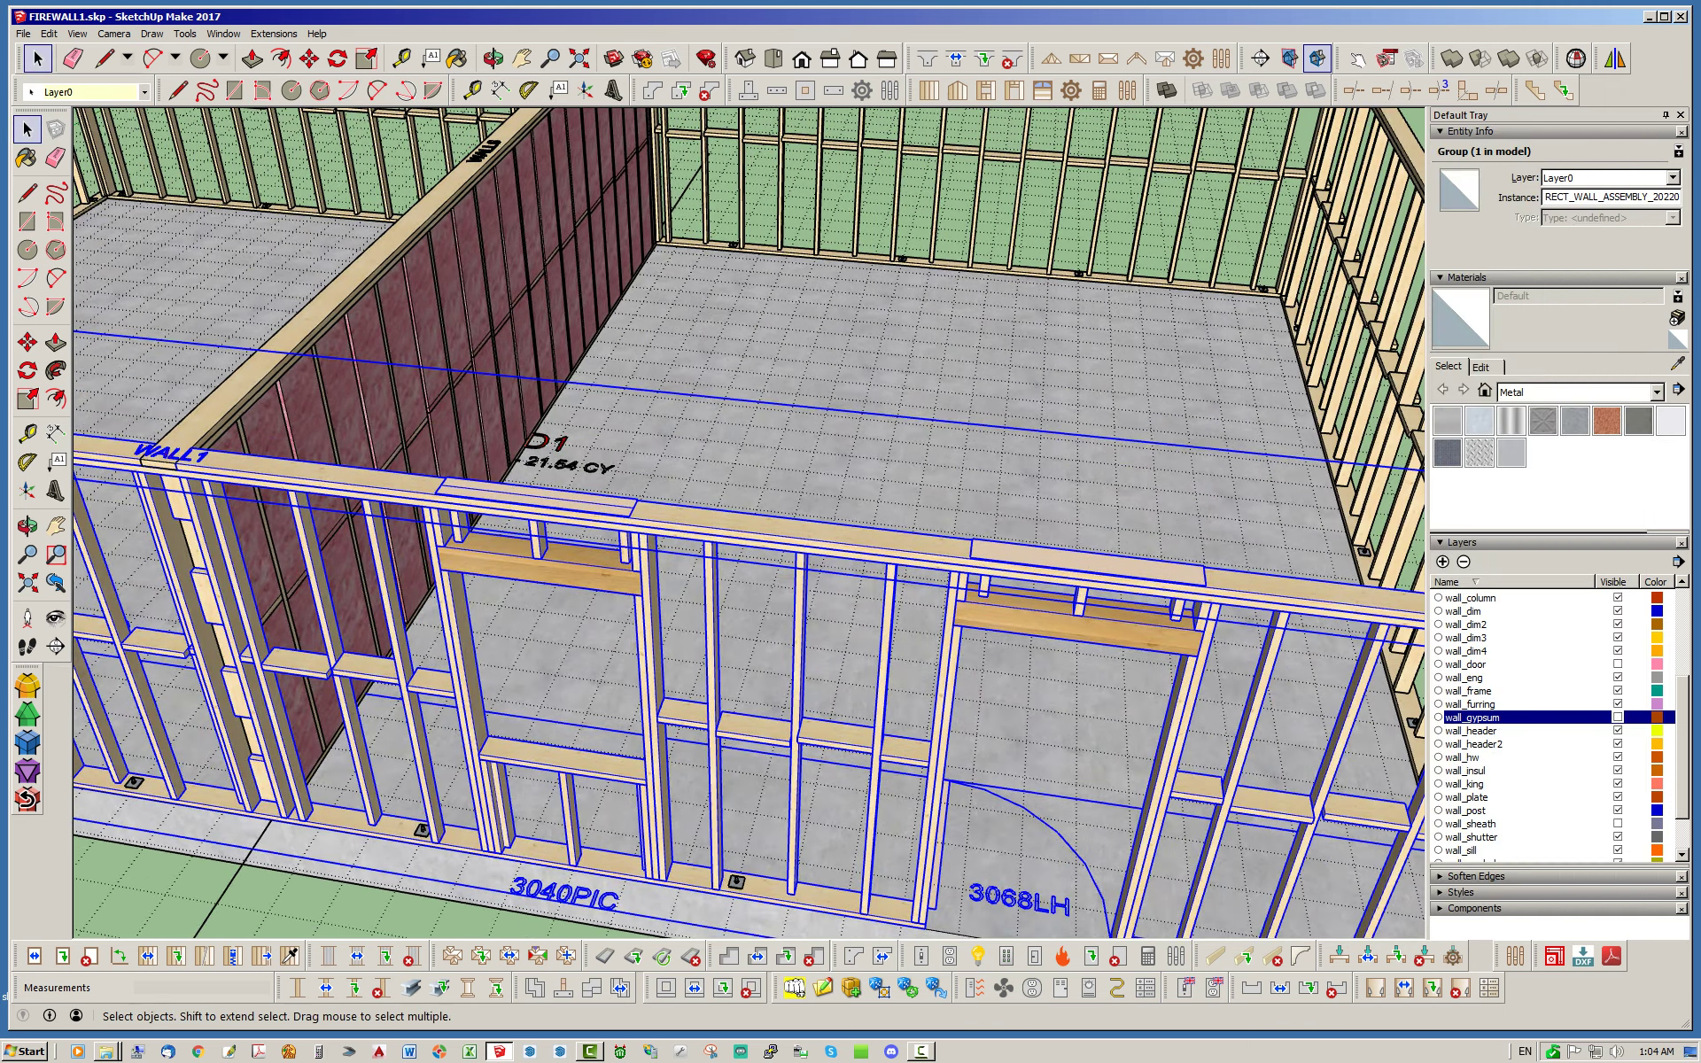
Examine the studs, blocking and header framing around the 3068LH door and 3040PIC window in WALL1.
{"action": "middle_click_drag", "start_coordinate": [355, 531], "coordinate": [399, 523]}
{"action": "scroll", "coordinate": [427, 477], "scroll_direction": "down", "scroll_amount": 3}
{"action": "left_click", "coordinate": [678, 695]}
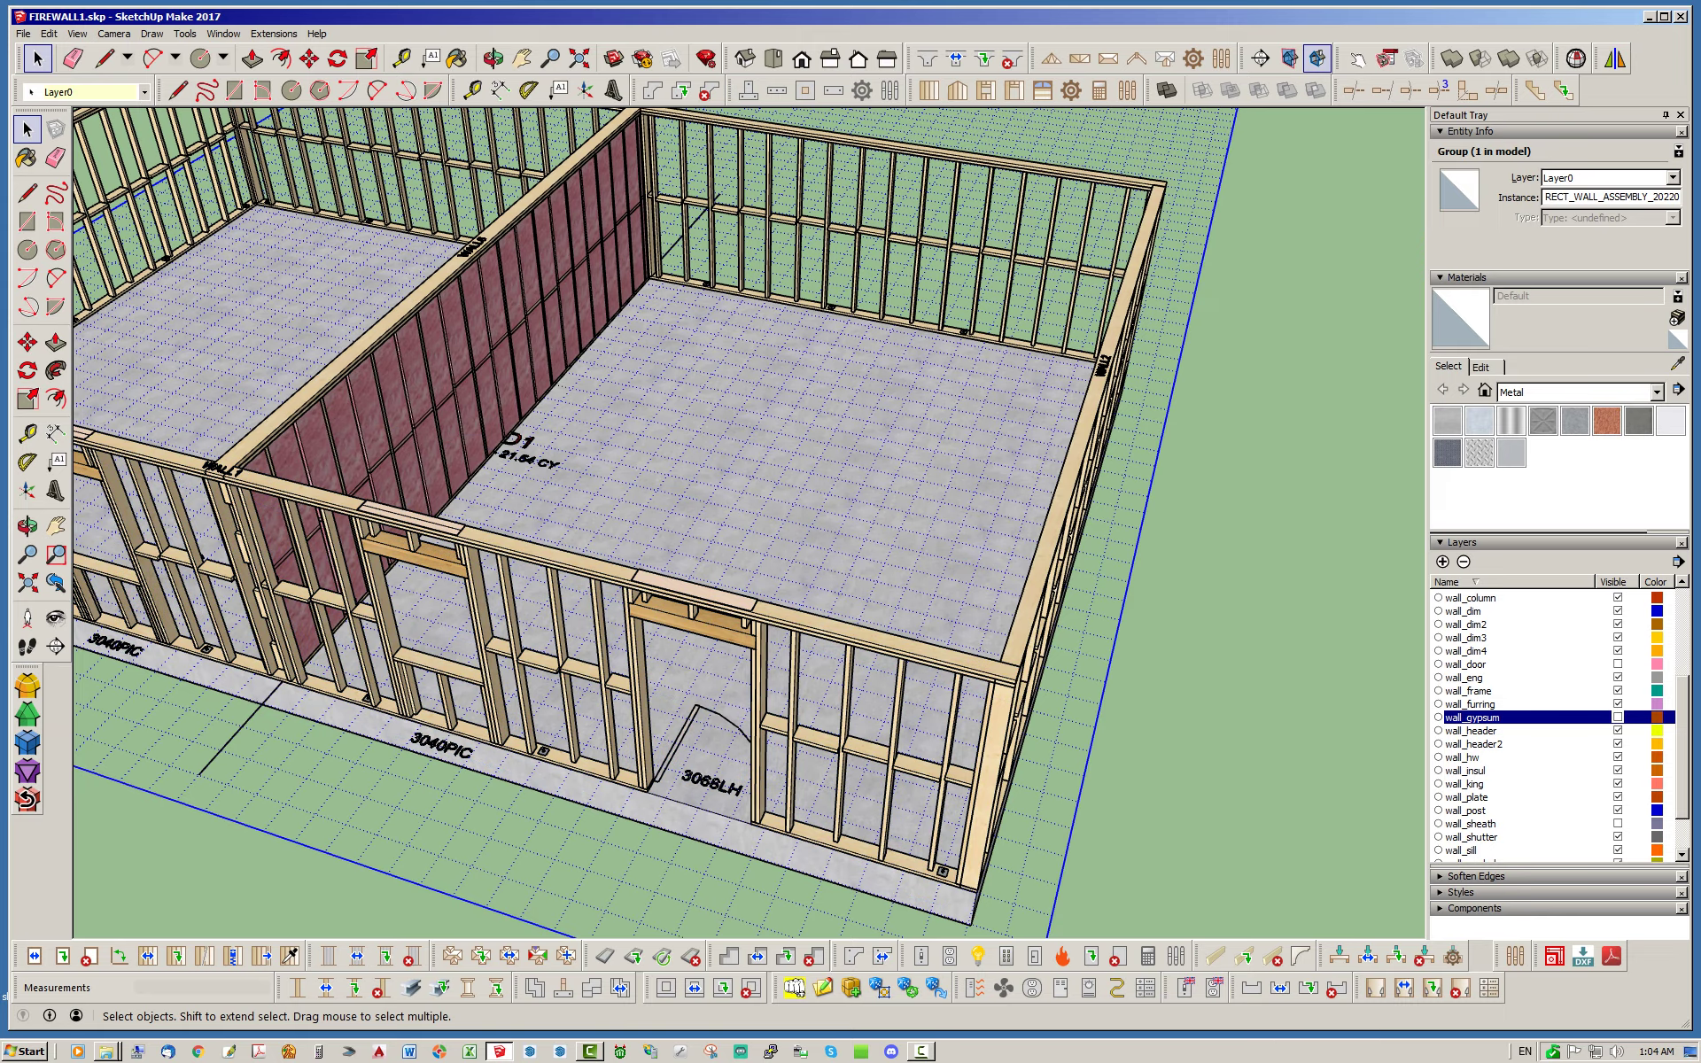
{"action": "scroll", "coordinate": [677, 704], "scroll_direction": "up", "scroll_amount": 3}
{"action": "middle_click_drag", "start_coordinate": [677, 704], "coordinate": [678, 612]}
{"action": "scroll", "coordinate": [921, 636], "scroll_direction": "up", "scroll_amount": 4}
{"action": "middle_click_drag", "start_coordinate": [921, 636], "coordinate": [961, 656]}
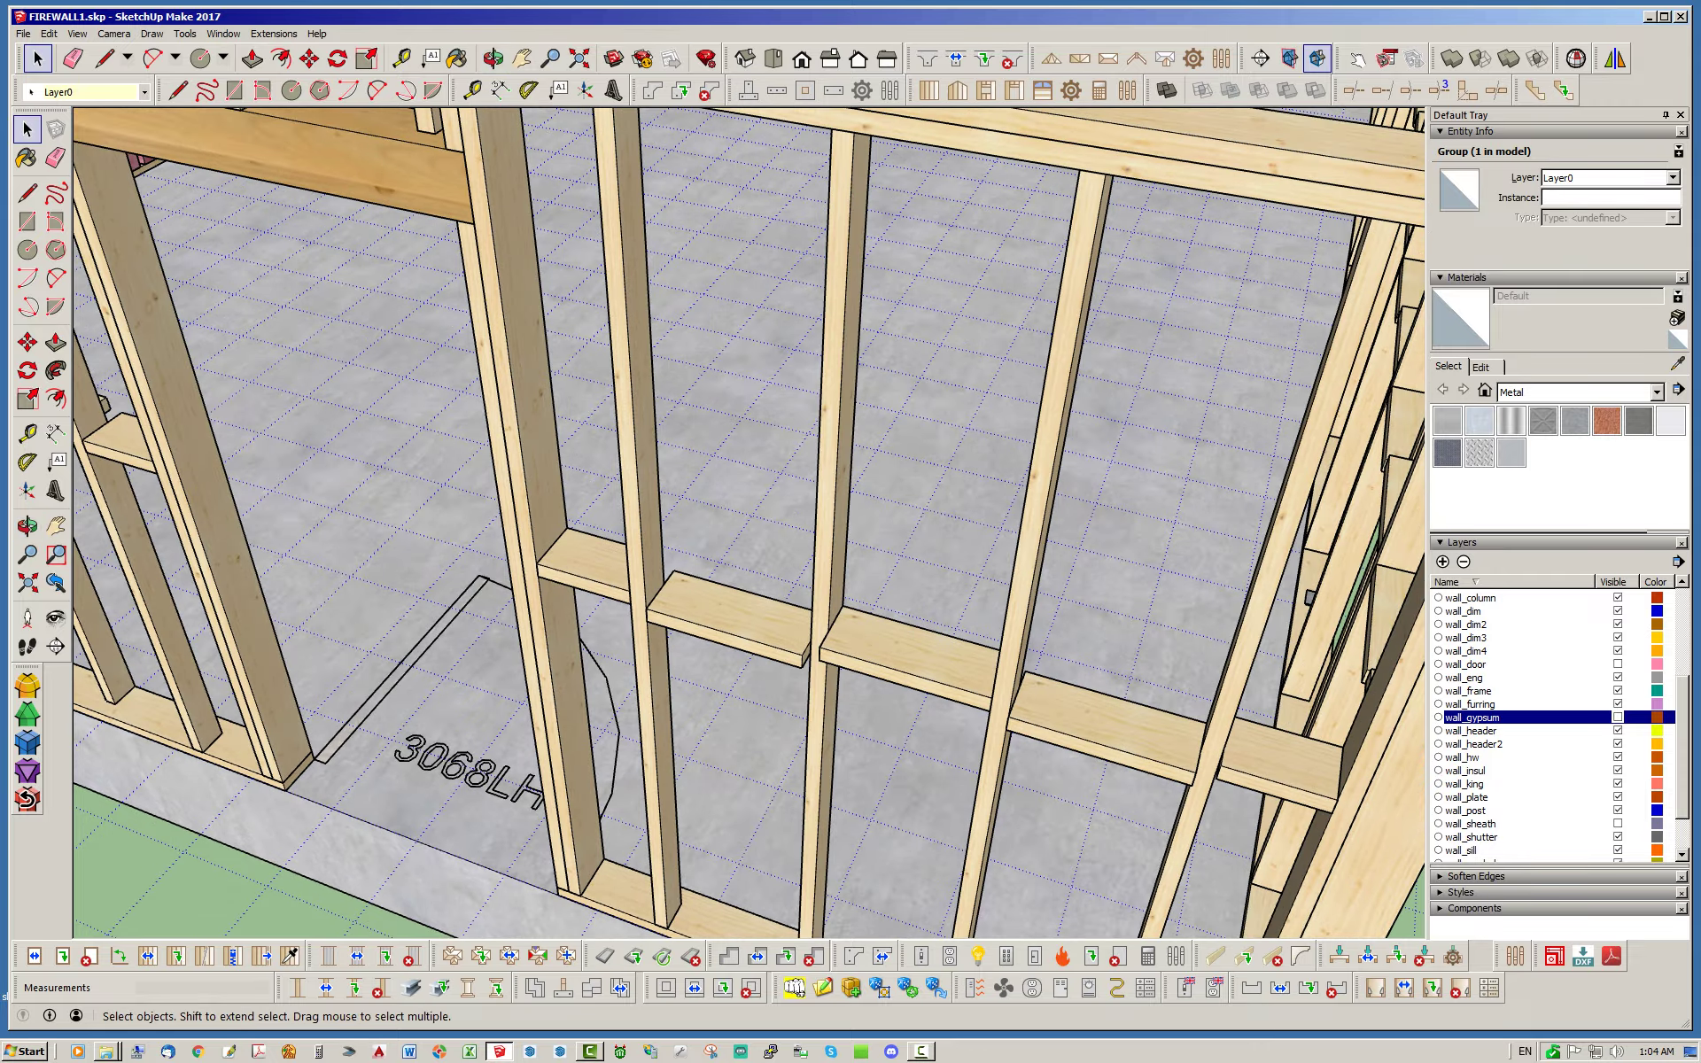
{"action": "scroll", "coordinate": [592, 469], "scroll_direction": "down", "scroll_amount": 4}
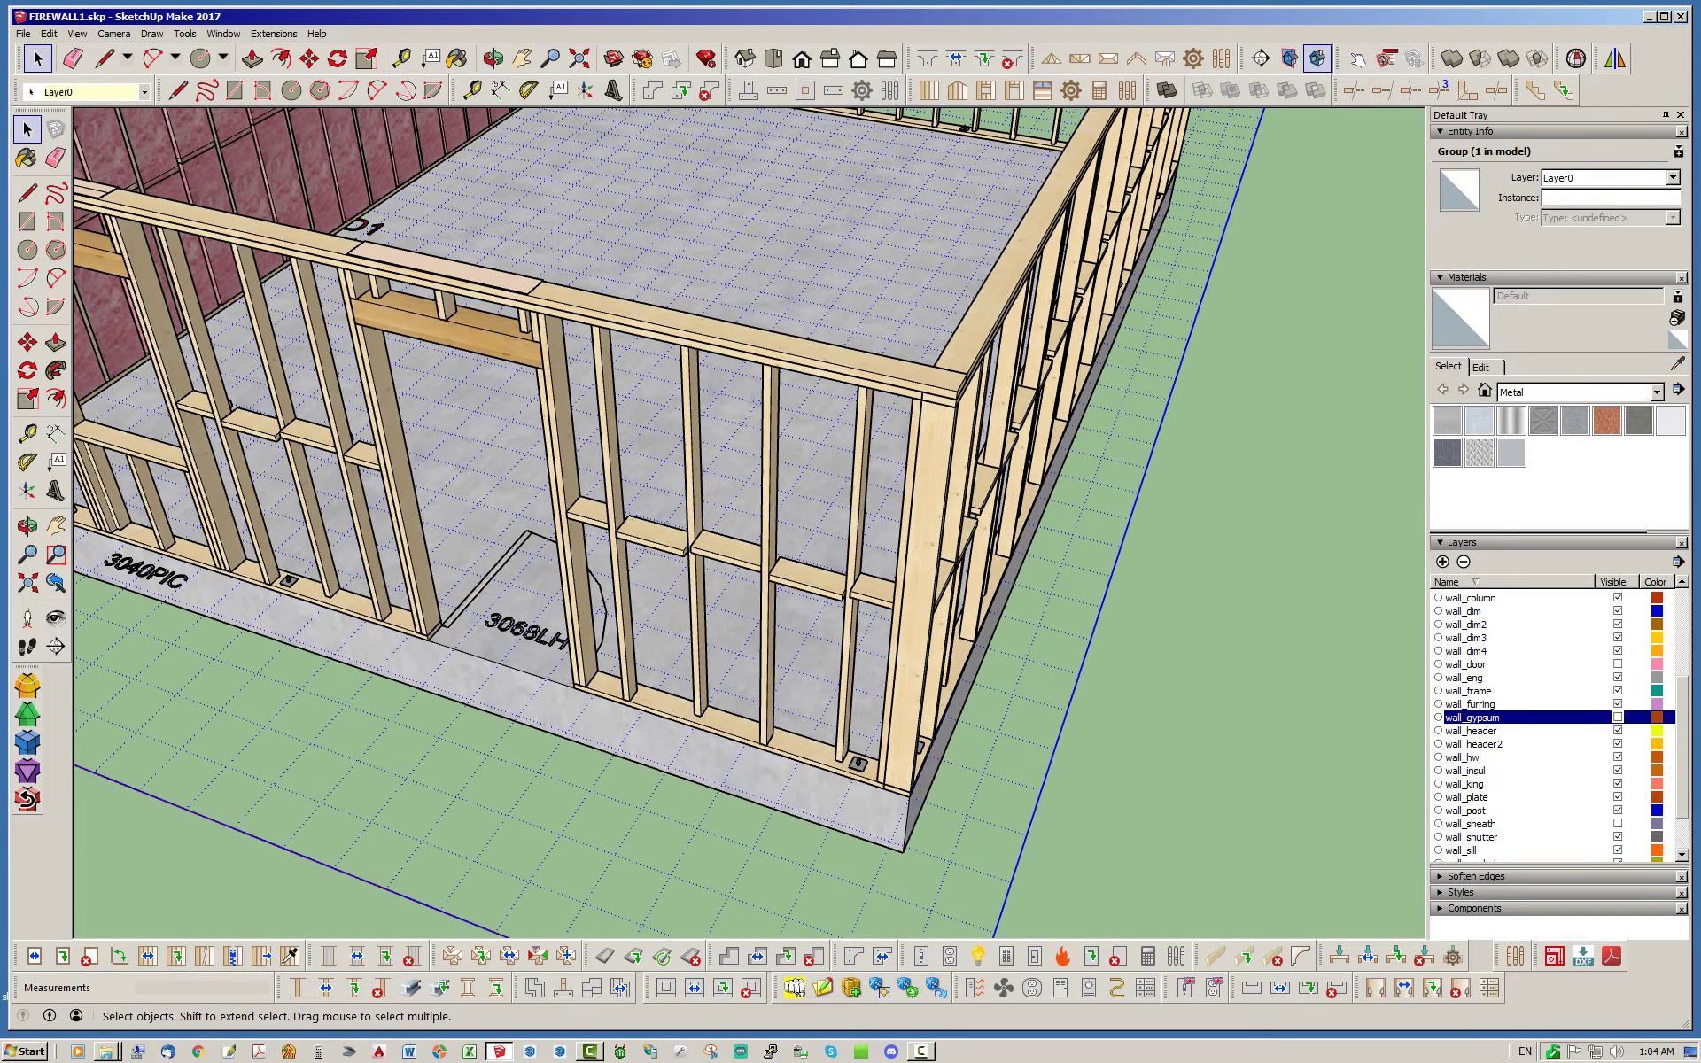
{"action": "middle_click_drag", "start_coordinate": [592, 470], "coordinate": [886, 412]}
{"action": "middle_click_drag", "start_coordinate": [793, 332], "coordinate": [737, 310]}
{"action": "scroll", "coordinate": [737, 310], "scroll_direction": "up", "scroll_amount": 5}
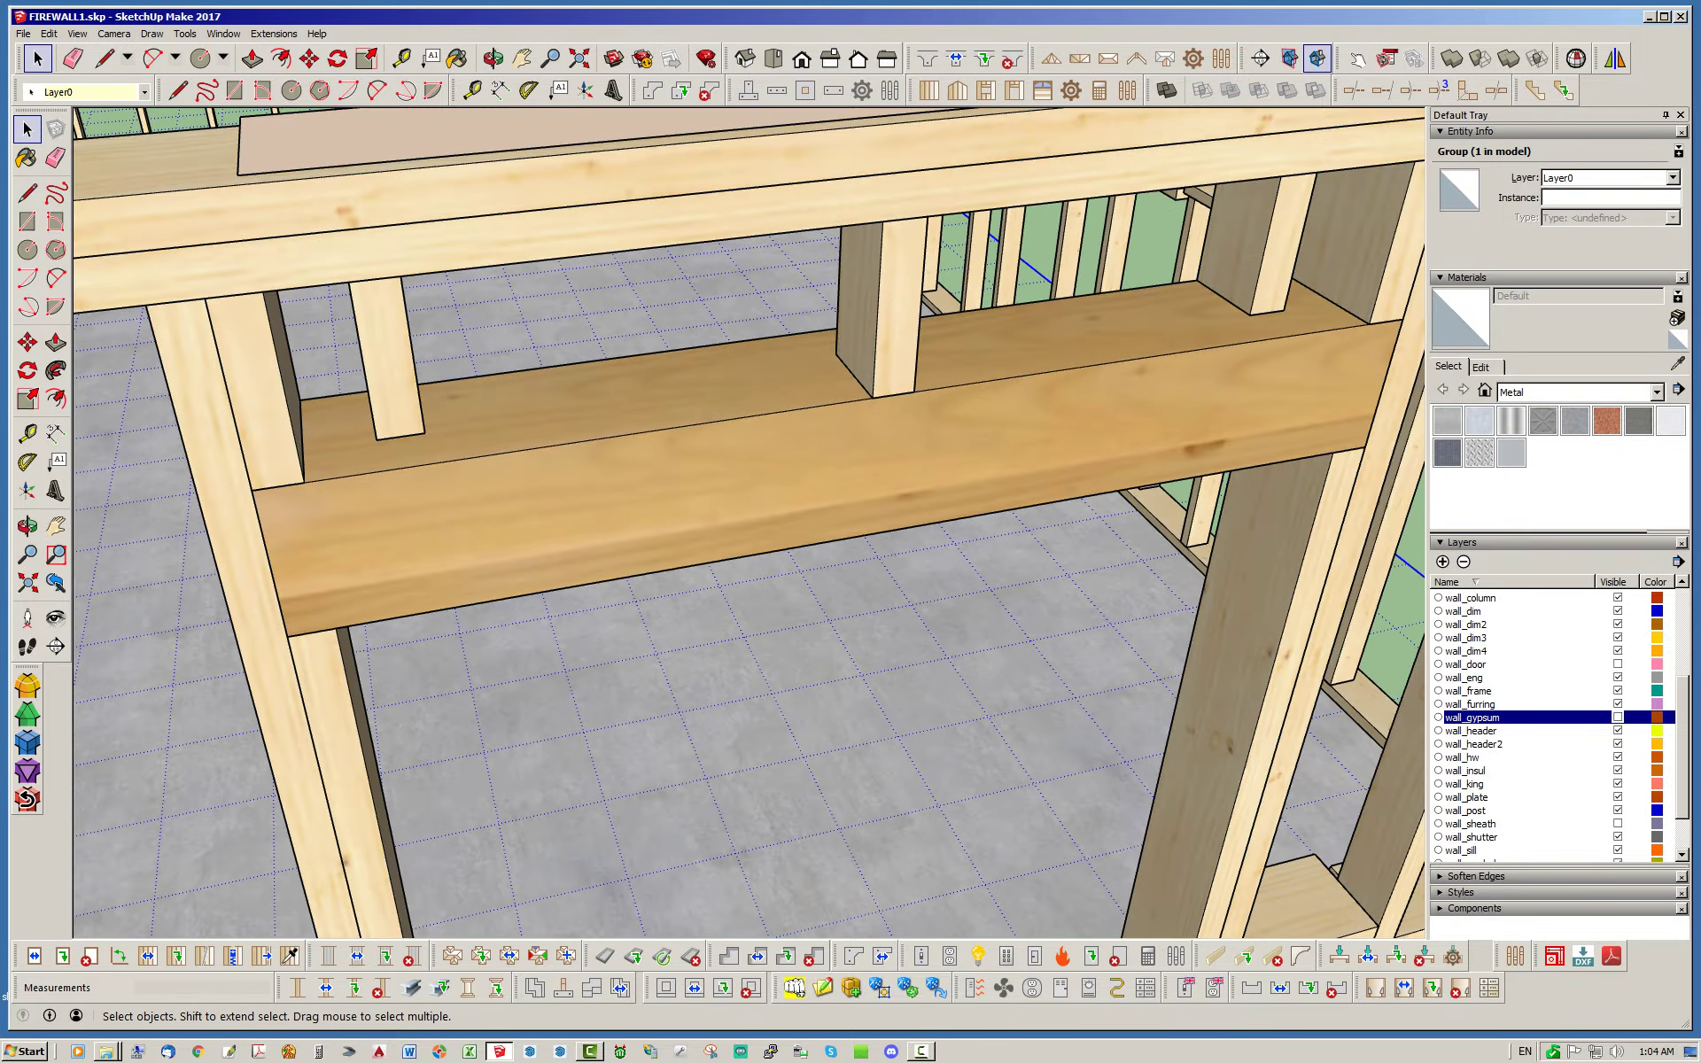
{"action": "scroll", "coordinate": [737, 310], "scroll_direction": "down", "scroll_amount": 5}
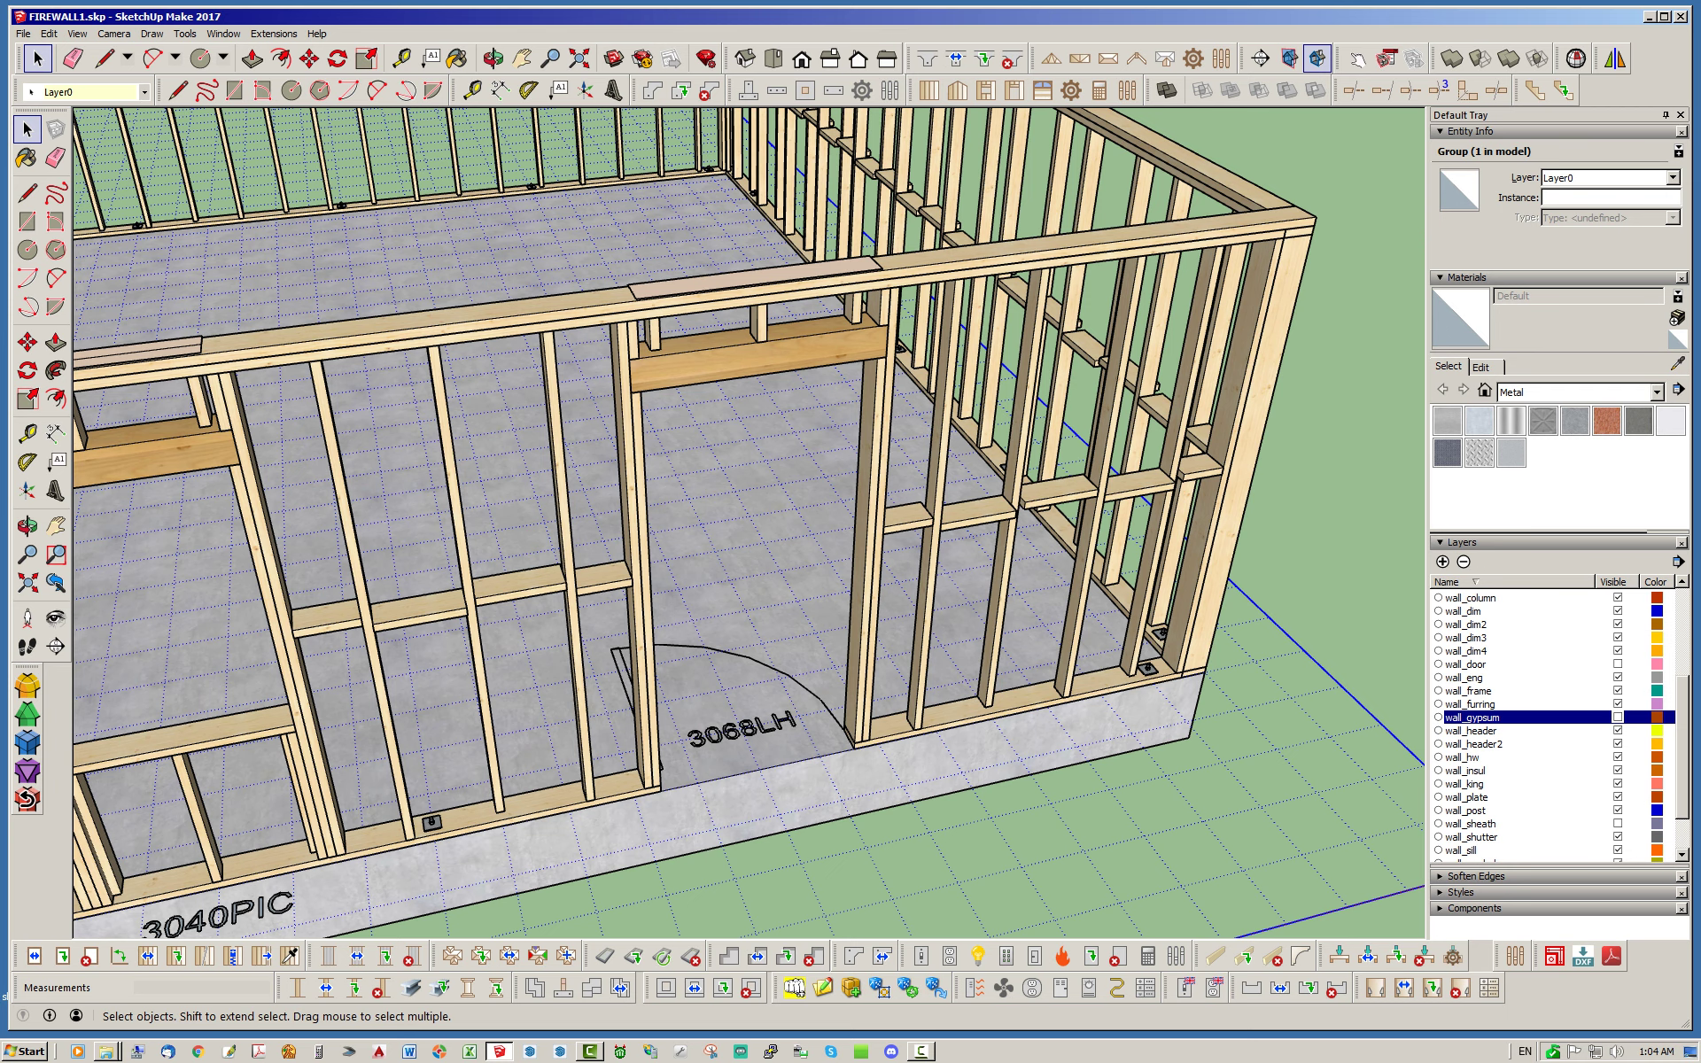
{"action": "scroll", "coordinate": [908, 456], "scroll_direction": "down", "scroll_amount": 3}
{"action": "scroll", "coordinate": [443, 493], "scroll_direction": "up", "scroll_amount": 4}
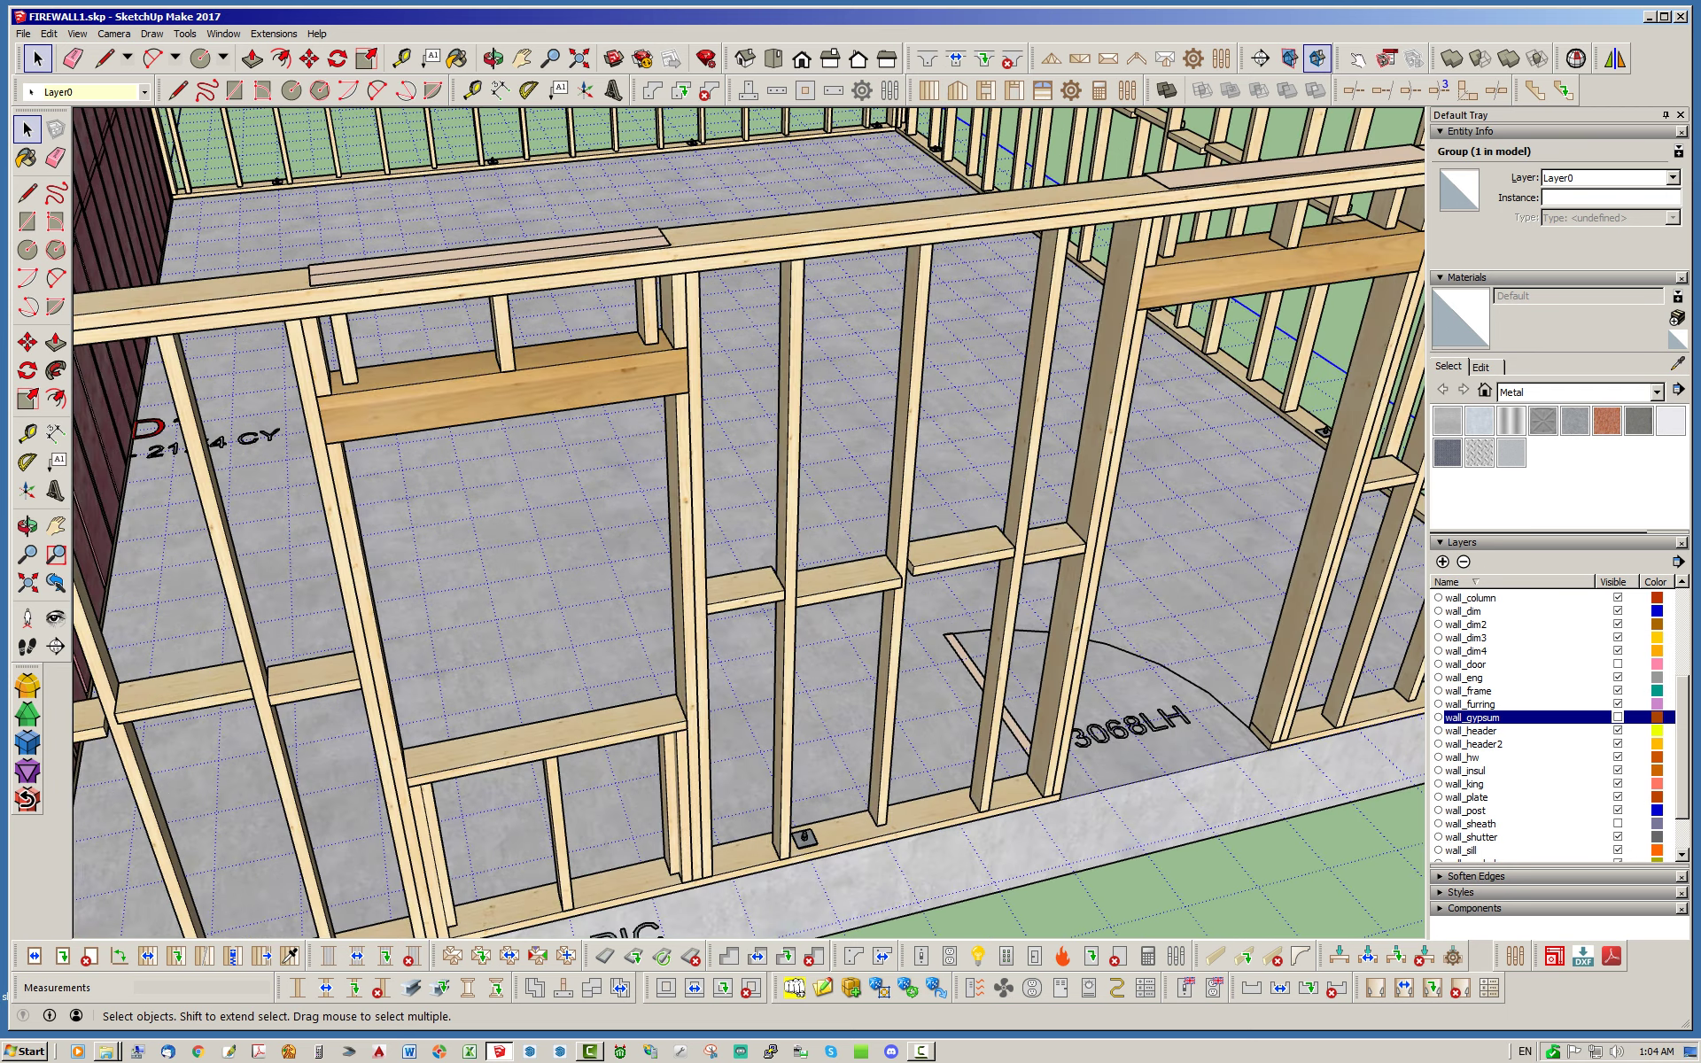
Examine the junction of the insulated dividing wall with WALL1 and the framing along WALL1 to its outer corner.
{"action": "middle_click_drag", "start_coordinate": [642, 531], "coordinate": [748, 646]}
{"action": "scroll", "coordinate": [749, 647], "scroll_direction": "up", "scroll_amount": 3}
{"action": "scroll", "coordinate": [748, 646], "scroll_direction": "down", "scroll_amount": 3}
{"action": "scroll", "coordinate": [749, 531], "scroll_direction": "down", "scroll_amount": 3}
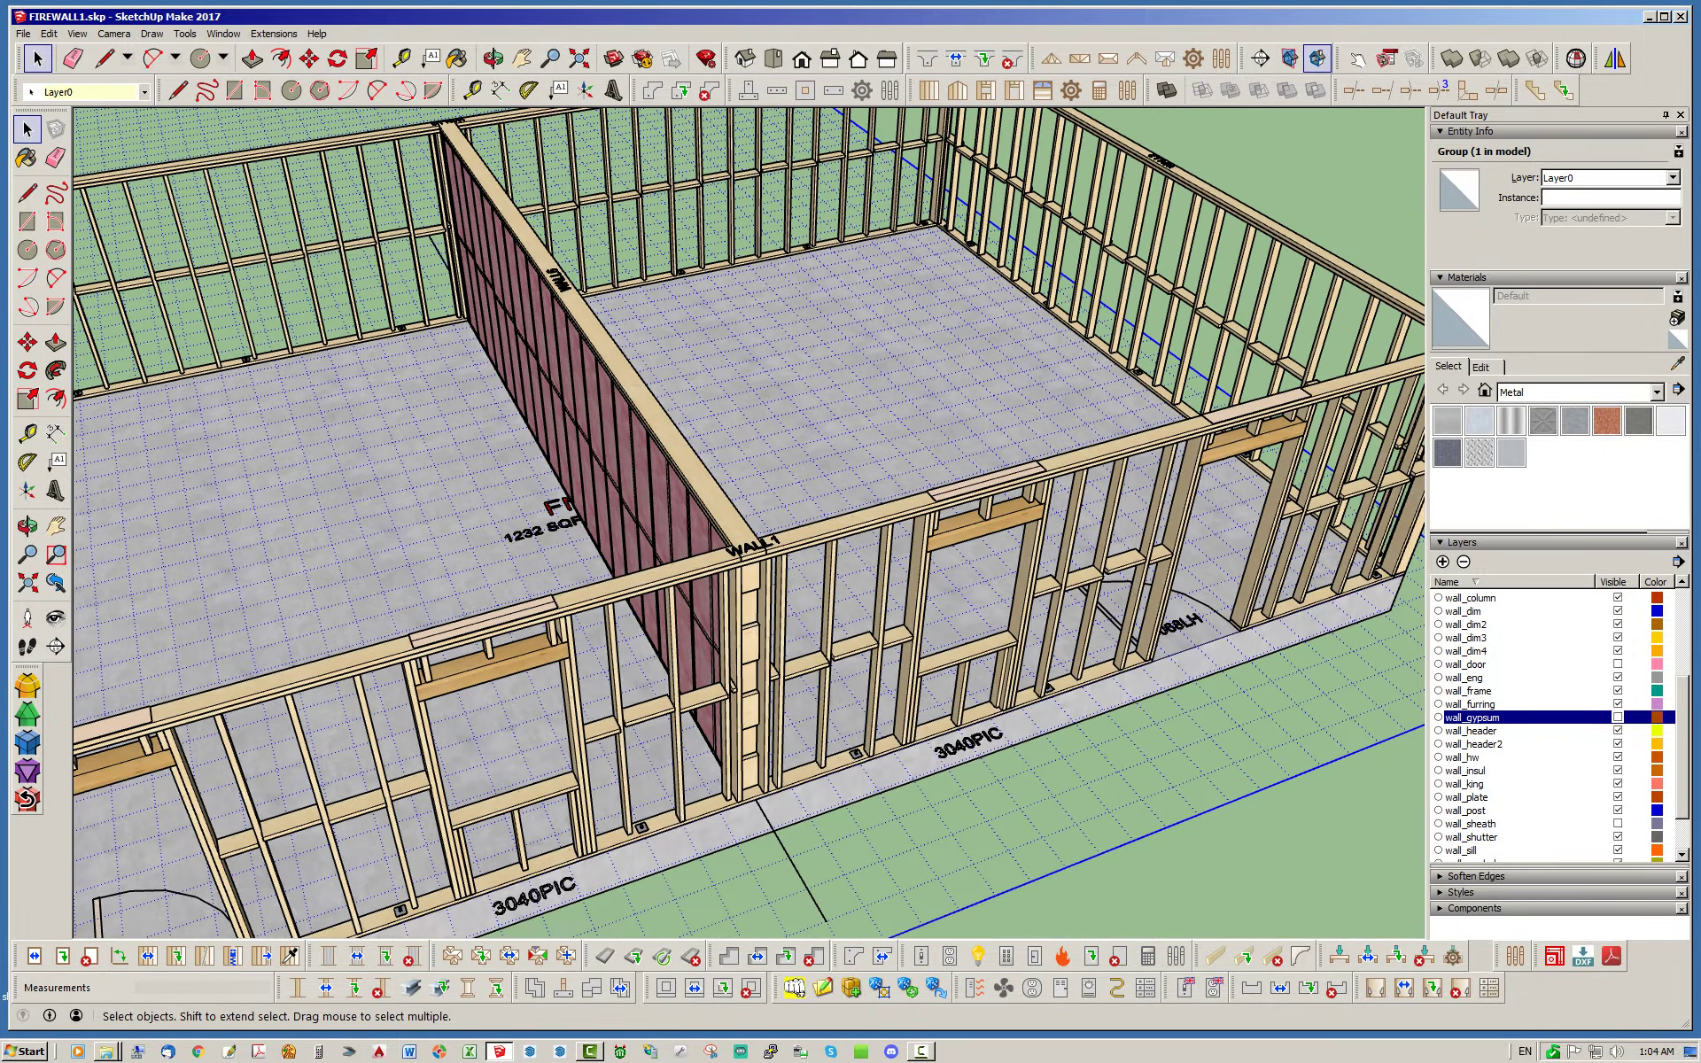
{"action": "scroll", "coordinate": [734, 686], "scroll_direction": "down", "scroll_amount": 2}
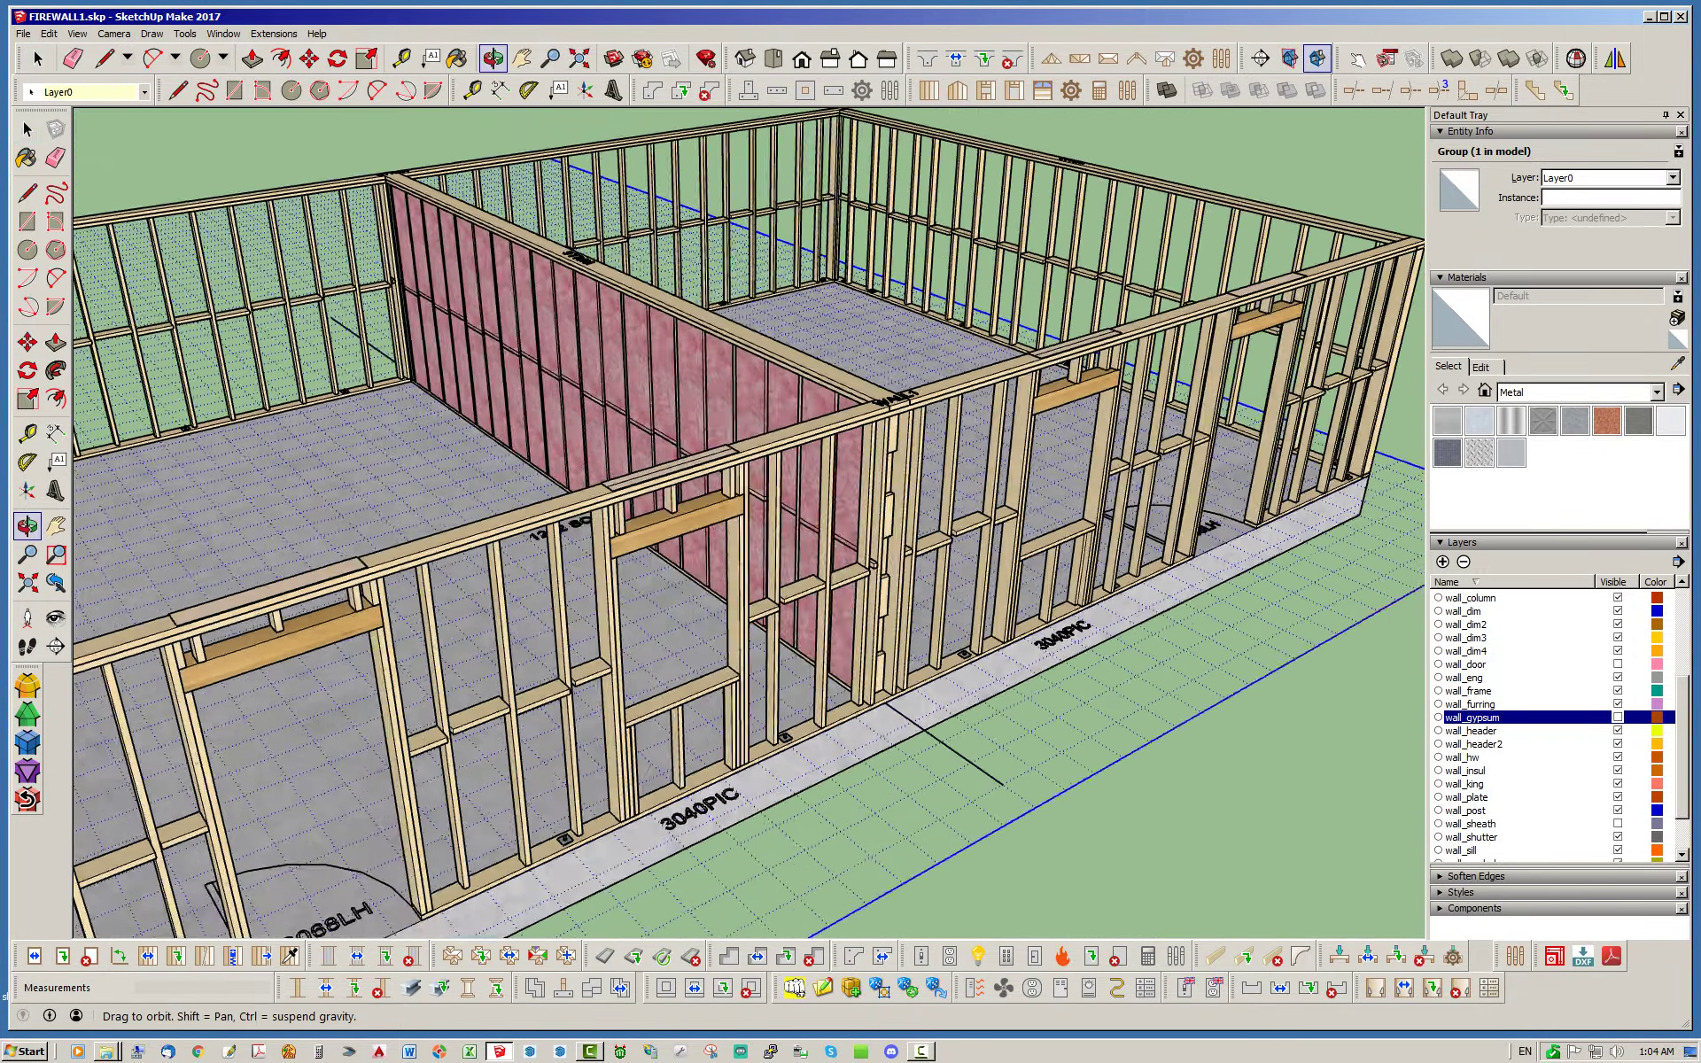
{"action": "scroll", "coordinate": [734, 687], "scroll_direction": "up", "scroll_amount": 5}
{"action": "scroll", "coordinate": [868, 448], "scroll_direction": "down", "scroll_amount": 3}
{"action": "middle_click_drag", "start_coordinate": [886, 447], "coordinate": [801, 545]}
{"action": "scroll", "coordinate": [802, 545], "scroll_direction": "down", "scroll_amount": 3}
{"action": "scroll", "coordinate": [779, 567], "scroll_direction": "down", "scroll_amount": 3}
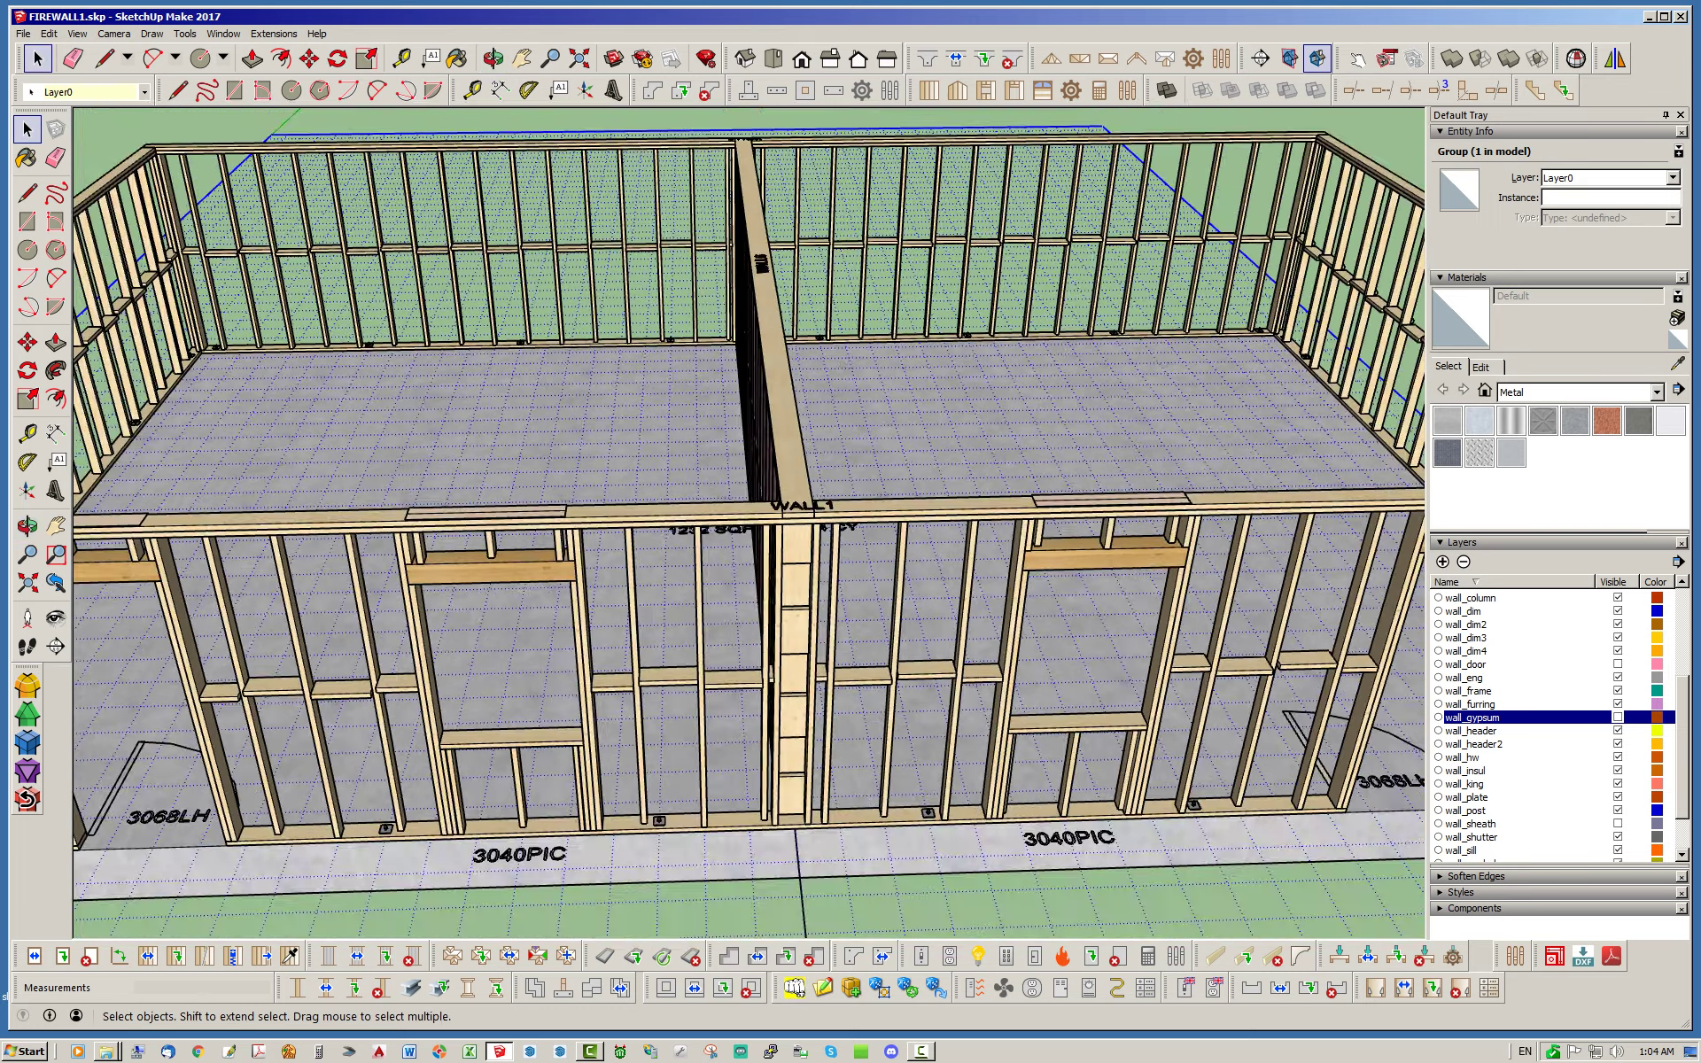
{"action": "scroll", "coordinate": [780, 567], "scroll_direction": "up", "scroll_amount": 5}
{"action": "scroll", "coordinate": [780, 567], "scroll_direction": "down", "scroll_amount": 3}
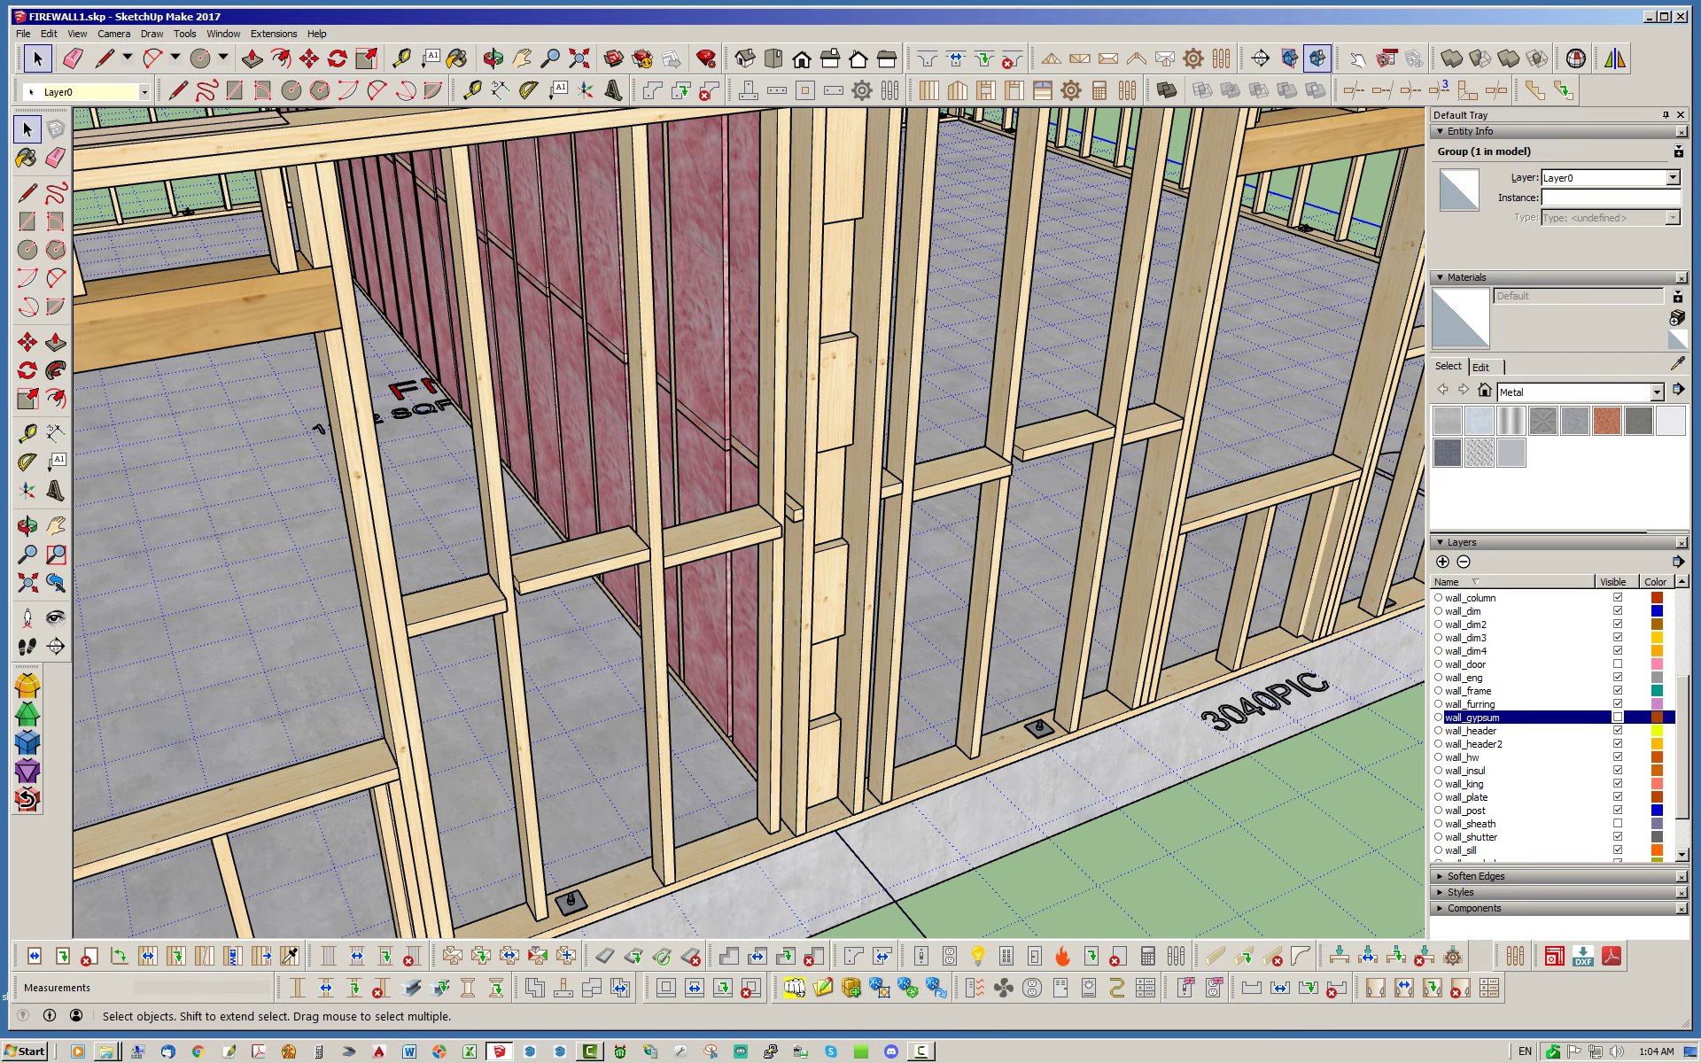
{"action": "scroll", "coordinate": [780, 567], "scroll_direction": "up", "scroll_amount": 1}
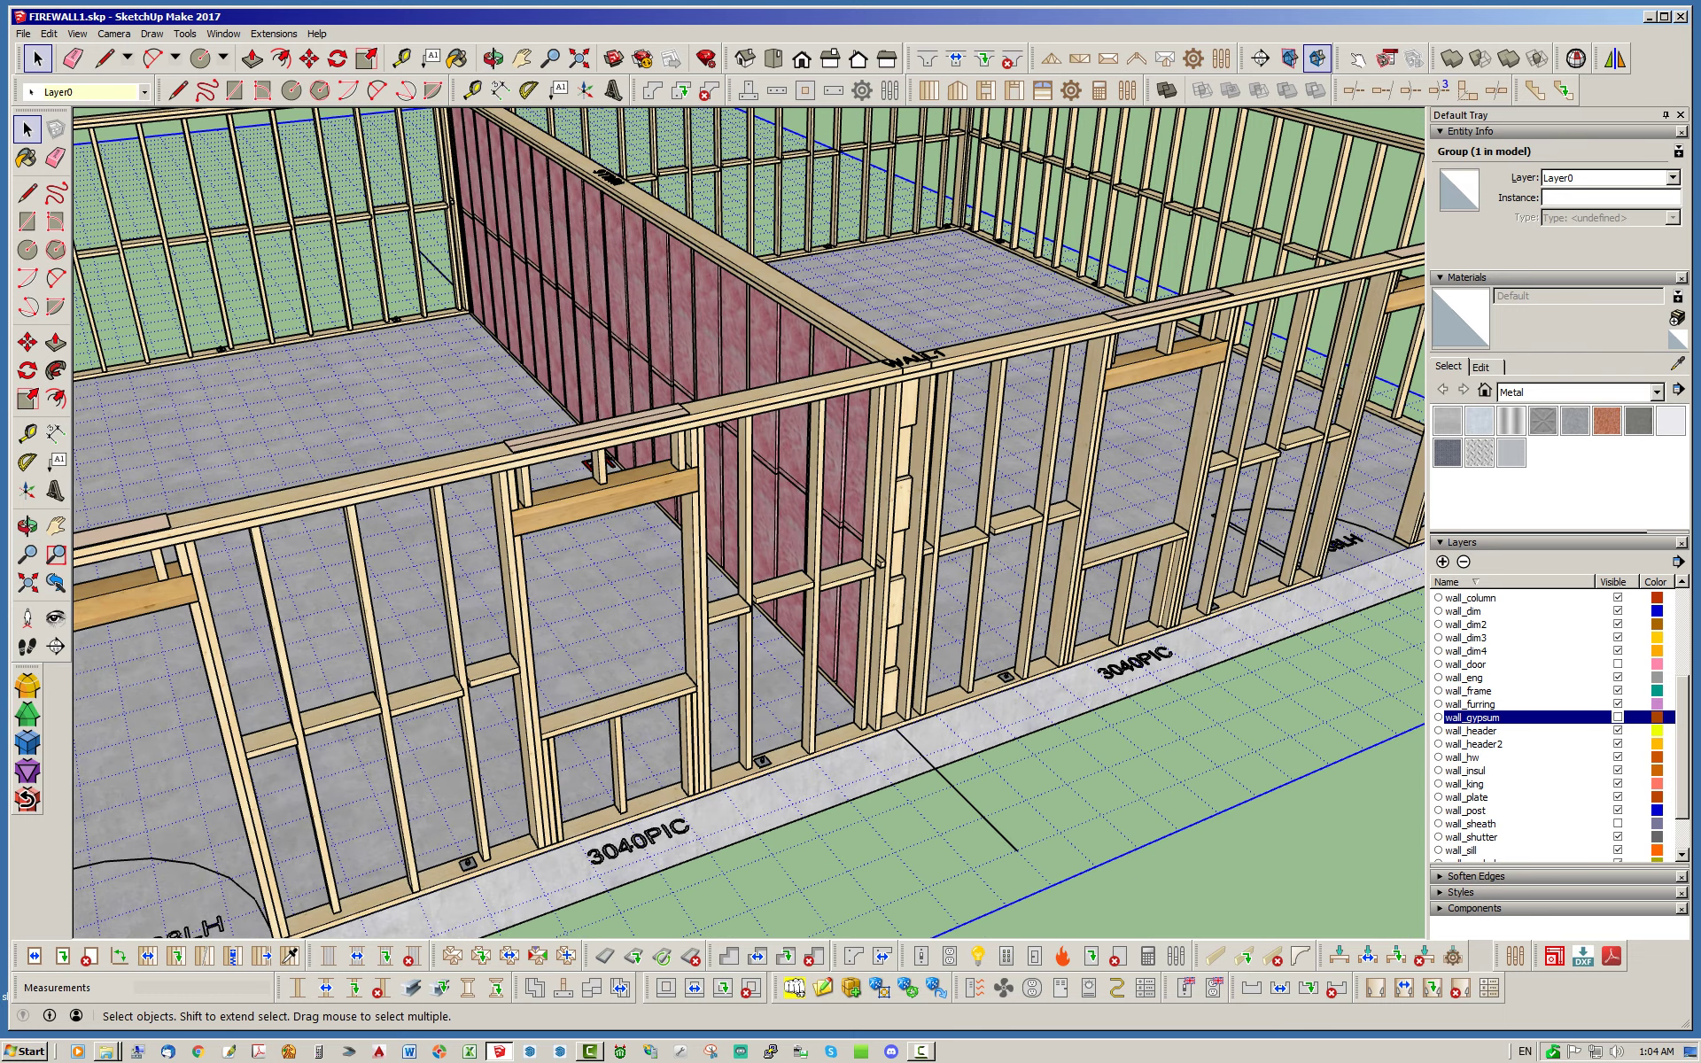
{"action": "scroll", "coordinate": [902, 470], "scroll_direction": "down", "scroll_amount": 3}
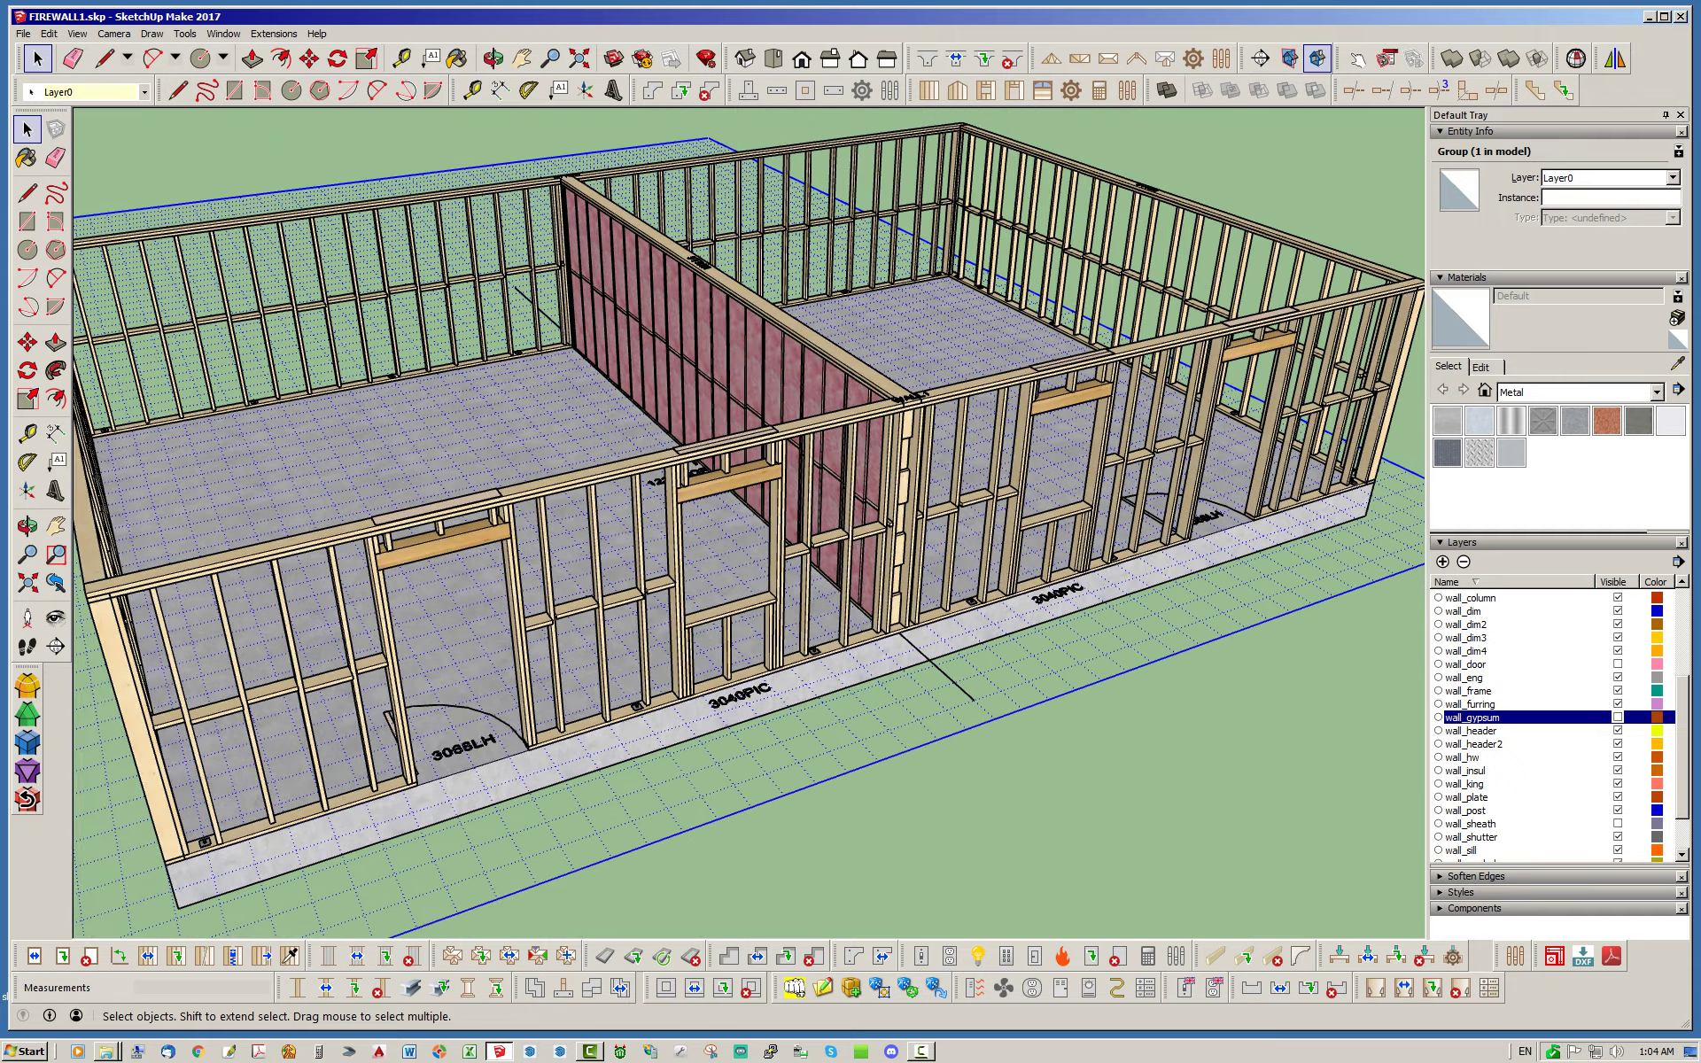
{"action": "scroll", "coordinate": [260, 848], "scroll_direction": "up", "scroll_amount": 3}
{"action": "middle_click_drag", "start_coordinate": [260, 848], "coordinate": [519, 646]}
{"action": "scroll", "coordinate": [518, 646], "scroll_direction": "up", "scroll_amount": 2}
{"action": "scroll", "coordinate": [746, 523], "scroll_direction": "down", "scroll_amount": 8}
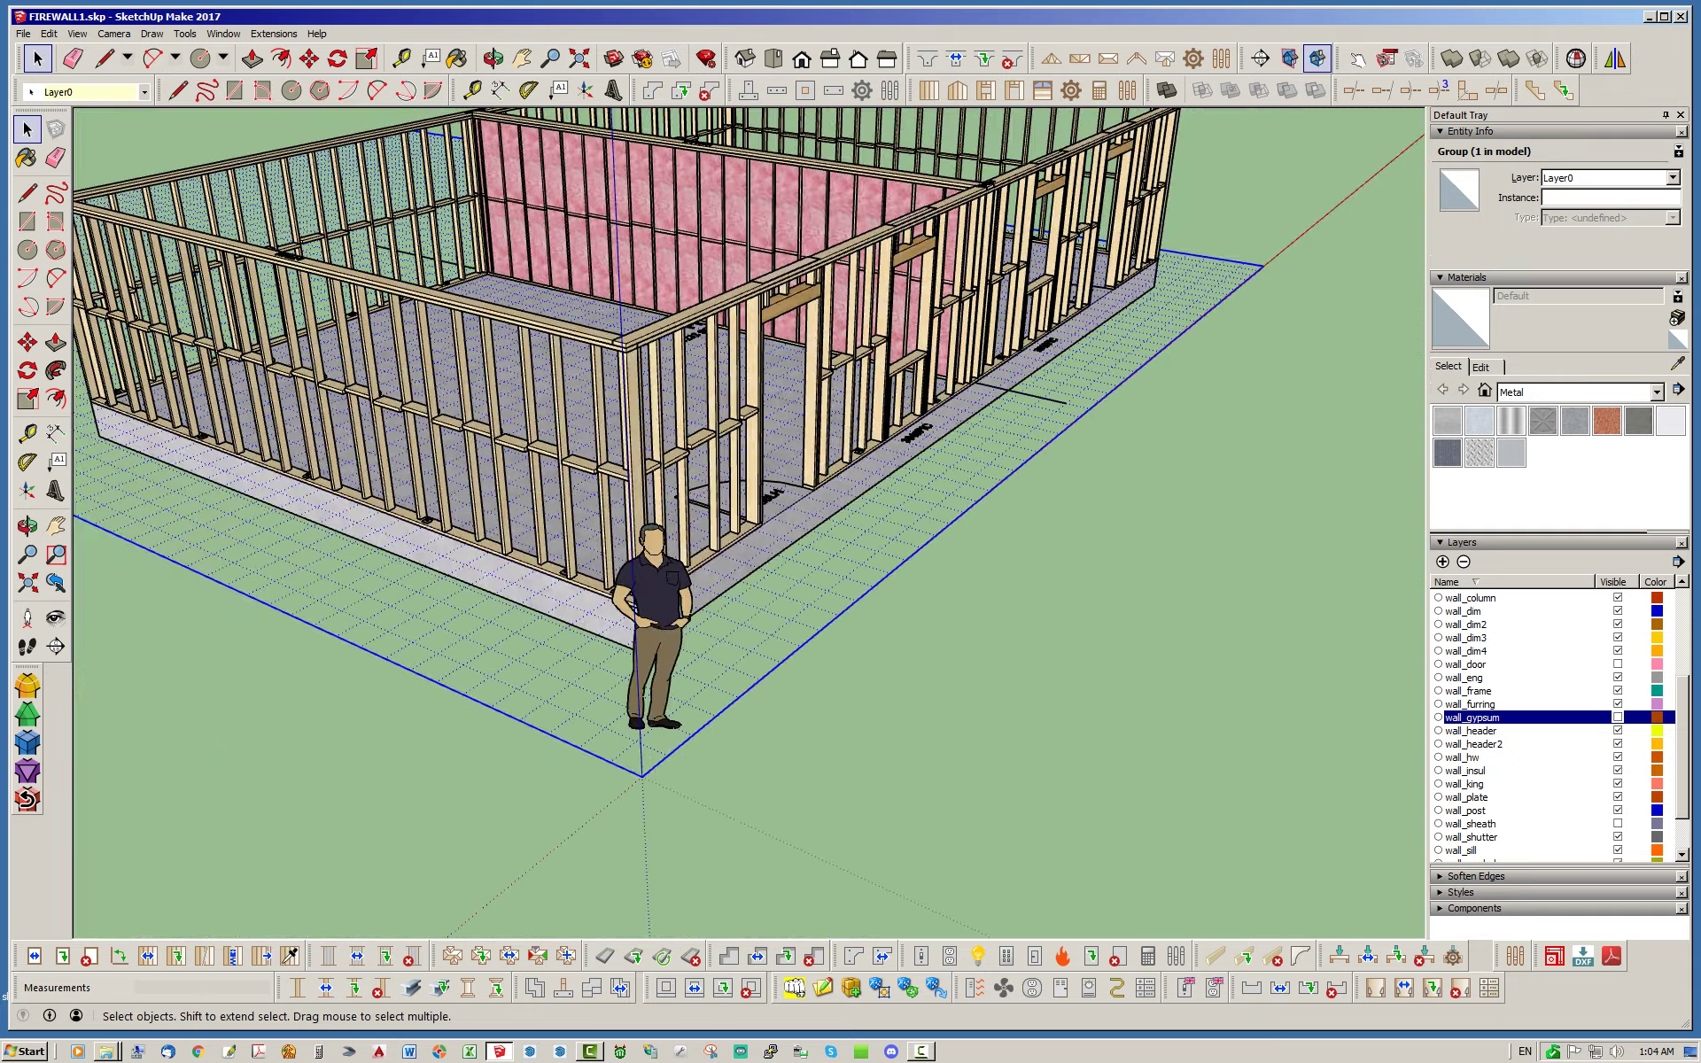
Clear the selection and view the whole building around to the WALL3 side.
{"action": "middle_click_drag", "start_coordinate": [761, 518], "coordinate": [522, 576]}
{"action": "left_click", "coordinate": [846, 700]}
{"action": "middle_click_drag", "start_coordinate": [846, 700], "coordinate": [452, 522]}
{"action": "scroll", "coordinate": [443, 443], "scroll_direction": "down", "scroll_amount": 1}
{"action": "middle_click_drag", "start_coordinate": [443, 443], "coordinate": [212, 496]}
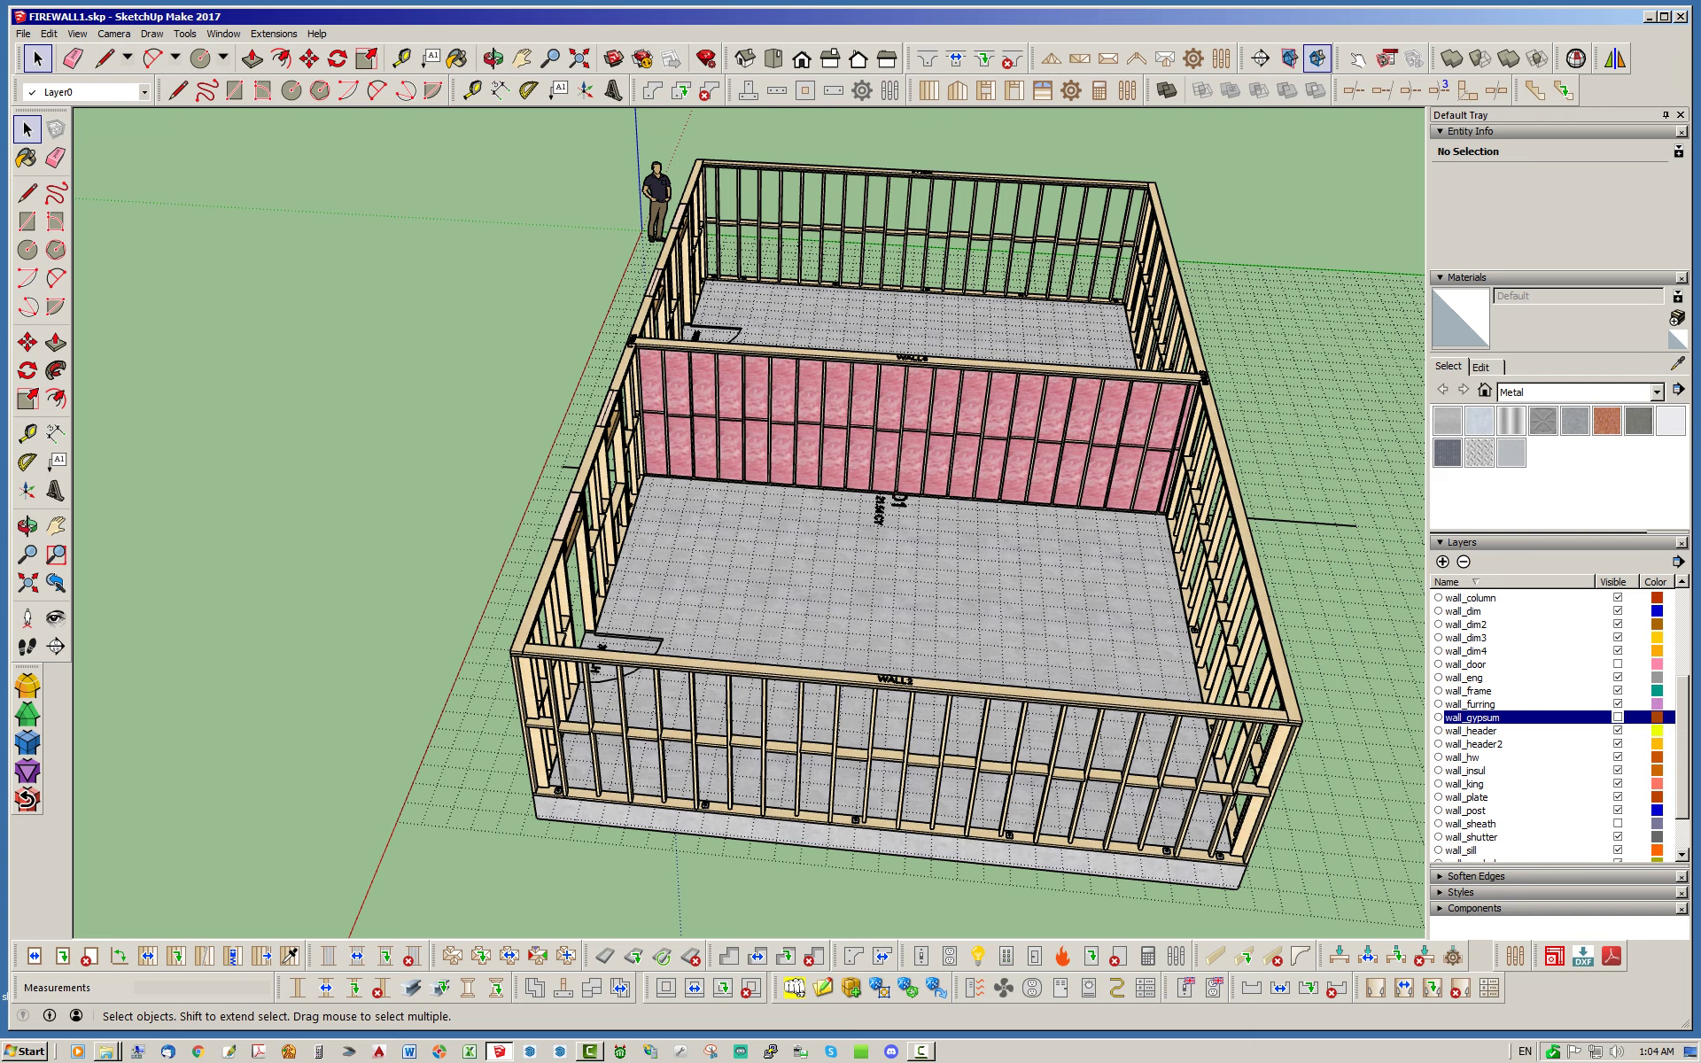
{"action": "middle_click_drag", "start_coordinate": [638, 479], "coordinate": [177, 425]}
{"action": "scroll", "coordinate": [160, 390], "scroll_direction": "down", "scroll_amount": 1}
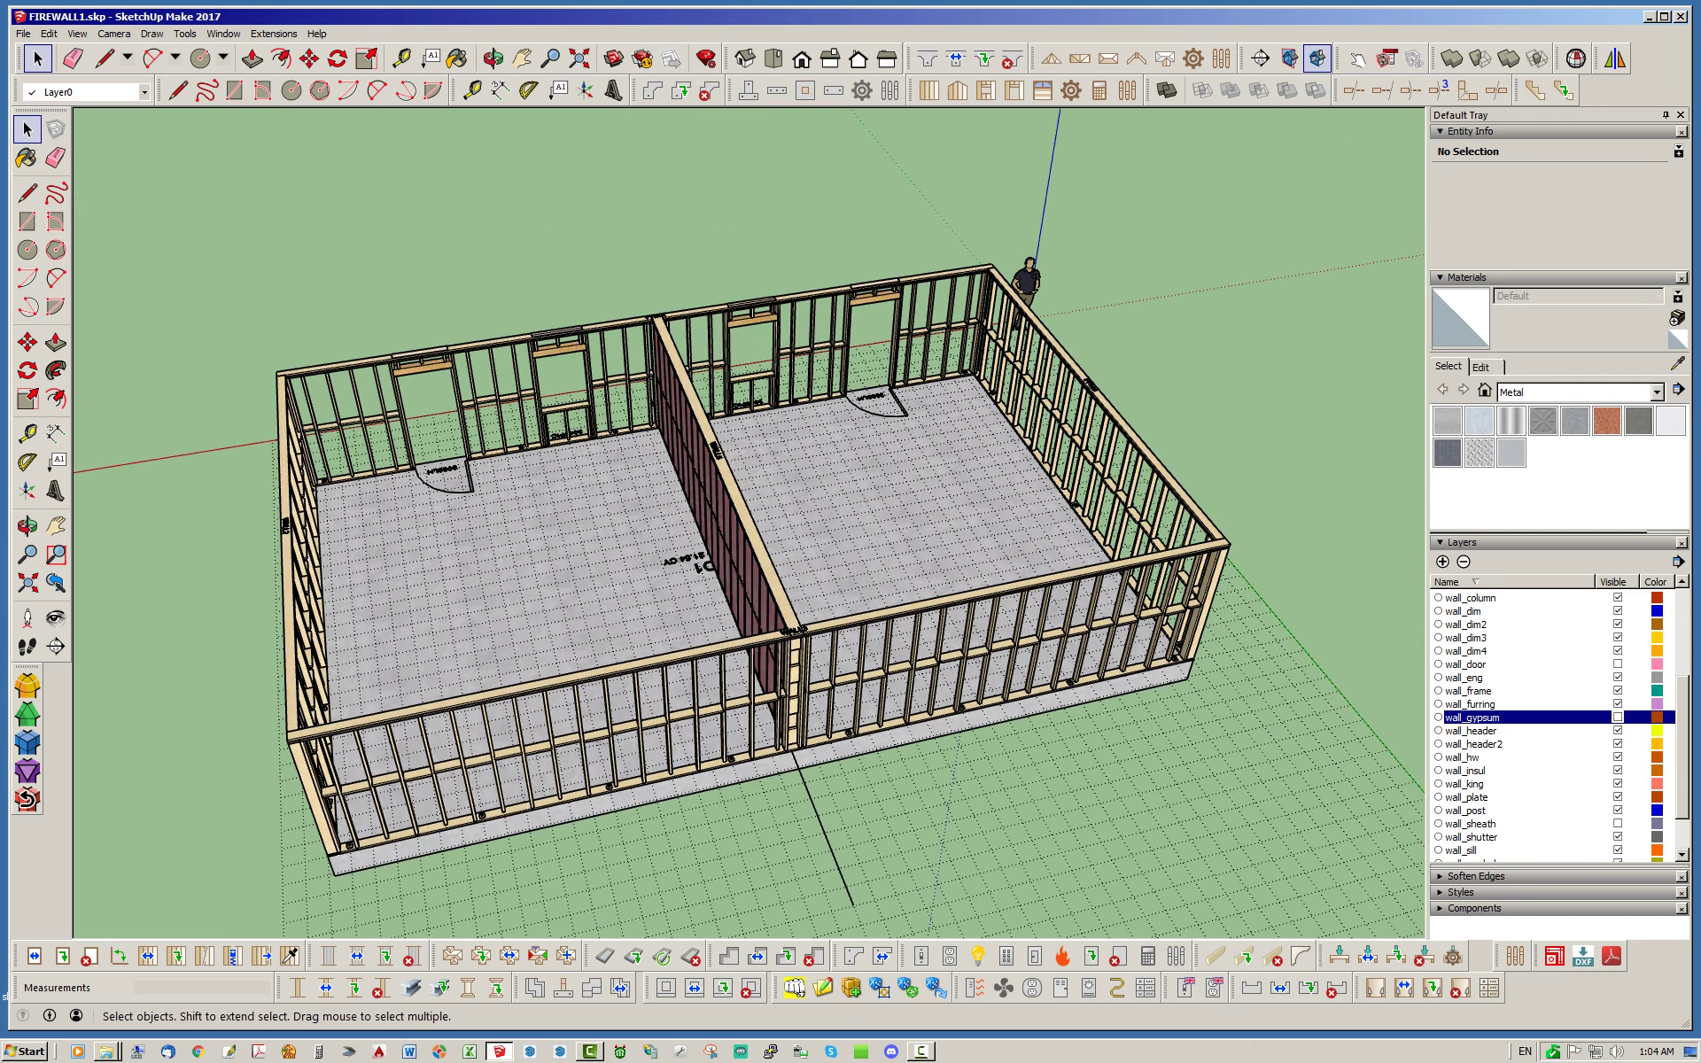
Edit the dividing wall WALL6 to set Wall Gypsum 2 to YES and update the assembly.
{"action": "scroll", "coordinate": [894, 868], "scroll_direction": "up", "scroll_amount": 3}
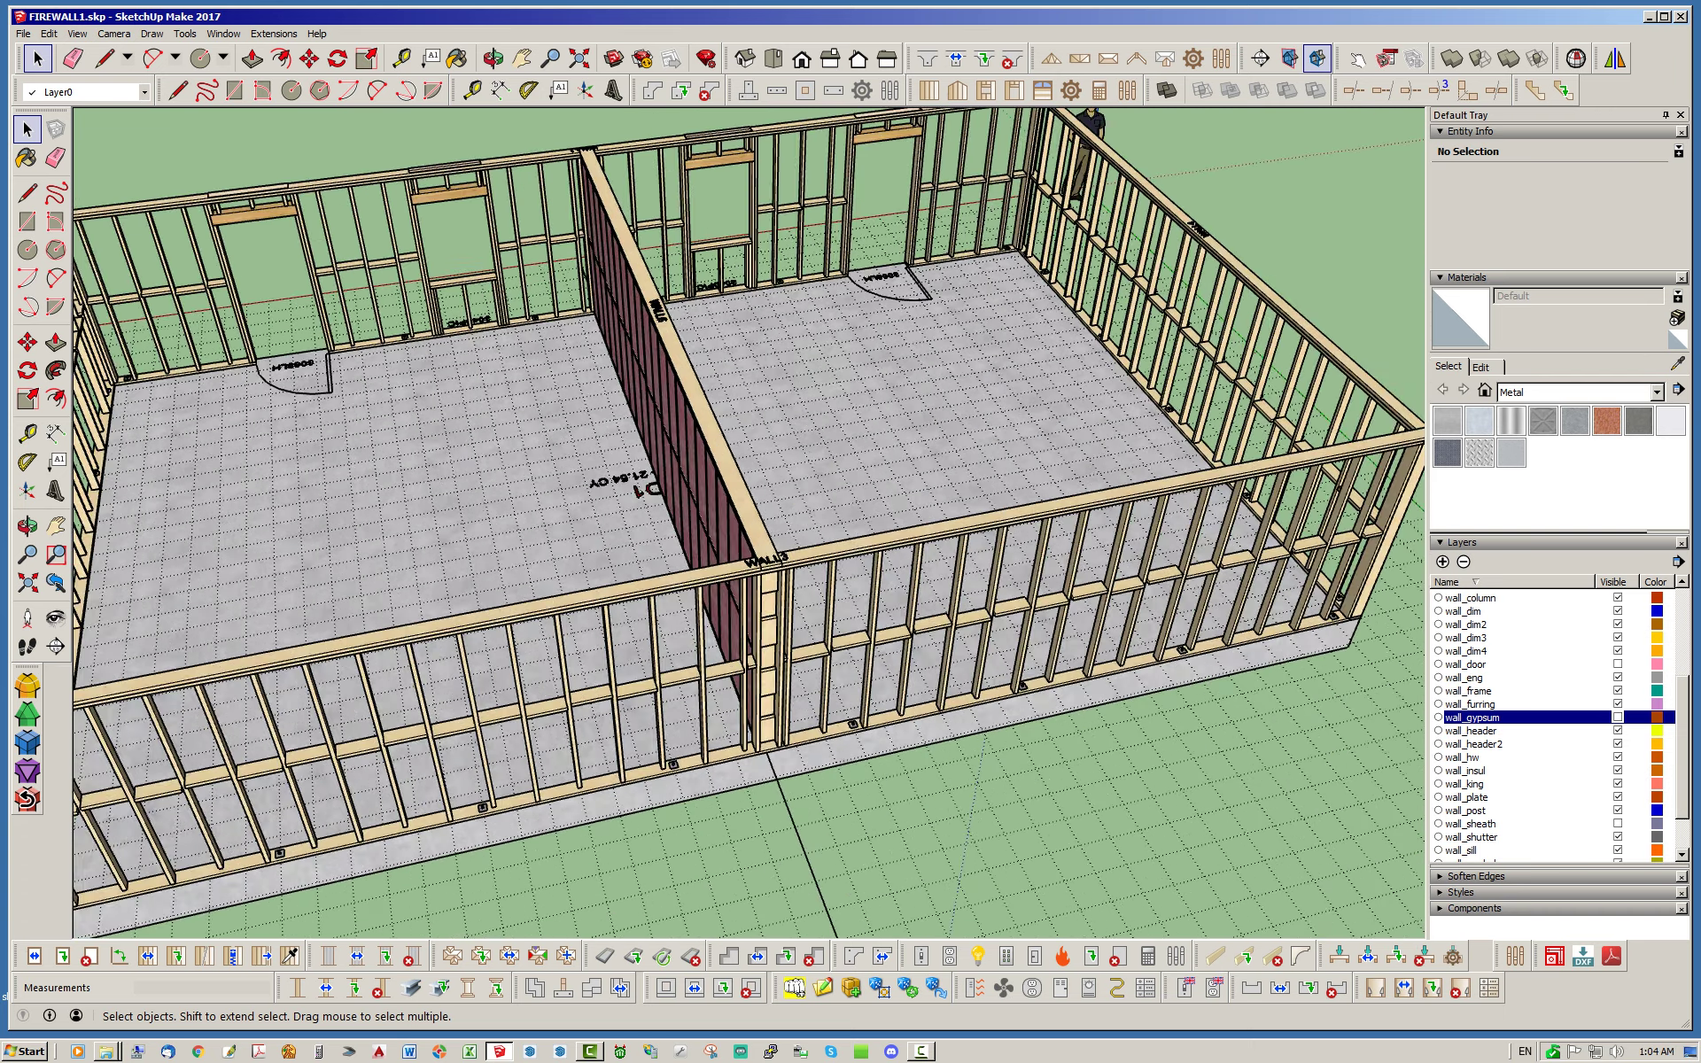
{"action": "left_click", "coordinate": [730, 470]}
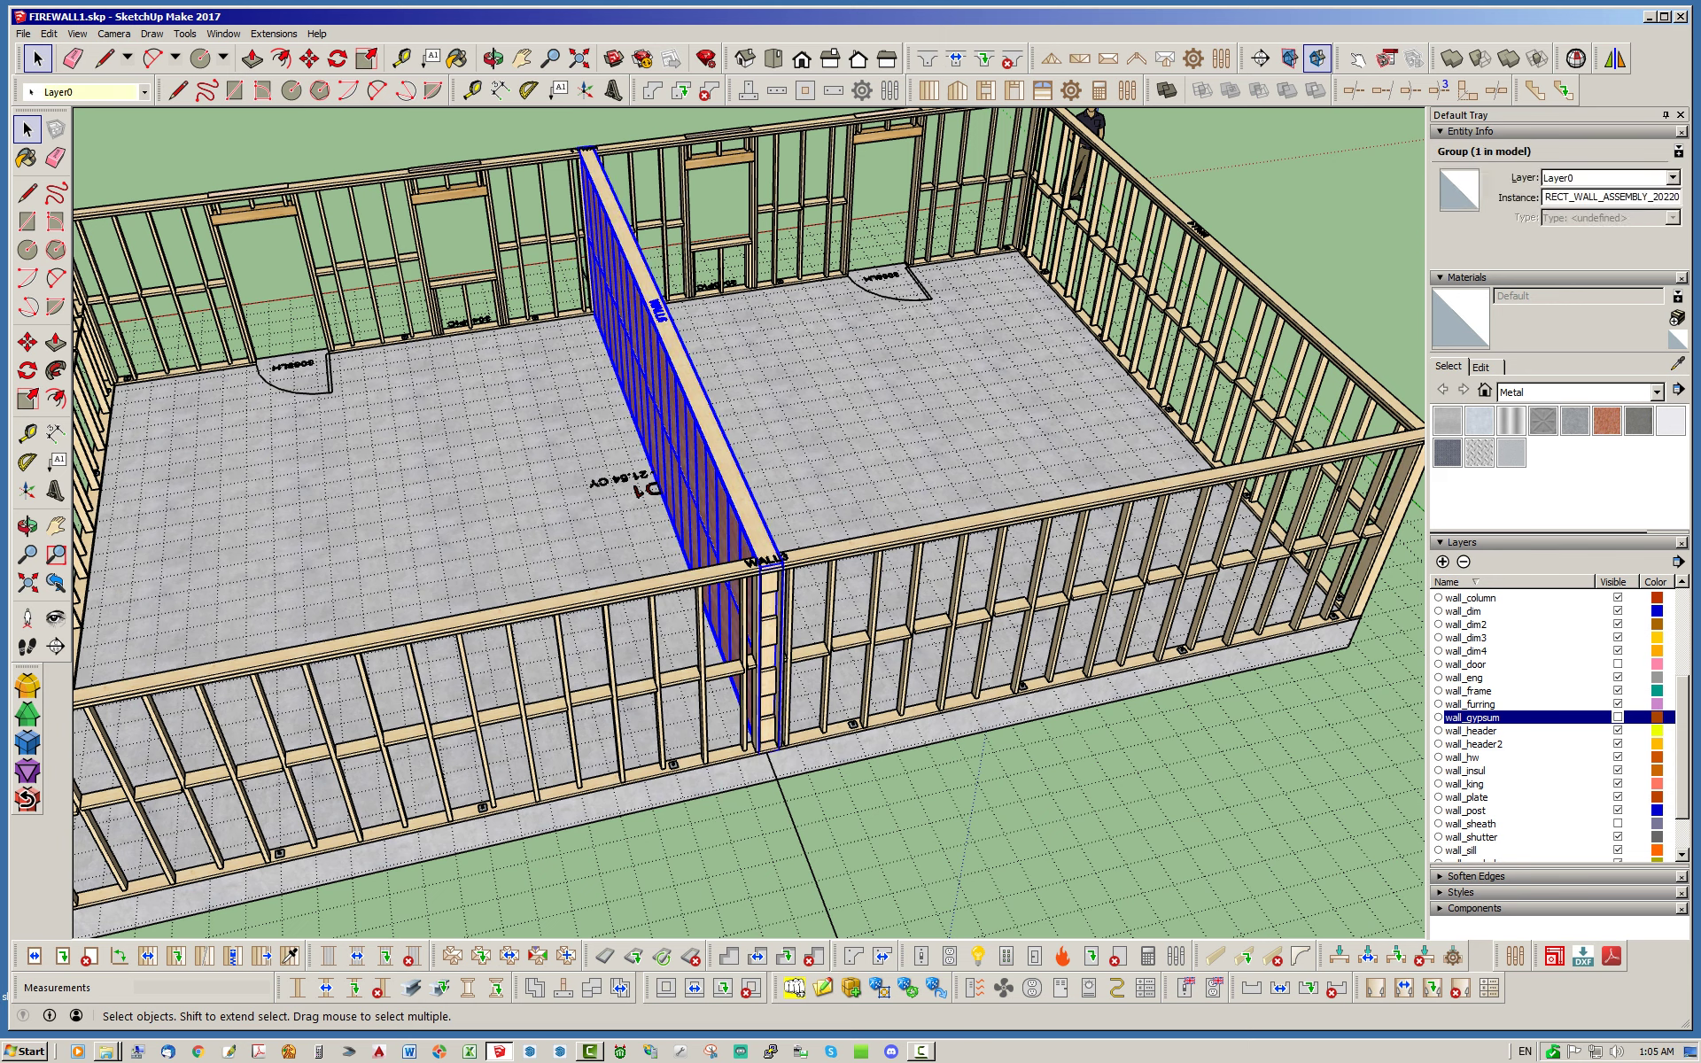
{"action": "right_click", "coordinate": [750, 508]}
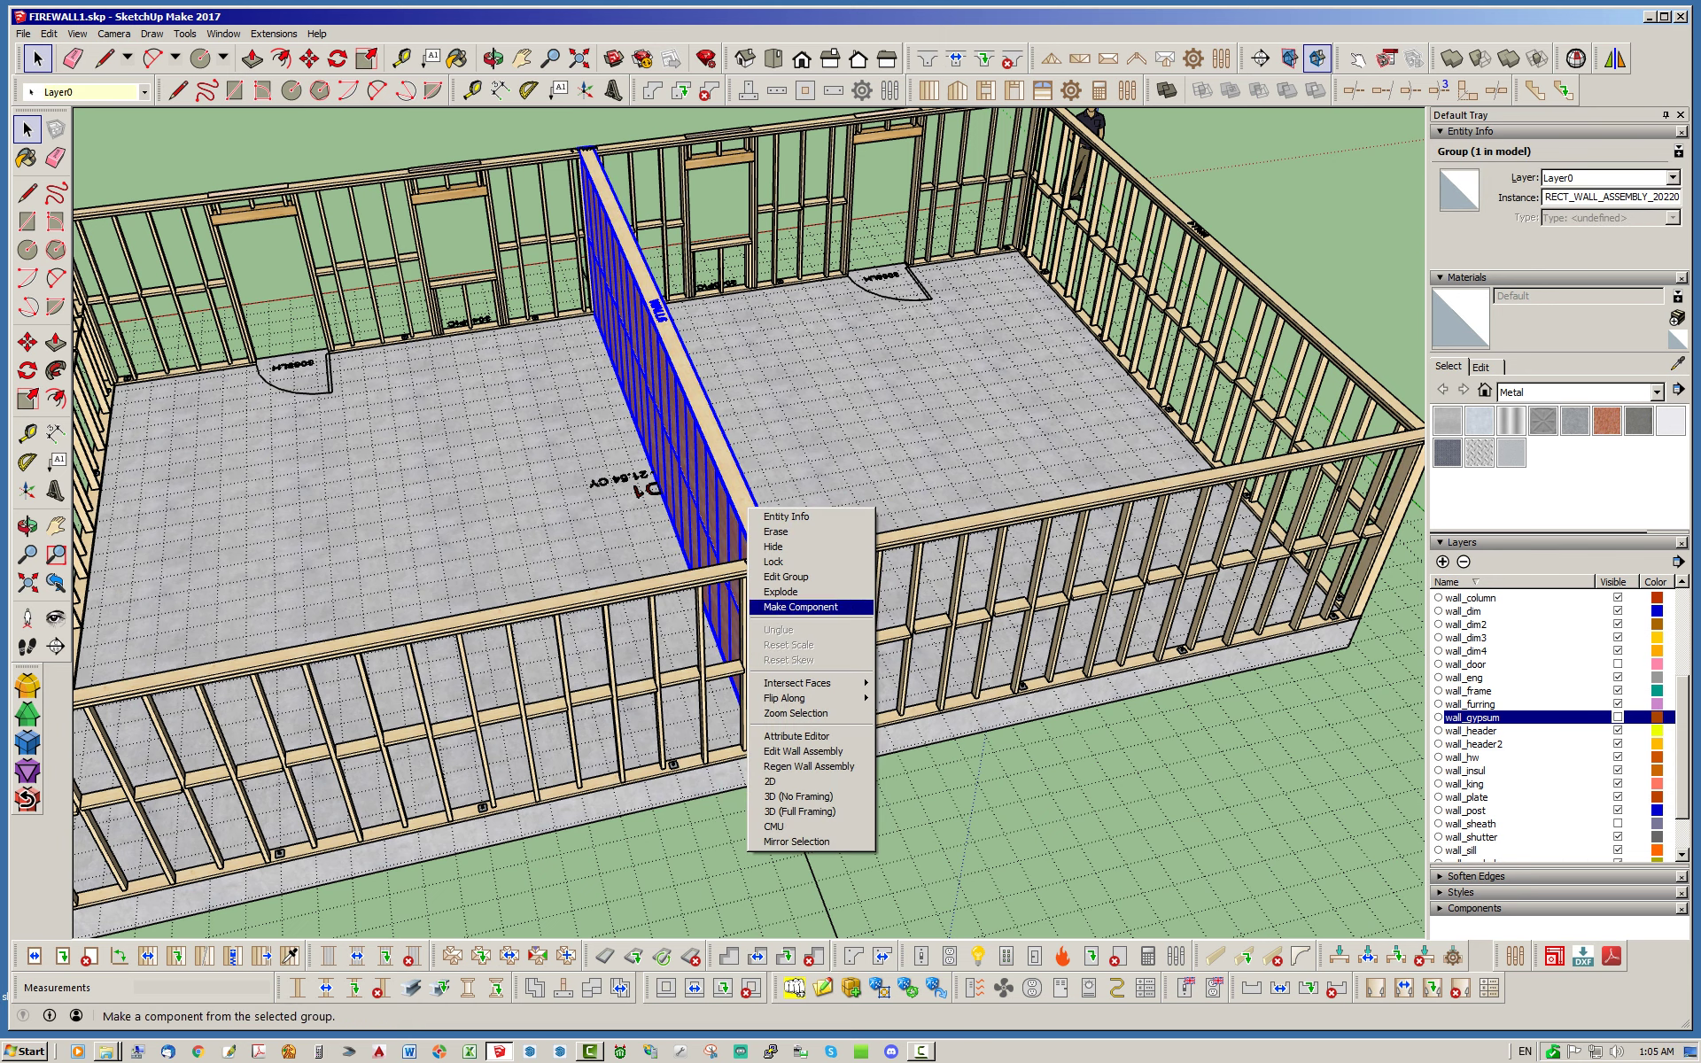
{"action": "left_click", "coordinate": [803, 751]}
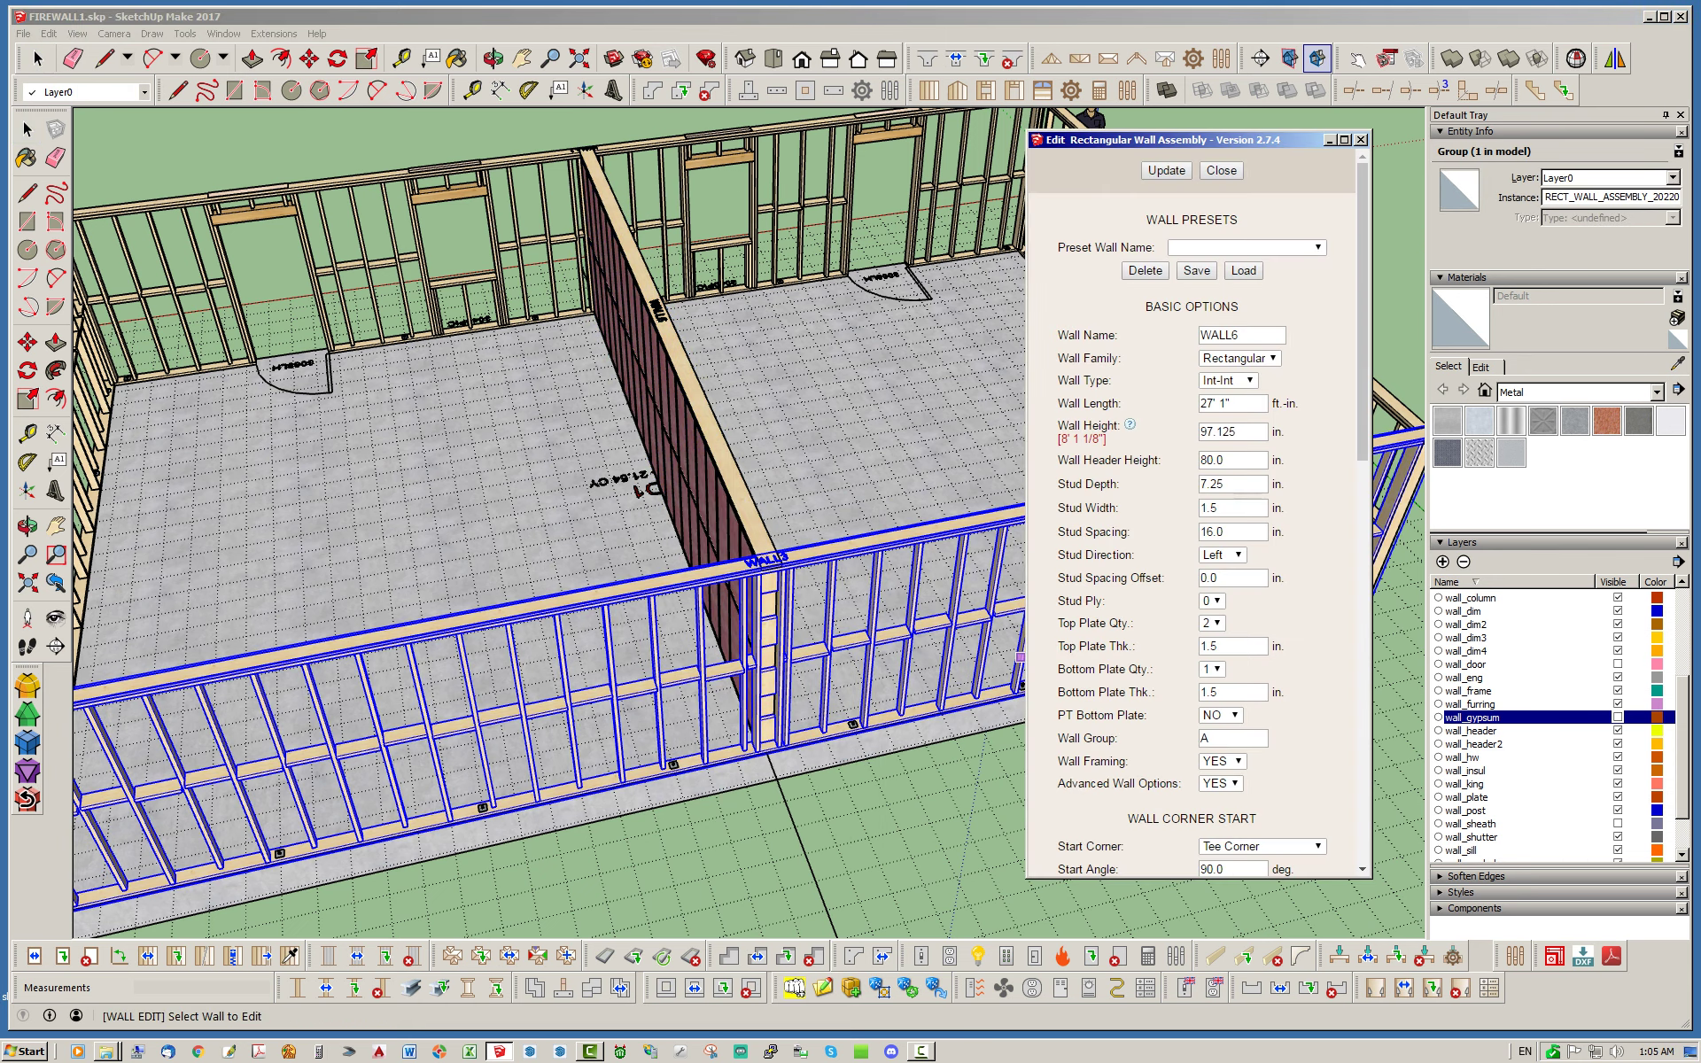
{"action": "scroll", "coordinate": [1196, 531], "scroll_direction": "down", "scroll_amount": 7}
{"action": "left_click_drag", "start_coordinate": [1362, 665], "coordinate": [1363, 719]}
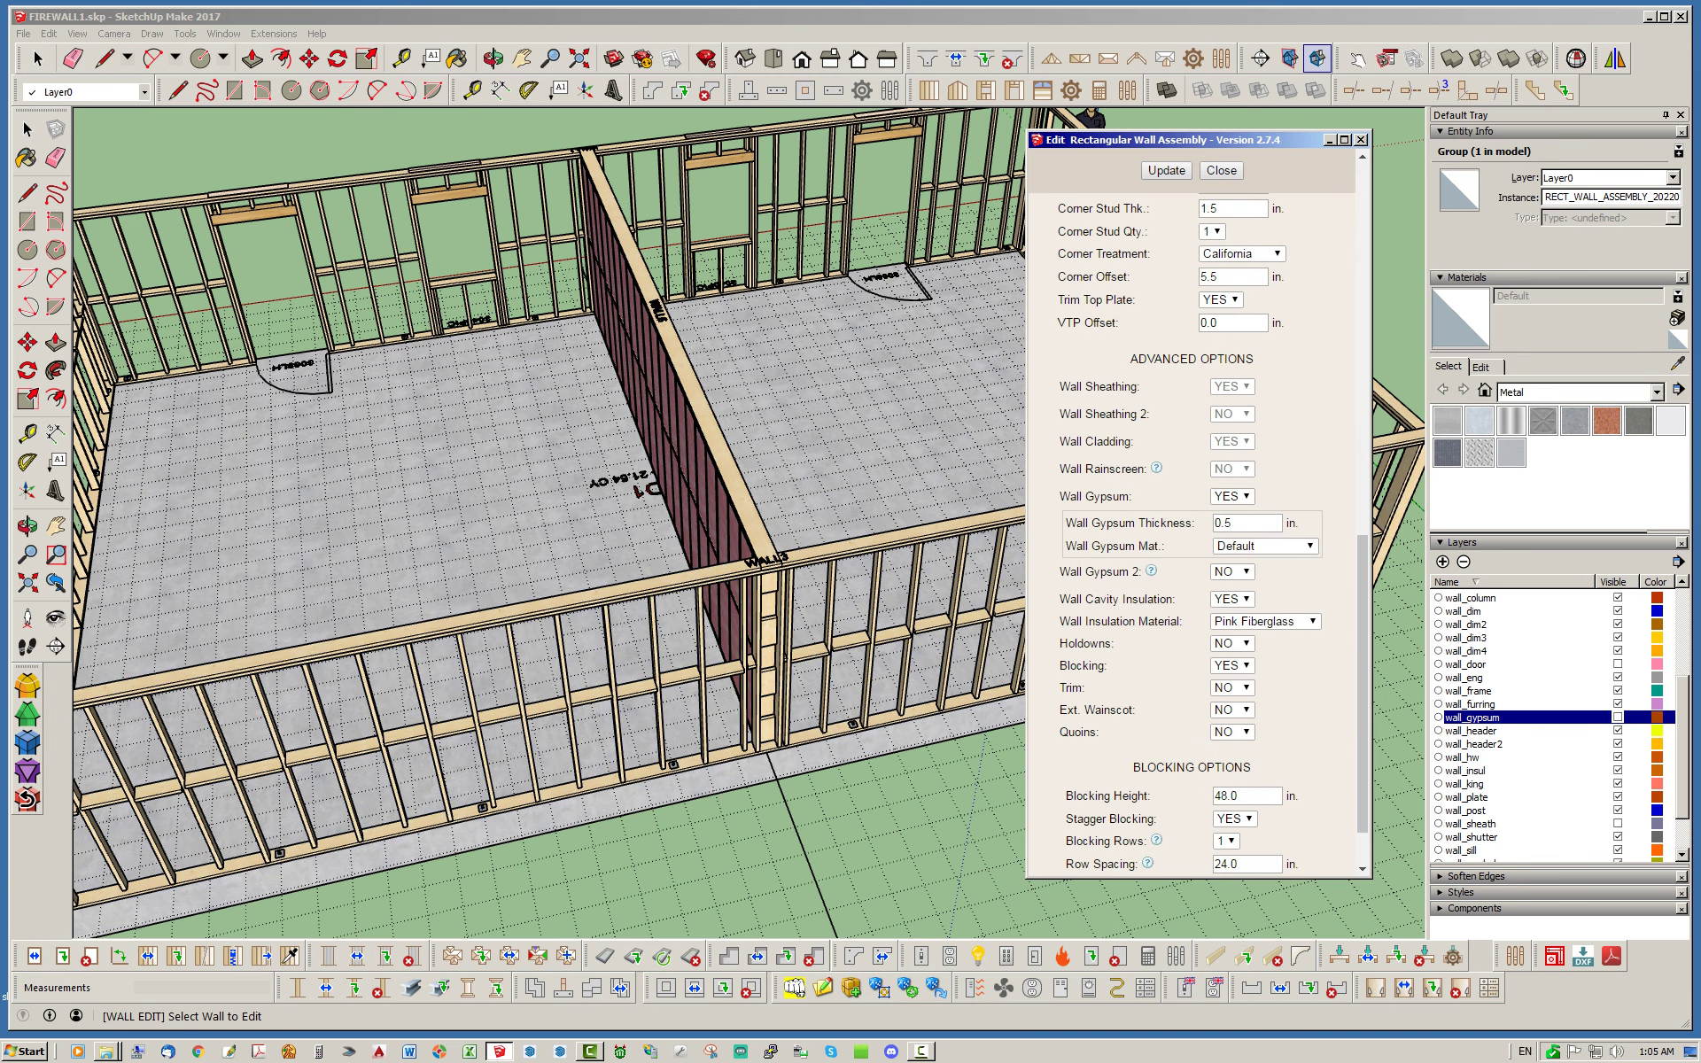
{"action": "left_click", "coordinate": [1232, 572]}
{"action": "left_click", "coordinate": [1226, 599]}
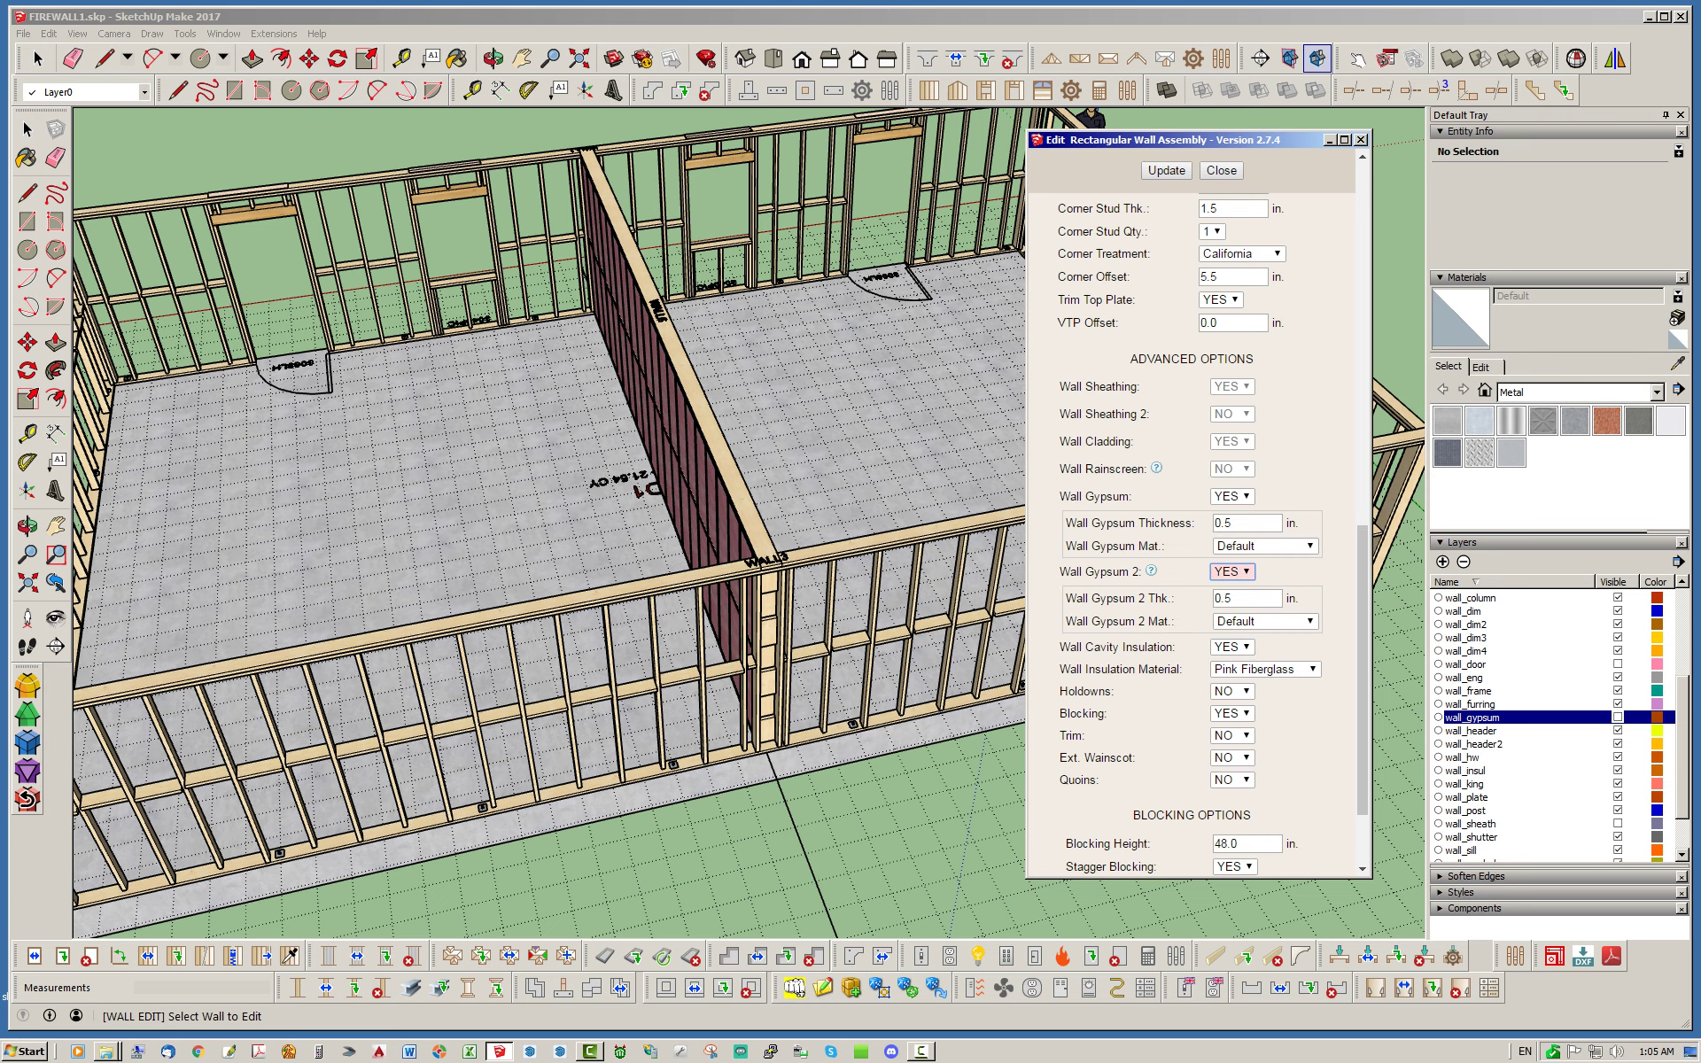
{"action": "left_click", "coordinate": [1167, 170]}
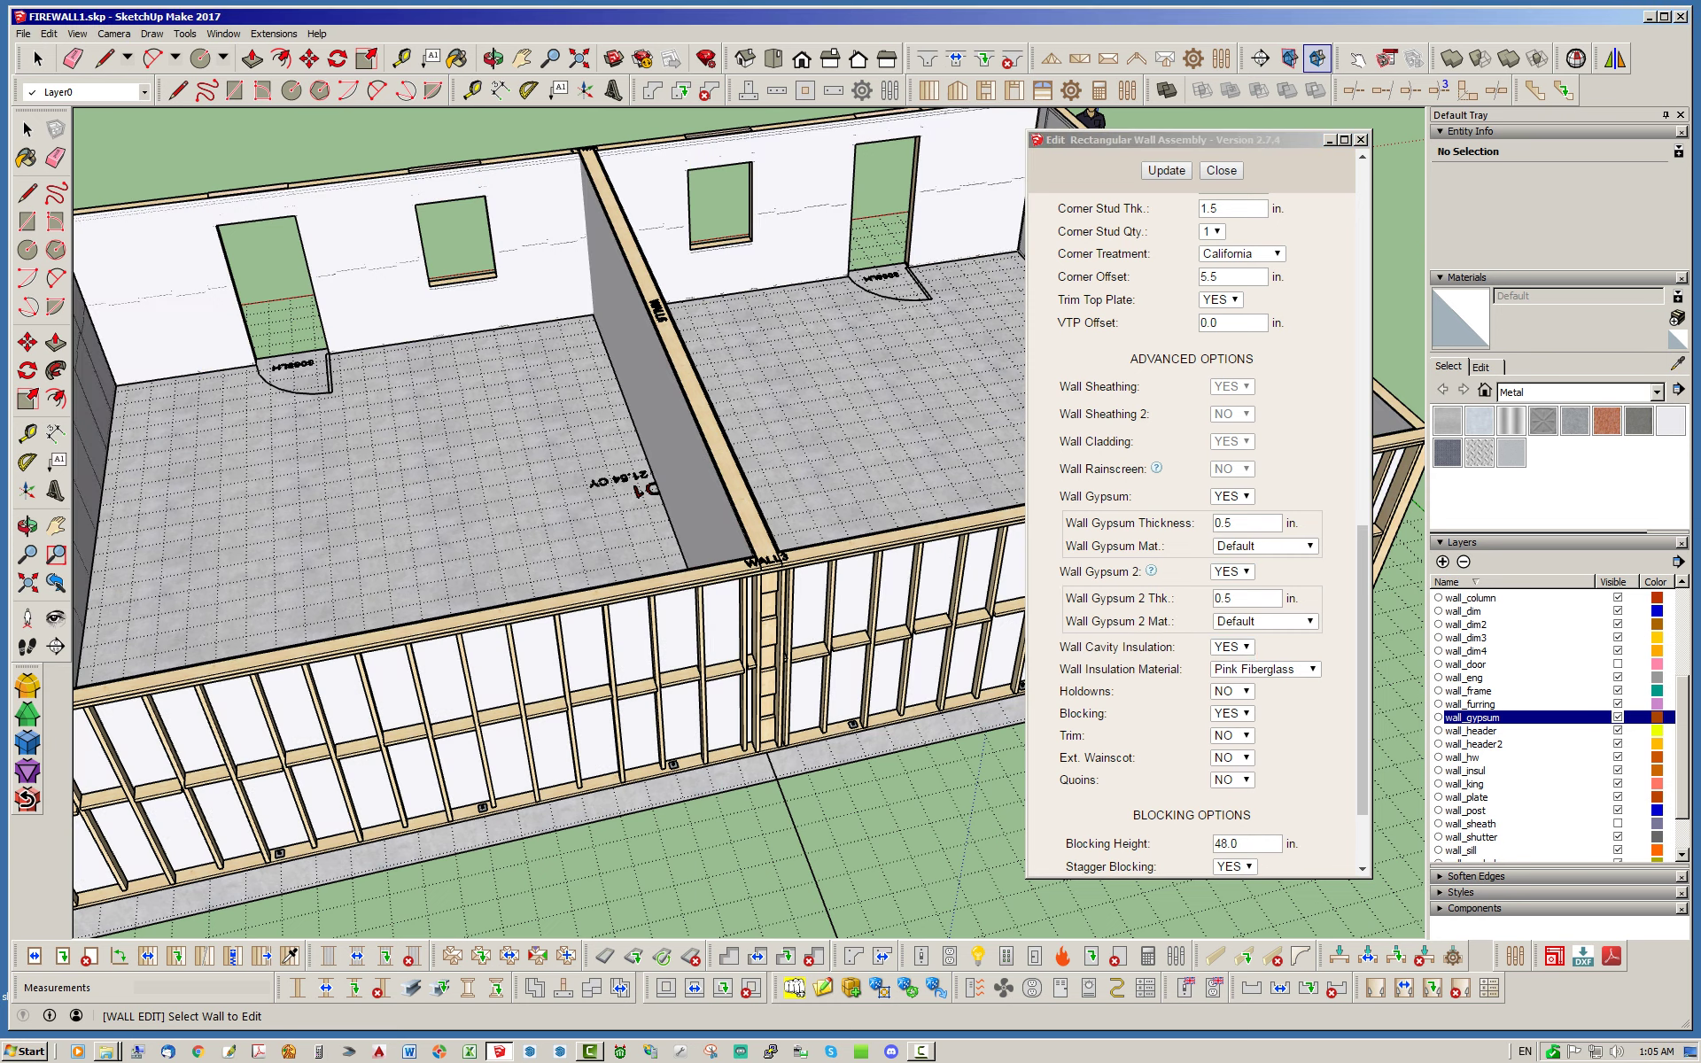
Inspect the double gypsum layers where WALL6 meets WALL3, and close the wall editor.
{"action": "scroll", "coordinate": [760, 678], "scroll_direction": "up", "scroll_amount": 8}
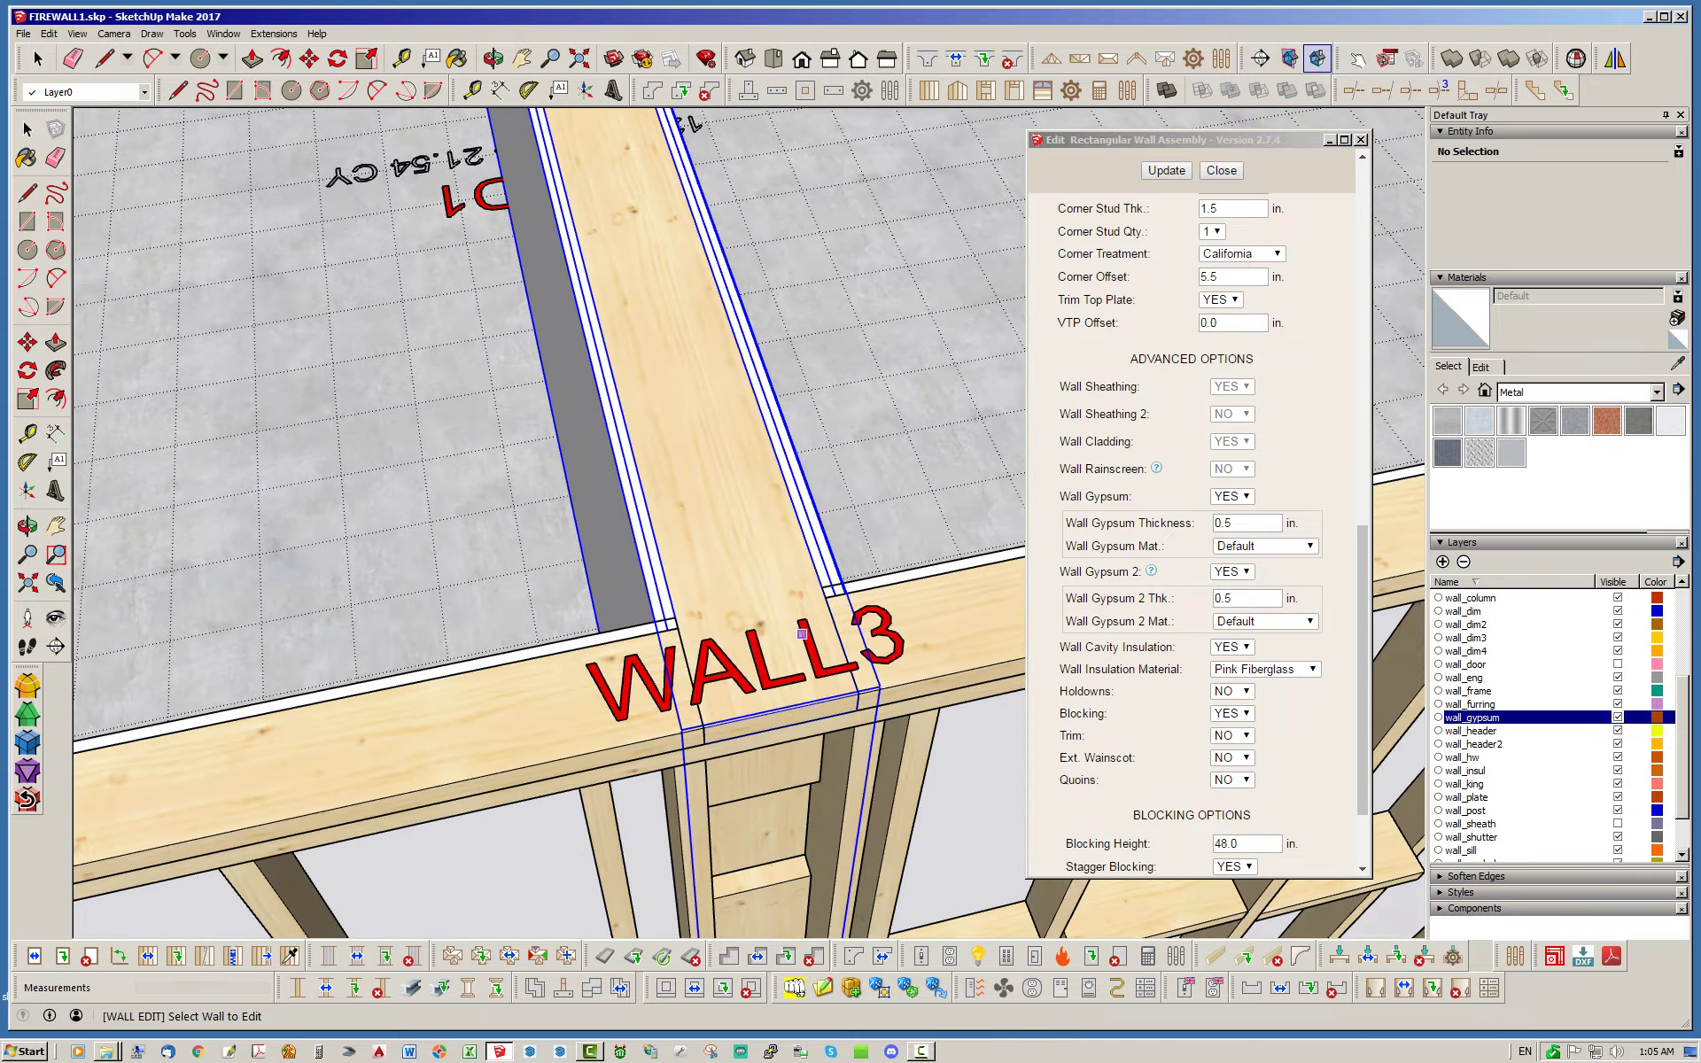
{"action": "middle_click_drag", "start_coordinate": [733, 619], "coordinate": [899, 642]}
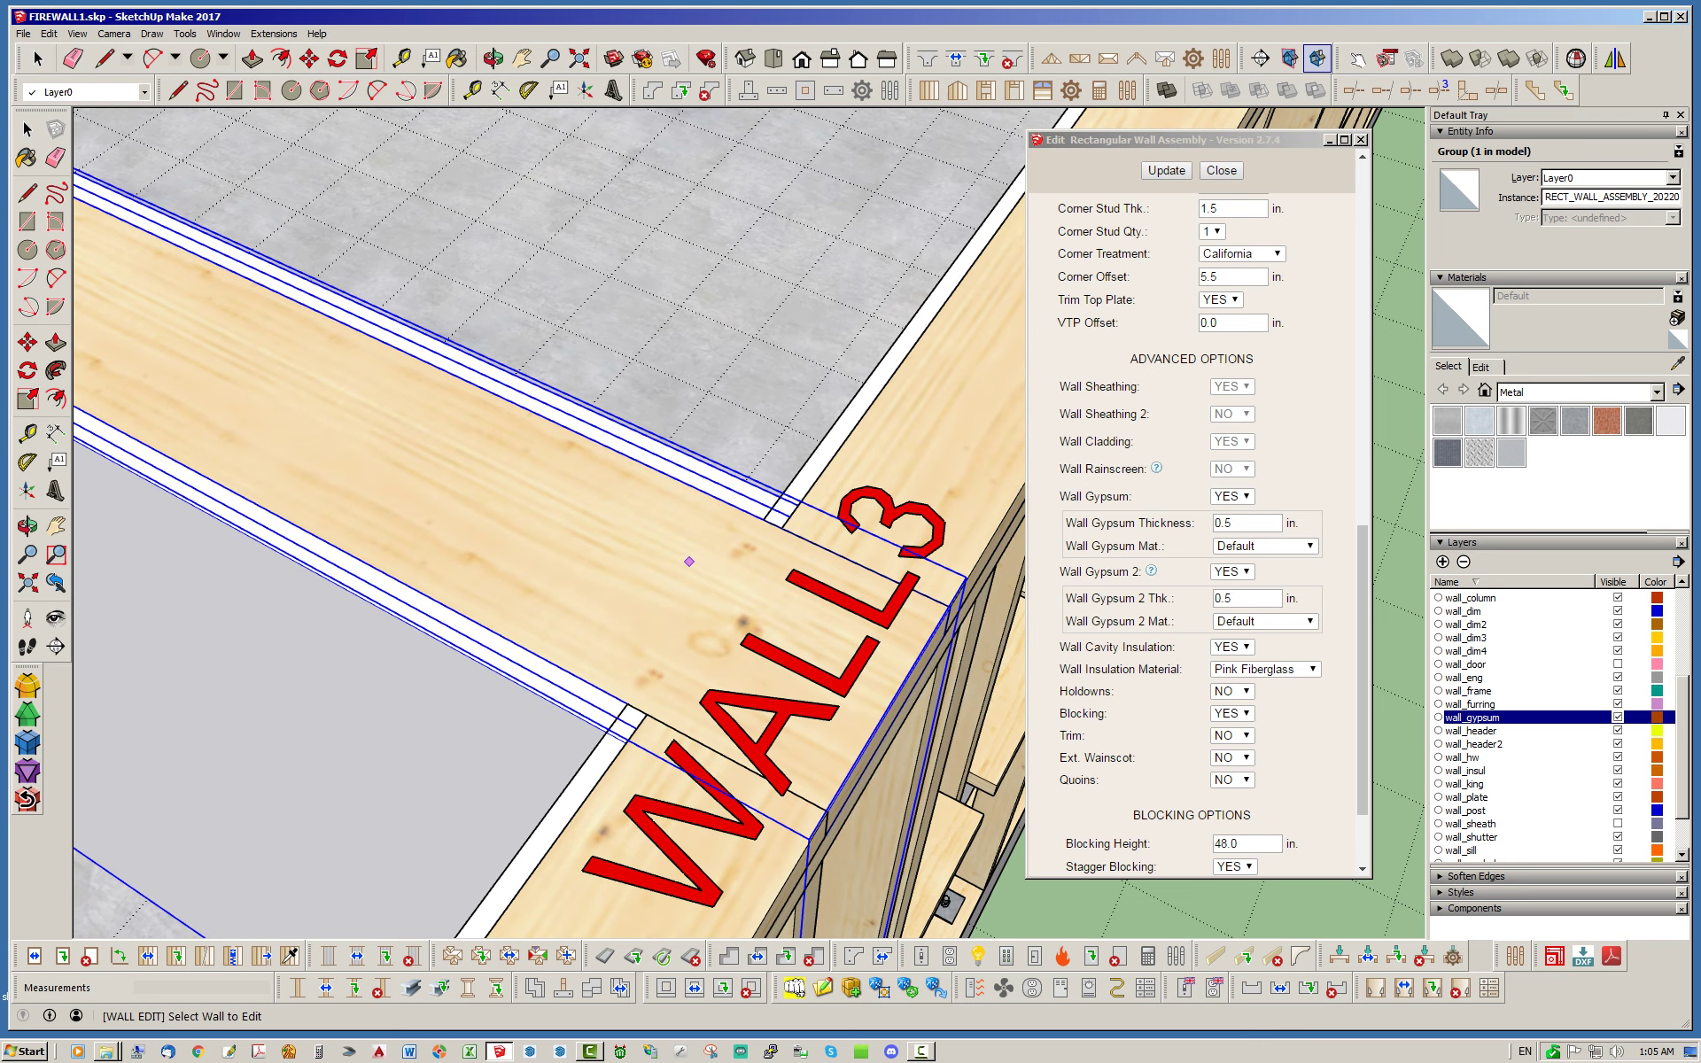
{"action": "scroll", "coordinate": [699, 545], "scroll_direction": "down", "scroll_amount": 5}
{"action": "scroll", "coordinate": [726, 532], "scroll_direction": "down", "scroll_amount": 10}
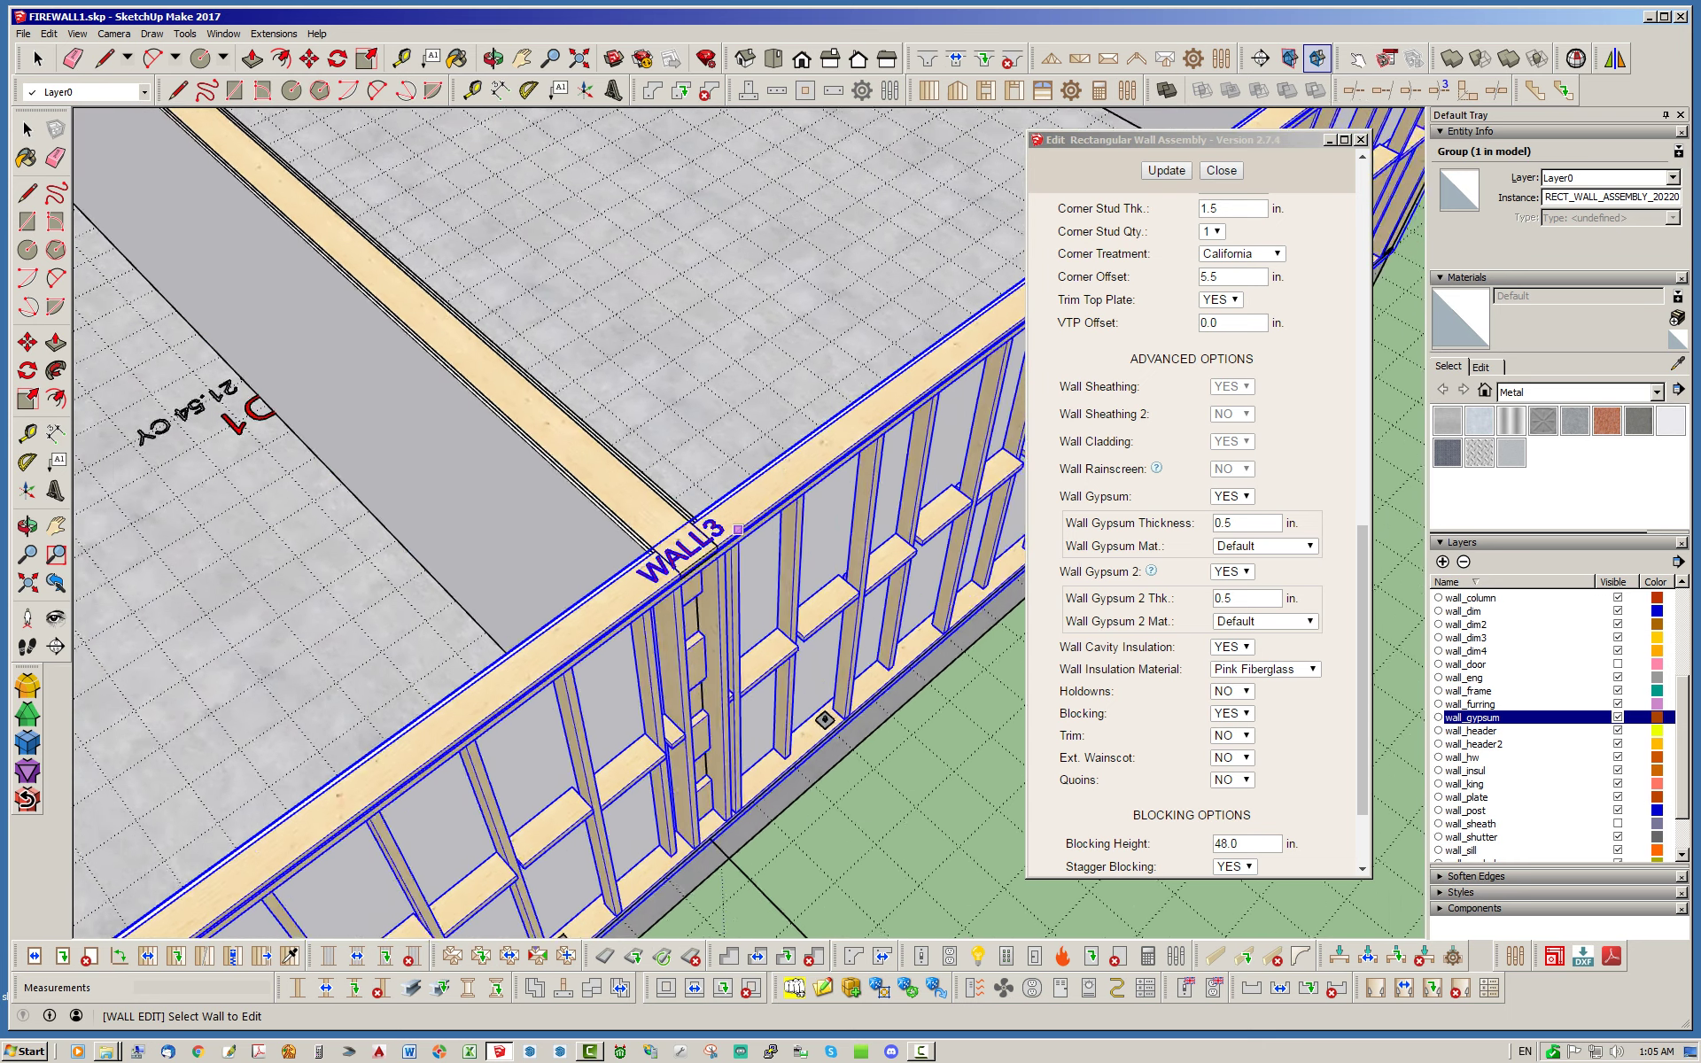
{"action": "scroll", "coordinate": [749, 521], "scroll_direction": "down", "scroll_amount": 4}
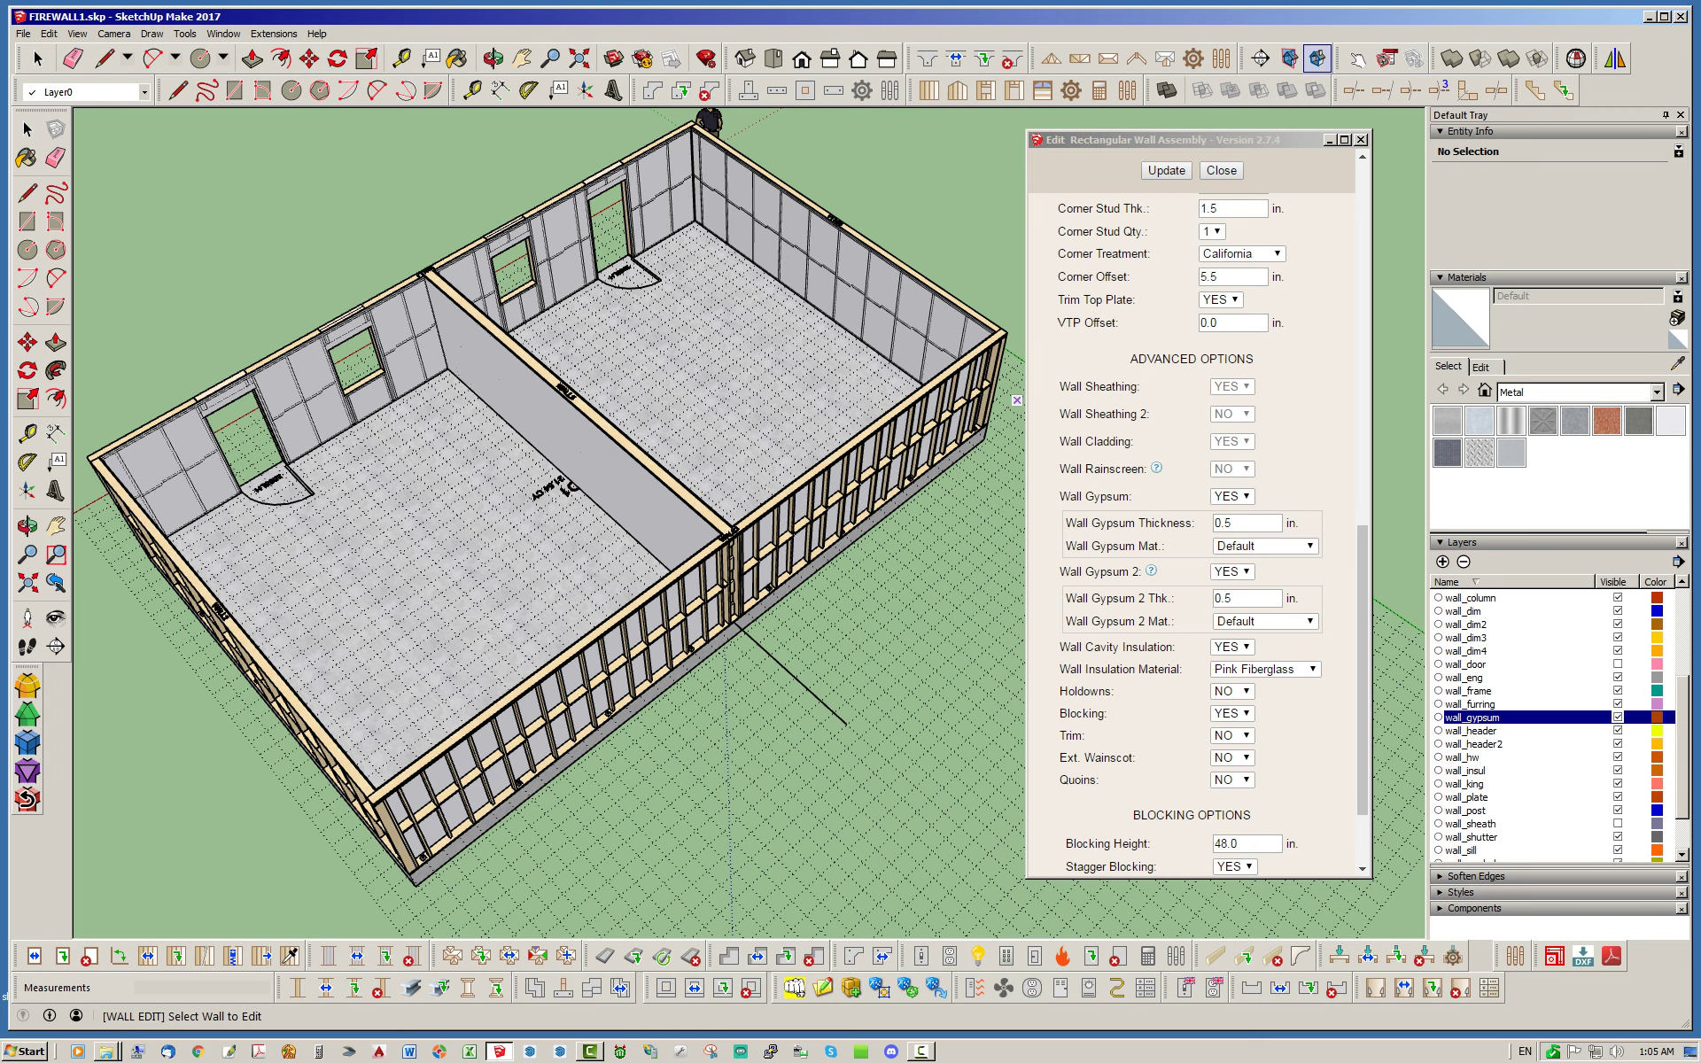
{"action": "left_click", "coordinate": [1221, 171]}
{"action": "key", "text": "space"}
Examine the studs, backing blocks and bottom plate of WALL3 at its junction with the dividing wall.
{"action": "middle_click_drag", "start_coordinate": [956, 567], "coordinate": [655, 531]}
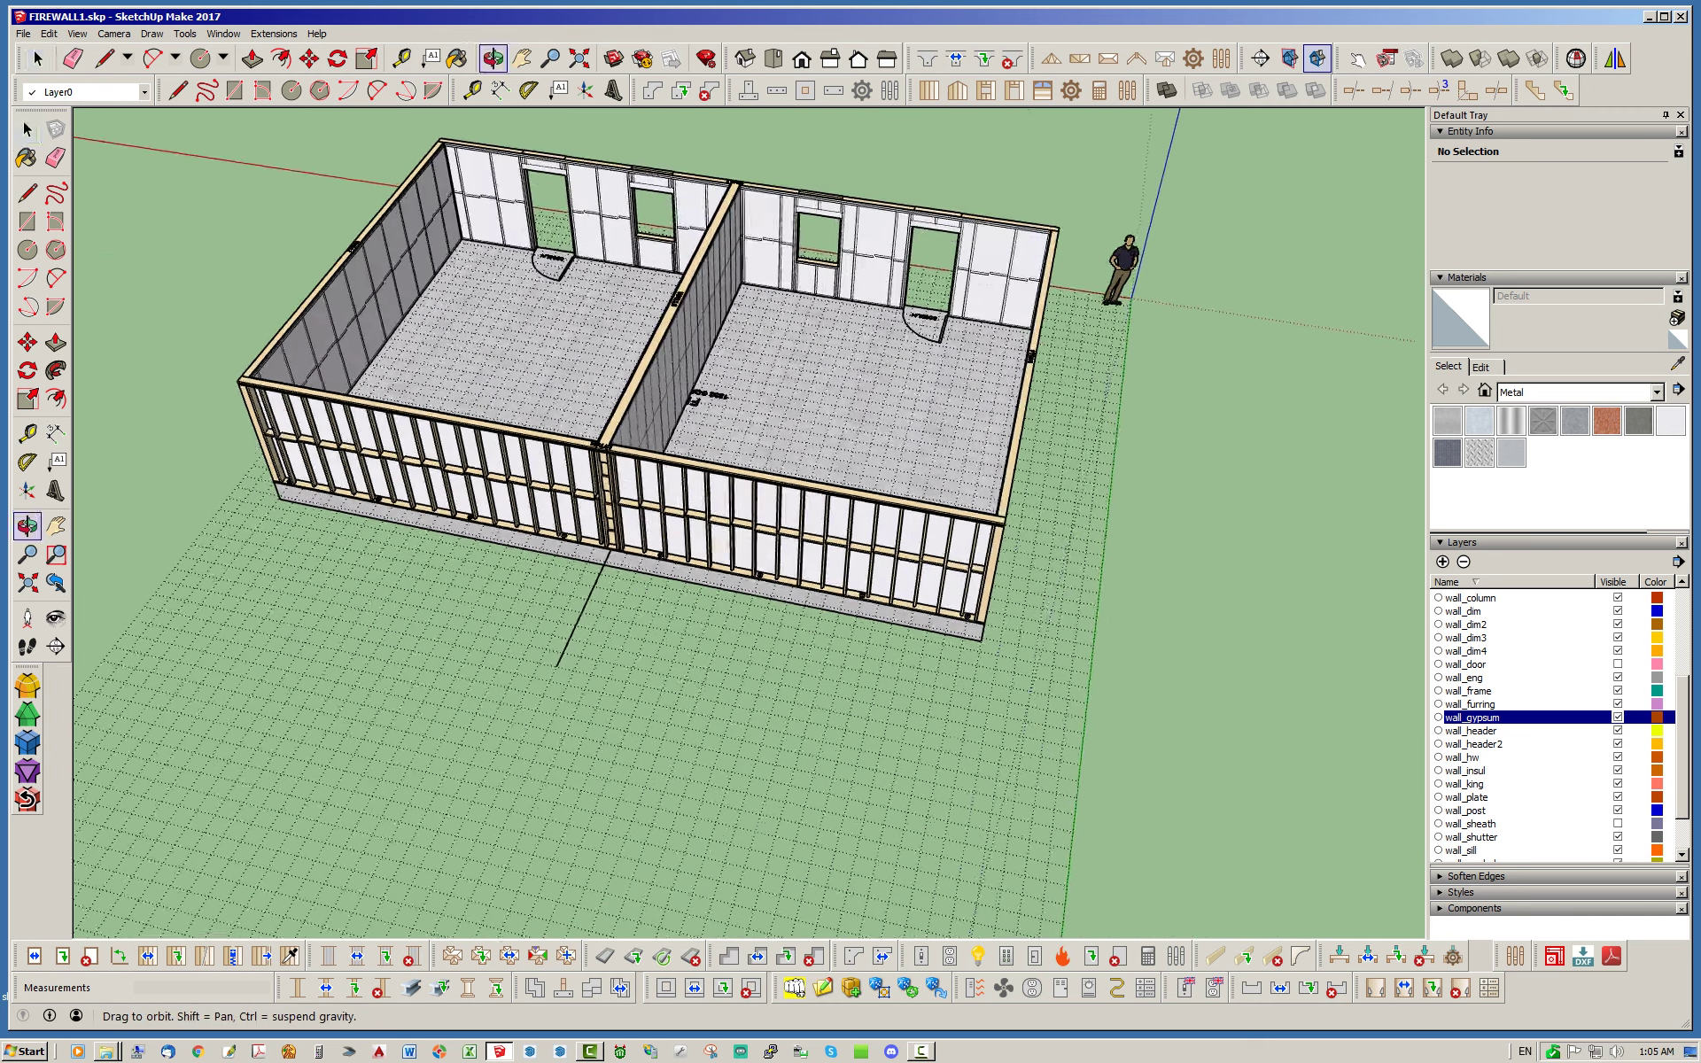
{"action": "scroll", "coordinate": [602, 558], "scroll_direction": "up", "scroll_amount": 10}
{"action": "middle_click_drag", "start_coordinate": [612, 567], "coordinate": [788, 523]}
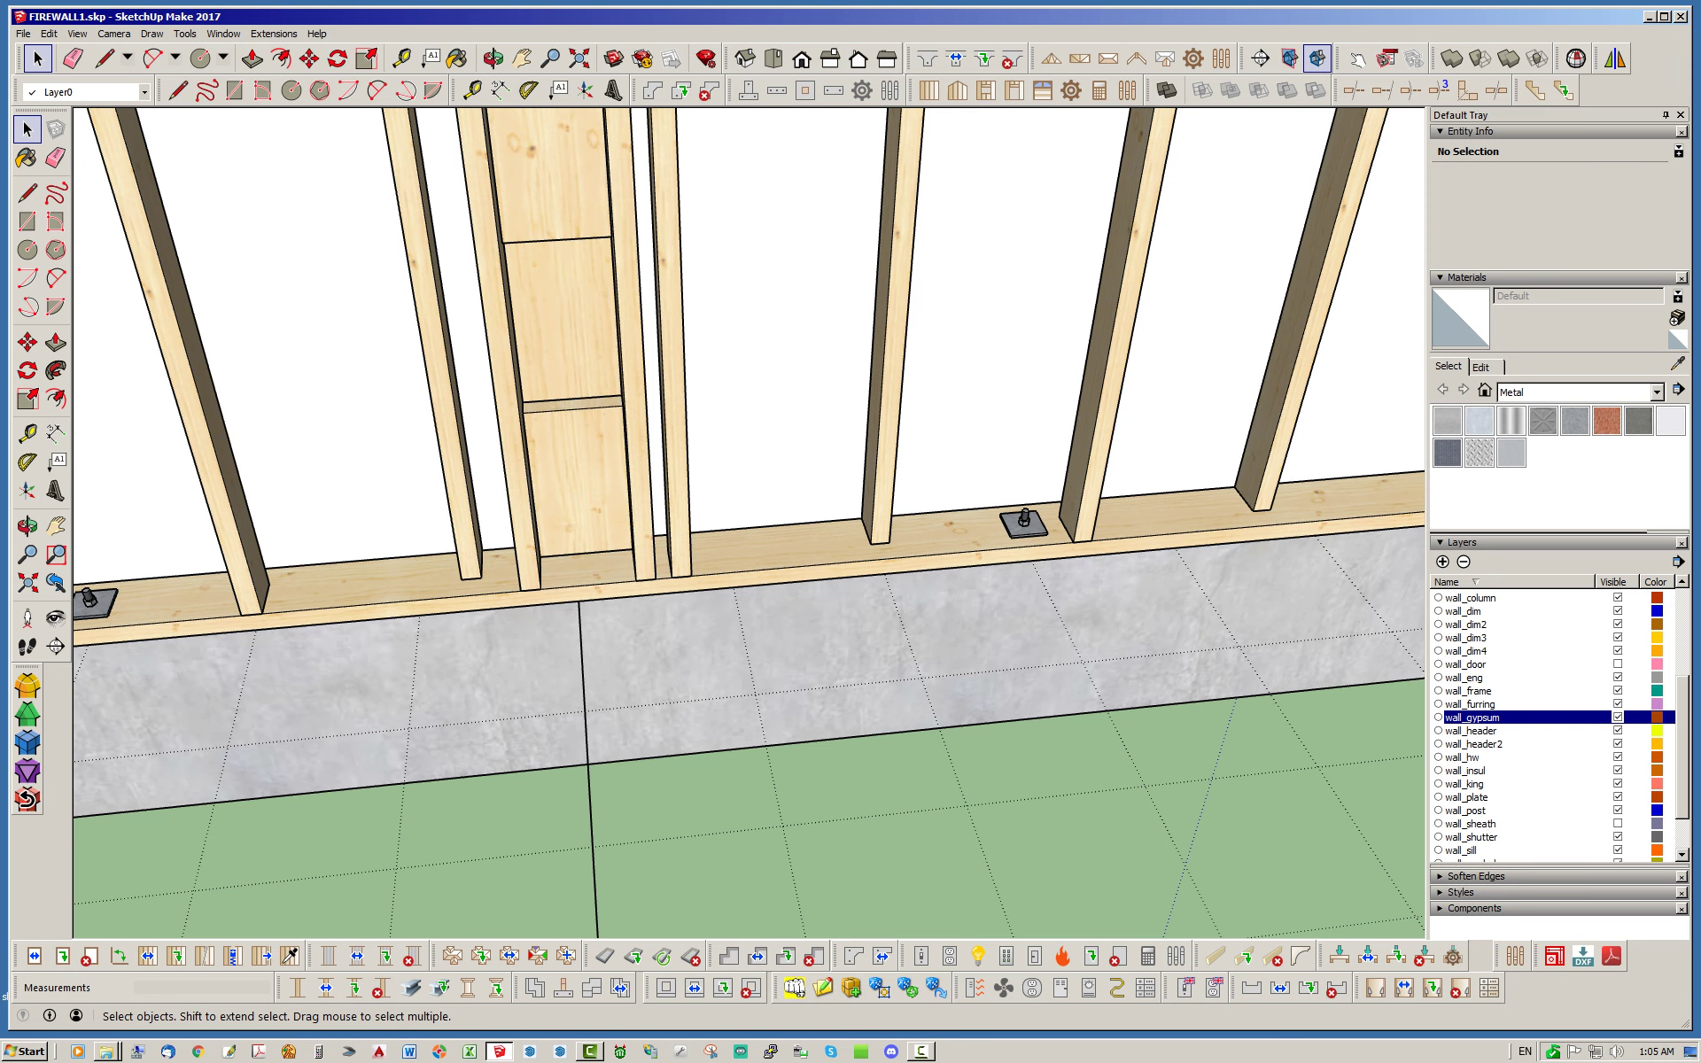
{"action": "scroll", "coordinate": [537, 558], "scroll_direction": "up", "scroll_amount": 3}
{"action": "mouse_move", "coordinate": [538, 558]}
{"action": "middle_mouse_down"}
{"action": "mouse_move", "coordinate": [473, 560]}
{"action": "mouse_move", "coordinate": [515, 558]}
{"action": "middle_mouse_up"}
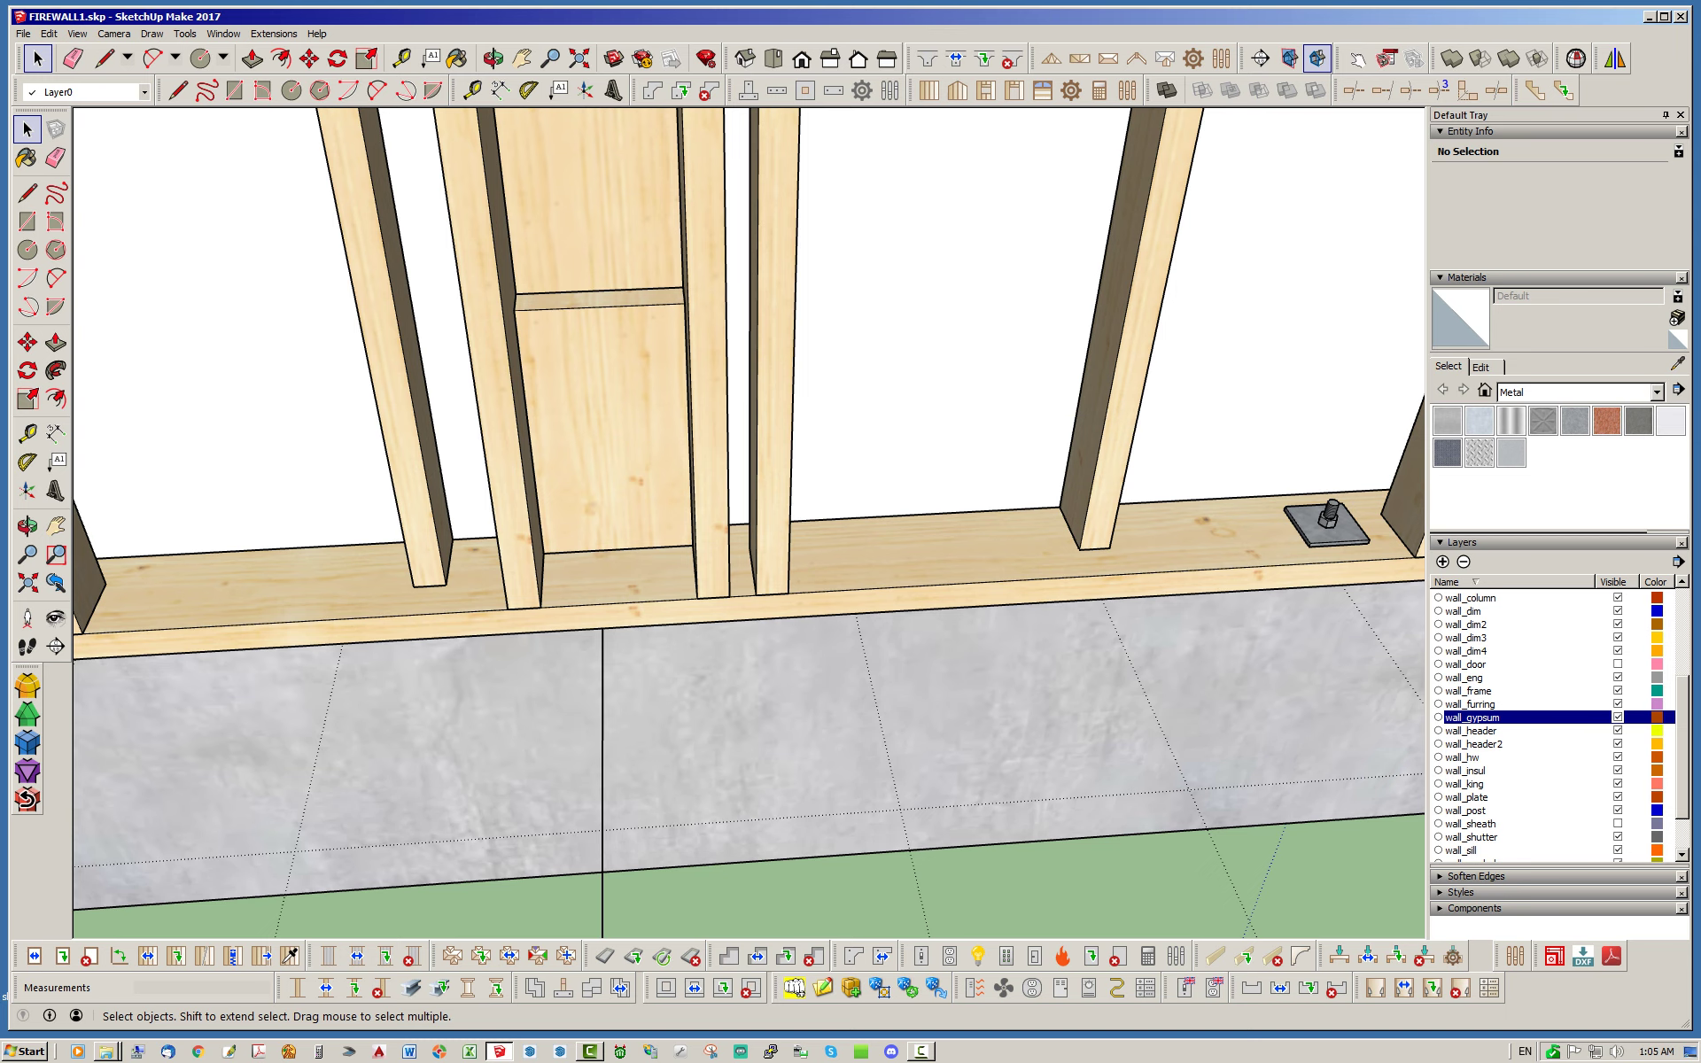
{"action": "middle_click_drag", "start_coordinate": [523, 562], "coordinate": [589, 605]}
{"action": "scroll", "coordinate": [602, 611], "scroll_direction": "up", "scroll_amount": 2}
{"action": "scroll", "coordinate": [607, 593], "scroll_direction": "down", "scroll_amount": 3}
{"action": "scroll", "coordinate": [612, 589], "scroll_direction": "down", "scroll_amount": 1}
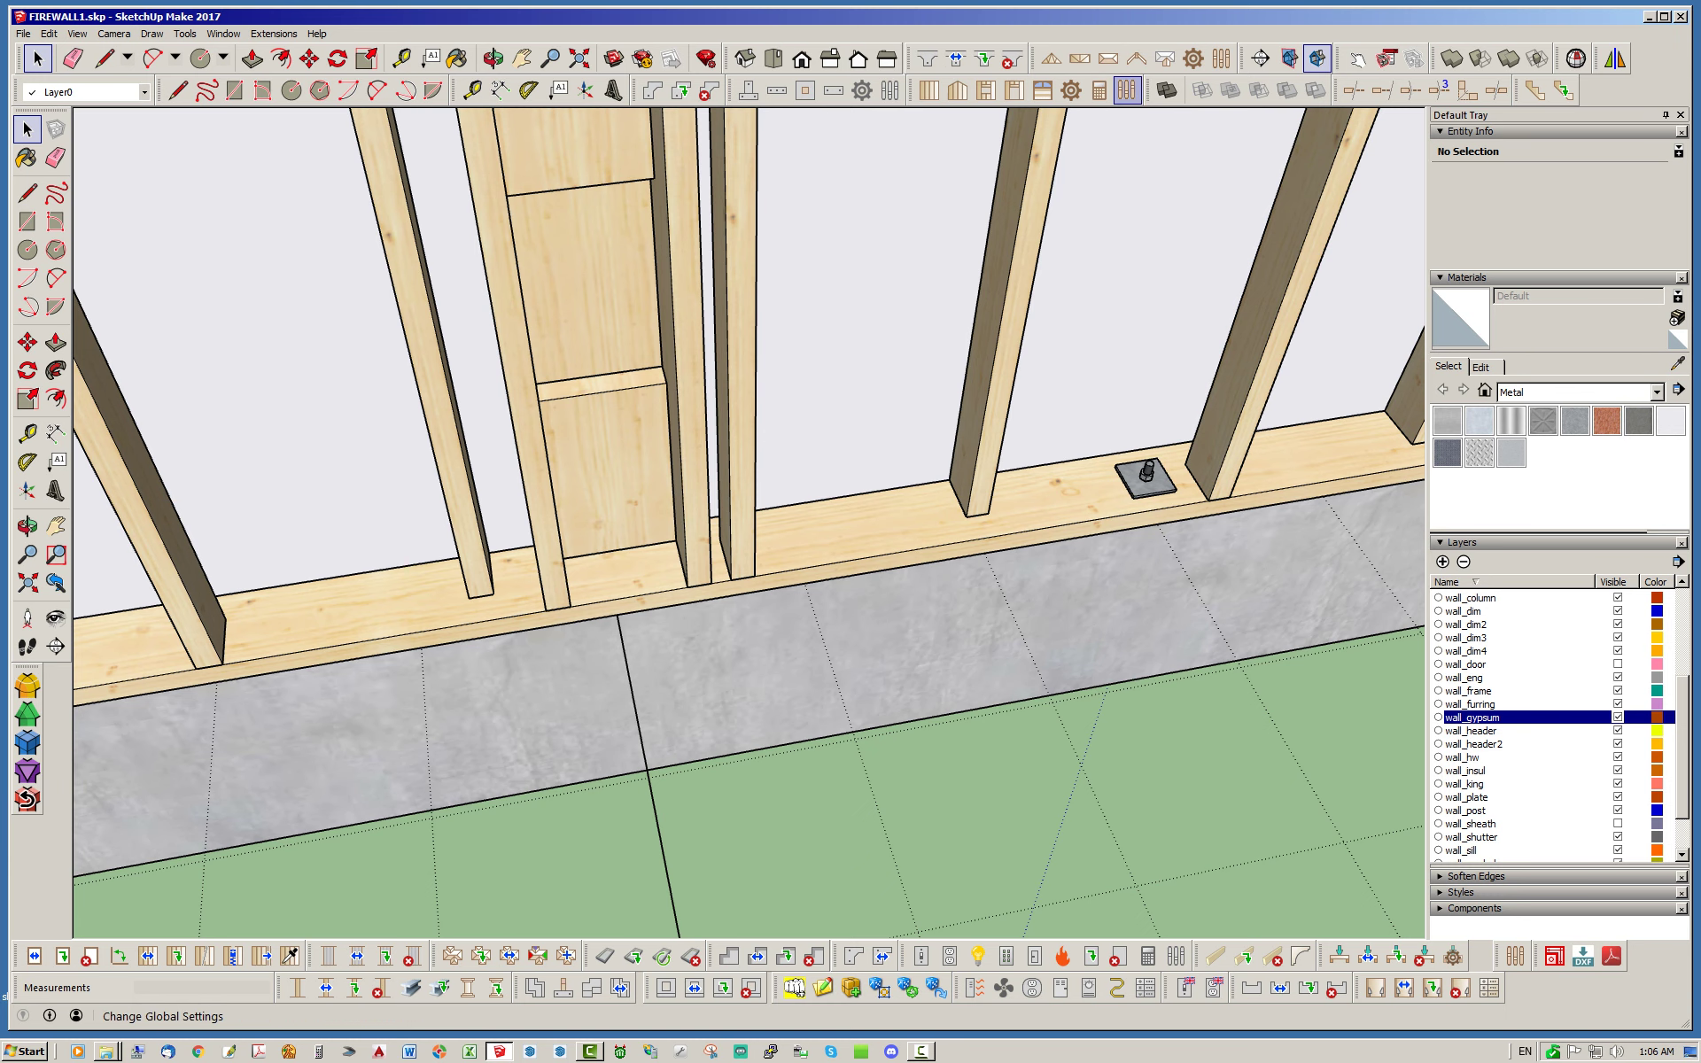
Set Start / End Markers to YES in the Medeek Wall global settings, then save and close them.
{"action": "left_click", "coordinate": [1126, 90]}
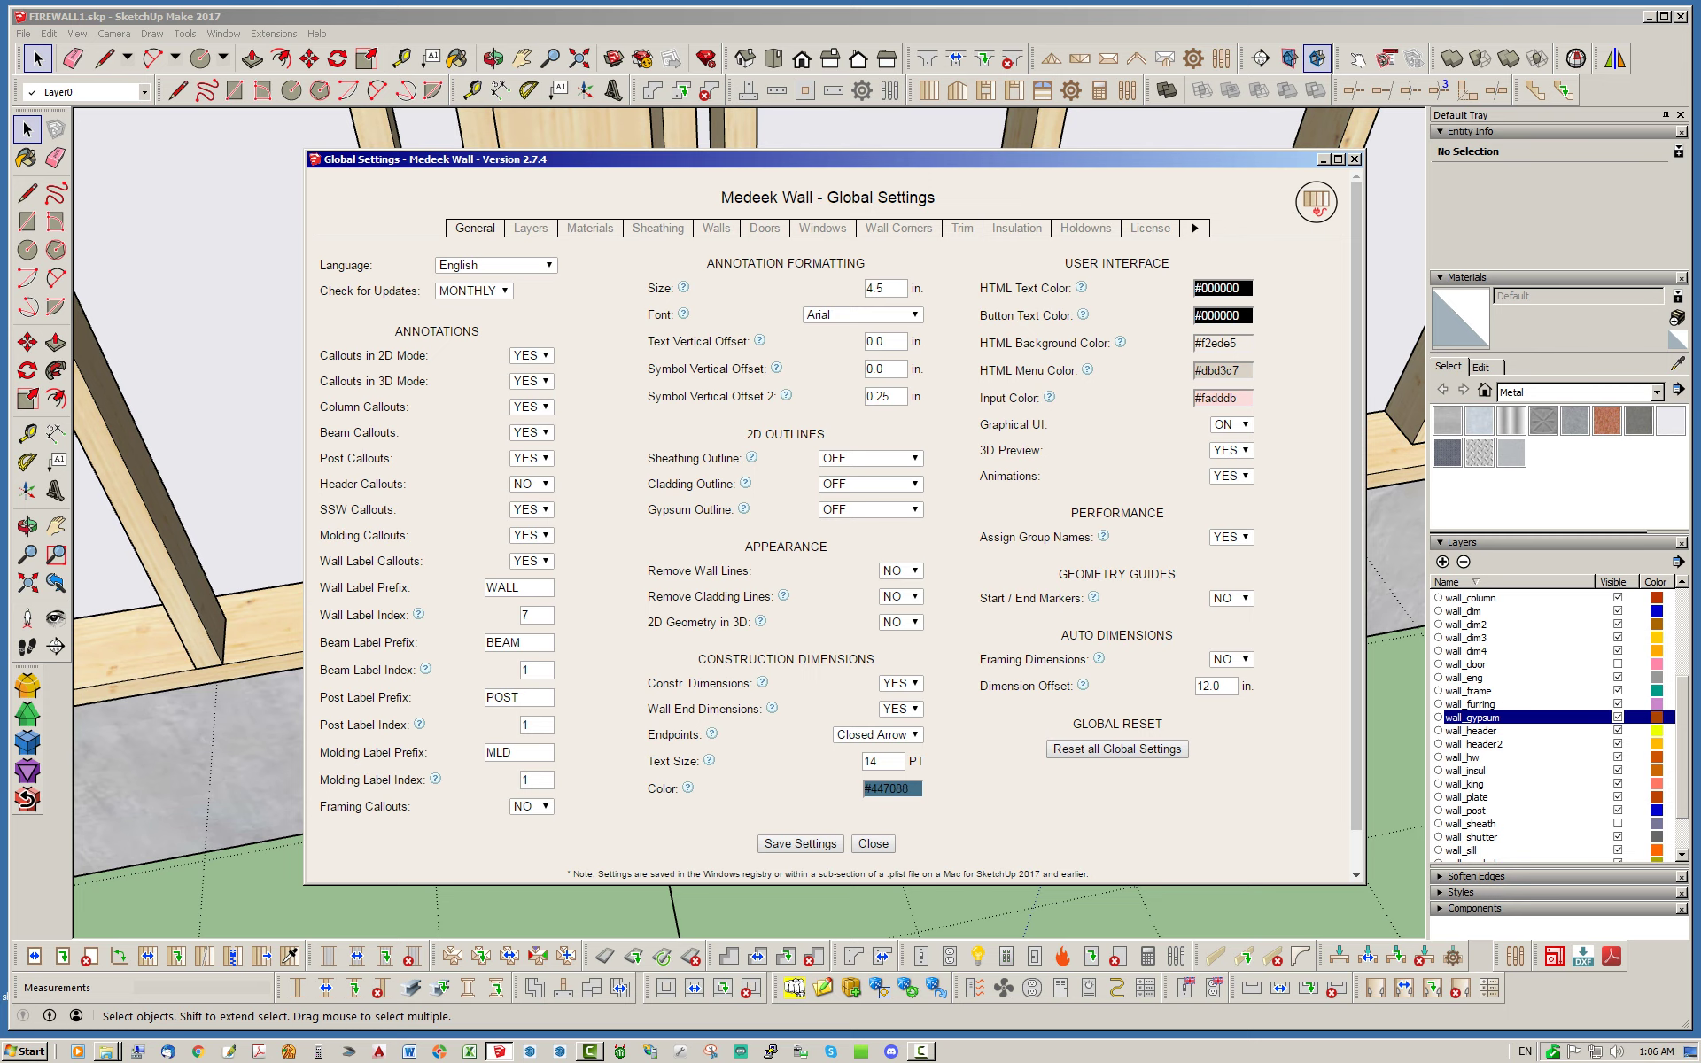
{"action": "left_click", "coordinate": [1232, 598]}
{"action": "left_click", "coordinate": [1227, 630]}
{"action": "left_click", "coordinate": [801, 844]}
{"action": "left_click", "coordinate": [1354, 159]}
Turn off the visibility of the wall_gypsum layer.
{"action": "middle_click_drag", "start_coordinate": [952, 572], "coordinate": [1028, 544]}
{"action": "scroll", "coordinate": [1028, 544], "scroll_direction": "down", "scroll_amount": 5}
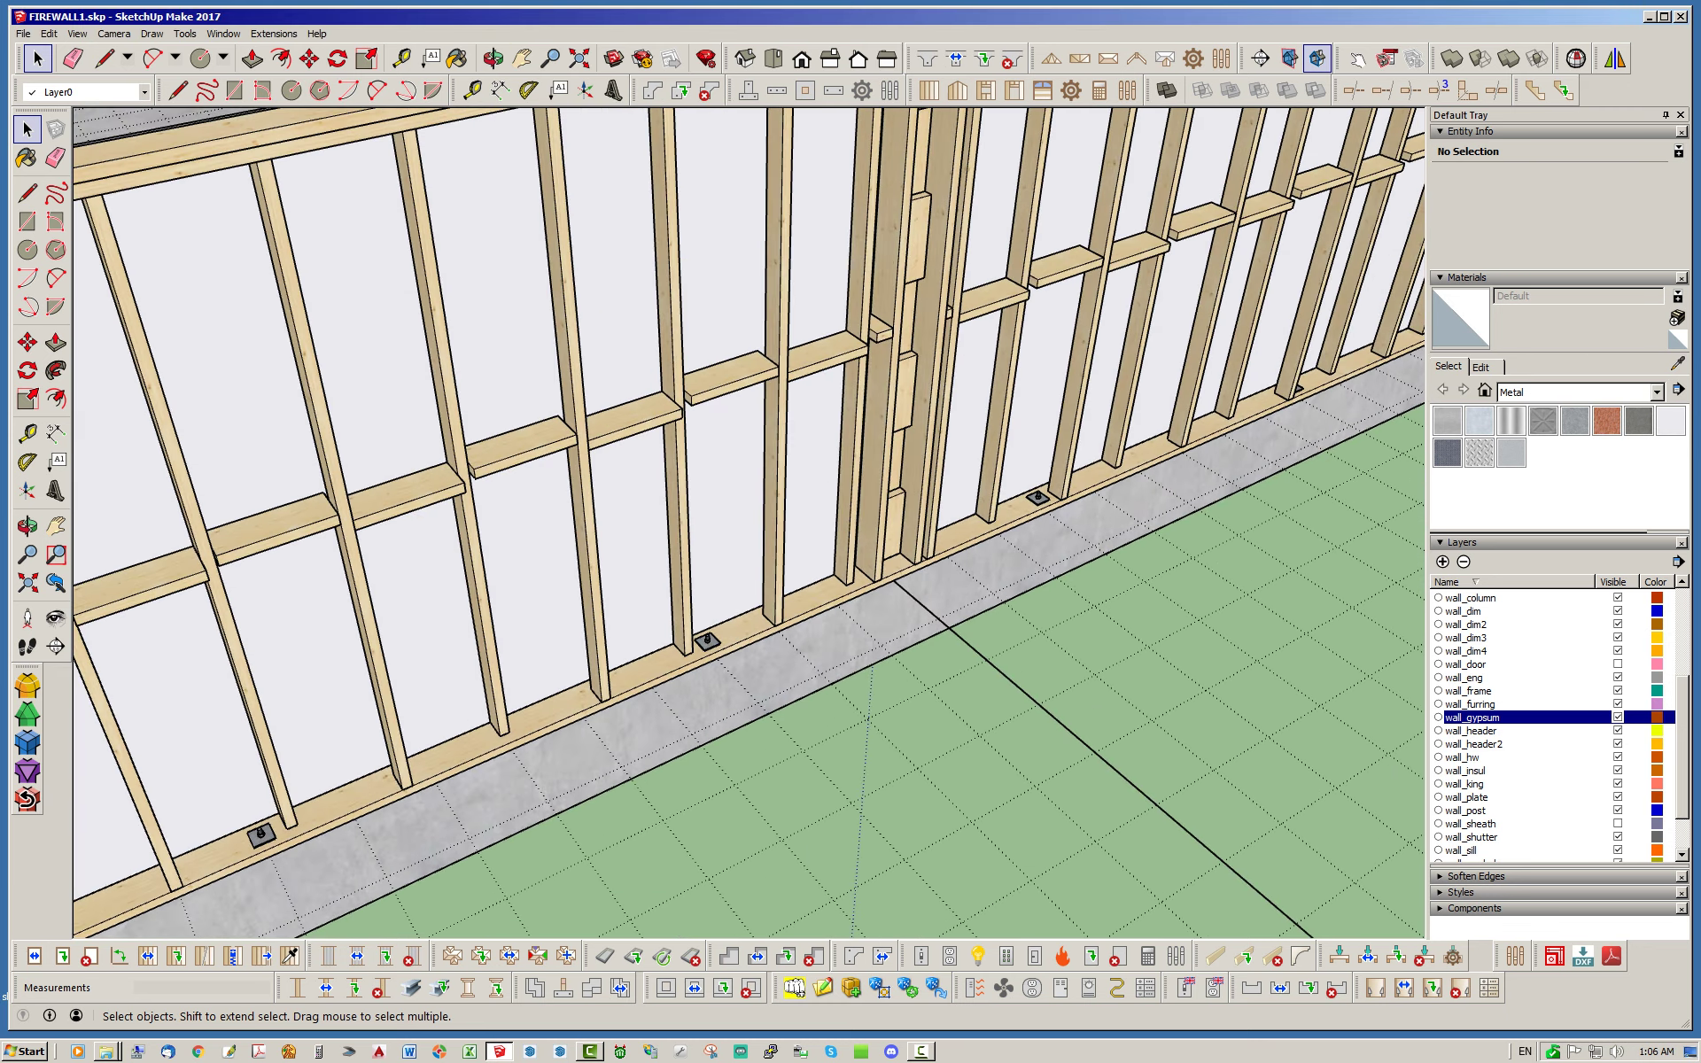
{"action": "middle_click_drag", "start_coordinate": [873, 531], "coordinate": [819, 651]}
{"action": "scroll", "coordinate": [948, 642], "scroll_direction": "down", "scroll_amount": 3}
{"action": "scroll", "coordinate": [912, 576], "scroll_direction": "up", "scroll_amount": 3}
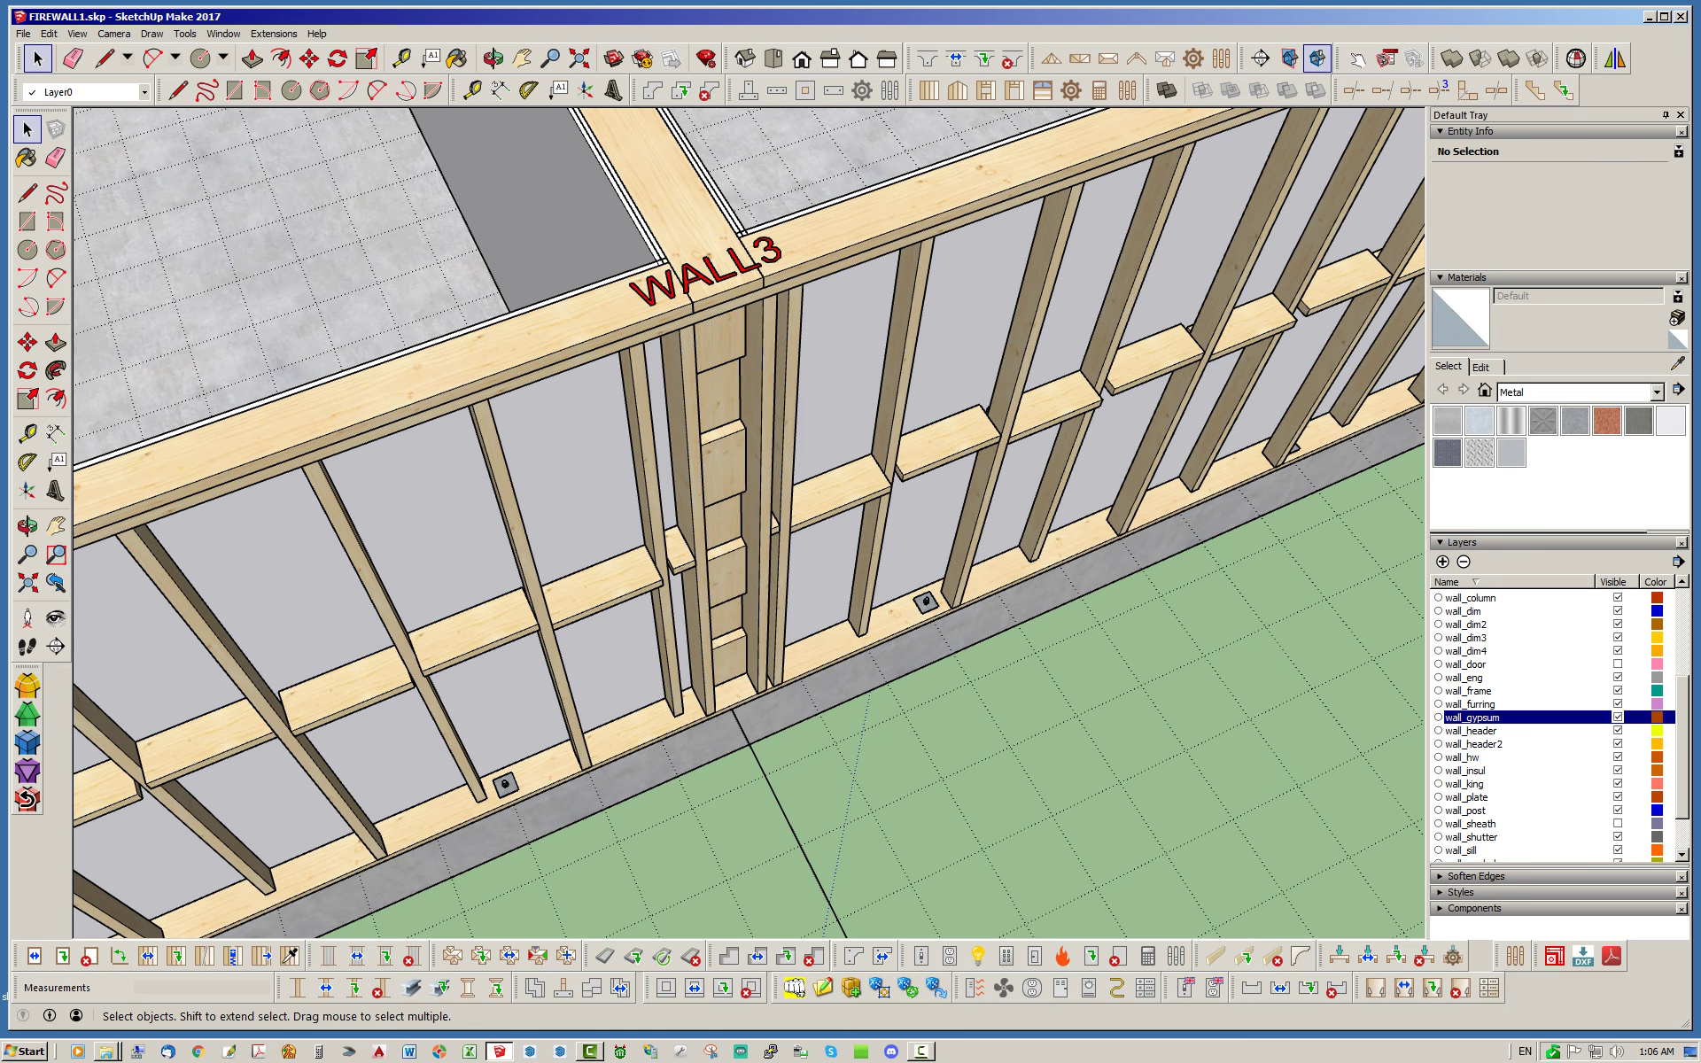
{"action": "left_click", "coordinate": [1617, 716]}
Regenerate the wall assembly of the dividing wall WALL6 and clear the selection.
{"action": "middle_click_drag", "start_coordinate": [819, 651], "coordinate": [939, 642]}
{"action": "right_click", "coordinate": [670, 305]}
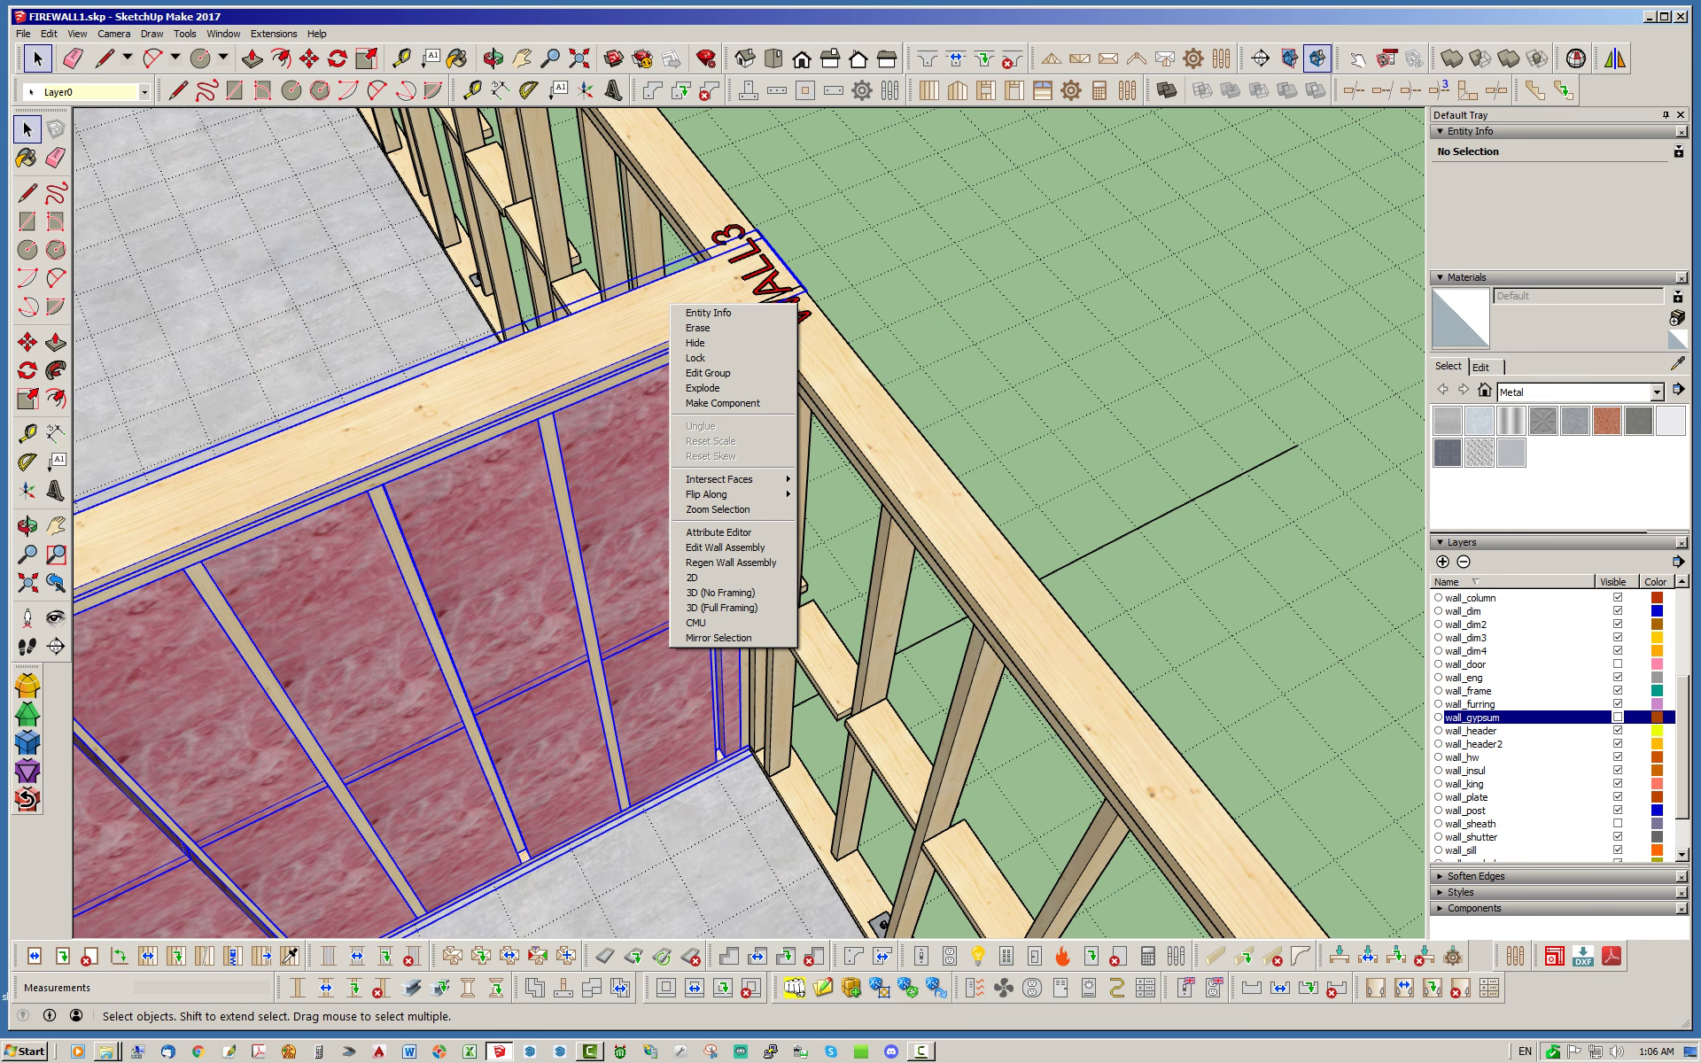
{"action": "left_click", "coordinate": [724, 548]}
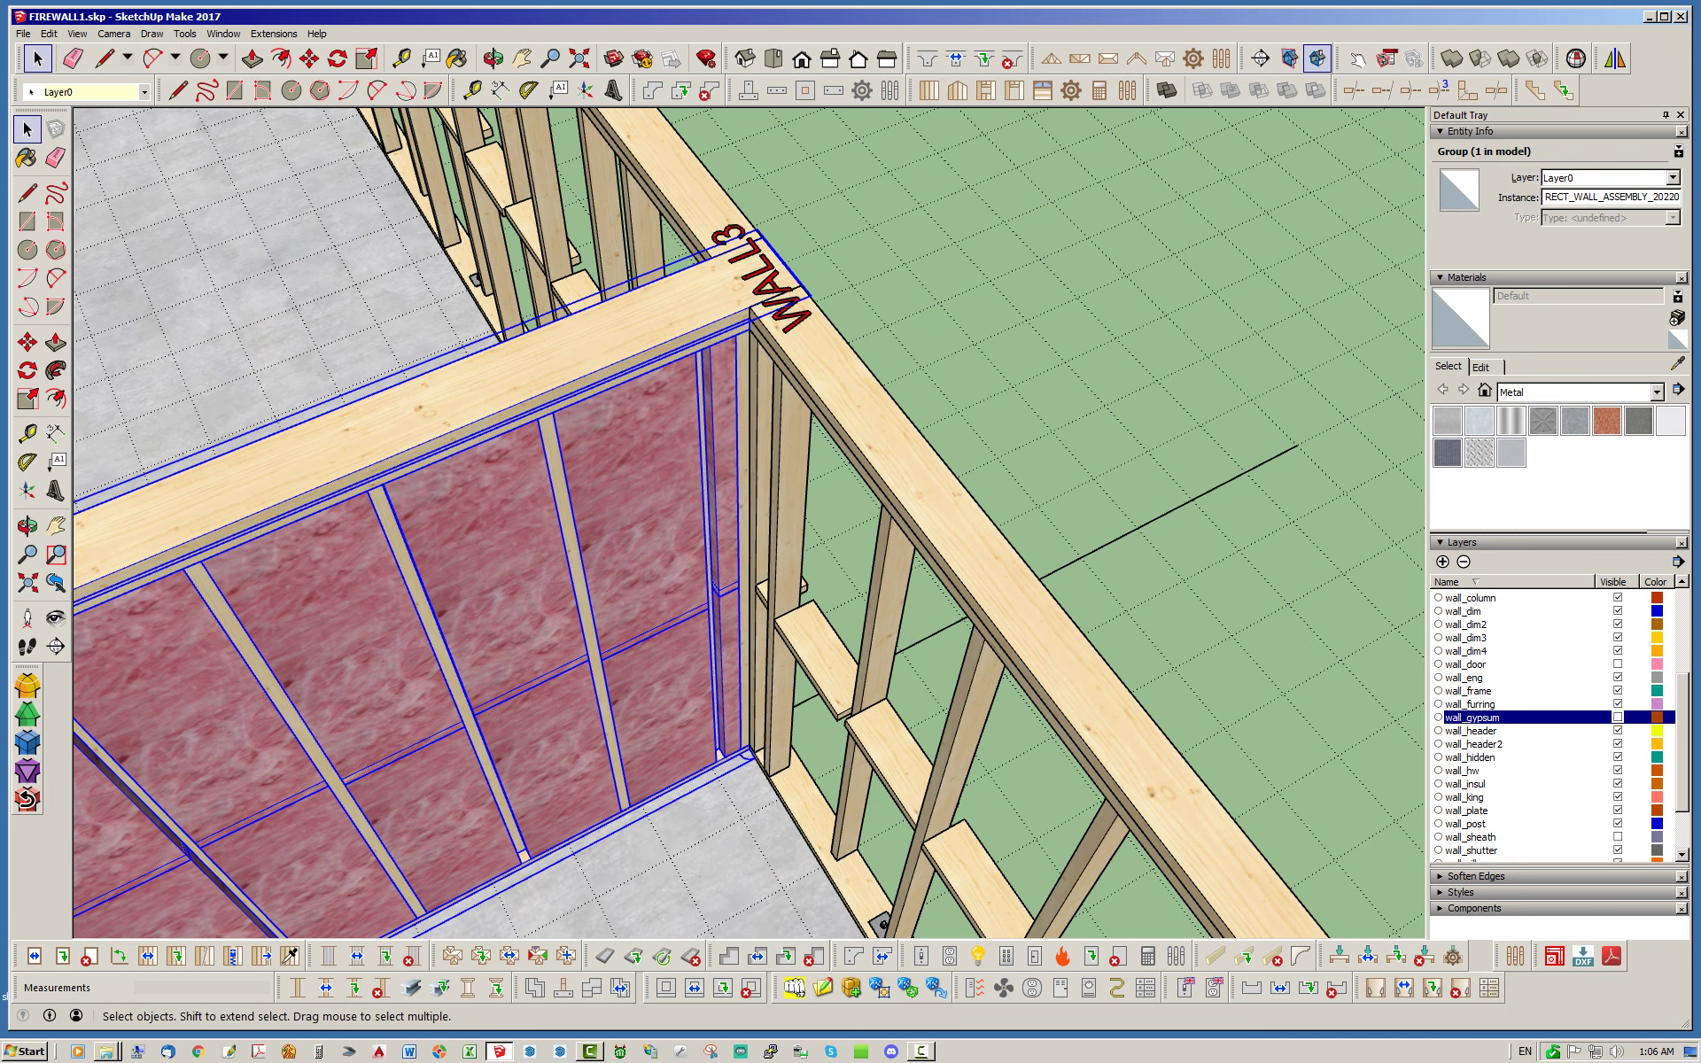
{"action": "left_click", "coordinate": [992, 390]}
Examine the start and end markers at the base of the dividing wall where it meets WALL3 and WALL1.
{"action": "scroll", "coordinate": [750, 767], "scroll_direction": "up", "scroll_amount": 8}
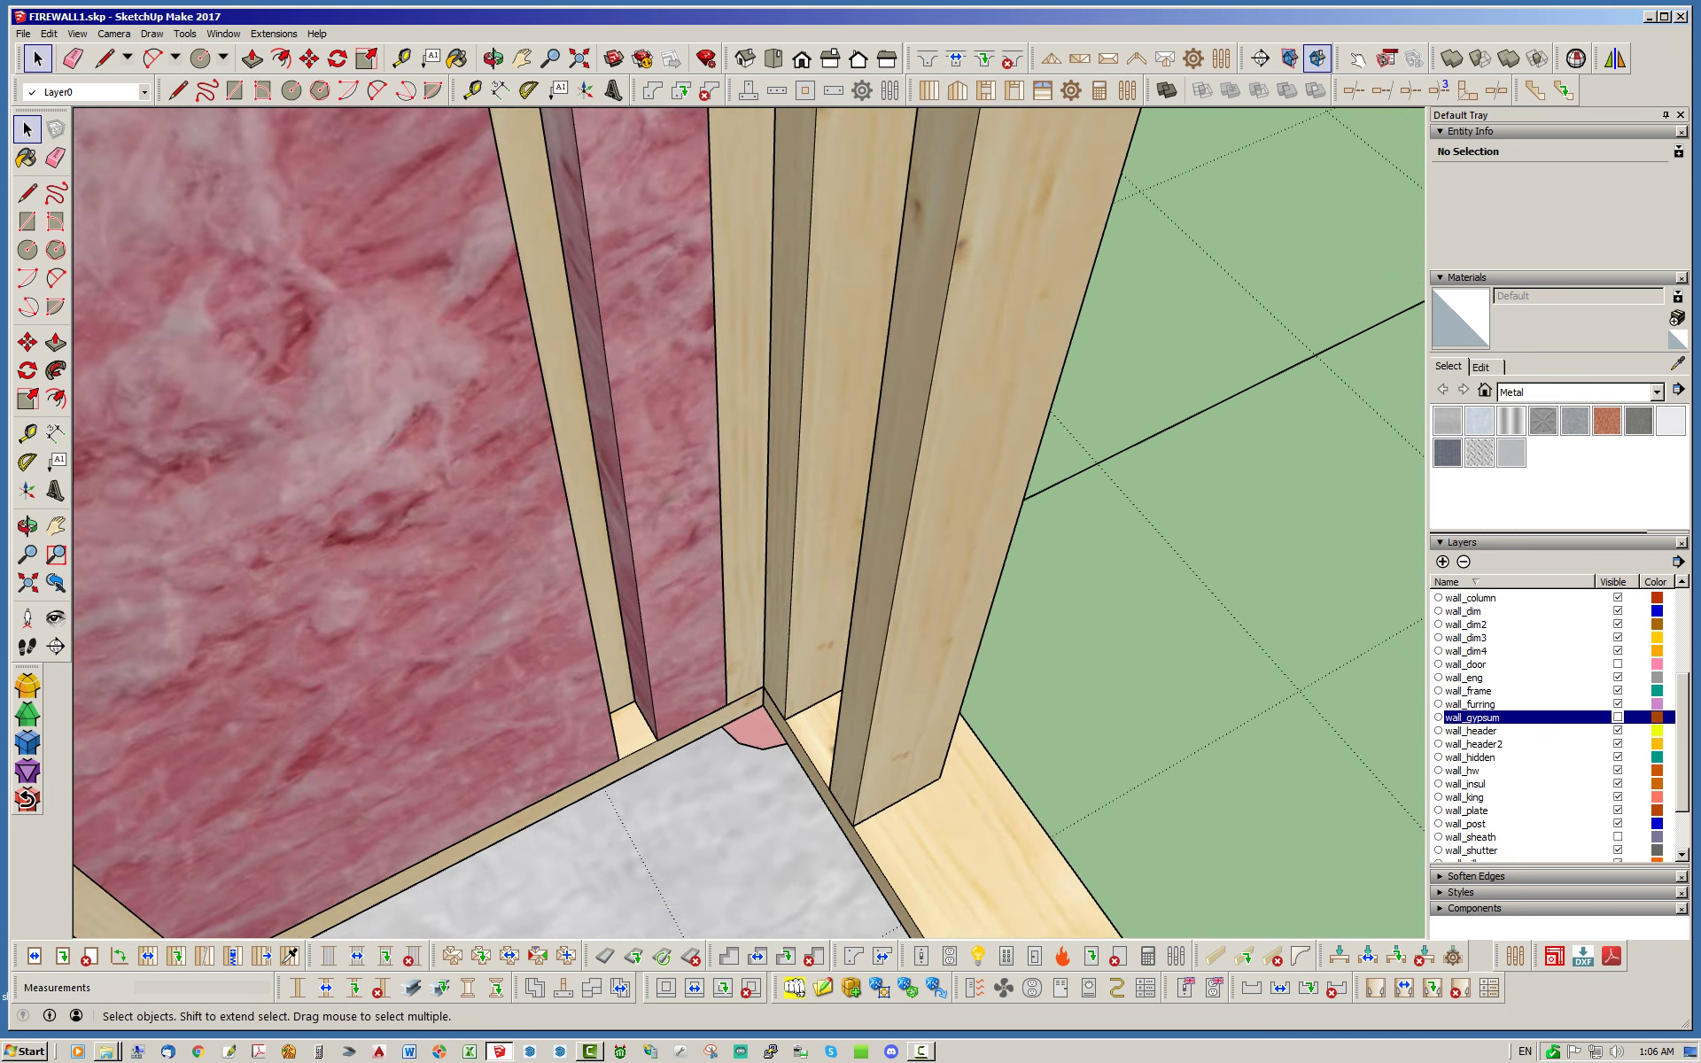
{"action": "middle_click_drag", "start_coordinate": [753, 761], "coordinate": [819, 731]}
{"action": "scroll", "coordinate": [797, 620], "scroll_direction": "down", "scroll_amount": 12}
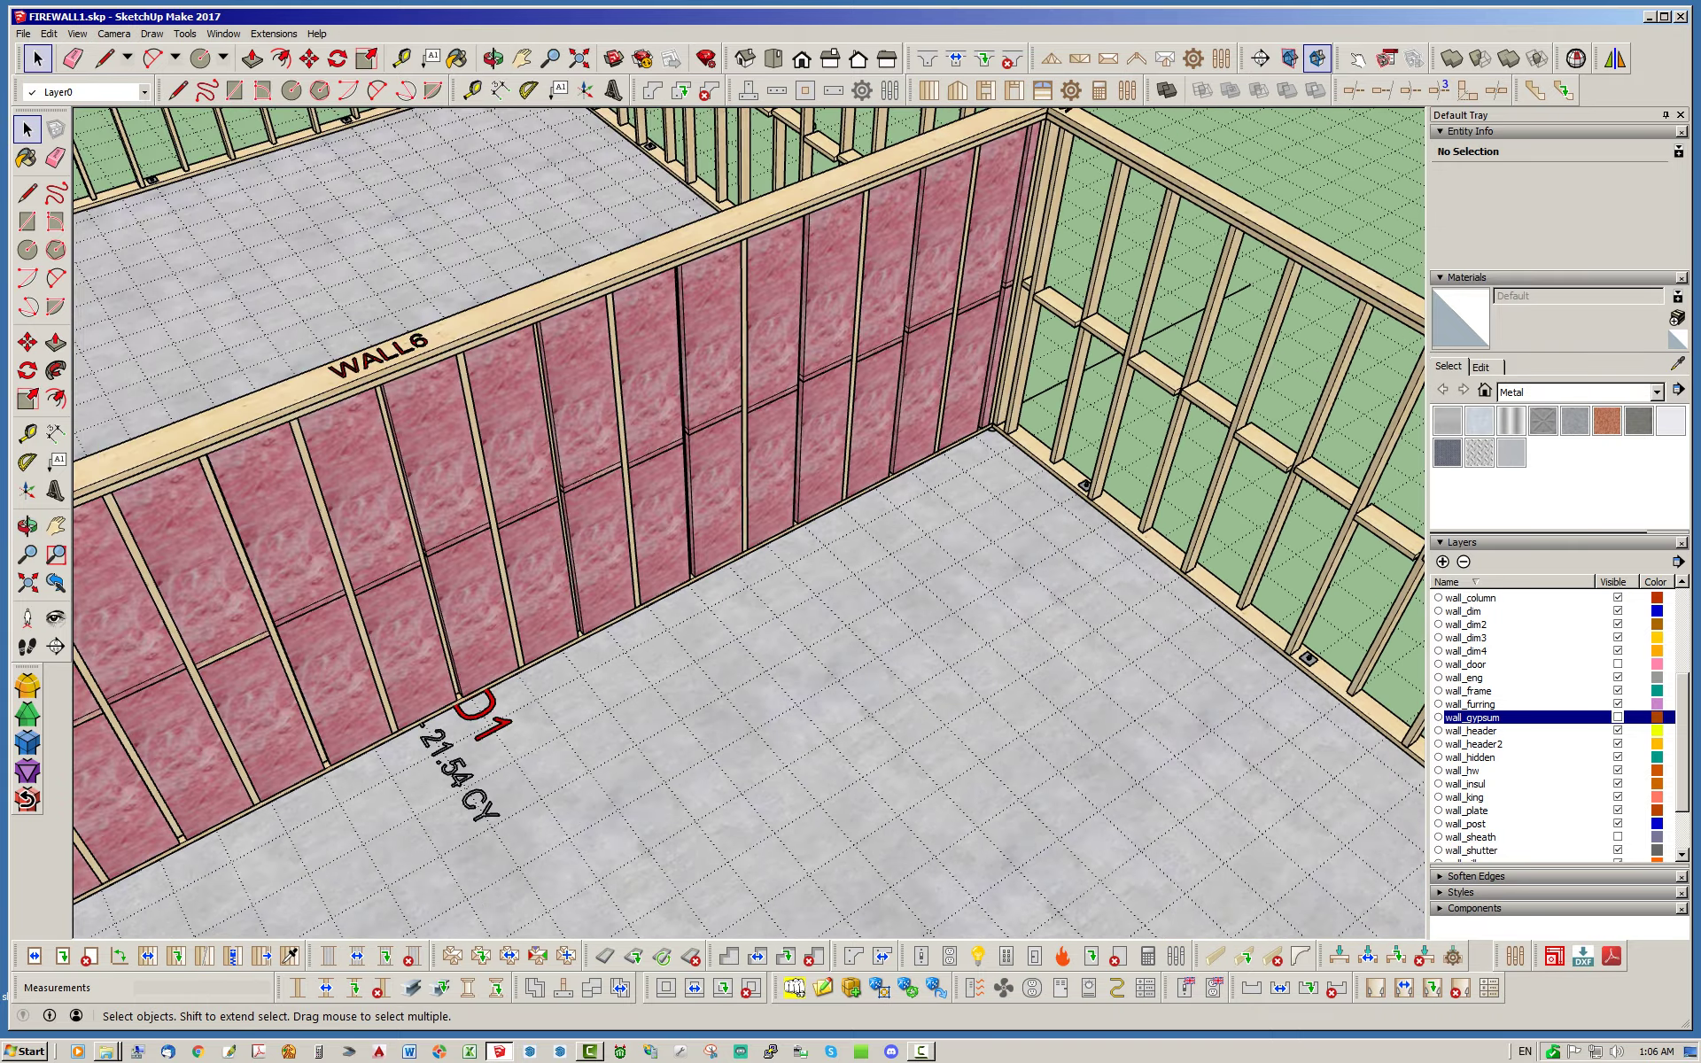
{"action": "scroll", "coordinate": [1134, 354], "scroll_direction": "down", "scroll_amount": 6}
{"action": "middle_click_drag", "start_coordinate": [1125, 363], "coordinate": [771, 407]}
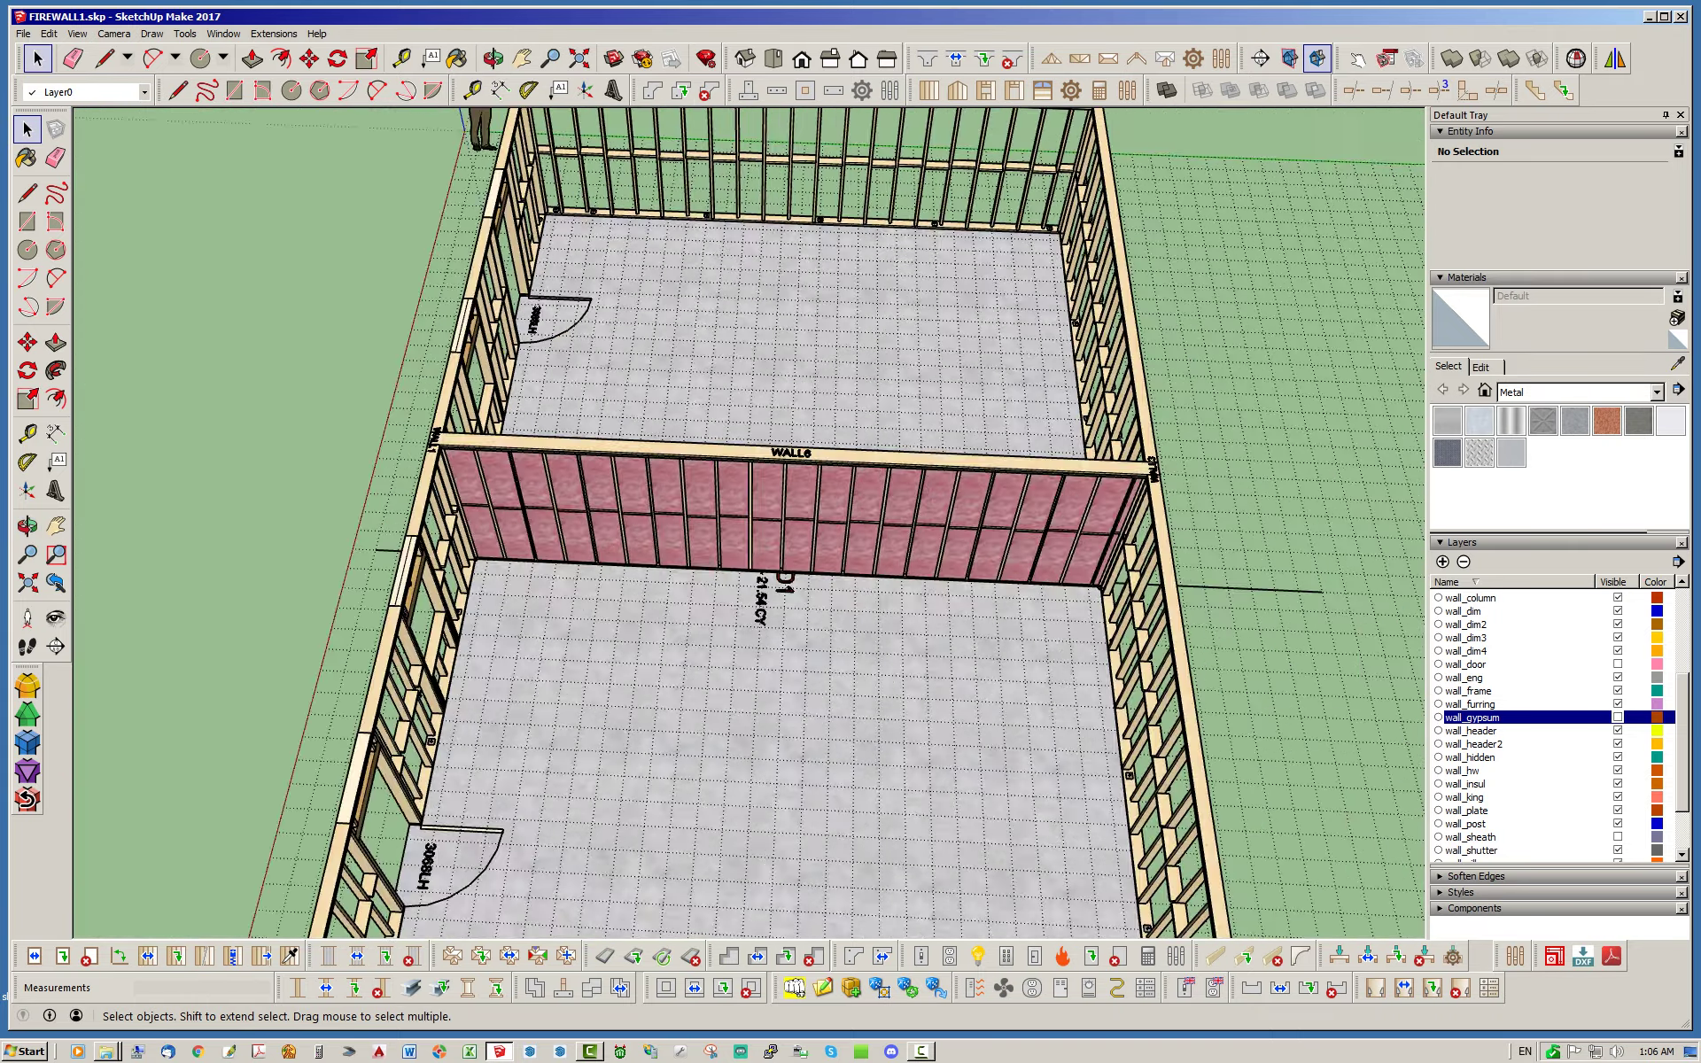
{"action": "scroll", "coordinate": [451, 560], "scroll_direction": "up", "scroll_amount": 10}
{"action": "scroll", "coordinate": [479, 558], "scroll_direction": "up", "scroll_amount": 5}
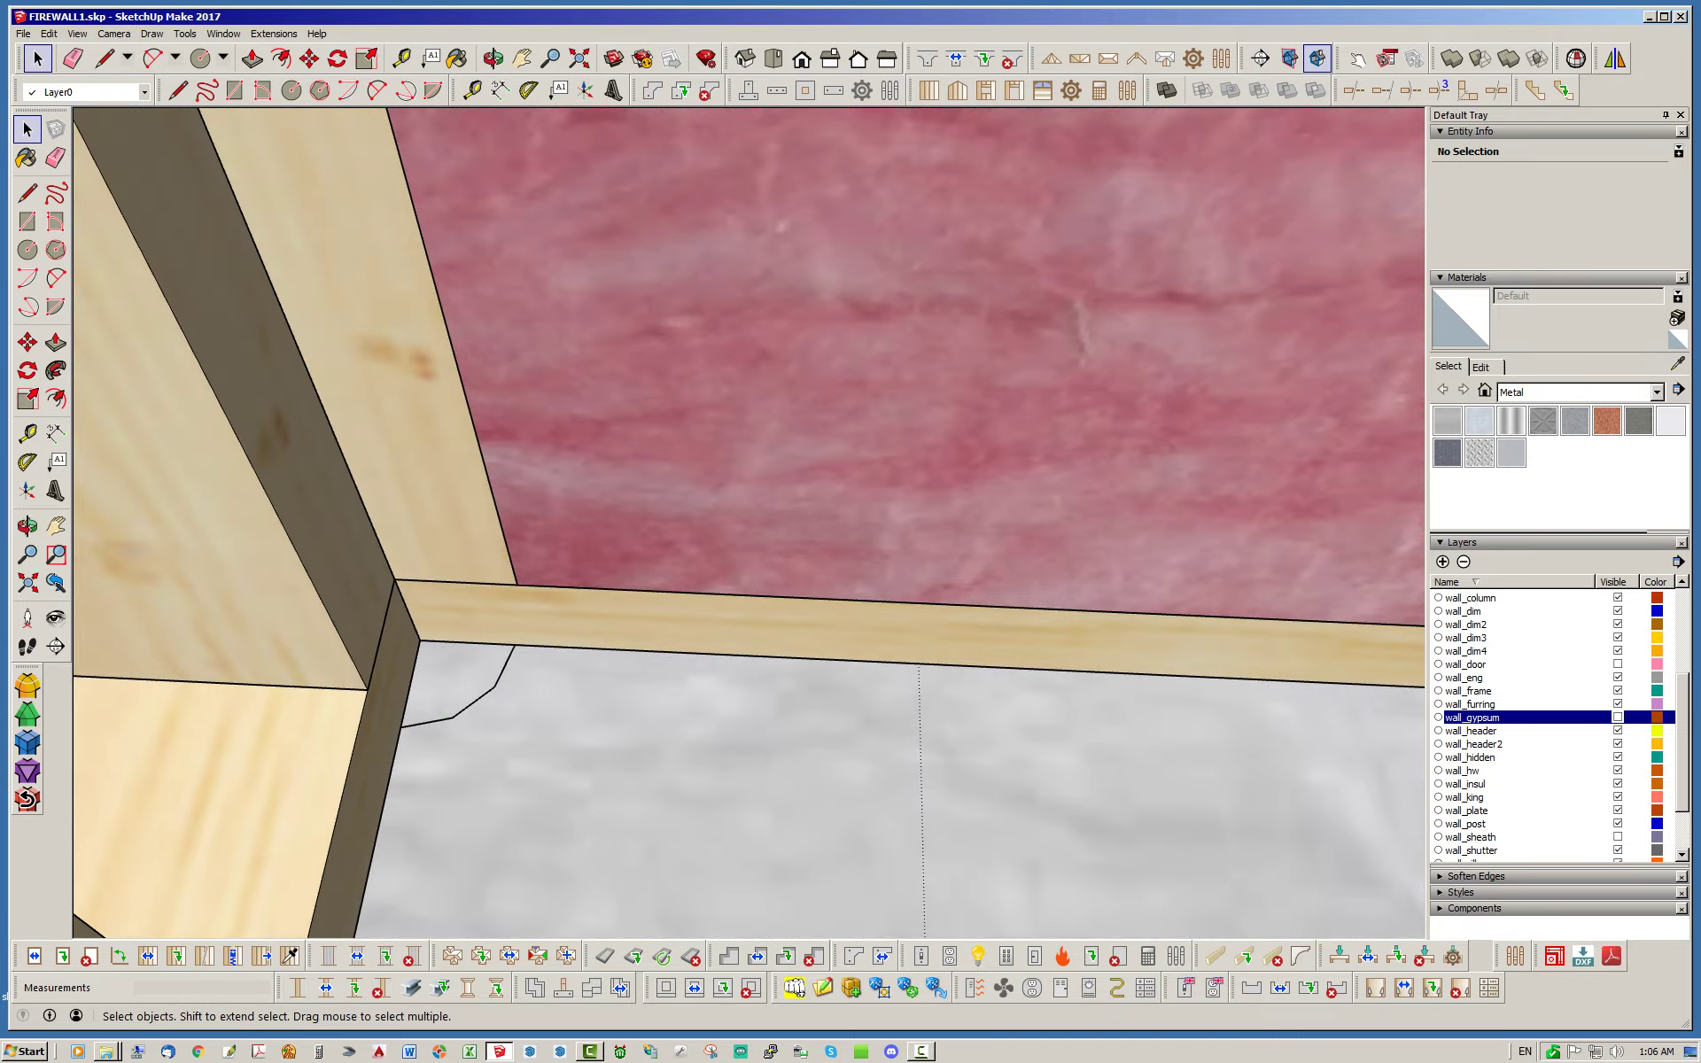
{"action": "scroll", "coordinate": [443, 554], "scroll_direction": "down", "scroll_amount": 6}
{"action": "scroll", "coordinate": [417, 560], "scroll_direction": "down", "scroll_amount": 4}
{"action": "mouse_move", "coordinate": [417, 560]}
{"action": "middle_mouse_down"}
{"action": "mouse_move", "coordinate": [496, 572]}
{"action": "mouse_move", "coordinate": [460, 585]}
{"action": "mouse_move", "coordinate": [514, 598]}
{"action": "middle_mouse_up"}
{"action": "scroll", "coordinate": [403, 575], "scroll_direction": "up", "scroll_amount": 4}
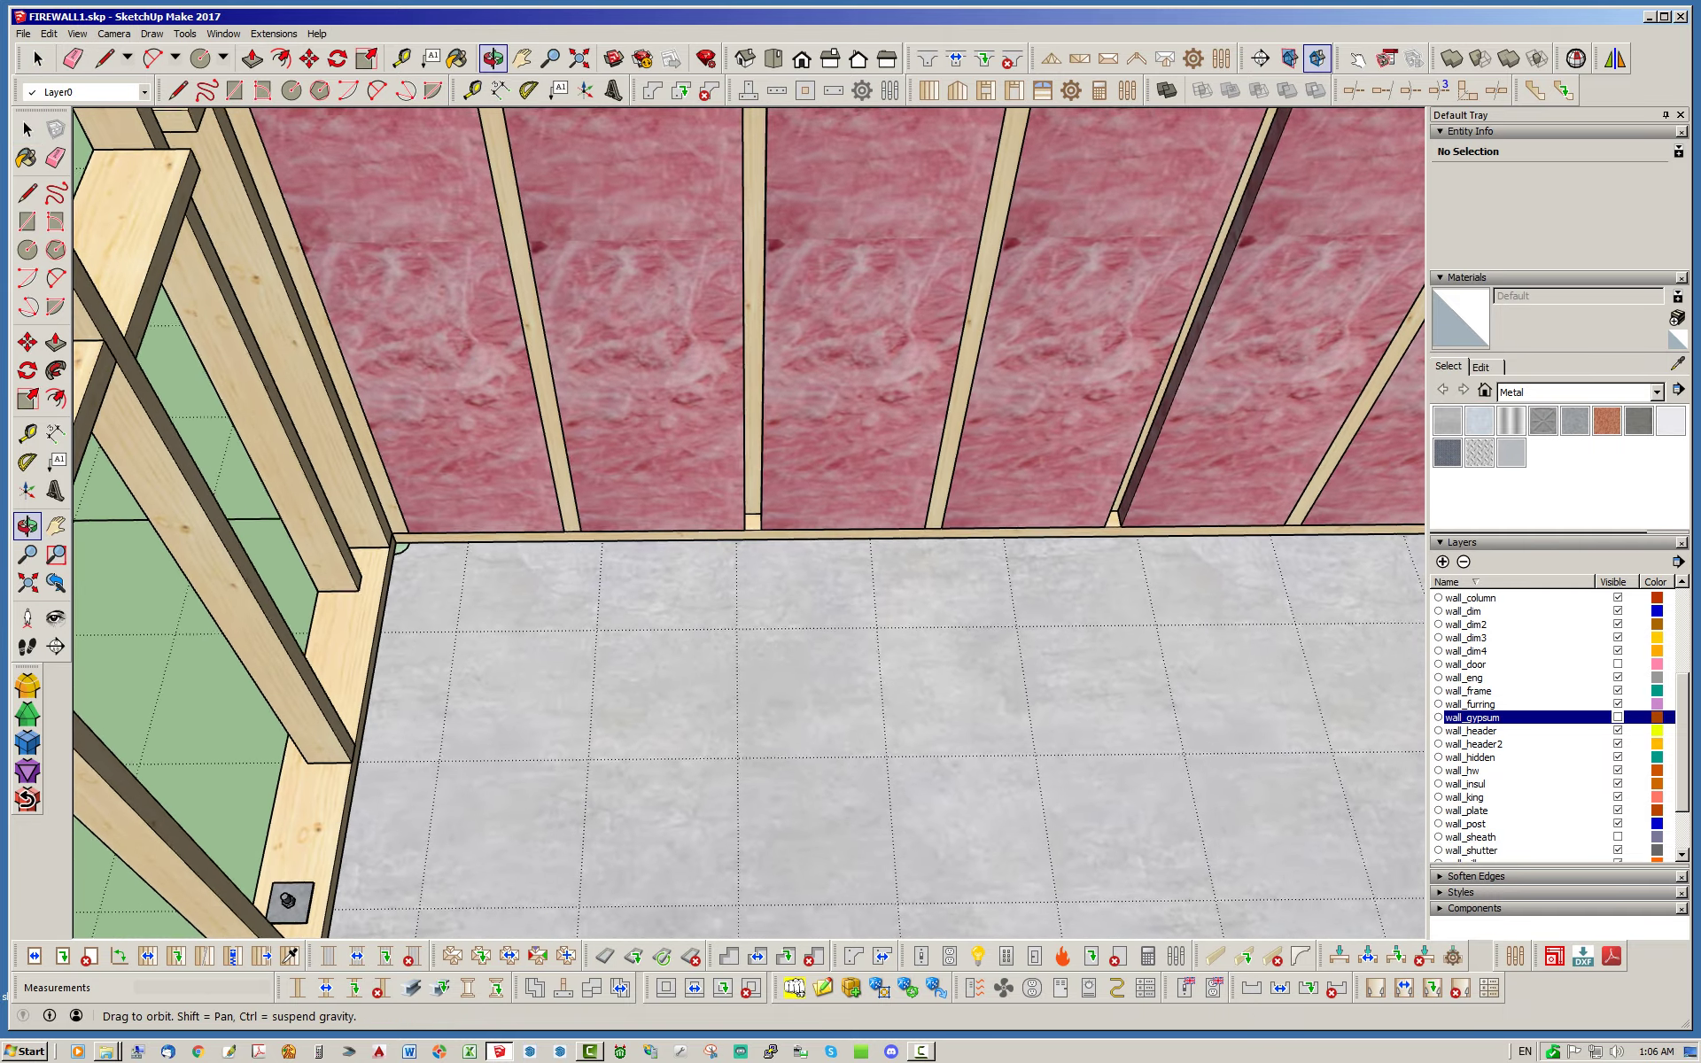
Hide the slab foundation group and view the dividing wall's marker from below.
{"action": "right_click", "coordinate": [526, 606]}
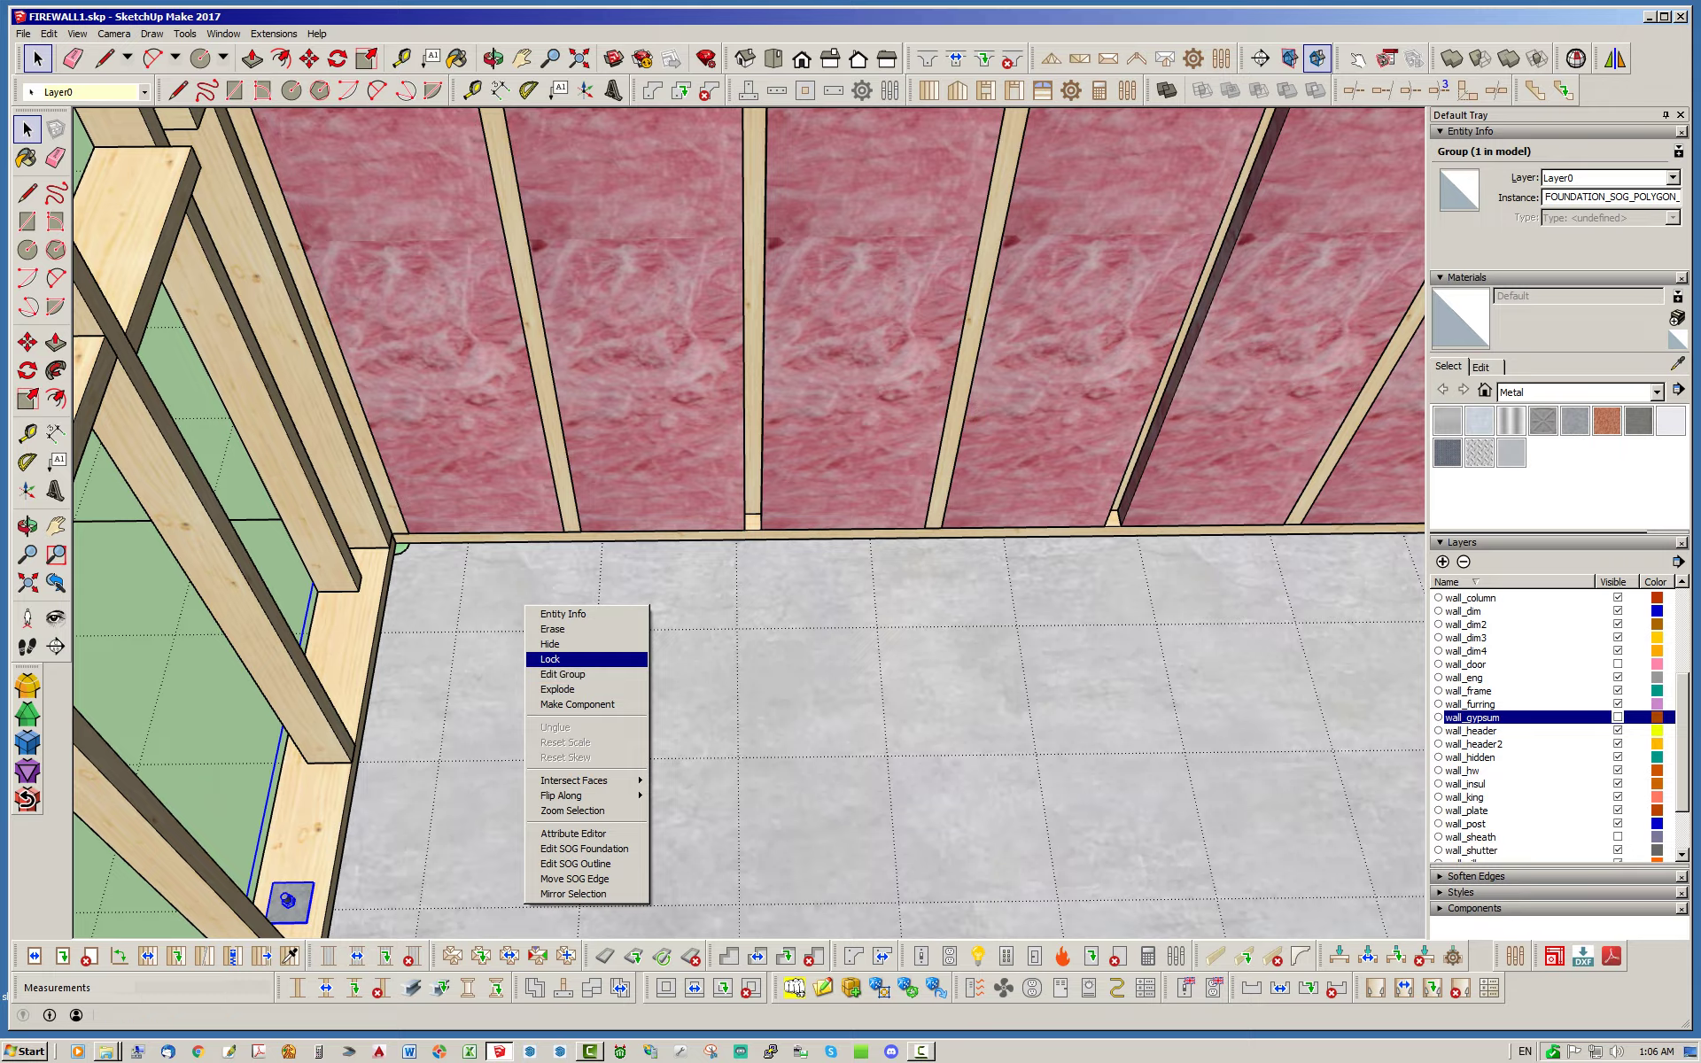
{"action": "left_click", "coordinate": [567, 644]}
{"action": "middle_click_drag", "start_coordinate": [567, 644], "coordinate": [504, 465]}
{"action": "scroll", "coordinate": [502, 487], "scroll_direction": "up", "scroll_amount": 5}
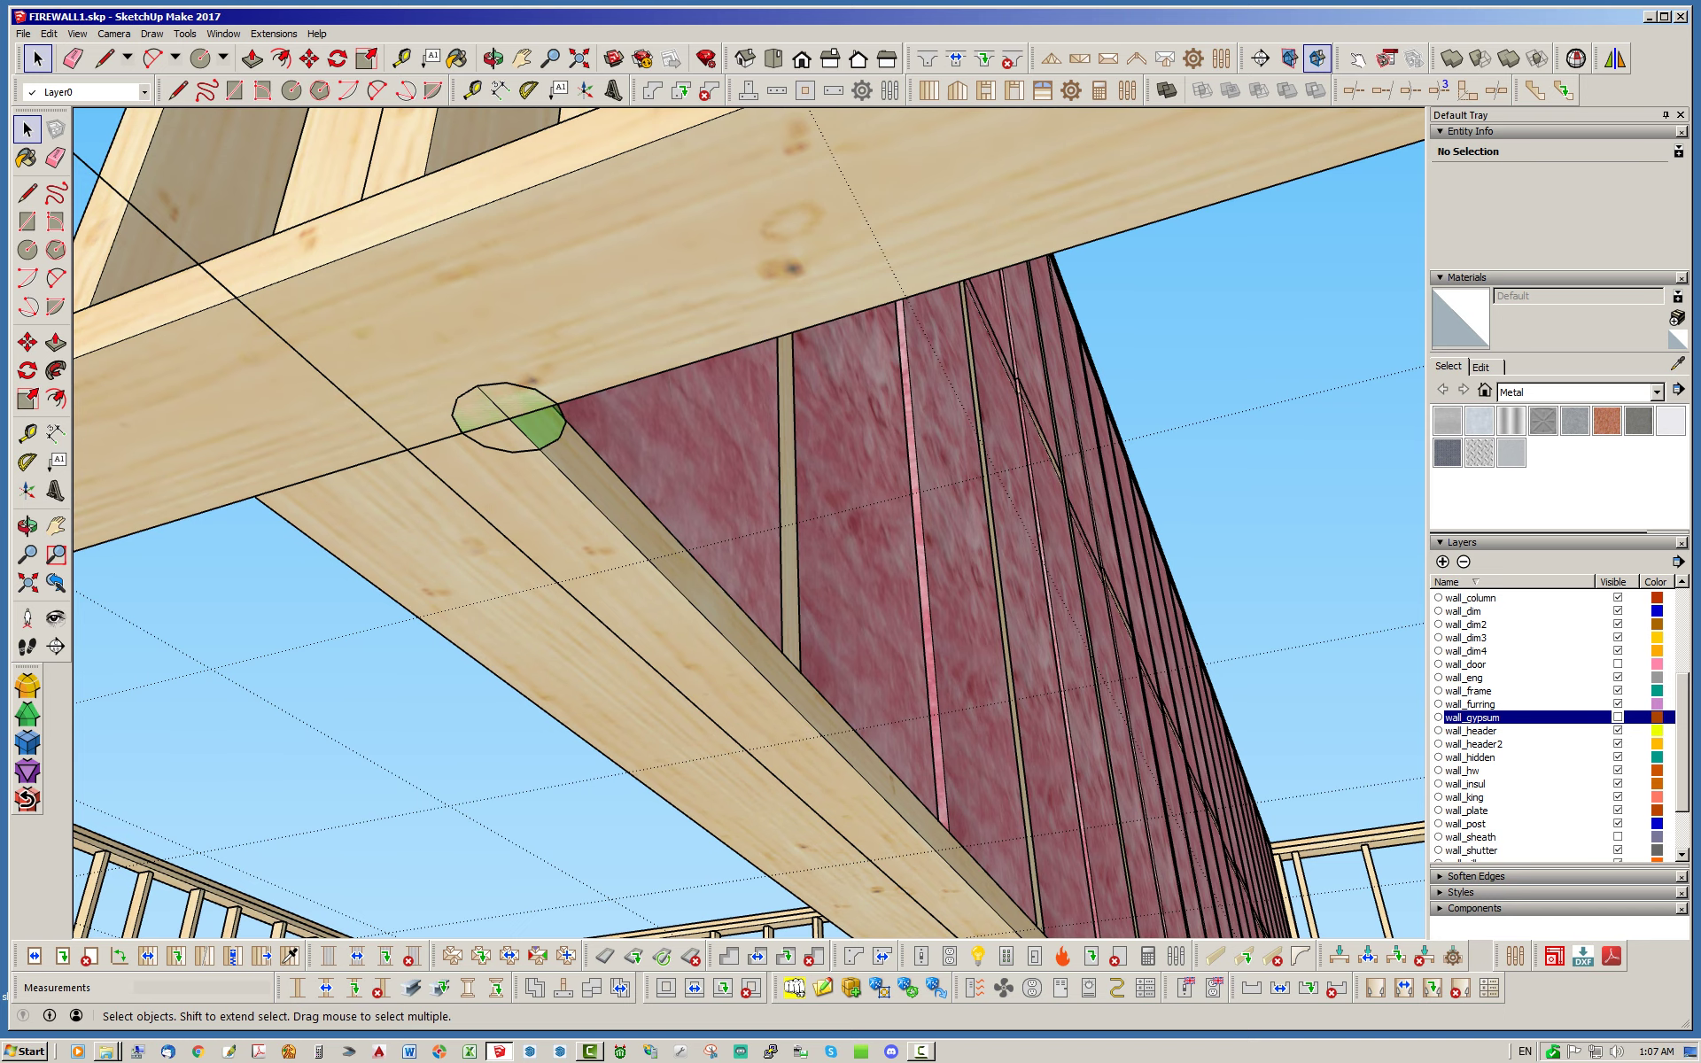
Inspect from below how the dividing wall's end marker lines up with the bottom plate and the long reference line.
{"action": "middle_click_drag", "start_coordinate": [633, 483], "coordinate": [669, 520]}
{"action": "scroll", "coordinate": [669, 520], "scroll_direction": "down", "scroll_amount": 1}
{"action": "scroll", "coordinate": [665, 512], "scroll_direction": "down", "scroll_amount": 4}
{"action": "scroll", "coordinate": [594, 450], "scroll_direction": "up", "scroll_amount": 6}
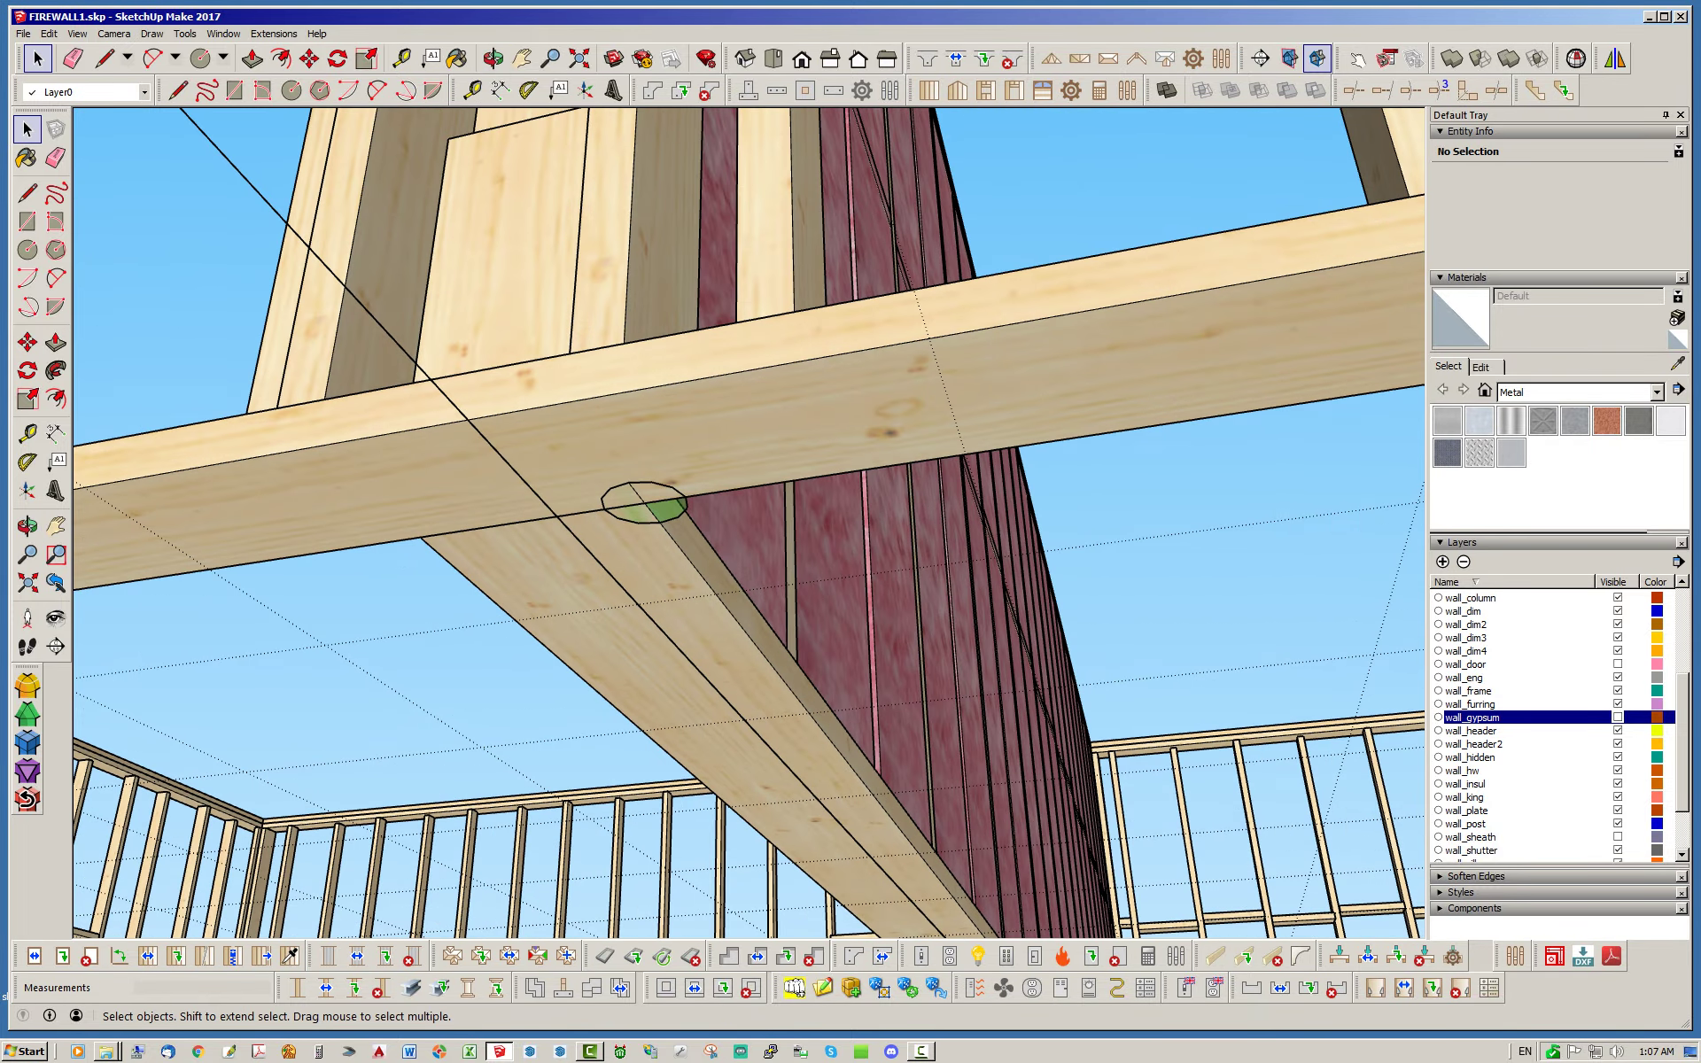
{"action": "scroll", "coordinate": [642, 522], "scroll_direction": "down", "scroll_amount": 2}
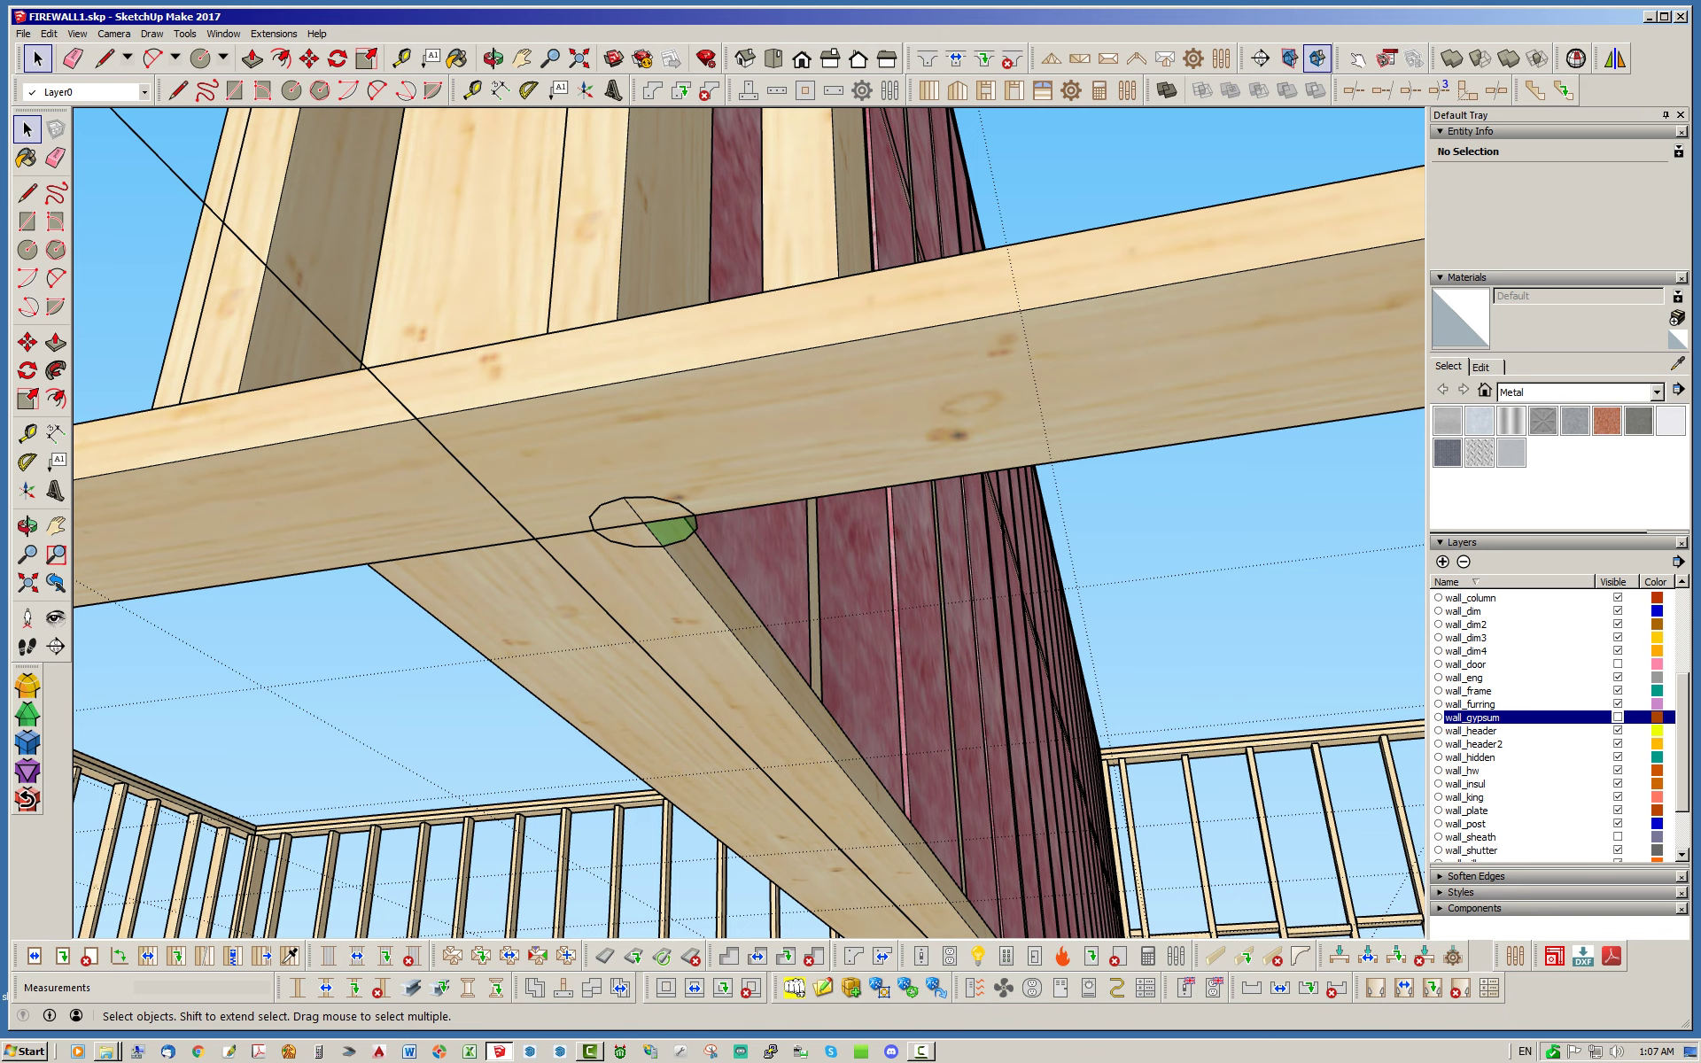
{"action": "middle_click_drag", "start_coordinate": [642, 522], "coordinate": [748, 488]}
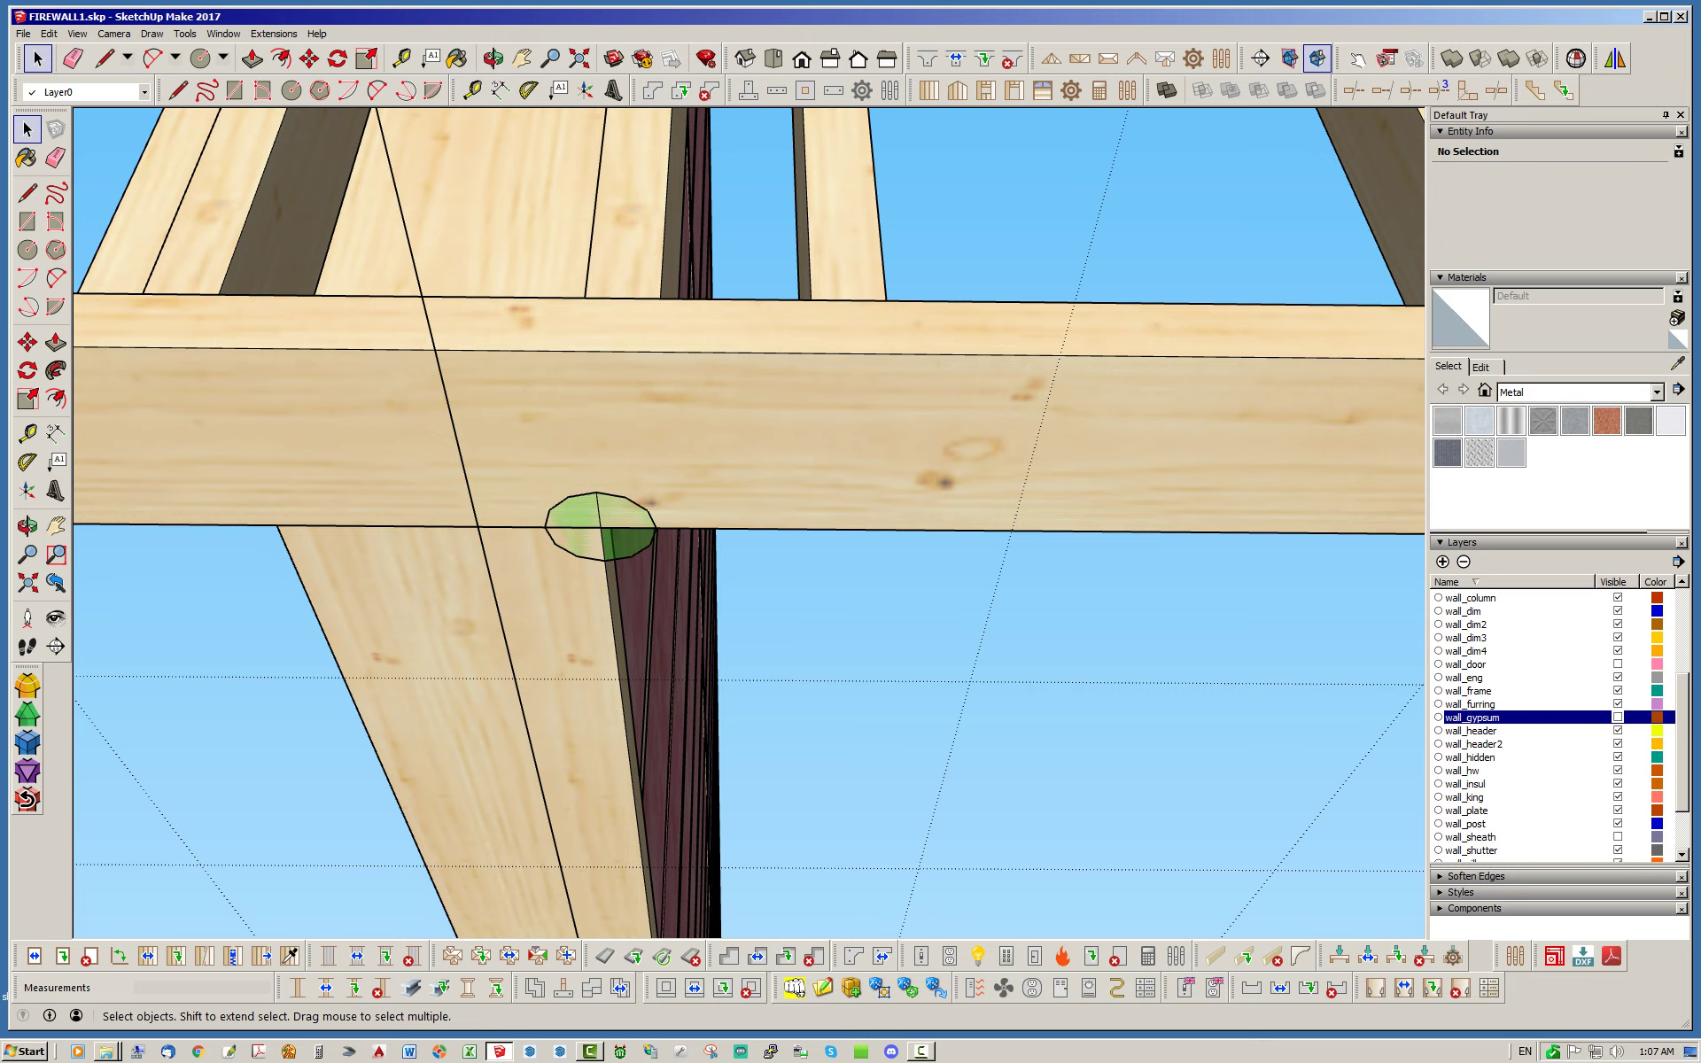
{"action": "mouse_move", "coordinate": [749, 487]}
{"action": "middle_mouse_down"}
{"action": "mouse_move", "coordinate": [634, 527]}
{"action": "mouse_move", "coordinate": [757, 487]}
{"action": "middle_mouse_up"}
{"action": "middle_click_drag", "start_coordinate": [640, 403], "coordinate": [713, 448]}
{"action": "scroll", "coordinate": [713, 447], "scroll_direction": "down", "scroll_amount": 2}
{"action": "scroll", "coordinate": [550, 464], "scroll_direction": "up", "scroll_amount": 3}
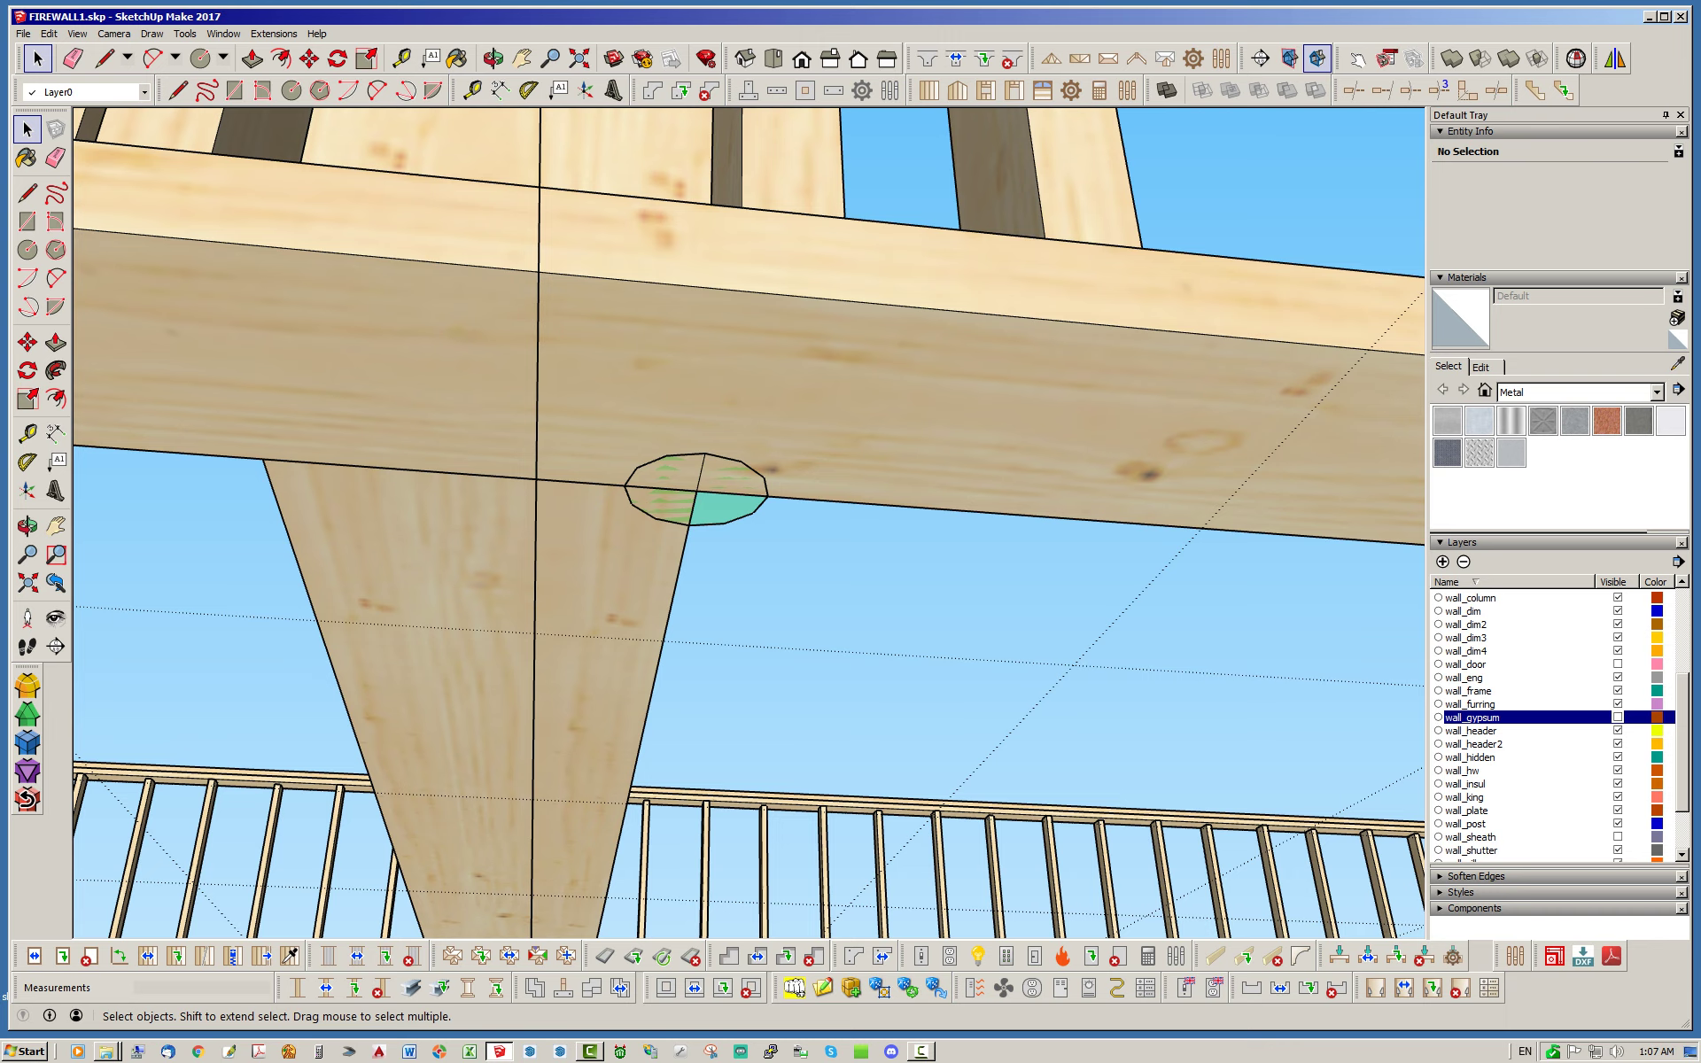
{"action": "left_click", "coordinate": [549, 464]}
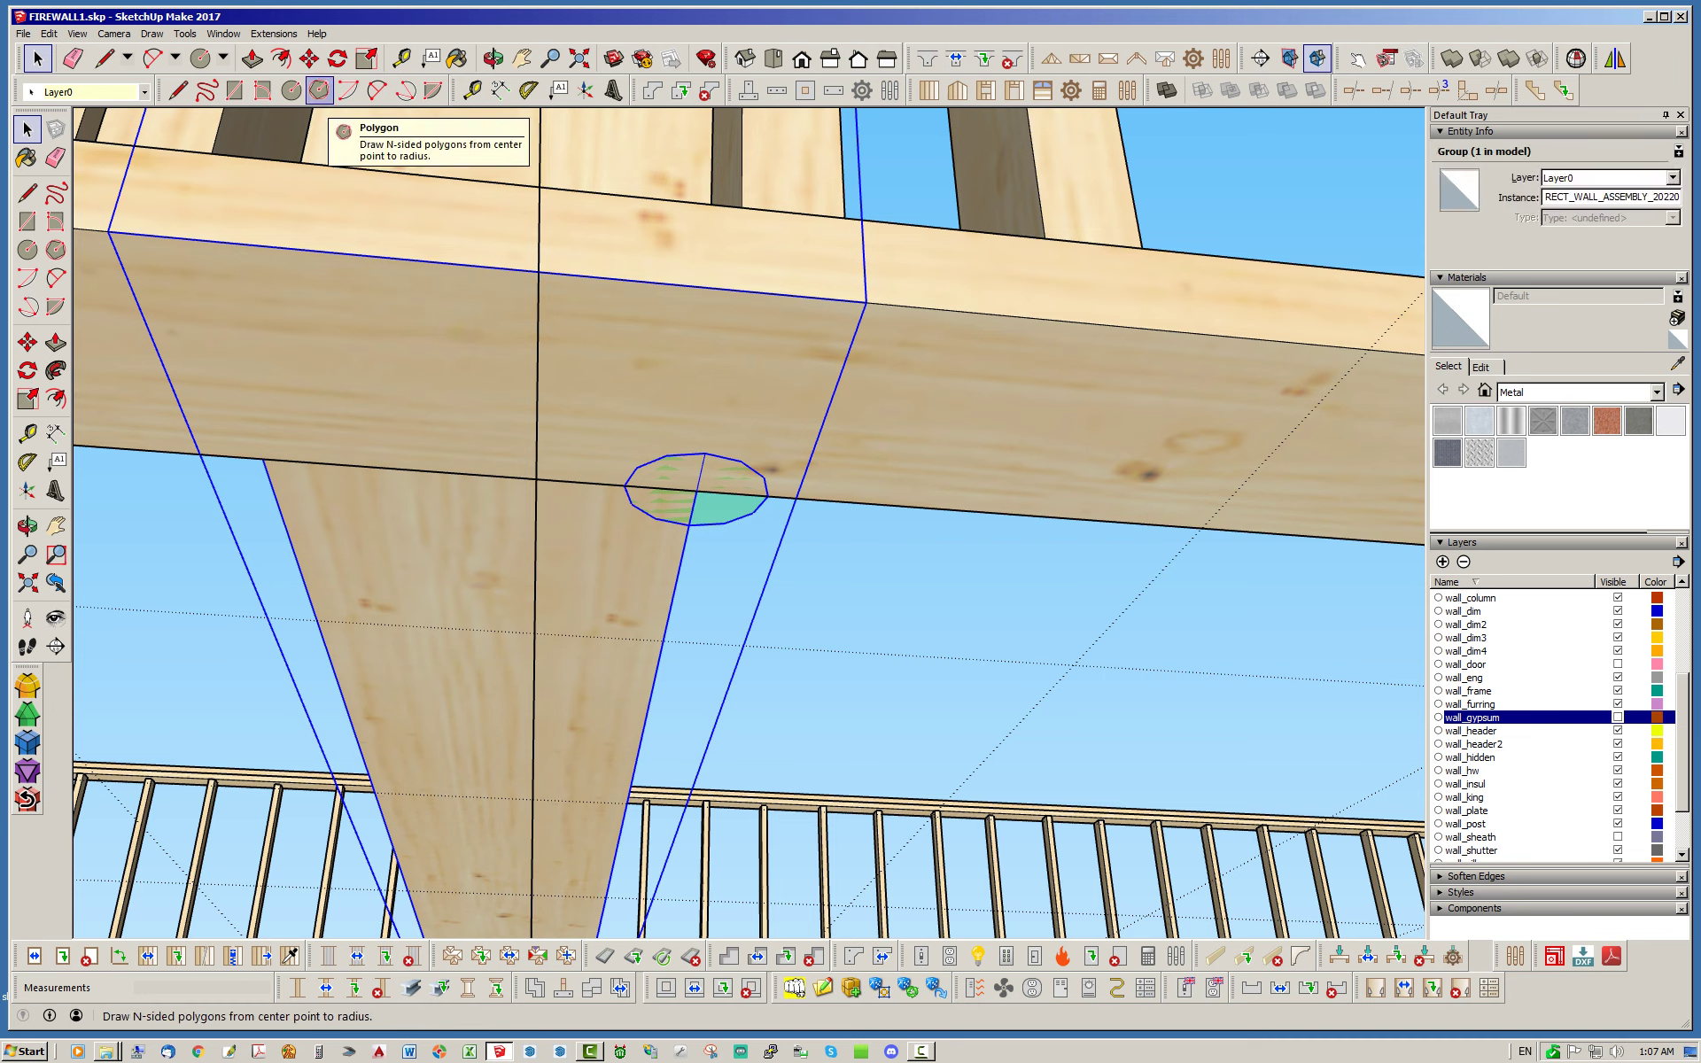
{"action": "left_click", "coordinate": [178, 89]}
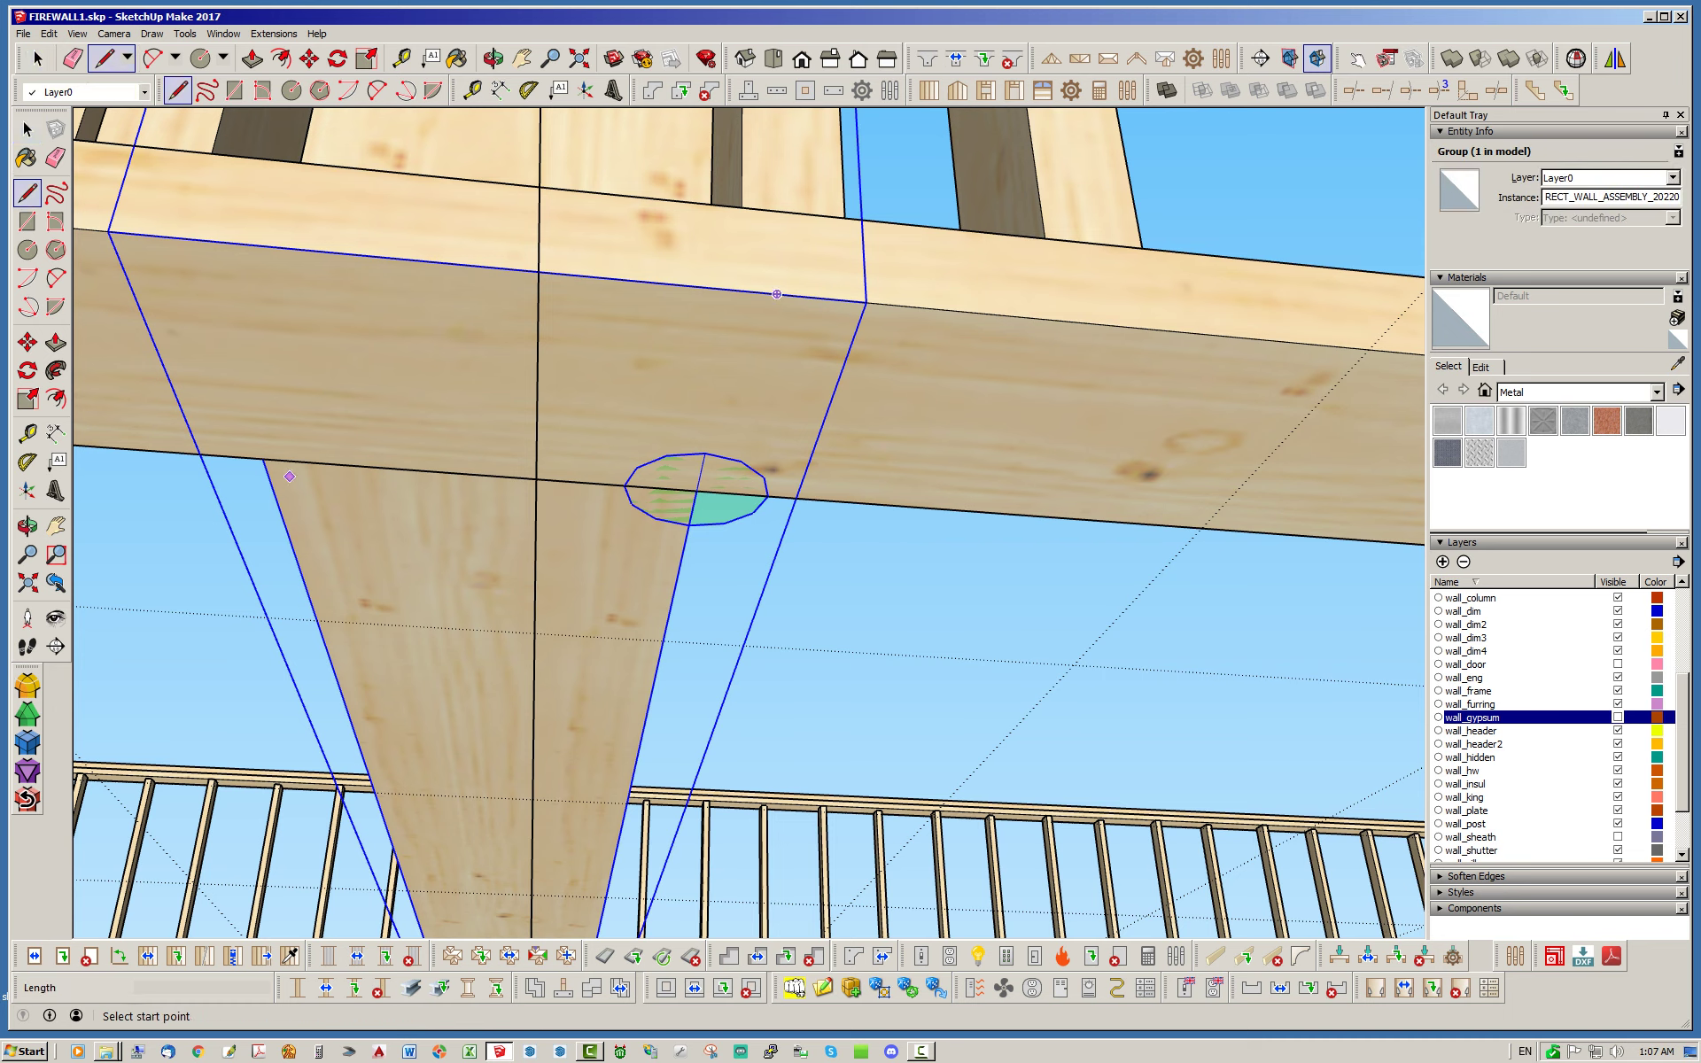
{"action": "left_click", "coordinate": [262, 459]}
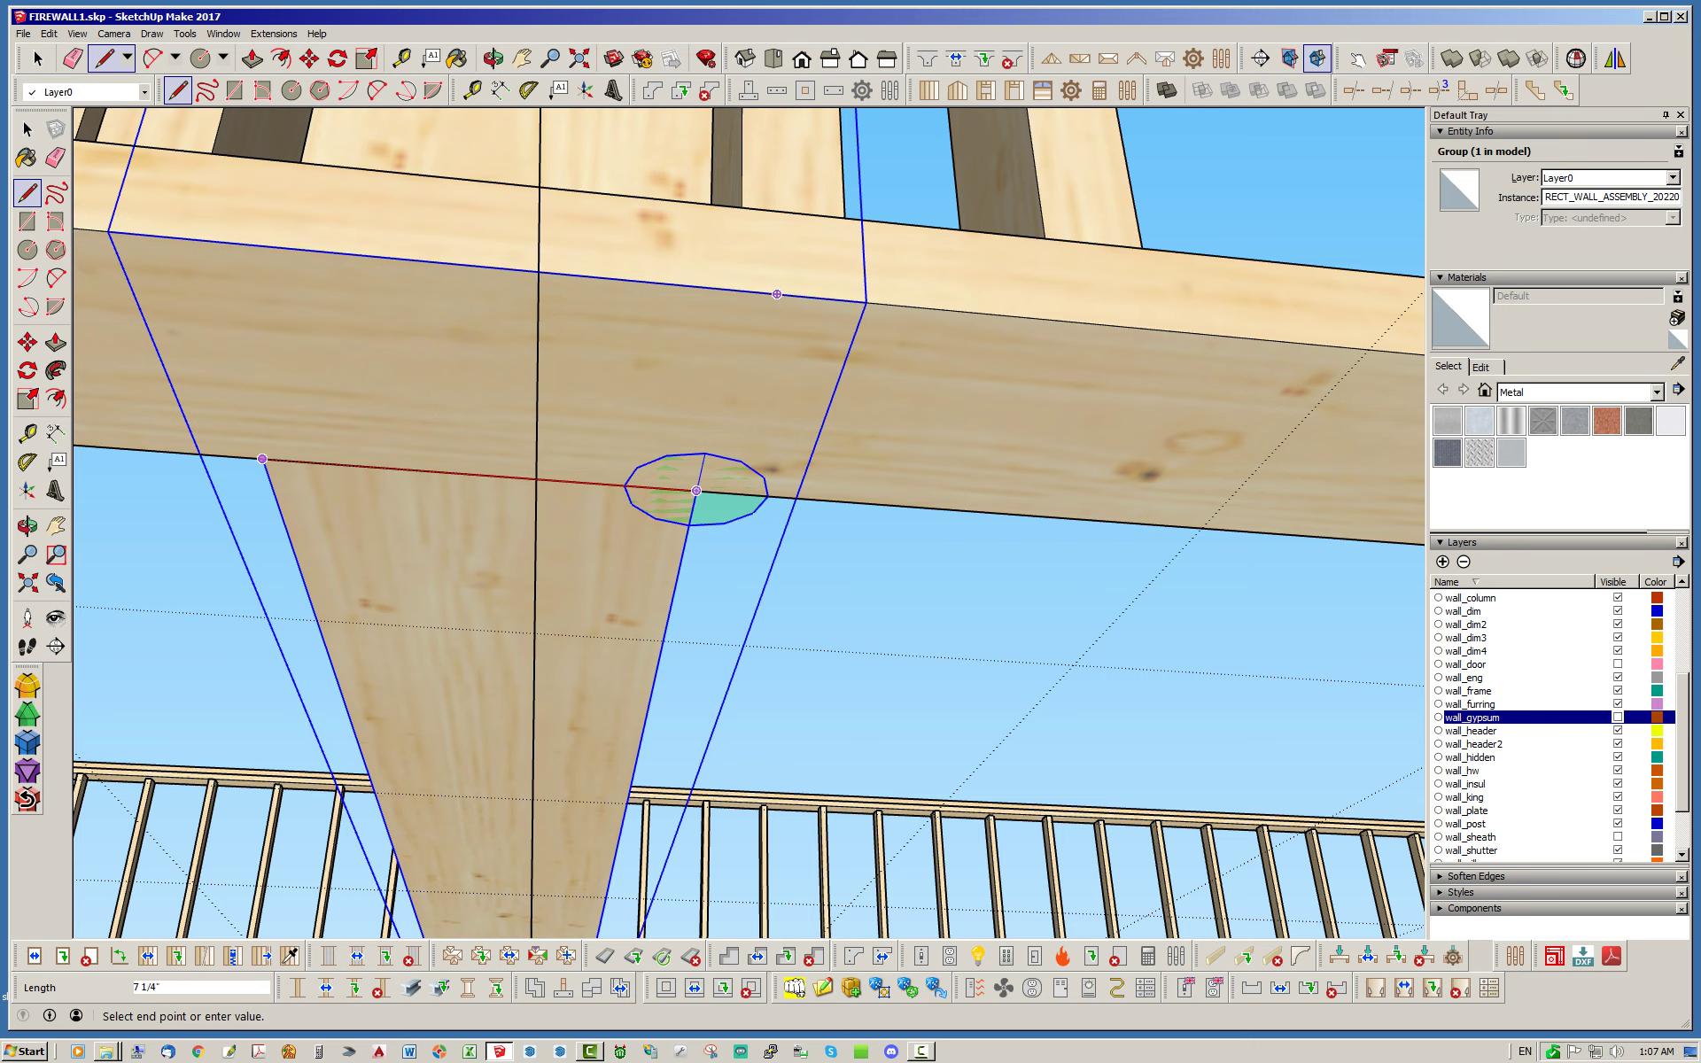
{"action": "key", "text": "space"}
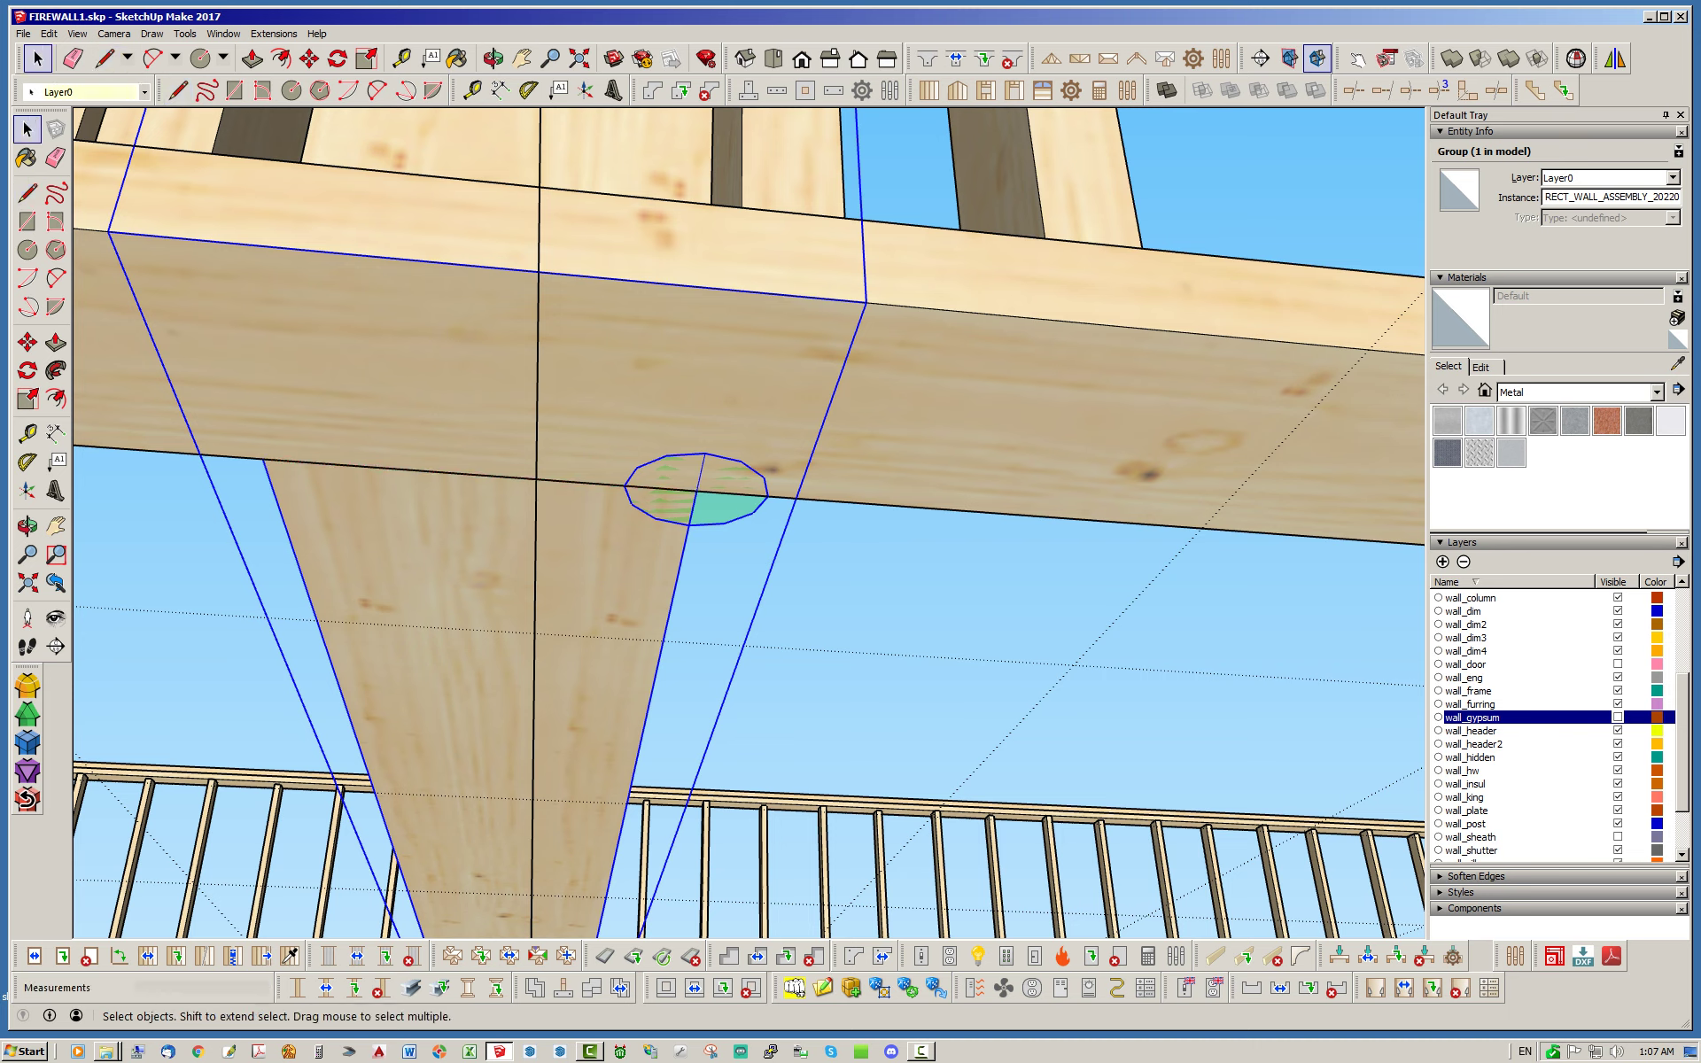
Draw a short reference line about 2 1/16" long from the midpoint of the dividing wall's bottom end edge across the WALL1 bottom plate.
{"action": "left_click", "coordinate": [178, 89]}
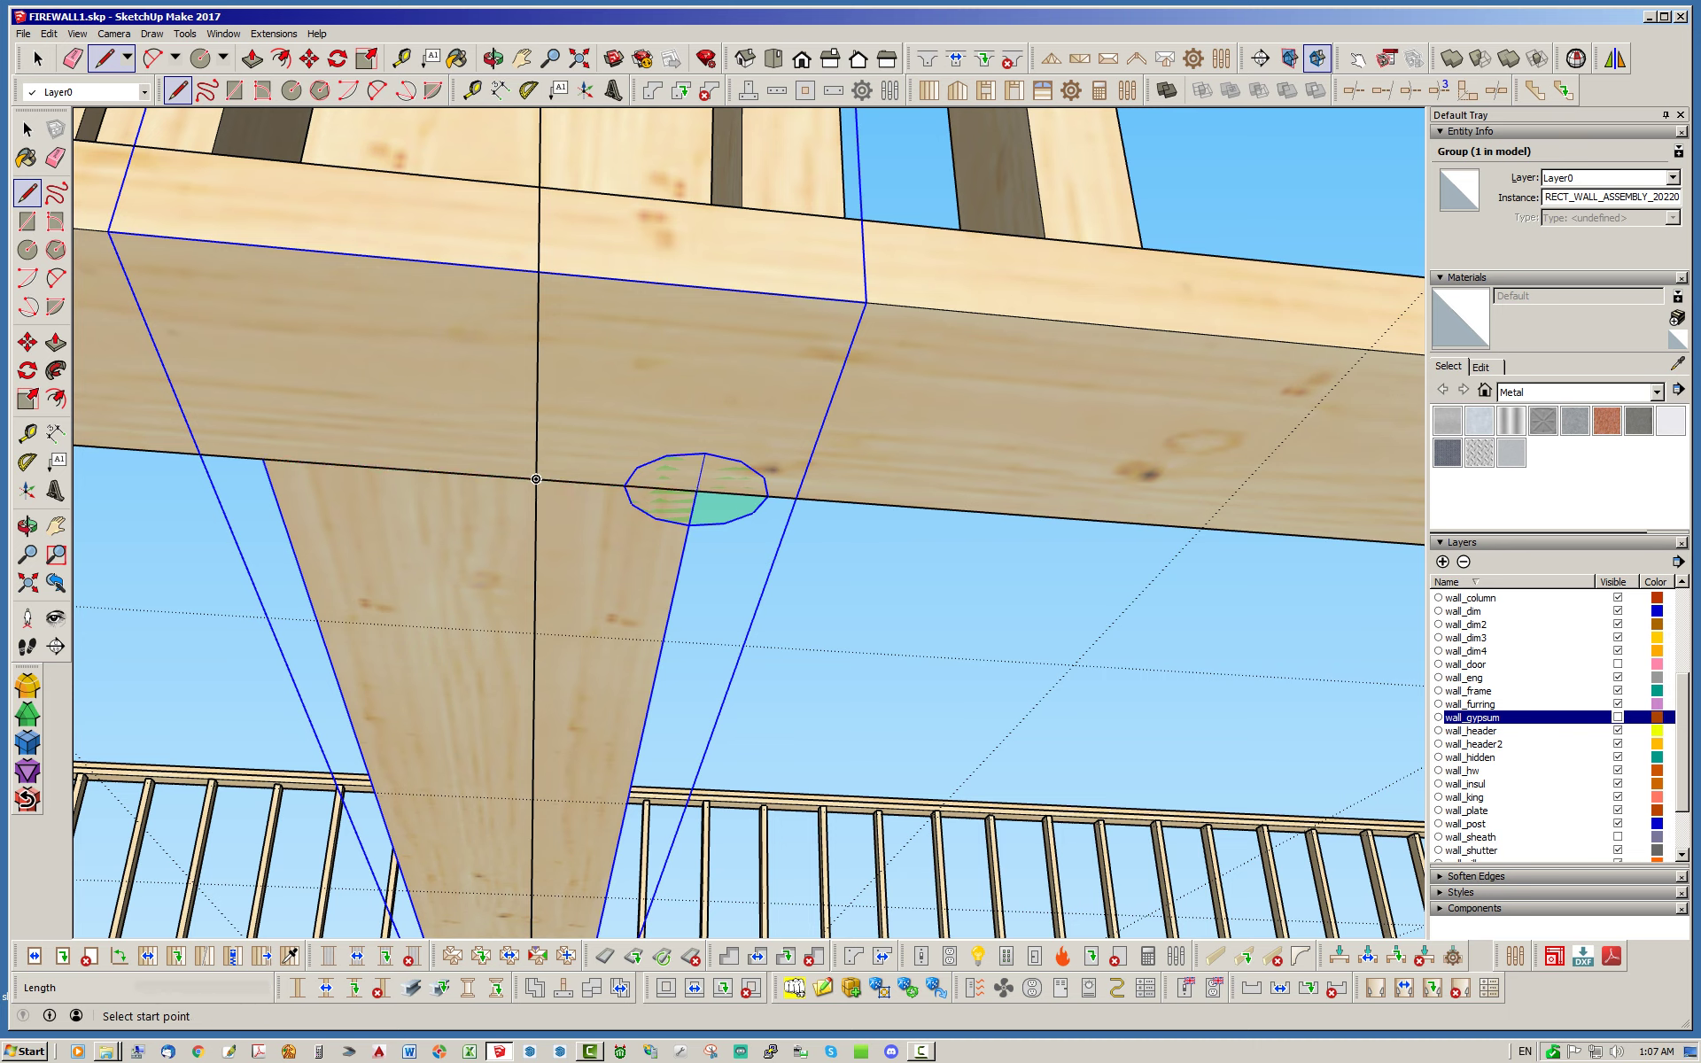
{"action": "left_click", "coordinate": [484, 474]}
{"action": "left_click", "coordinate": [481, 409]}
{"action": "key", "text": "space"}
Measure the offset between the short midpoint line and the long reference line without placing a dimension.
{"action": "left_click", "coordinate": [500, 90]}
{"action": "left_click", "coordinate": [484, 475]}
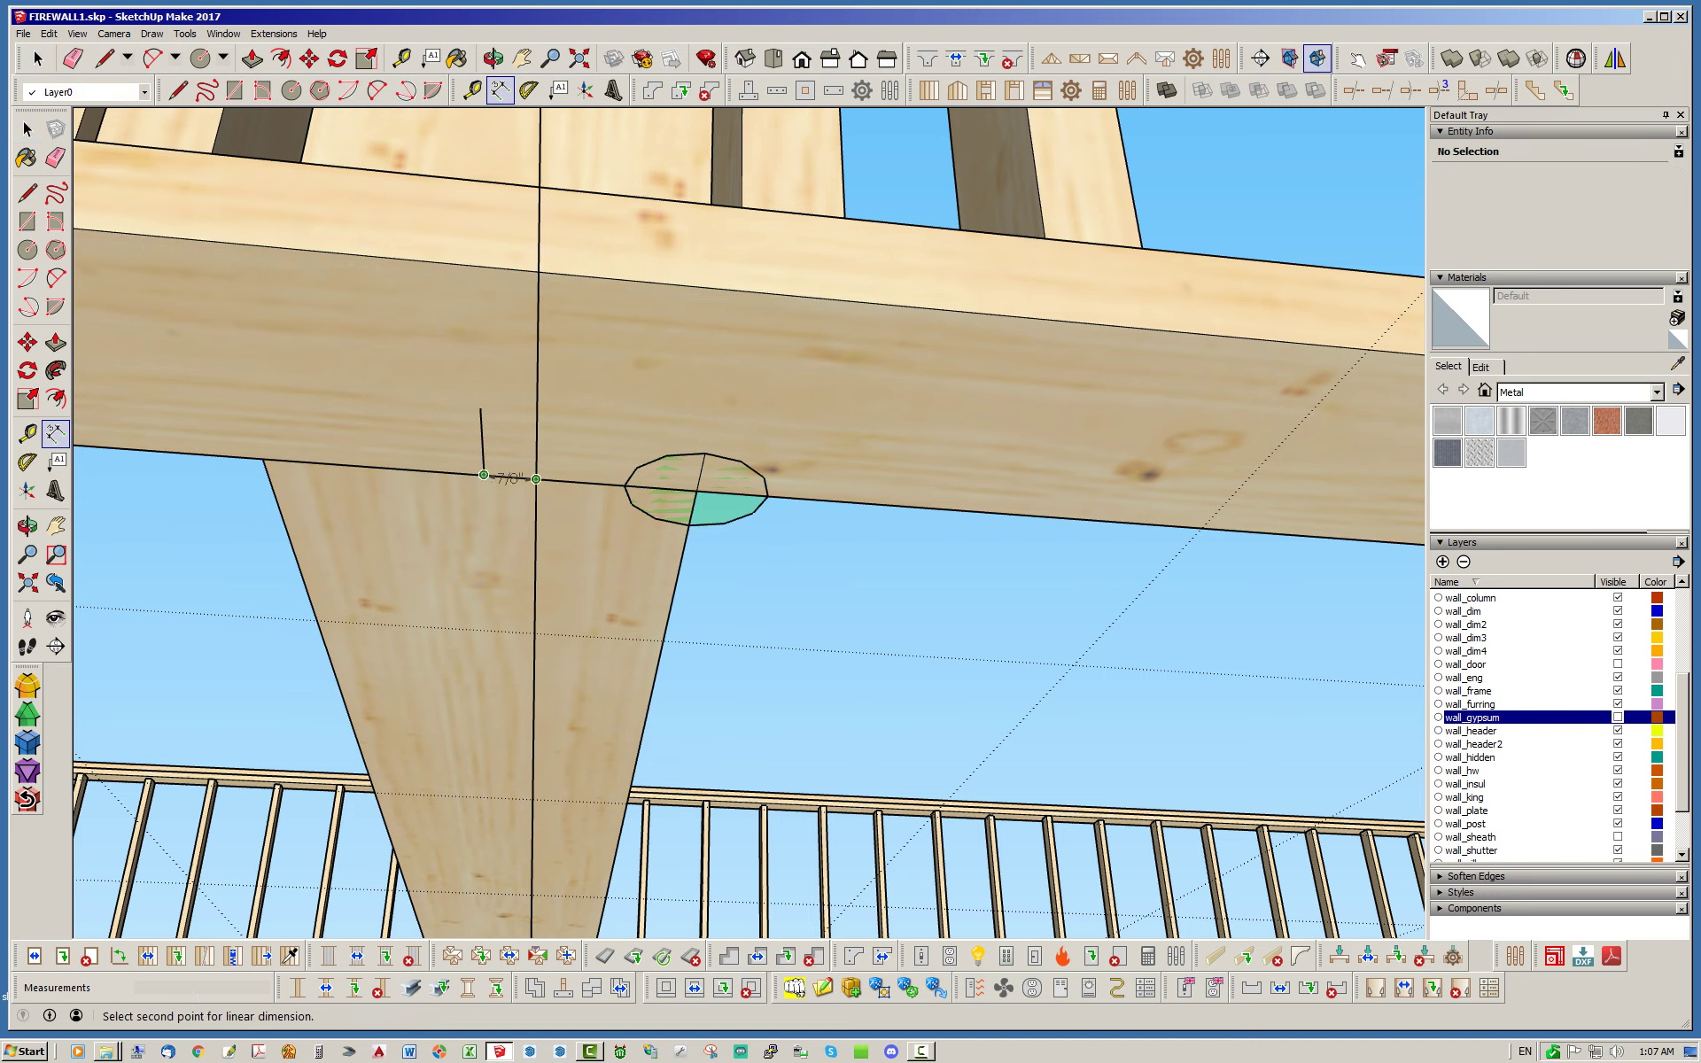
{"action": "left_click", "coordinate": [536, 480]}
{"action": "key", "text": "space"}
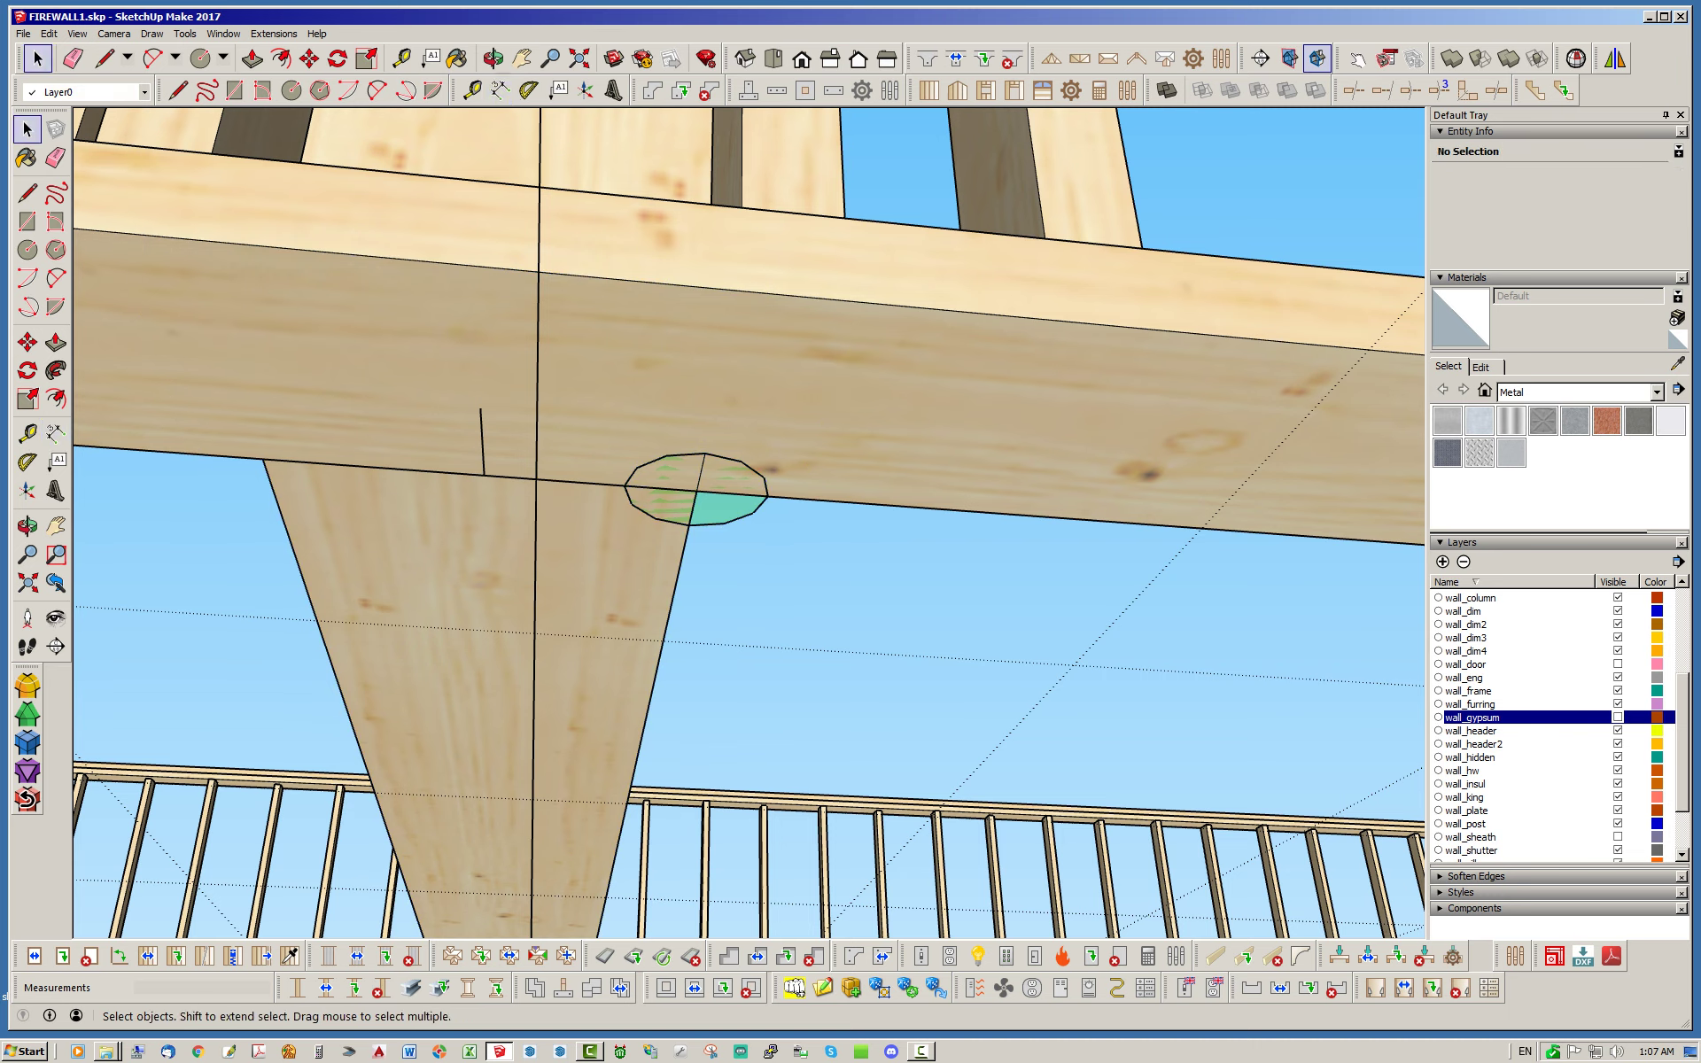
Move the dividing wall assembly .875" along the red axis toward the long reference line.
{"action": "middle_click_drag", "start_coordinate": [620, 496], "coordinate": [567, 530]}
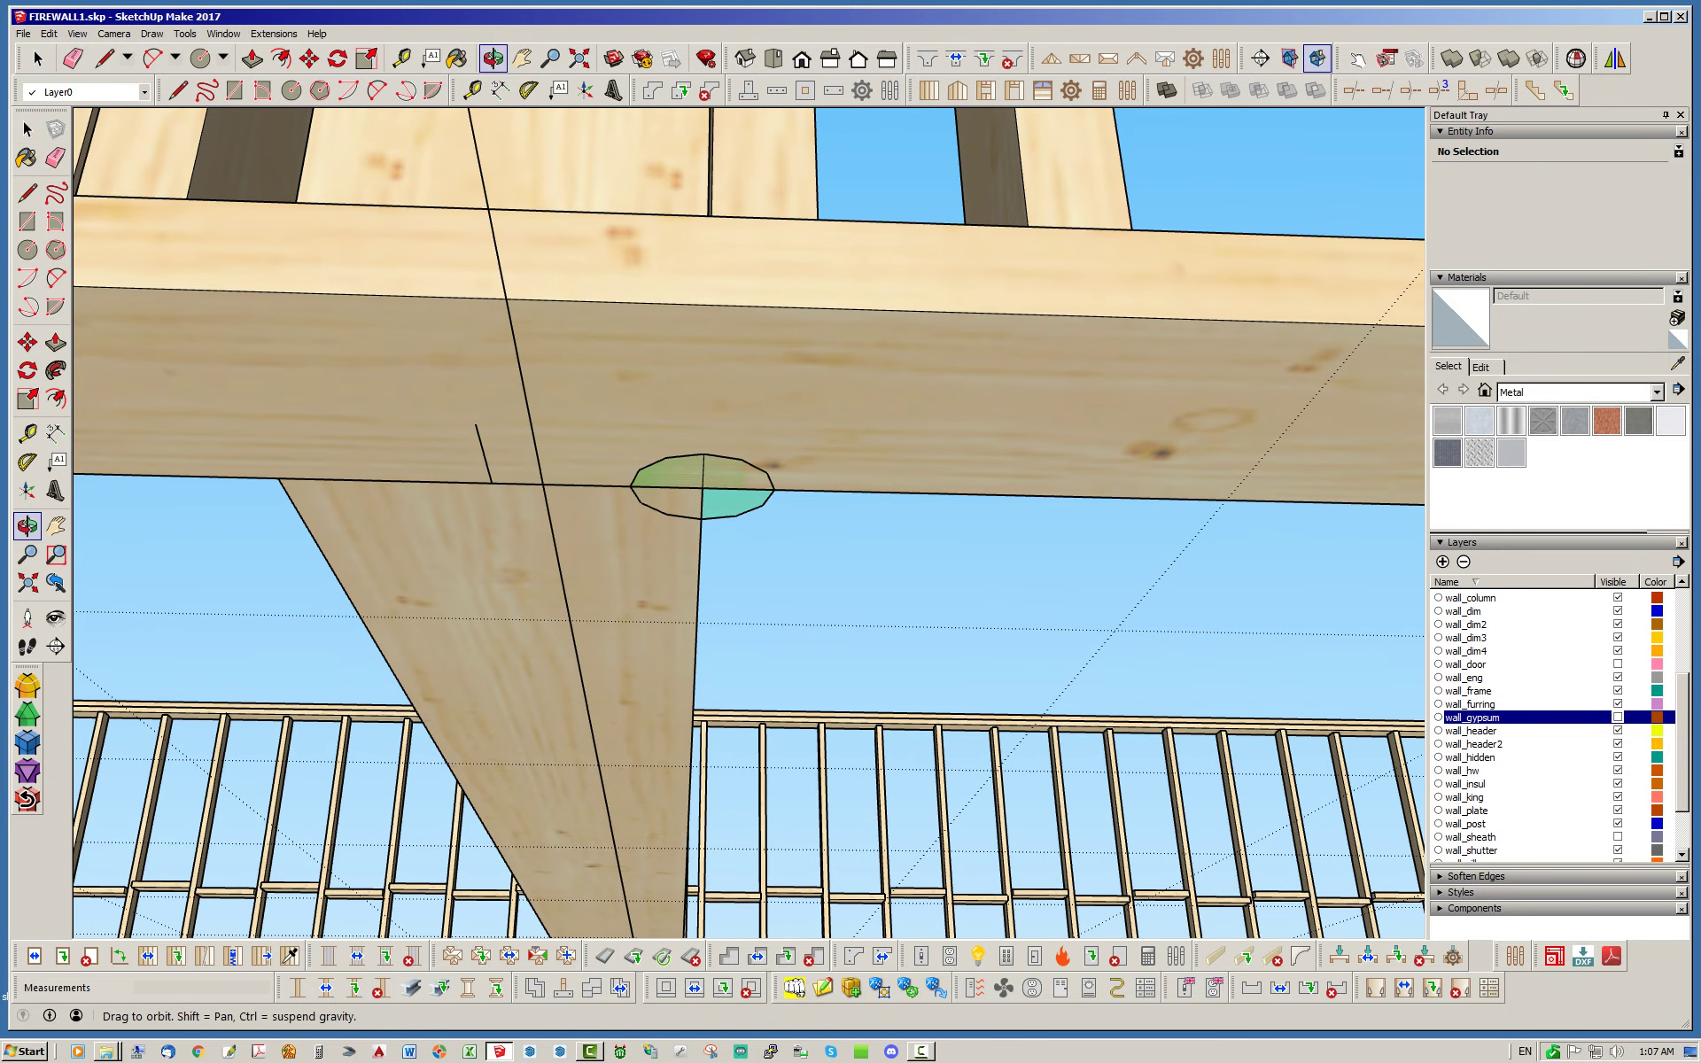
{"action": "scroll", "coordinate": [625, 501], "scroll_direction": "down", "scroll_amount": 2}
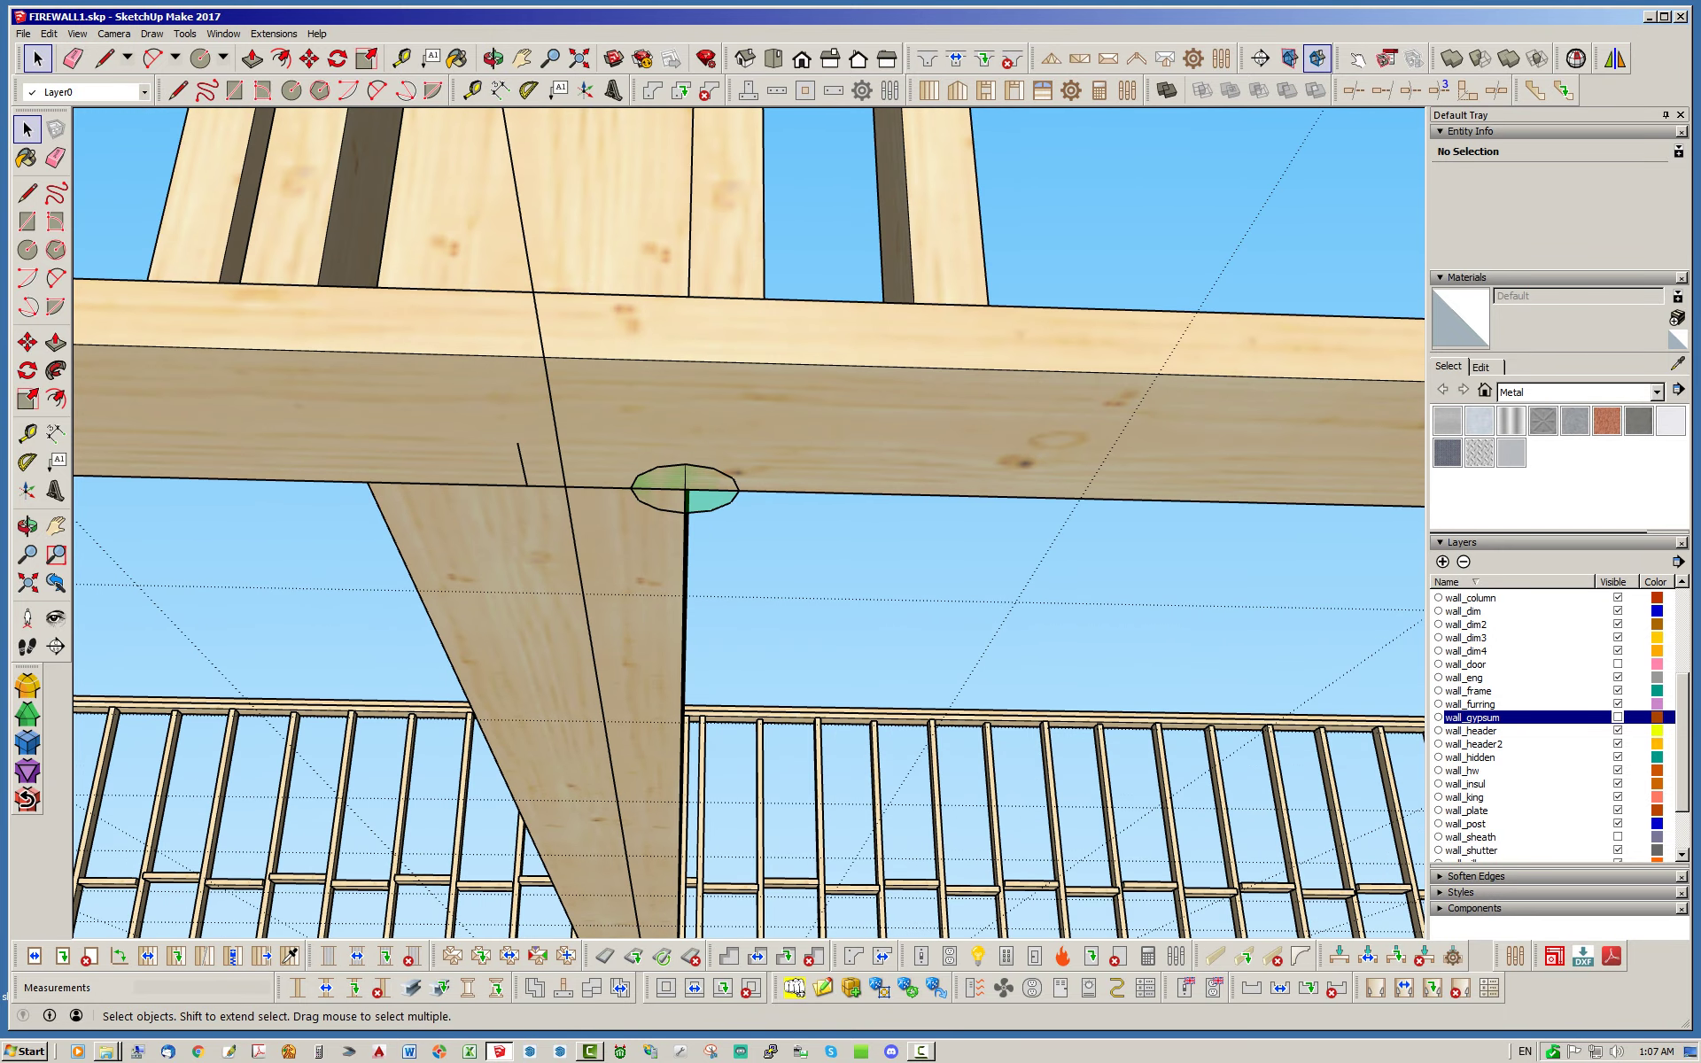
{"action": "scroll", "coordinate": [607, 528], "scroll_direction": "up", "scroll_amount": 2}
{"action": "left_click", "coordinate": [611, 529]}
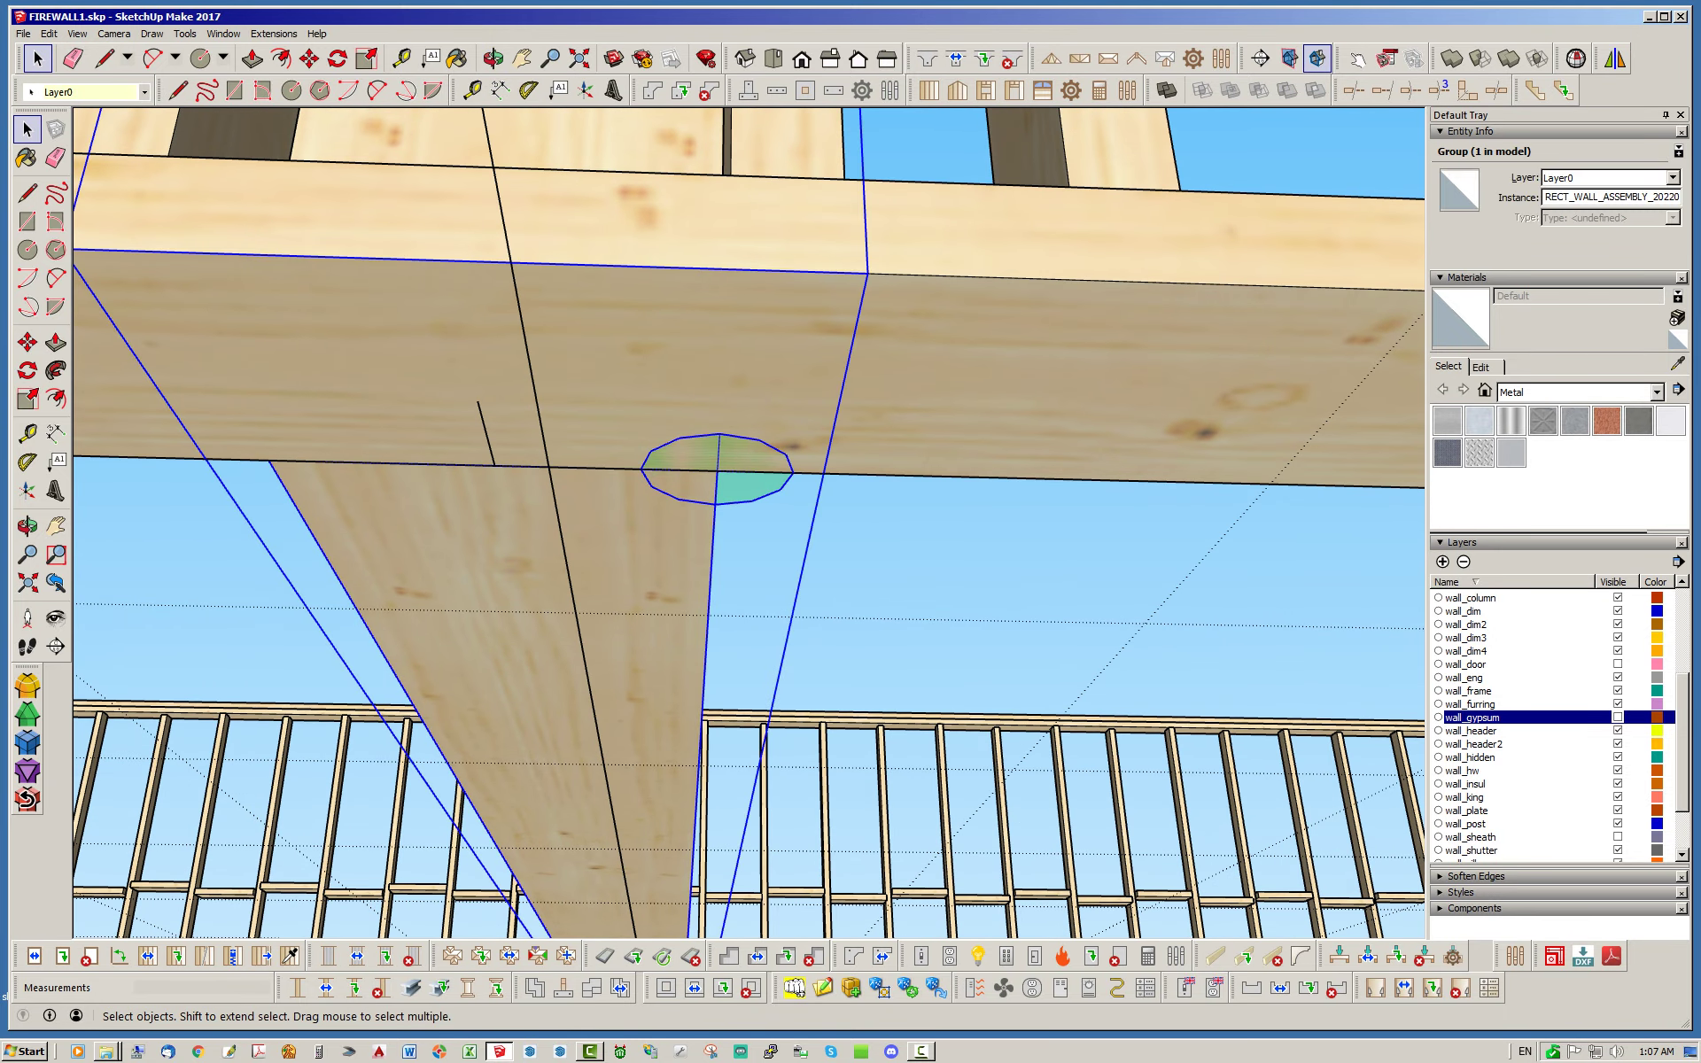
{"action": "left_click", "coordinate": [309, 58]}
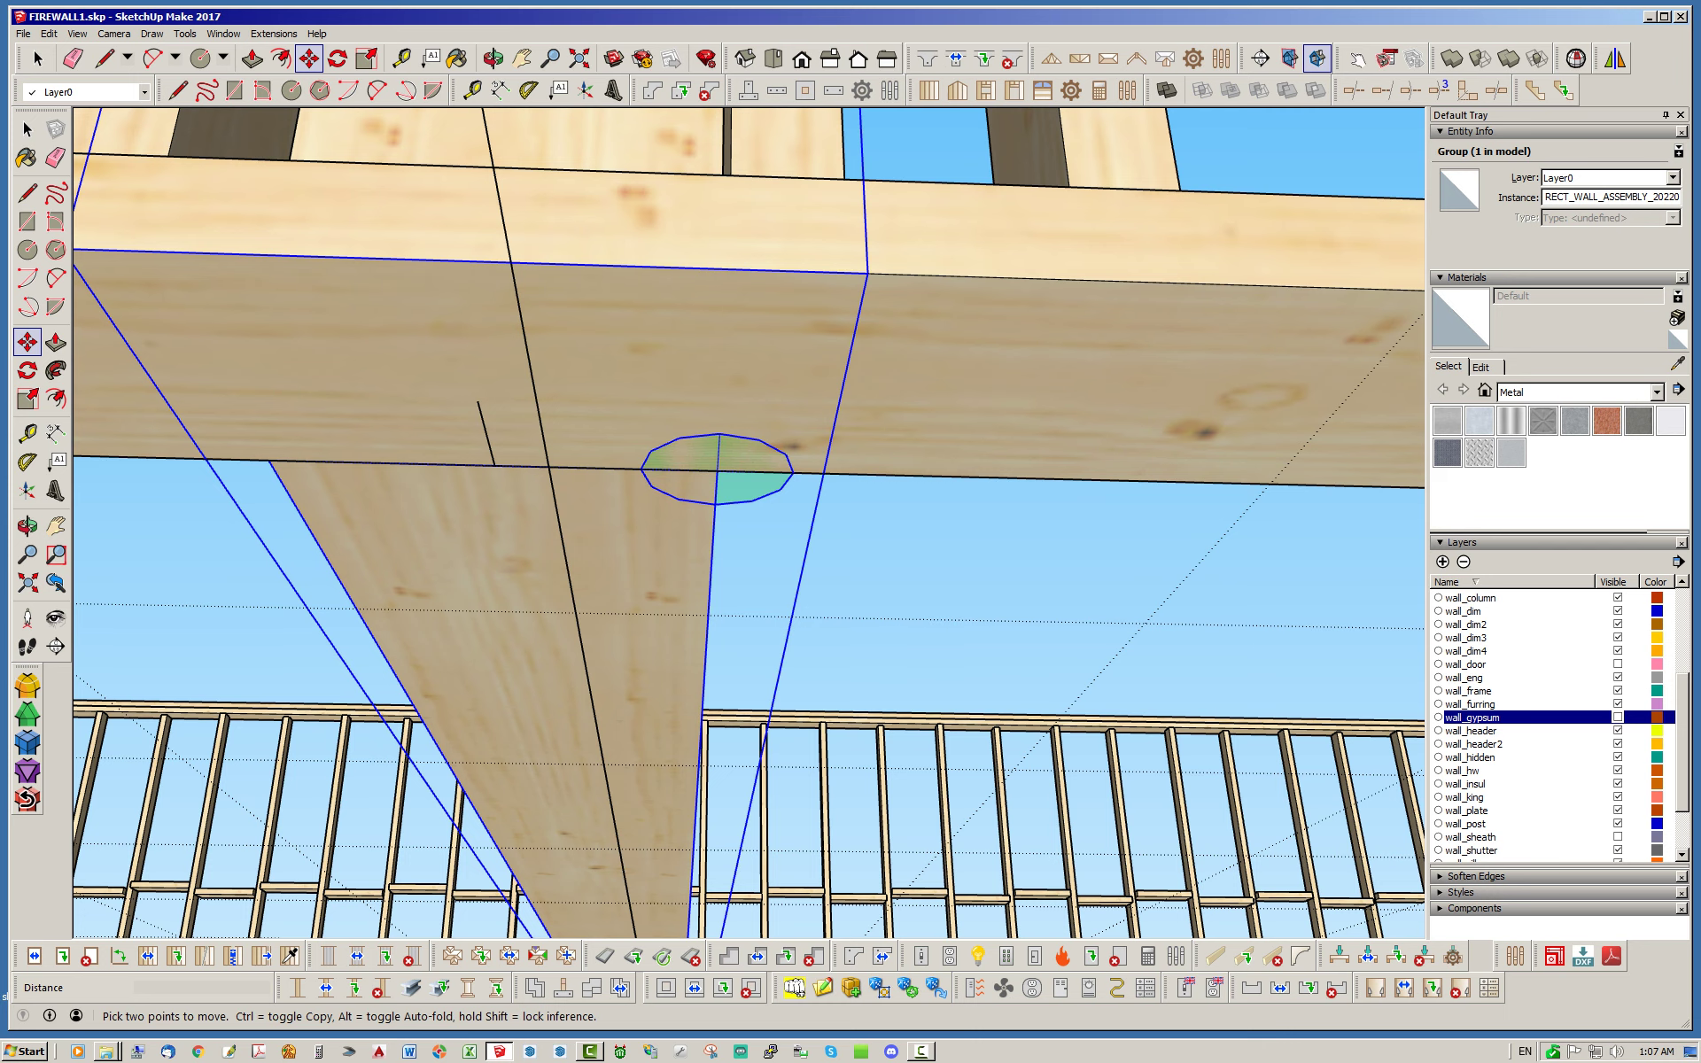
{"action": "scroll", "coordinate": [717, 469], "scroll_direction": "down", "scroll_amount": 5}
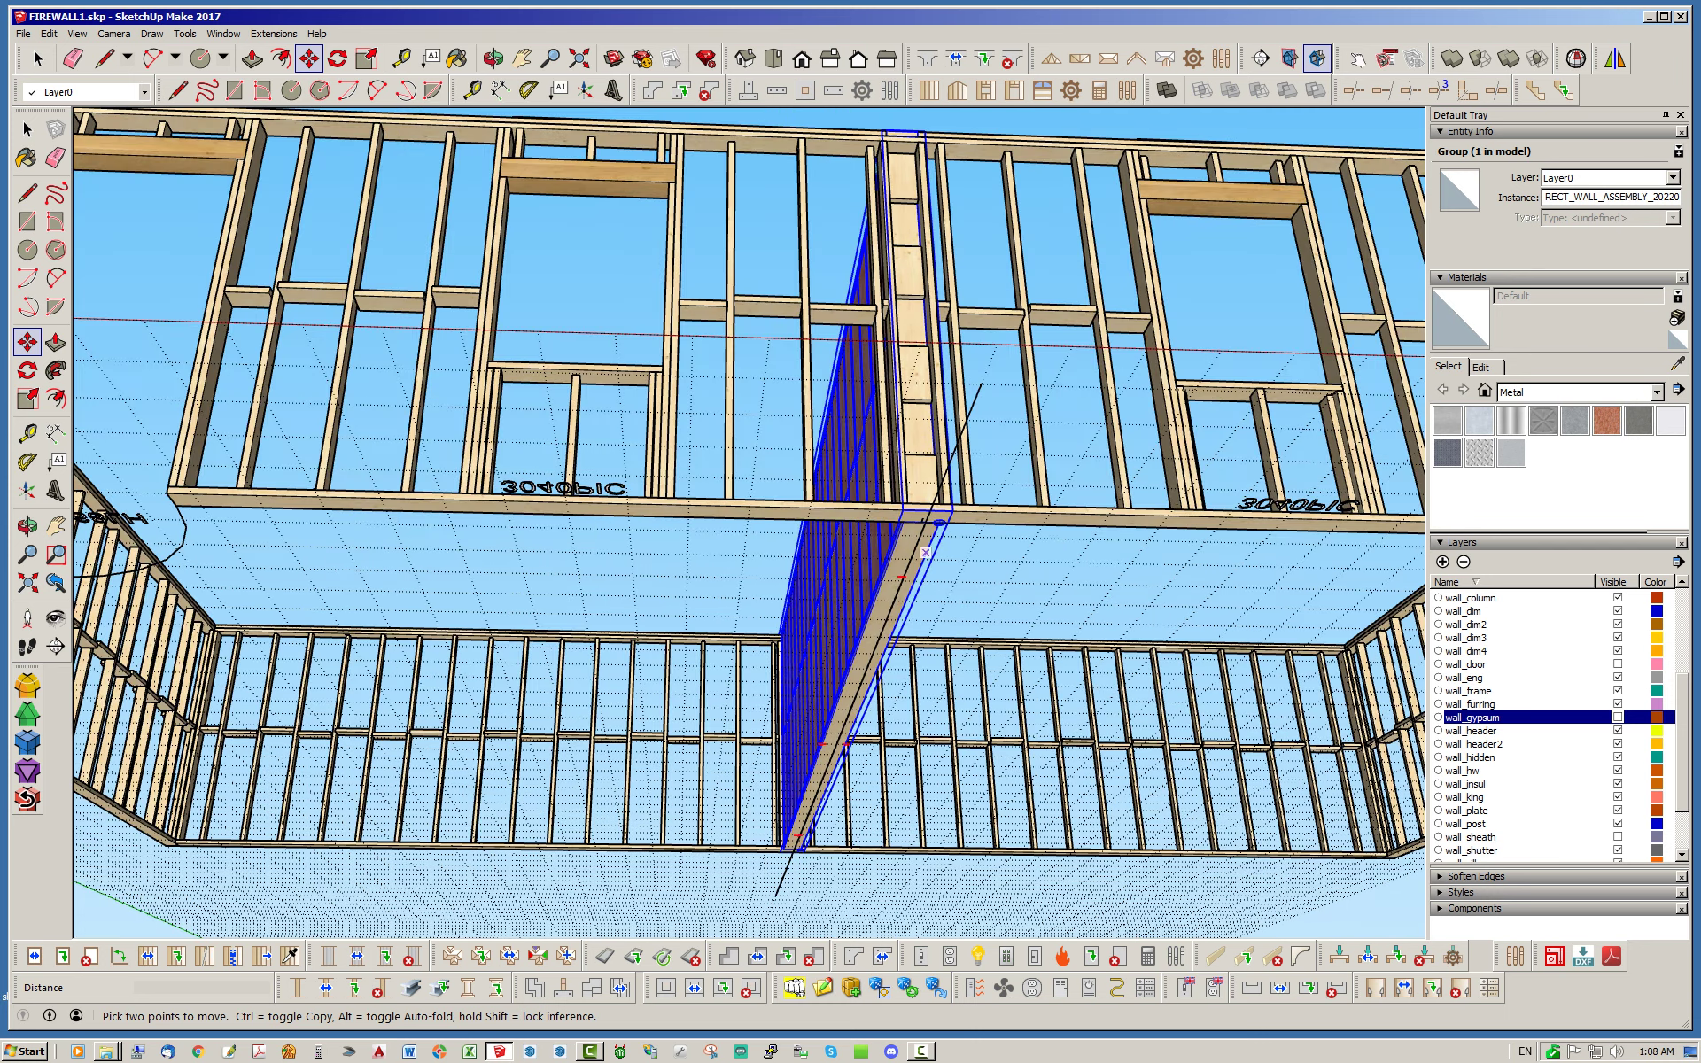
{"action": "scroll", "coordinate": [912, 555], "scroll_direction": "up", "scroll_amount": 6}
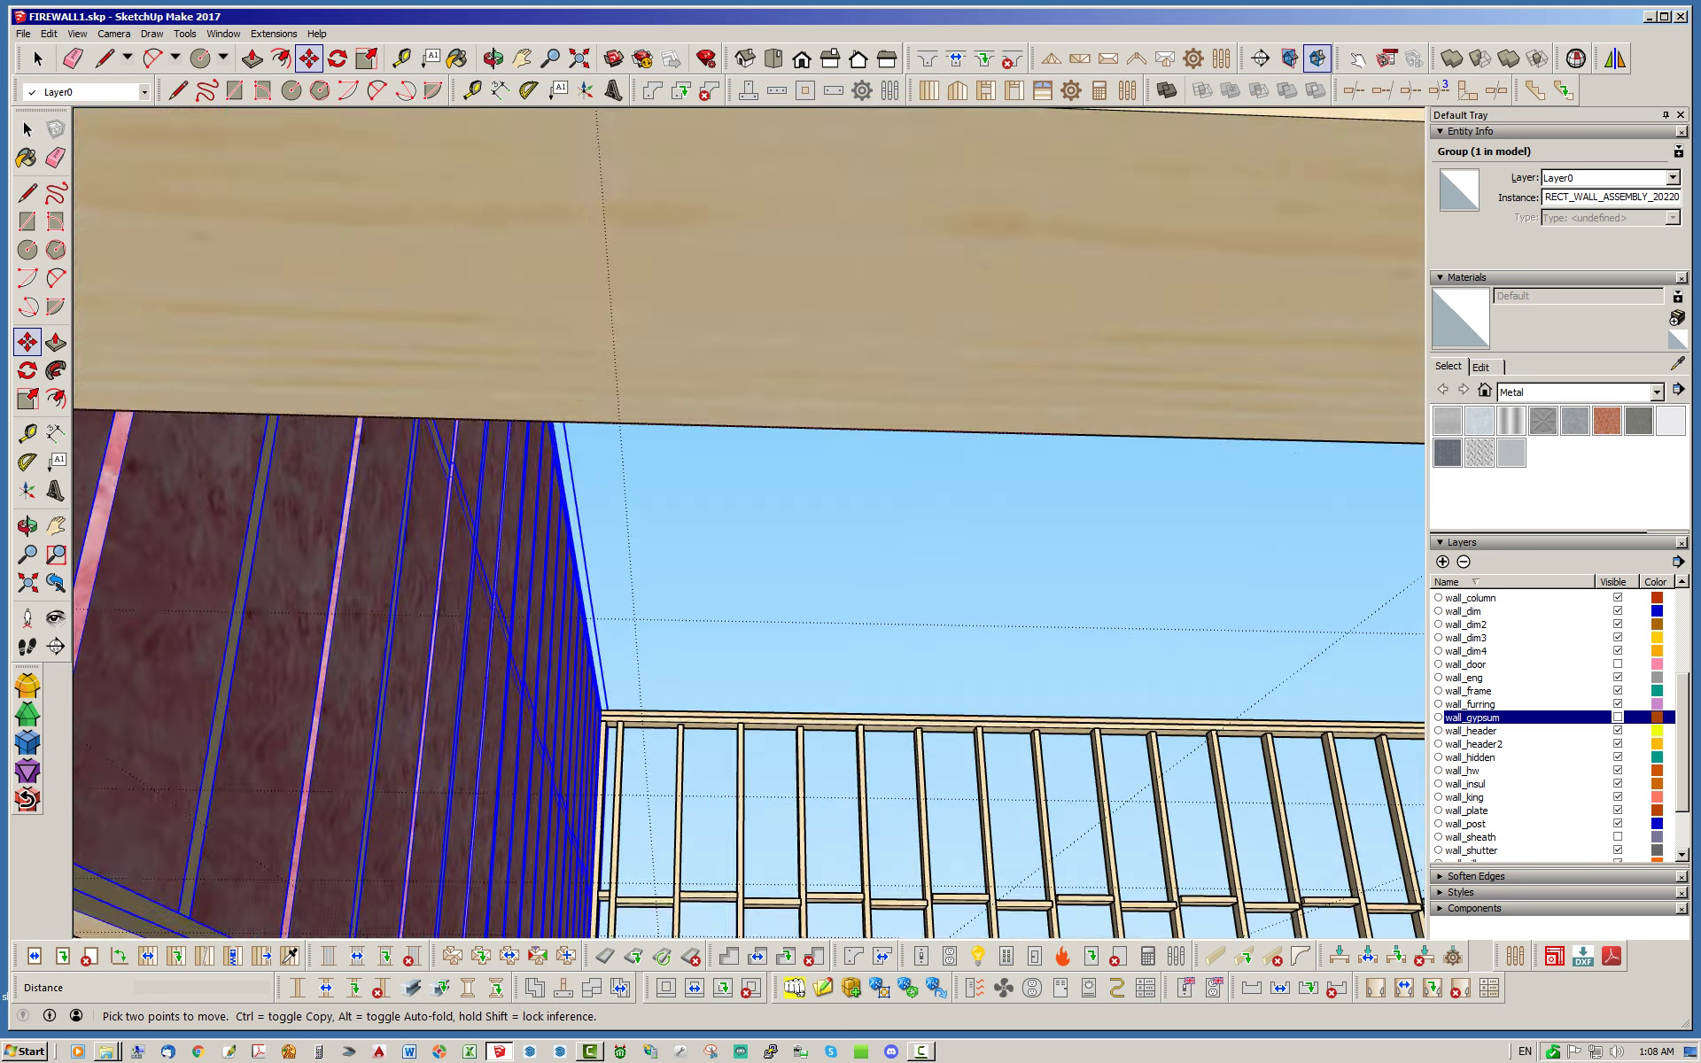
{"action": "scroll", "coordinate": [250, 380], "scroll_direction": "down", "scroll_amount": 5}
{"action": "scroll", "coordinate": [251, 380], "scroll_direction": "up", "scroll_amount": 3}
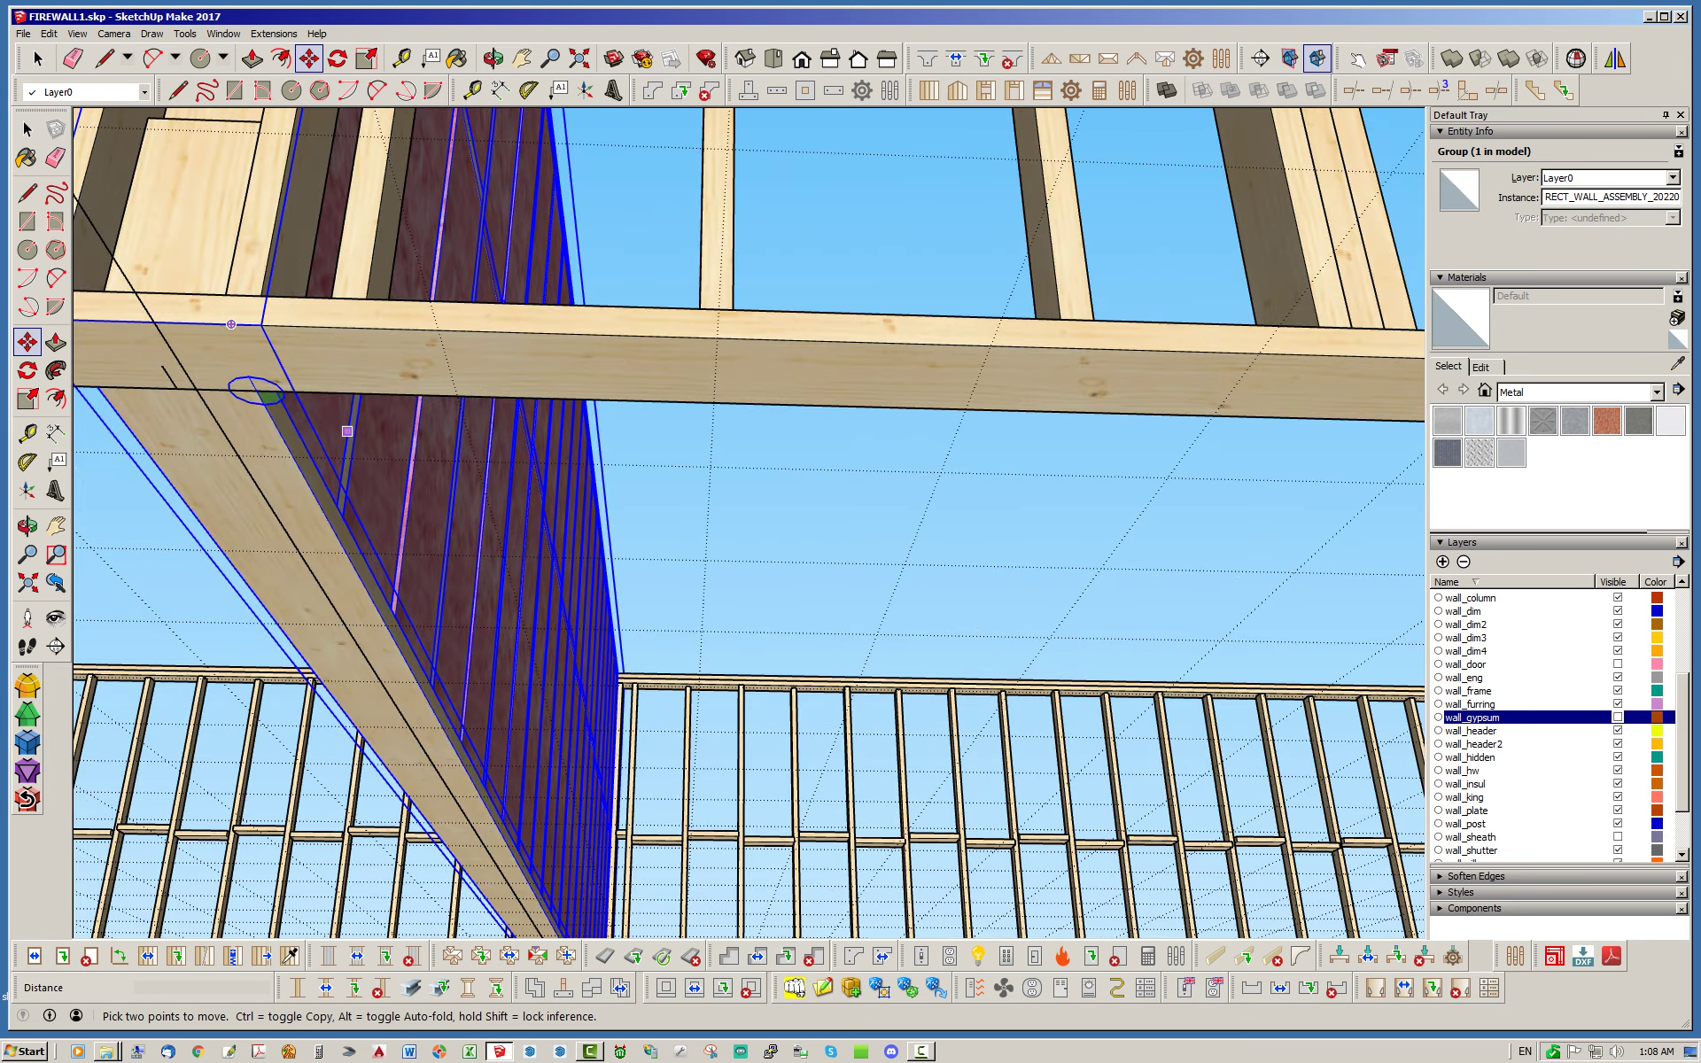
{"action": "scroll", "coordinate": [303, 398], "scroll_direction": "up", "scroll_amount": 2}
{"action": "scroll", "coordinate": [303, 398], "scroll_direction": "up", "scroll_amount": 2}
{"action": "middle_click_drag", "start_coordinate": [303, 398], "coordinate": [514, 373]}
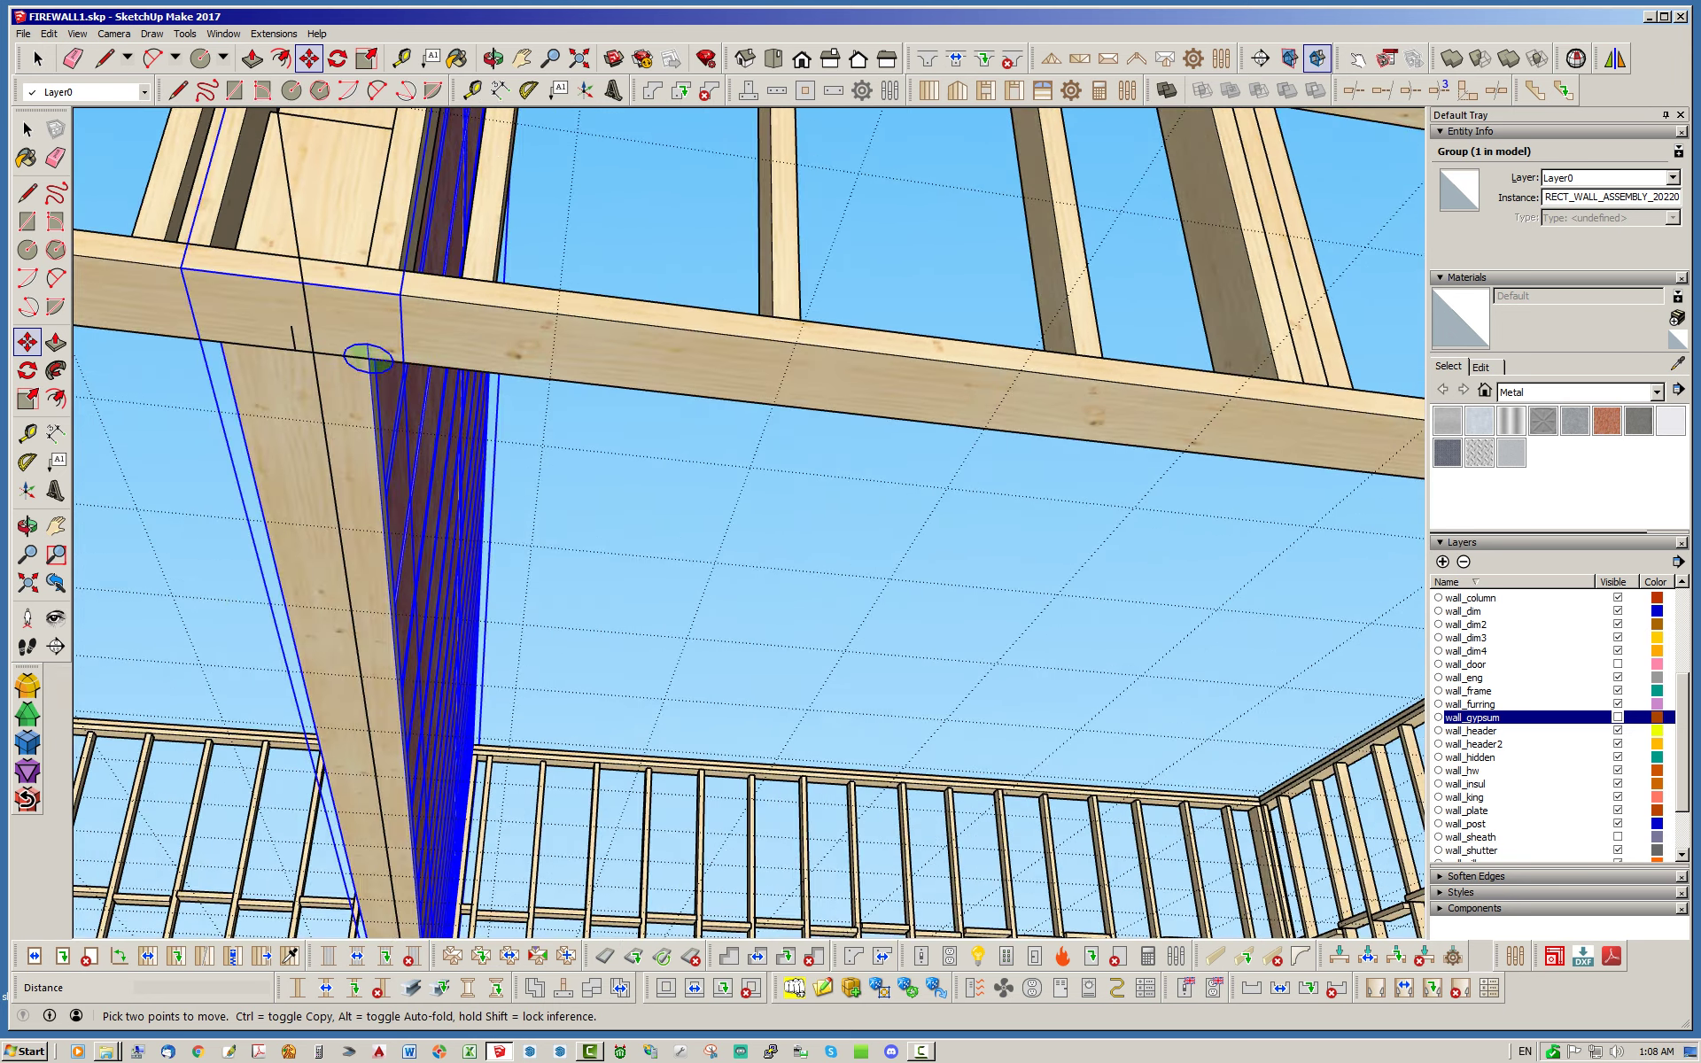
{"action": "left_click", "coordinate": [638, 430]}
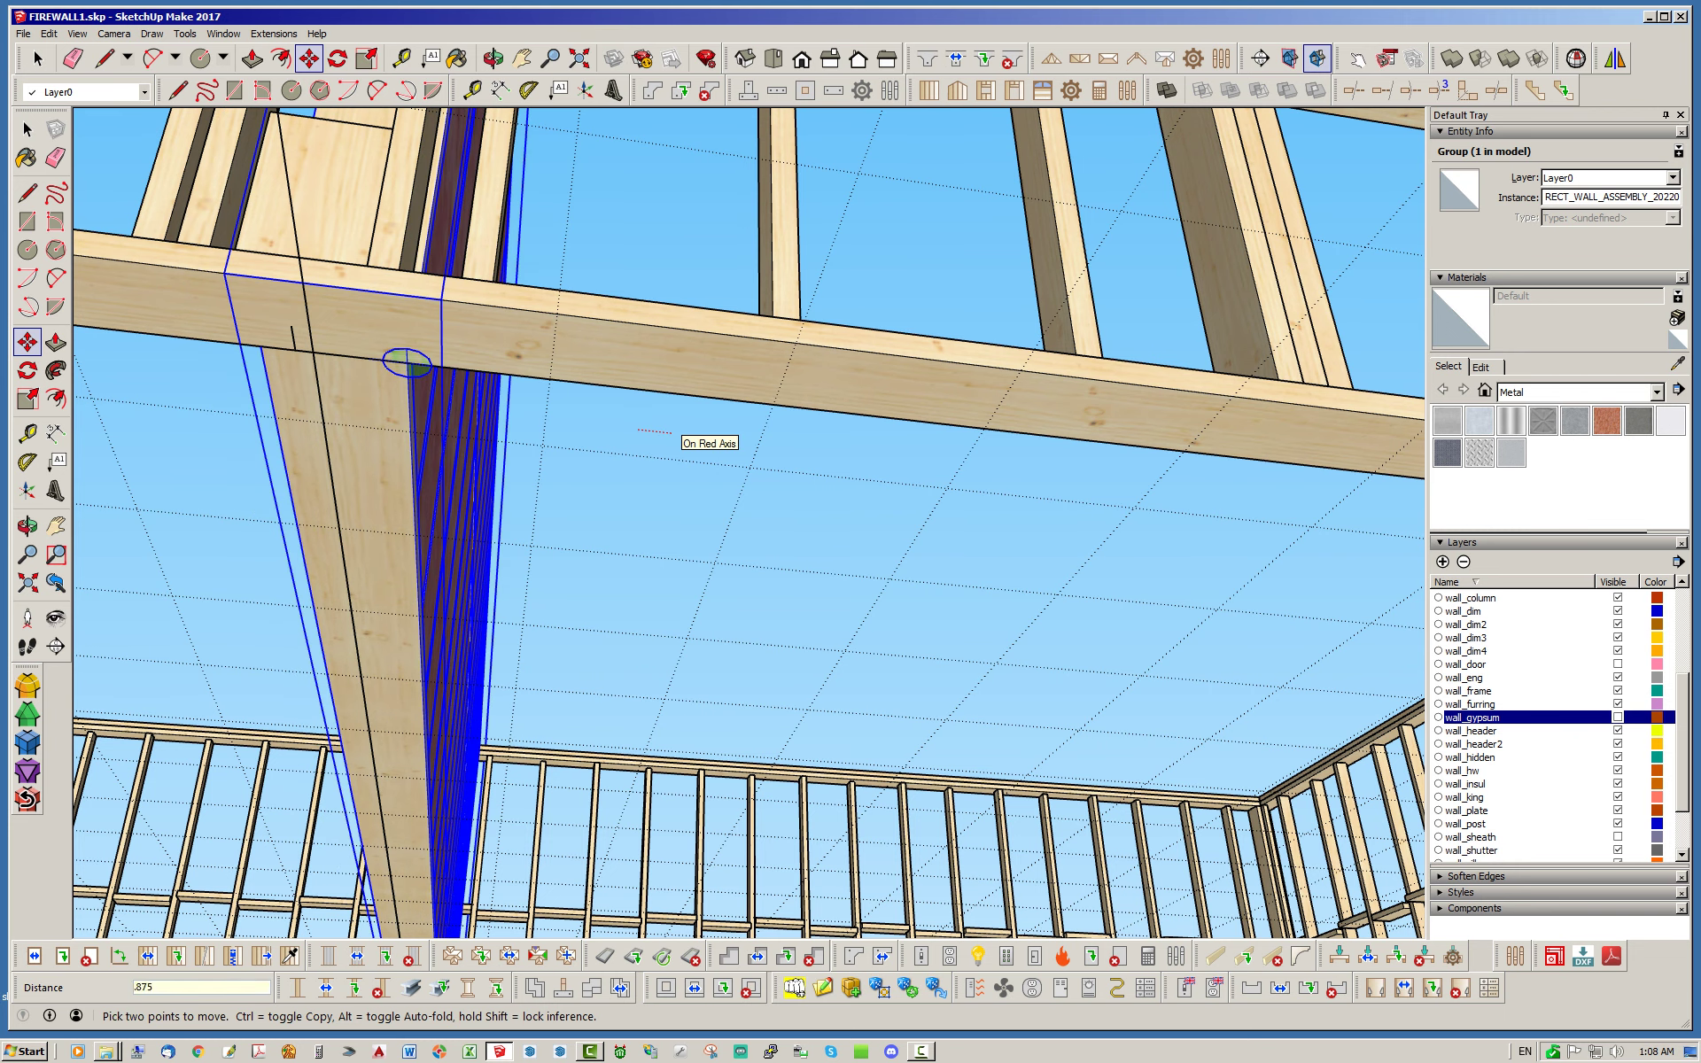
{"action": "key", "text": "Return"}
{"action": "key", "text": "space"}
Delete the short reference line on the underside of the WALL1 bottom plate.
{"action": "middle_click_drag", "start_coordinate": [666, 420], "coordinate": [824, 382]}
{"action": "scroll", "coordinate": [256, 270], "scroll_direction": "up", "scroll_amount": 1}
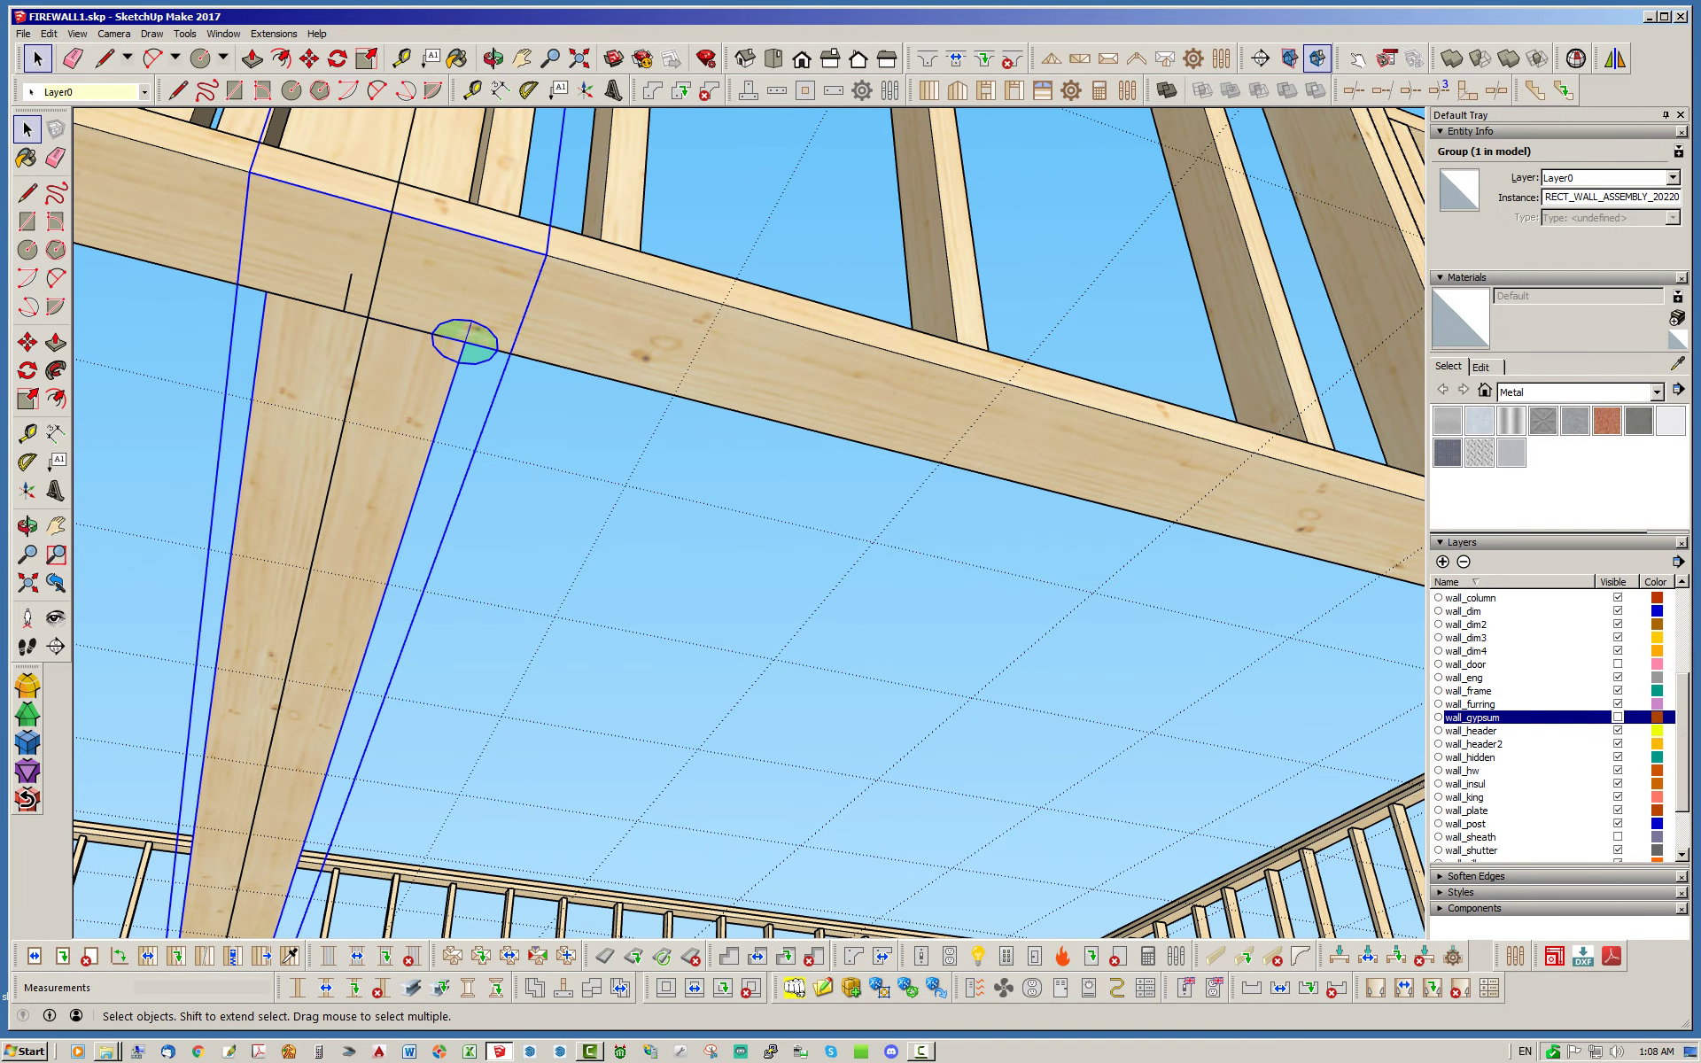
{"action": "left_click", "coordinate": [348, 293]}
{"action": "key", "text": "Delete"}
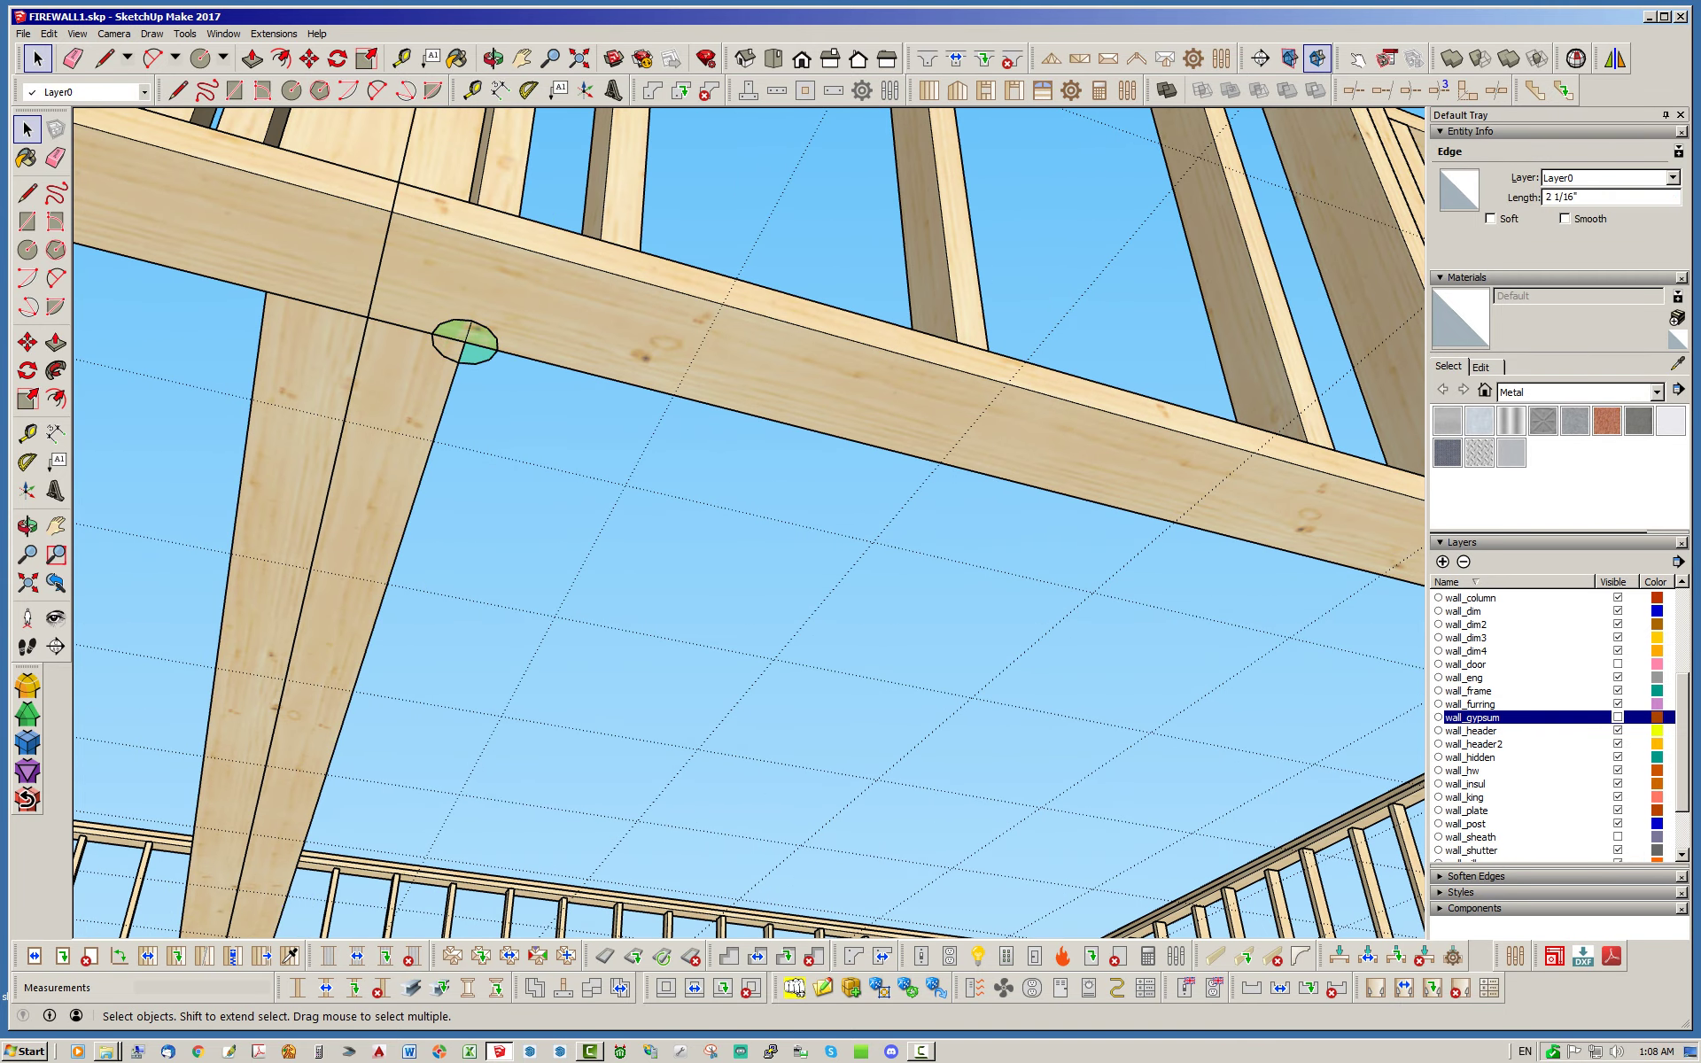
Regenerate the WALL1 assembly so its framing matches the moved dividing wall.
{"action": "middle_click_drag", "start_coordinate": [612, 381], "coordinate": [677, 700]}
{"action": "scroll", "coordinate": [660, 441], "scroll_direction": "down", "scroll_amount": 7}
{"action": "scroll", "coordinate": [540, 610], "scroll_direction": "up", "scroll_amount": 10}
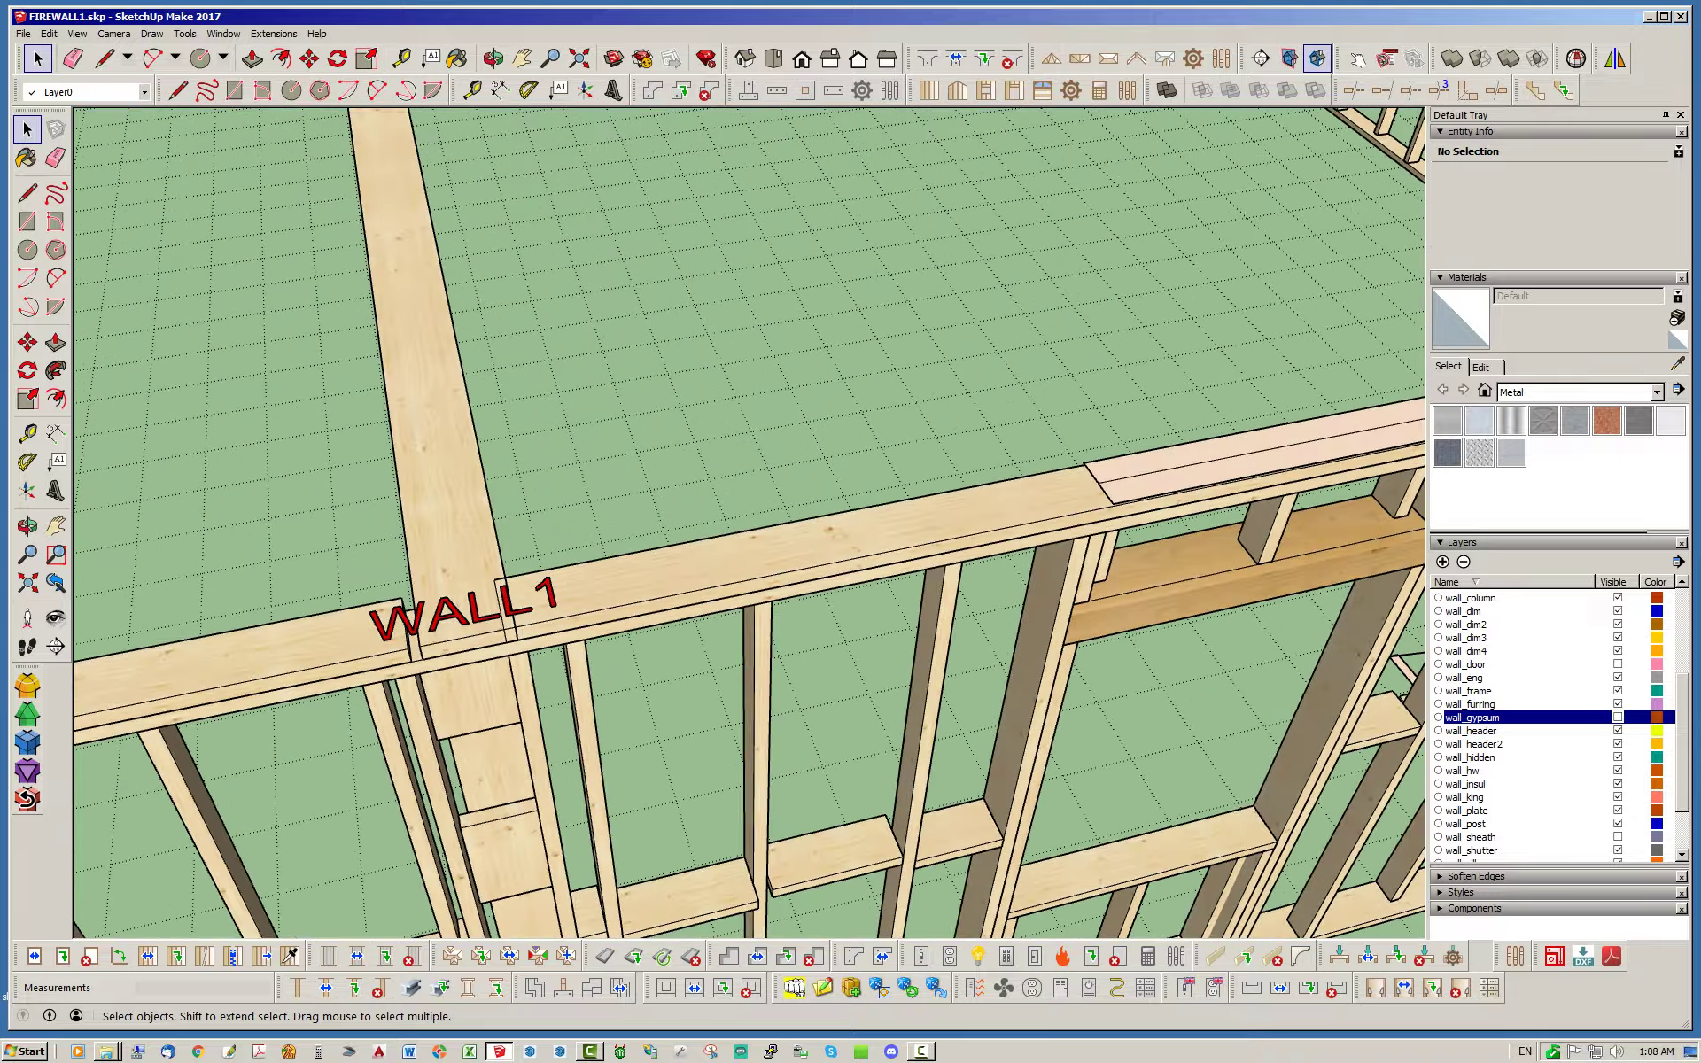
{"action": "scroll", "coordinate": [779, 523], "scroll_direction": "down", "scroll_amount": 3}
{"action": "left_click", "coordinate": [785, 525]}
{"action": "right_click", "coordinate": [786, 523]}
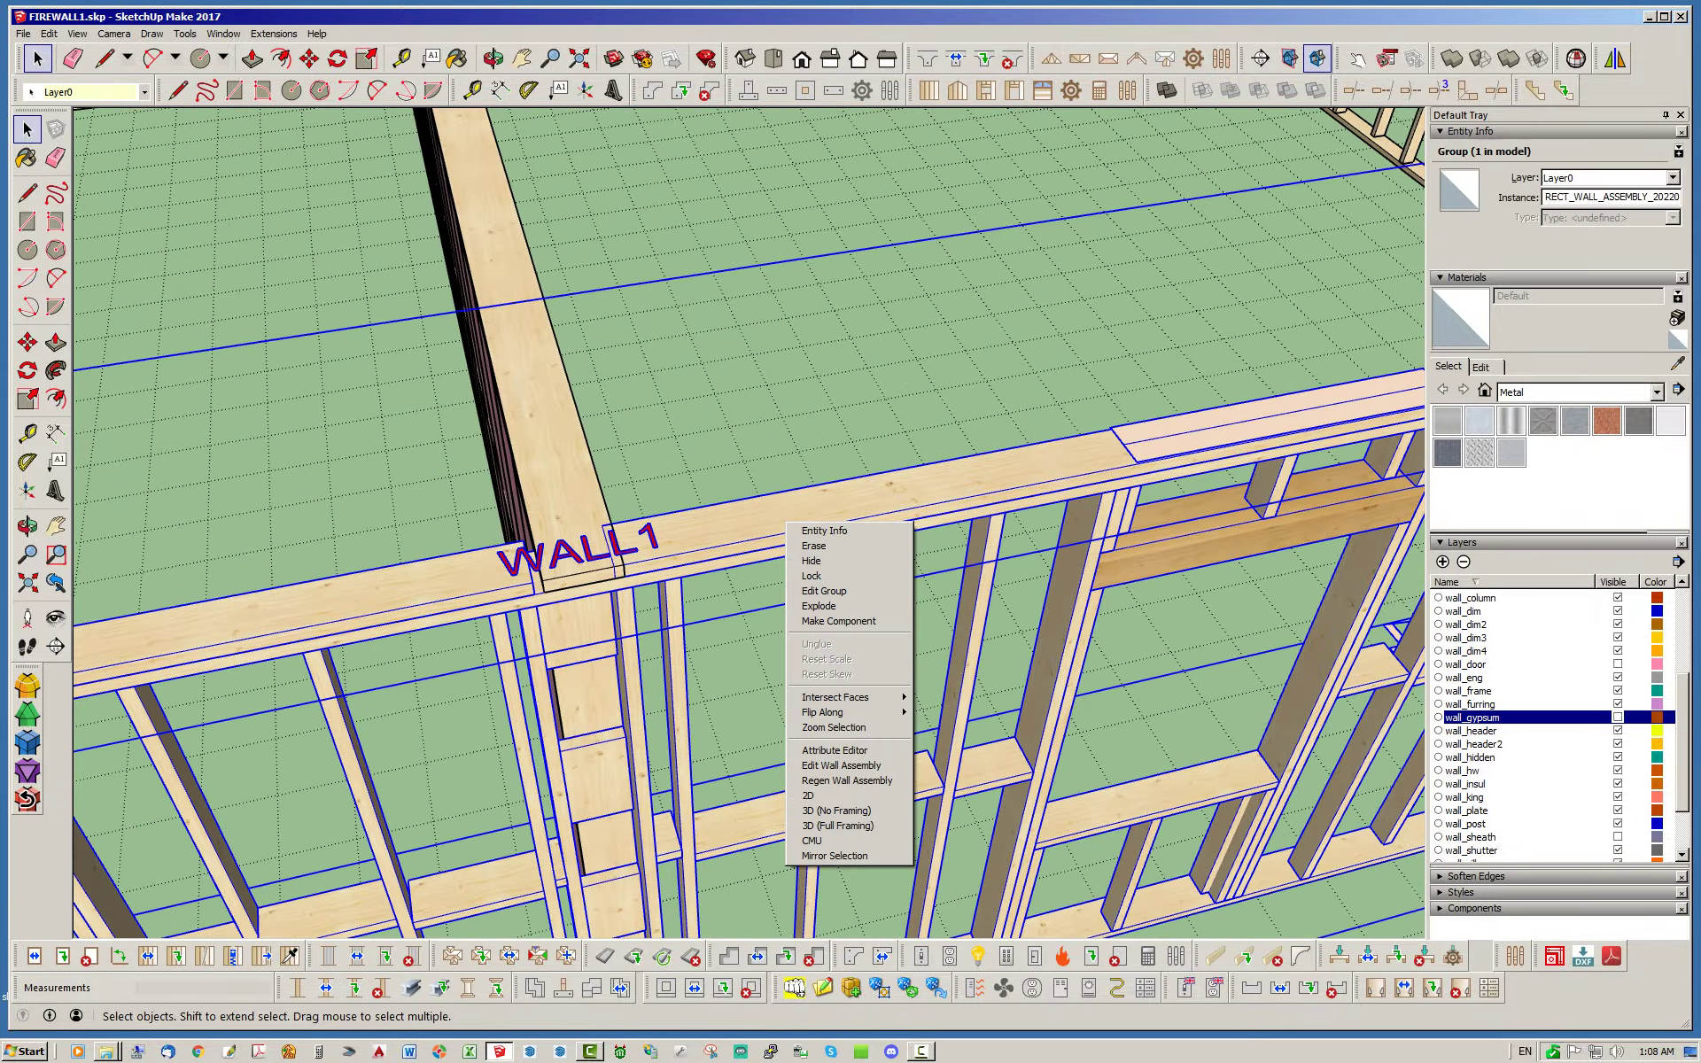
{"action": "left_click", "coordinate": [846, 780]}
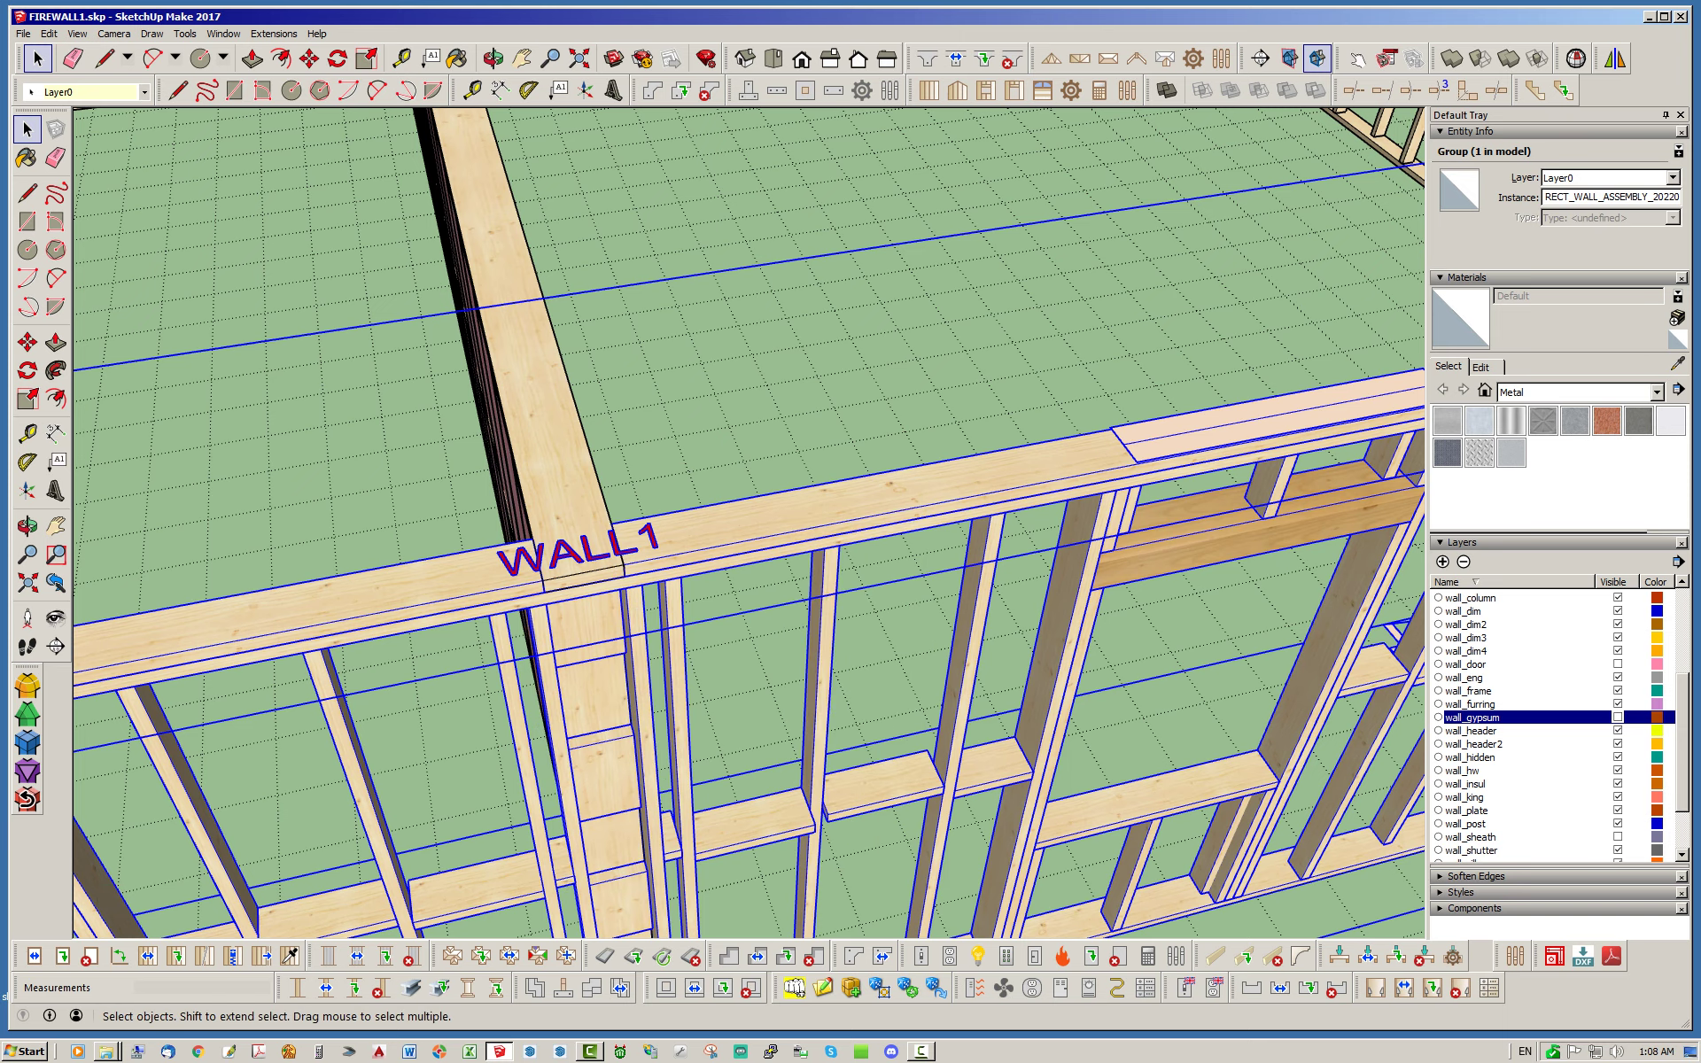
Regenerate the WALL3 assembly at the opposite end of the dividing wall.
{"action": "scroll", "coordinate": [748, 522], "scroll_direction": "down", "scroll_amount": 10}
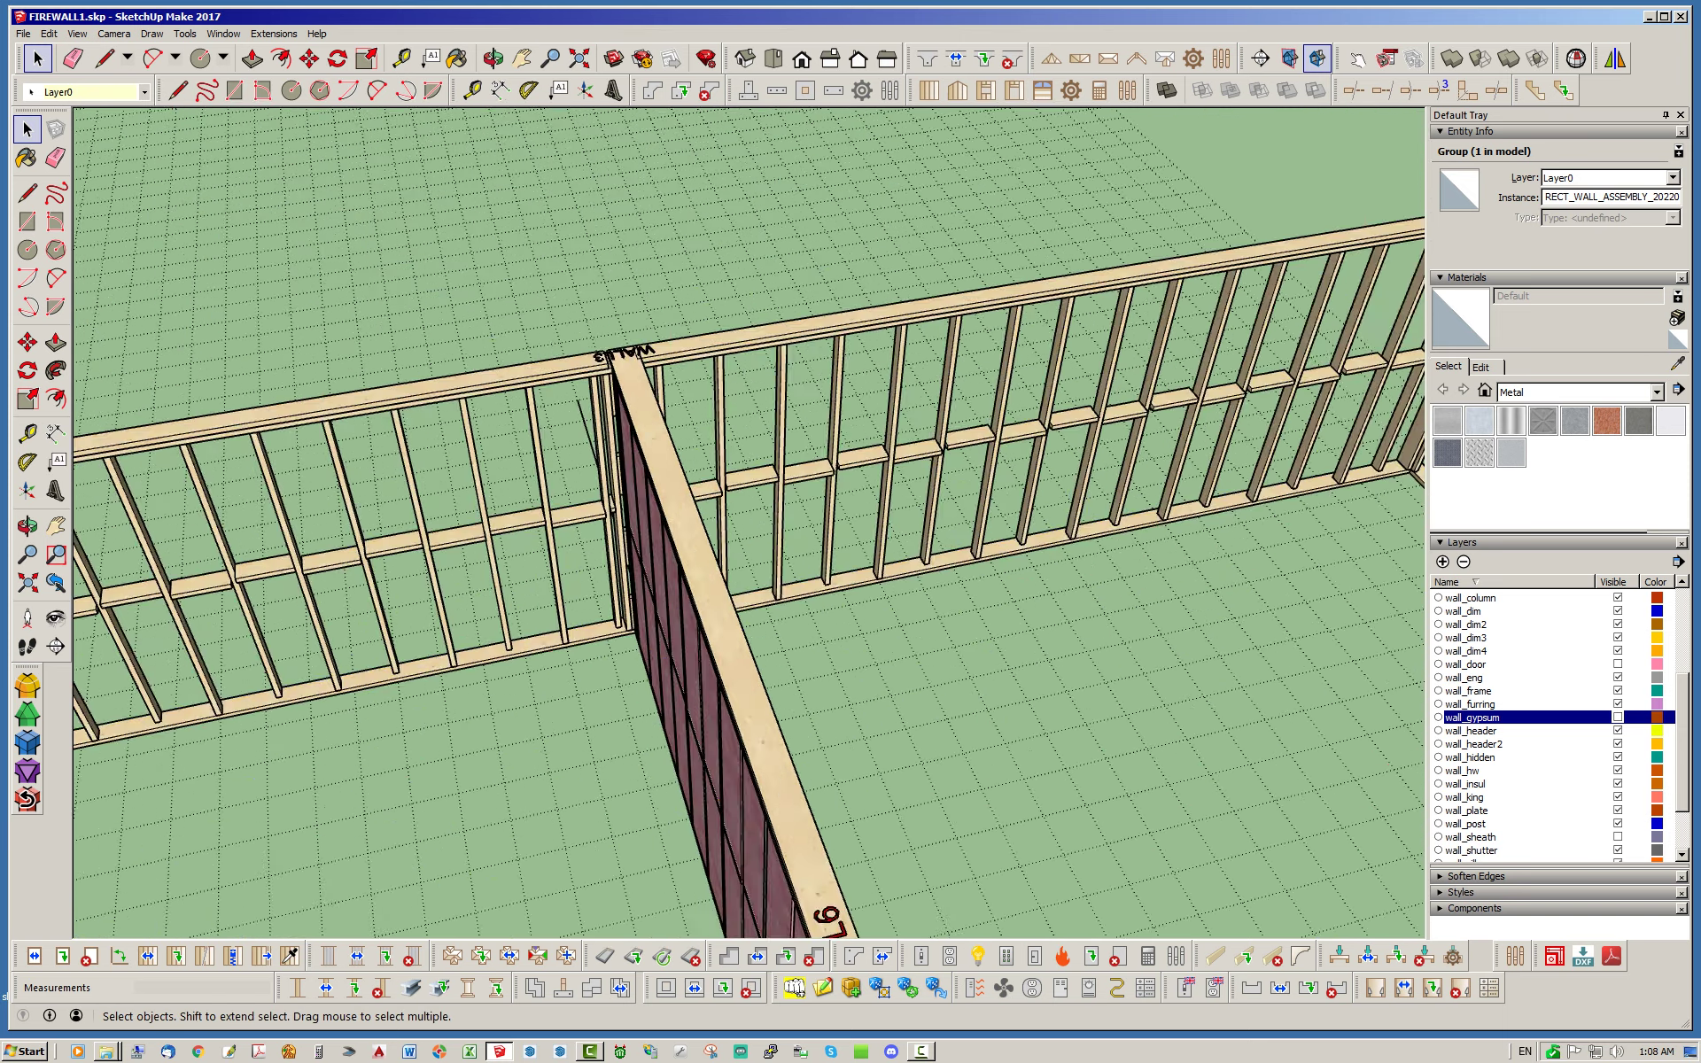
{"action": "scroll", "coordinate": [619, 311], "scroll_direction": "up", "scroll_amount": 5}
{"action": "right_click", "coordinate": [782, 501]}
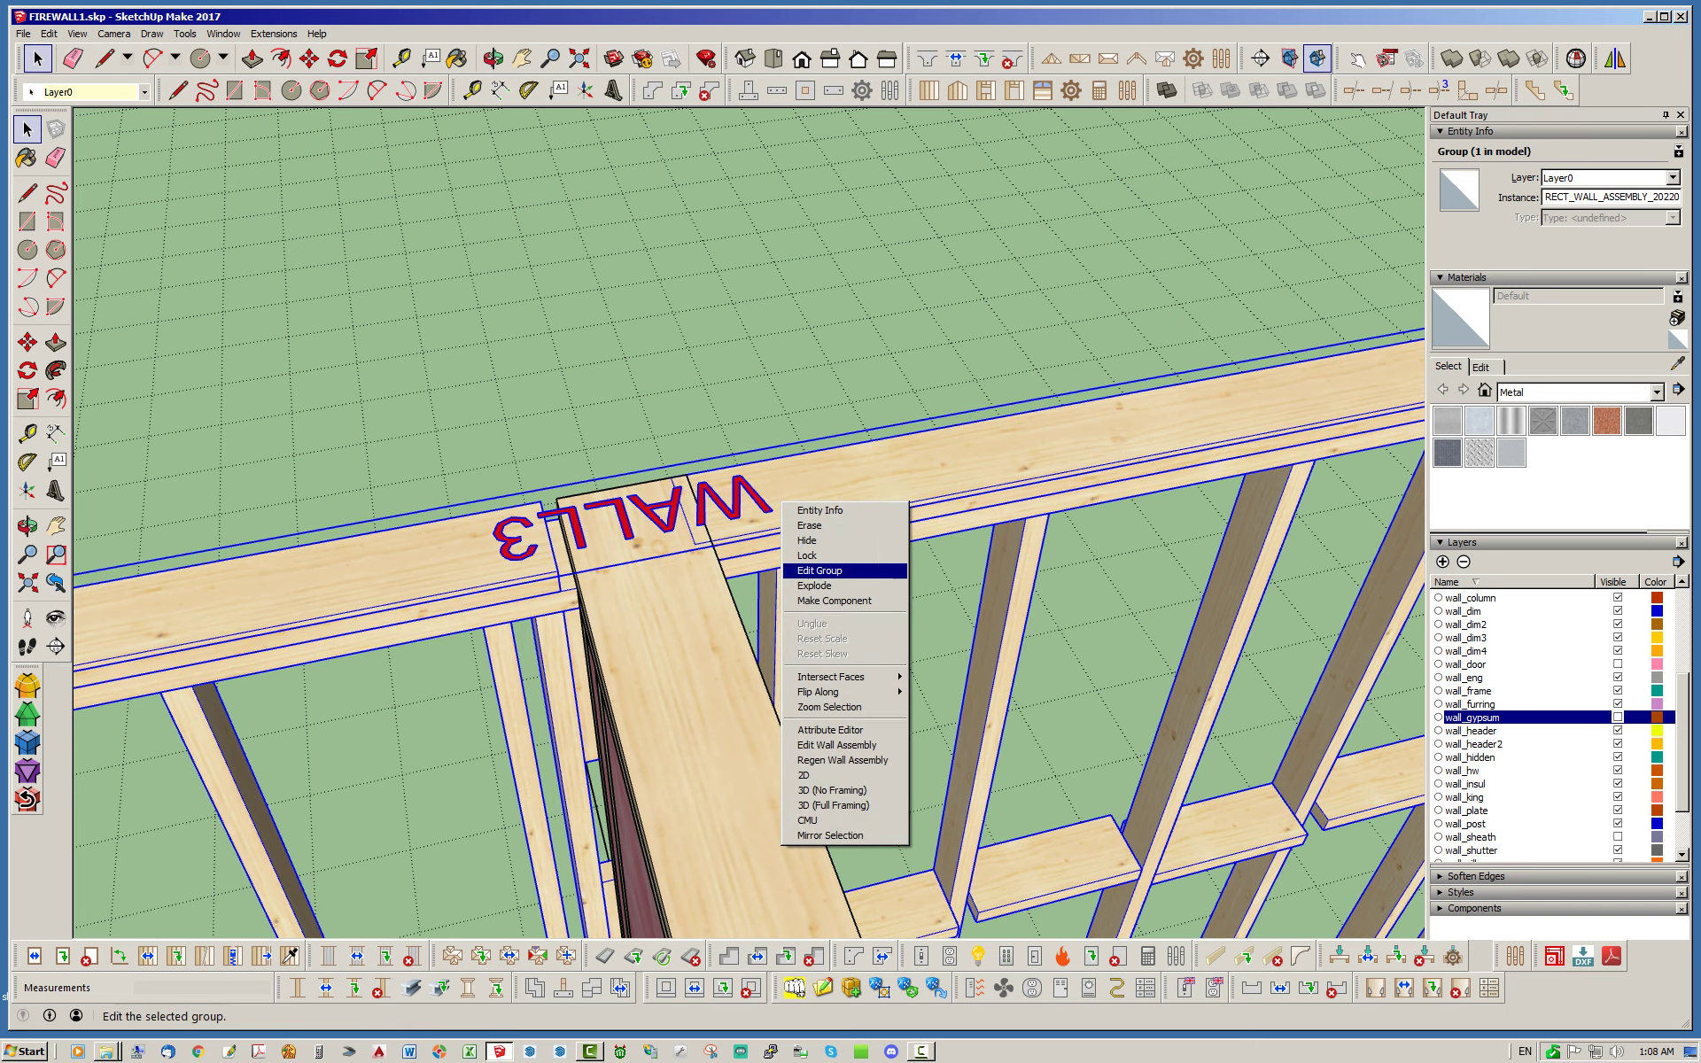
{"action": "left_click", "coordinate": [842, 760]}
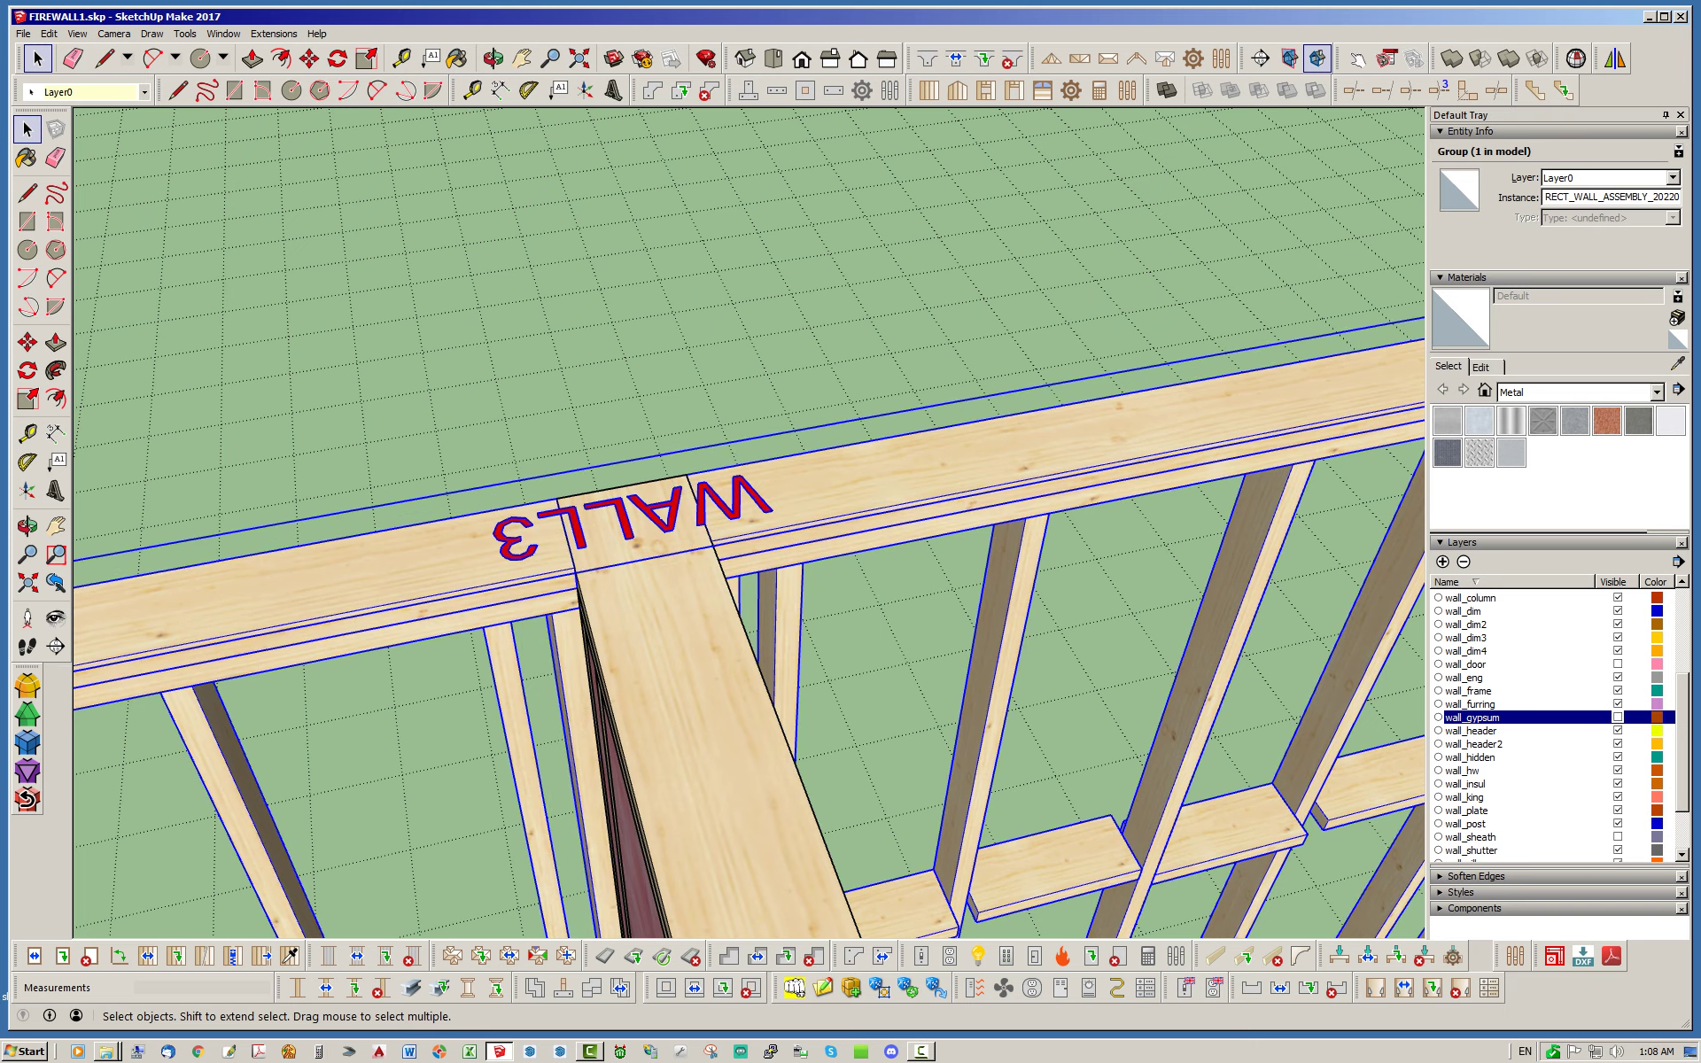
{"action": "left_click", "coordinate": [603, 220]}
Examine the dividing wall's alignment with the long reference line from below and its junctions with the exterior walls.
{"action": "scroll", "coordinate": [602, 220], "scroll_direction": "down", "scroll_amount": 10}
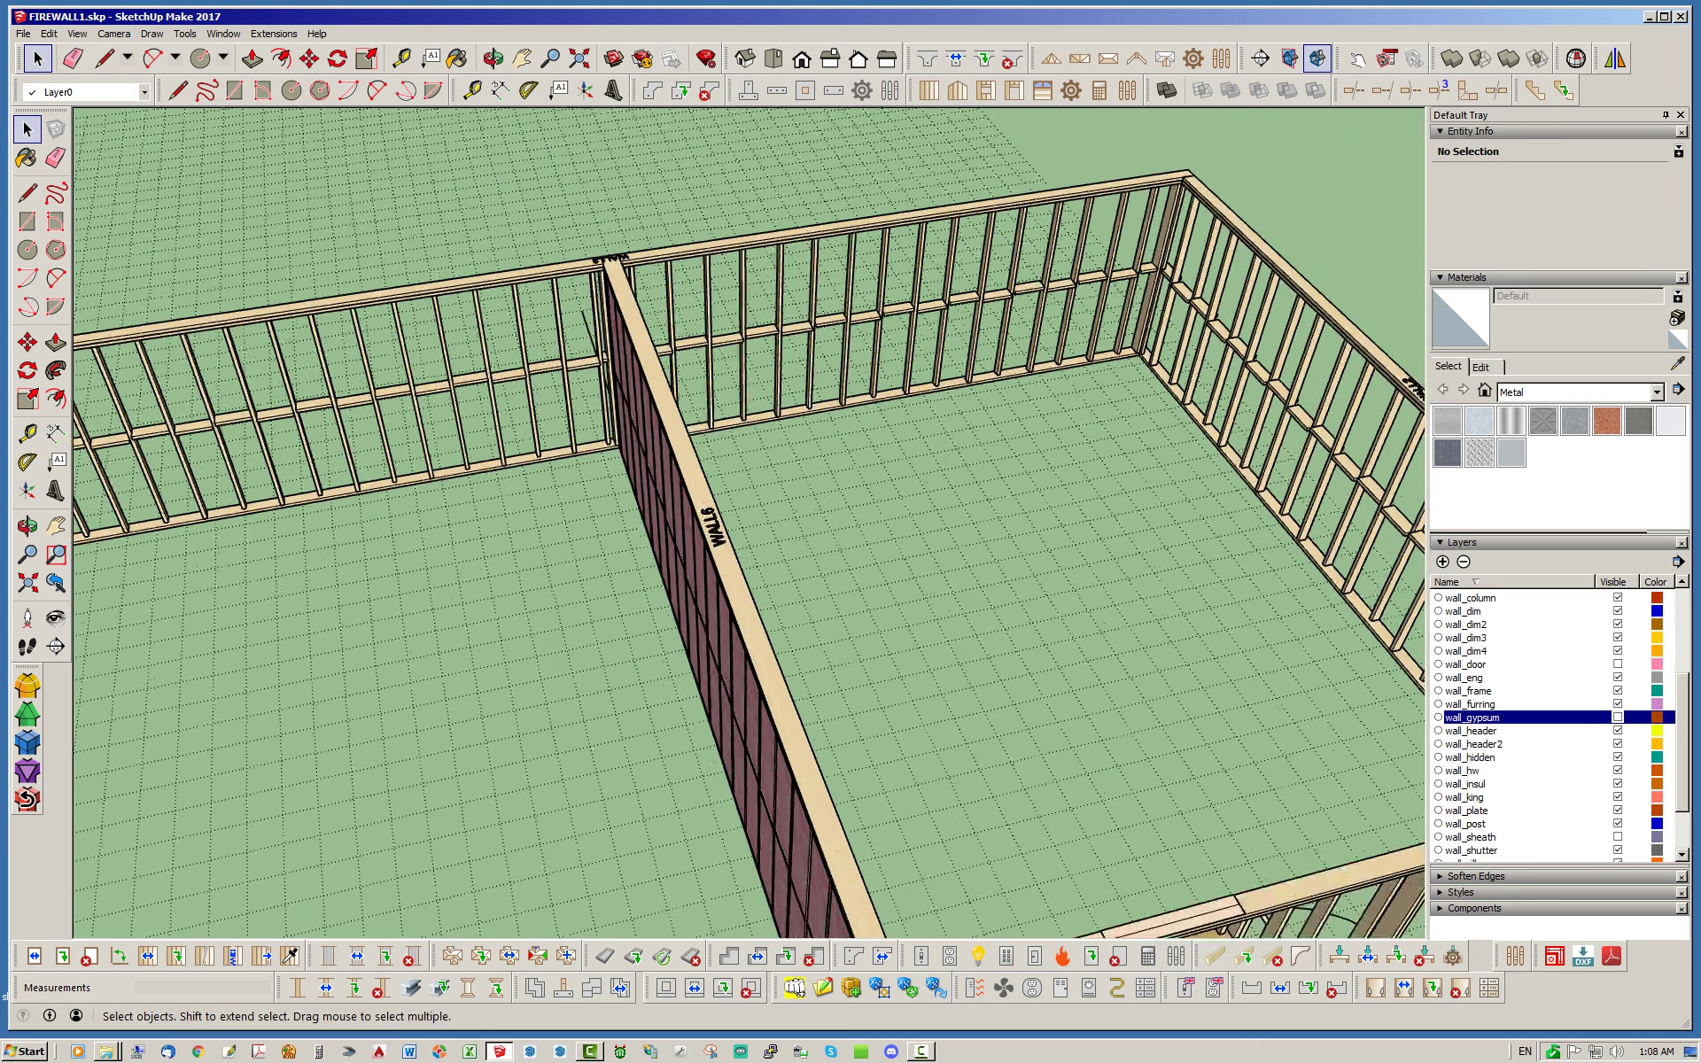
{"action": "middle_click_drag", "start_coordinate": [762, 762], "coordinate": [700, 509]}
{"action": "scroll", "coordinate": [699, 509], "scroll_direction": "up", "scroll_amount": 8}
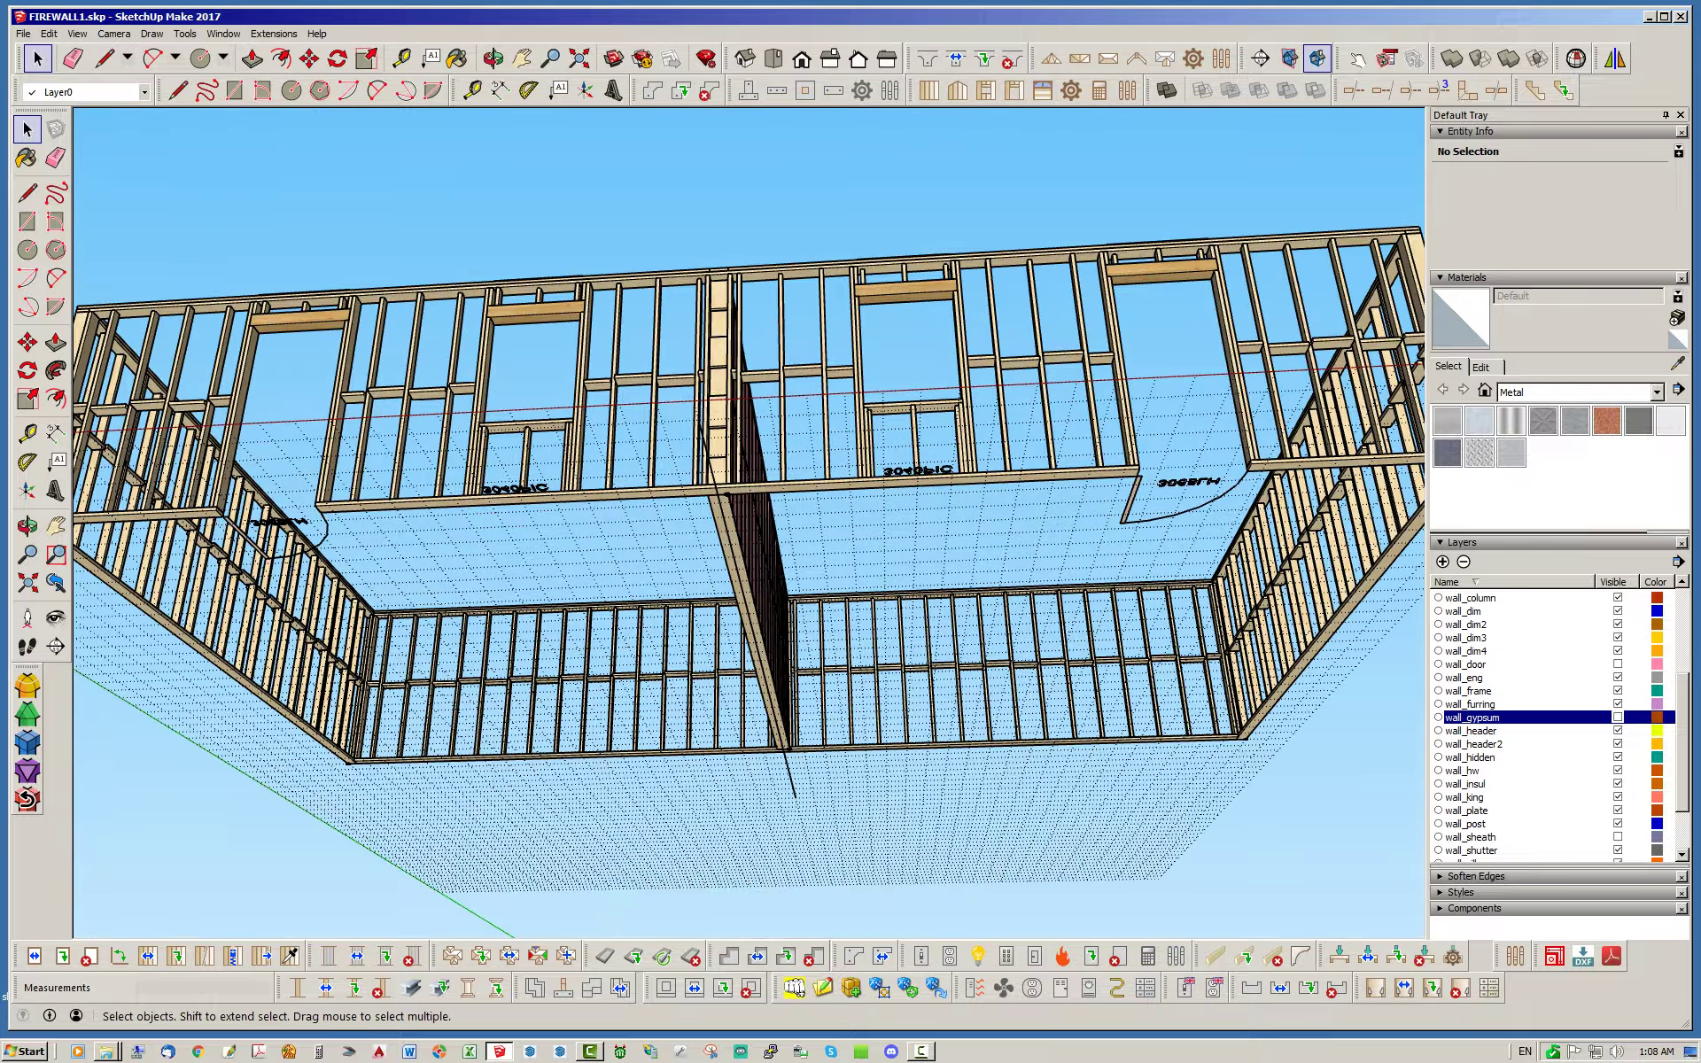
{"action": "scroll", "coordinate": [740, 467], "scroll_direction": "up", "scroll_amount": 2}
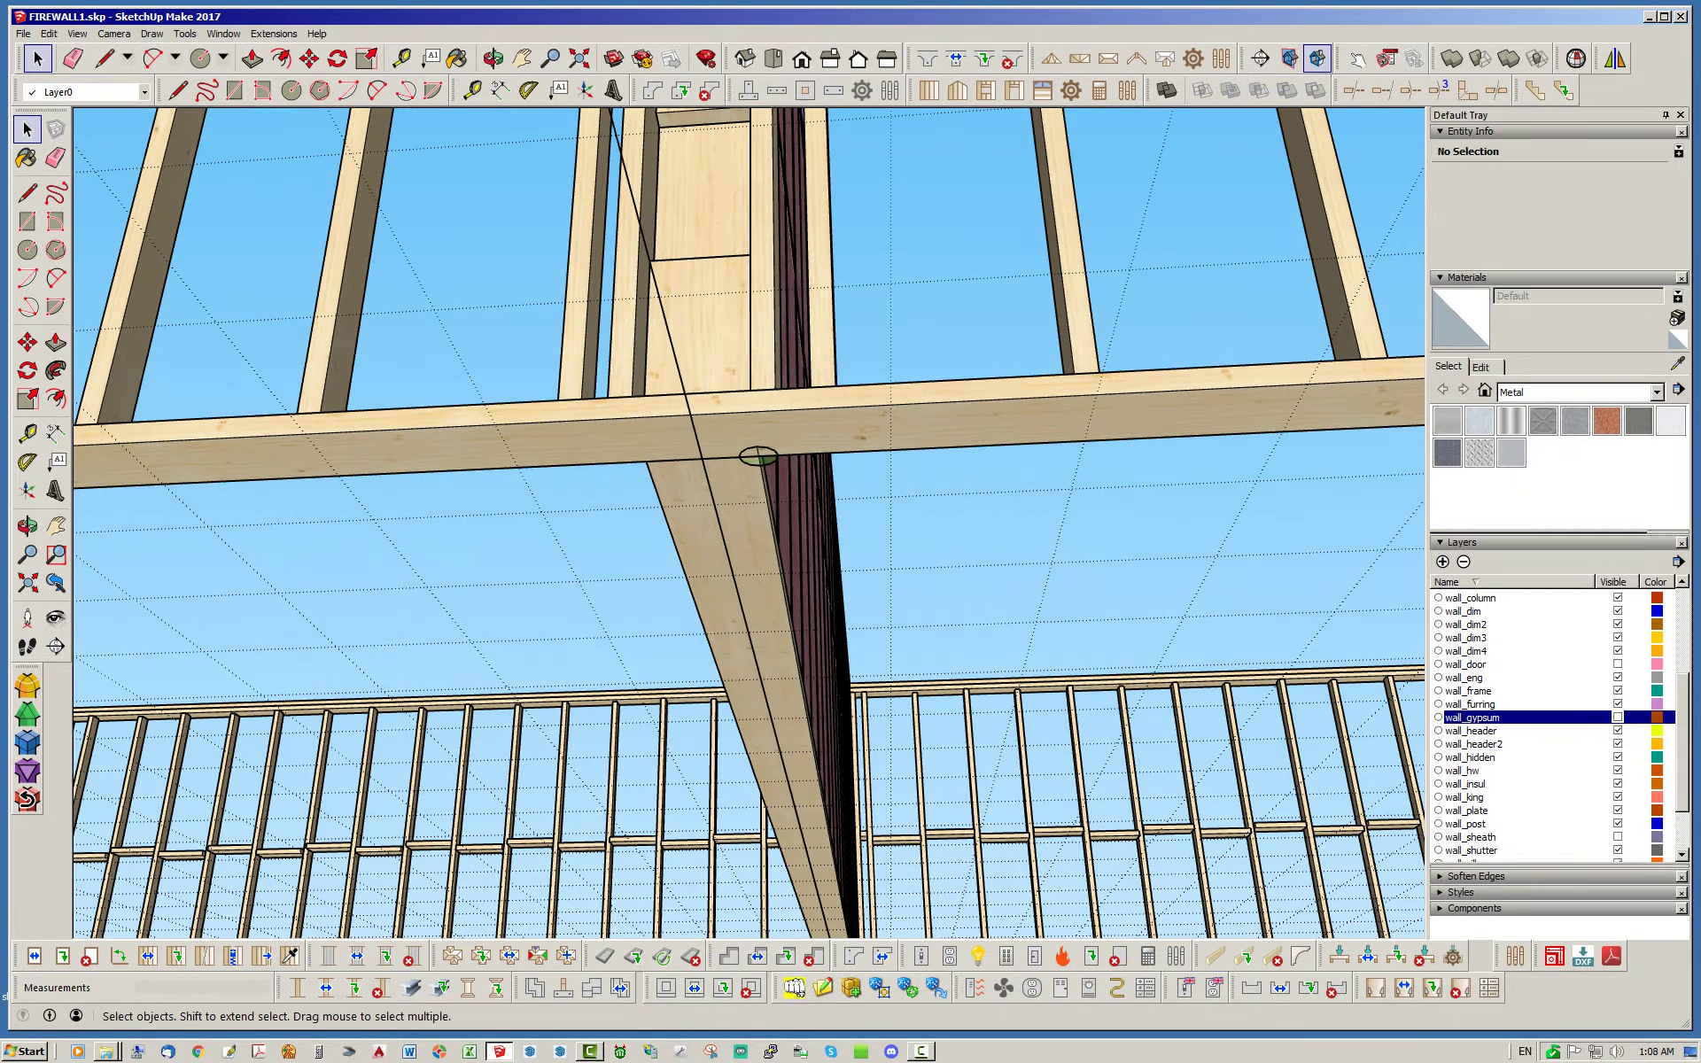
{"action": "middle_click_drag", "start_coordinate": [616, 319], "coordinate": [576, 718]}
{"action": "scroll", "coordinate": [640, 602], "scroll_direction": "down", "scroll_amount": 8}
{"action": "scroll", "coordinate": [633, 647], "scroll_direction": "up", "scroll_amount": 3}
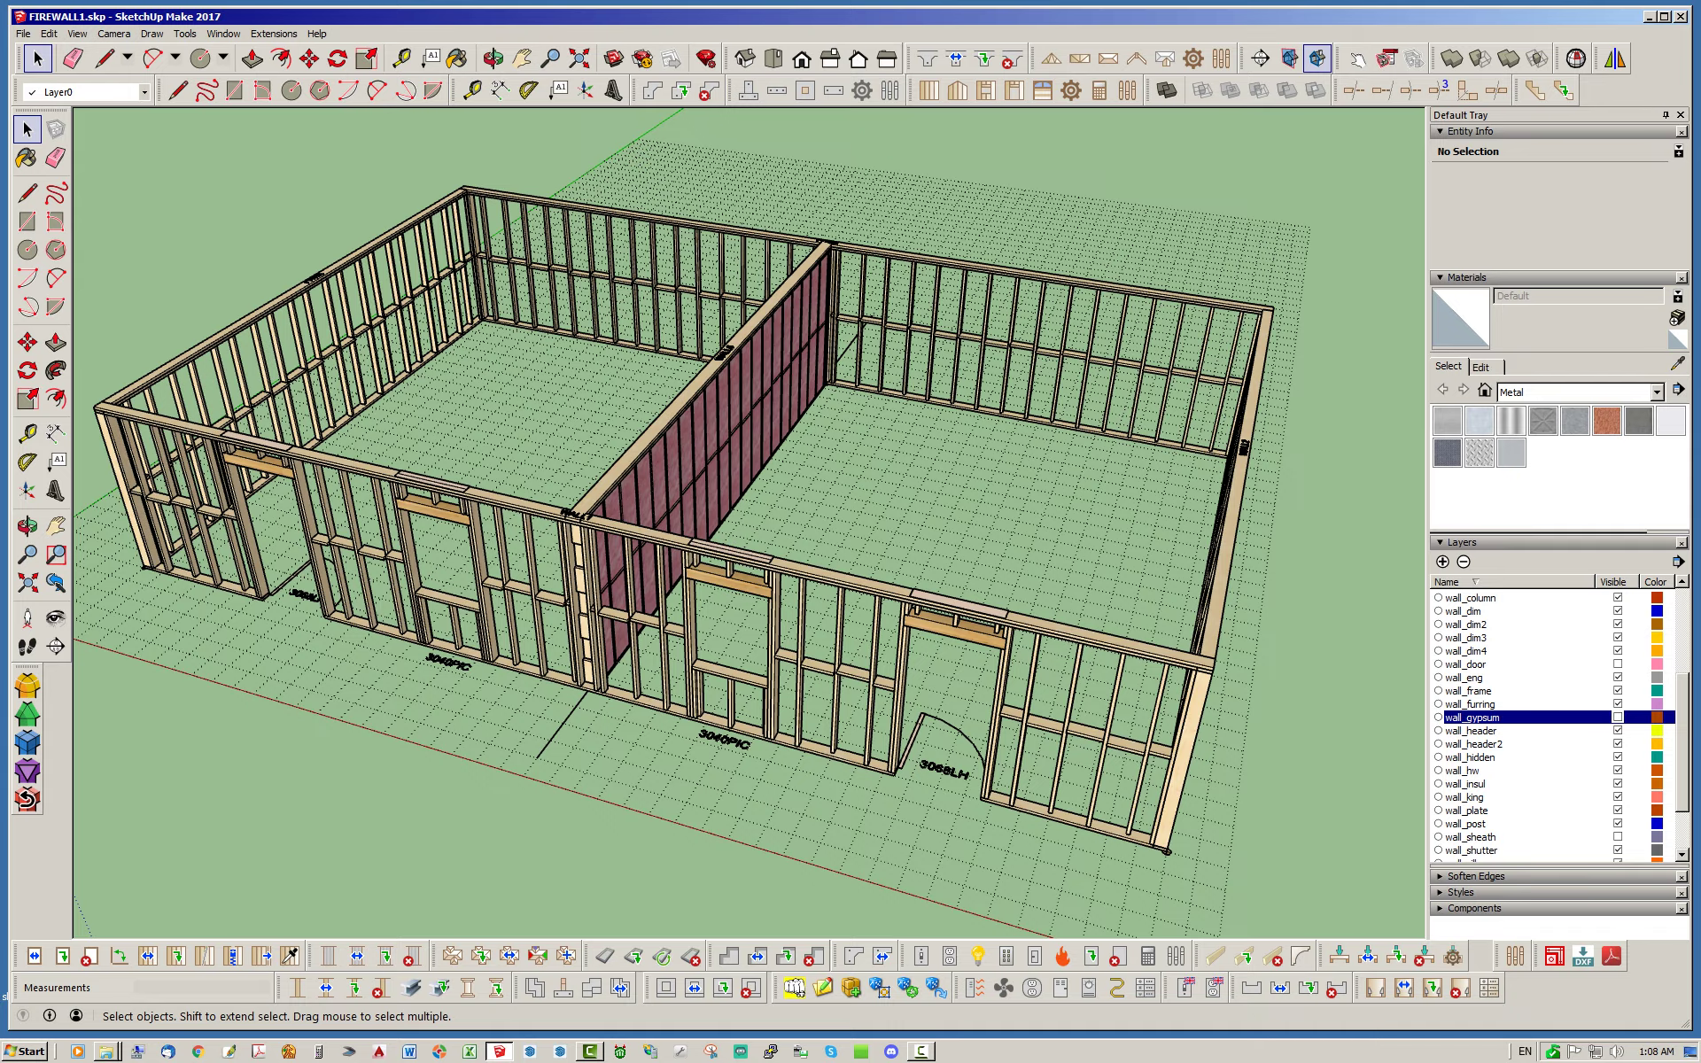
Delete the interior dividing wall assembly from the building.
{"action": "left_click", "coordinate": [709, 443]}
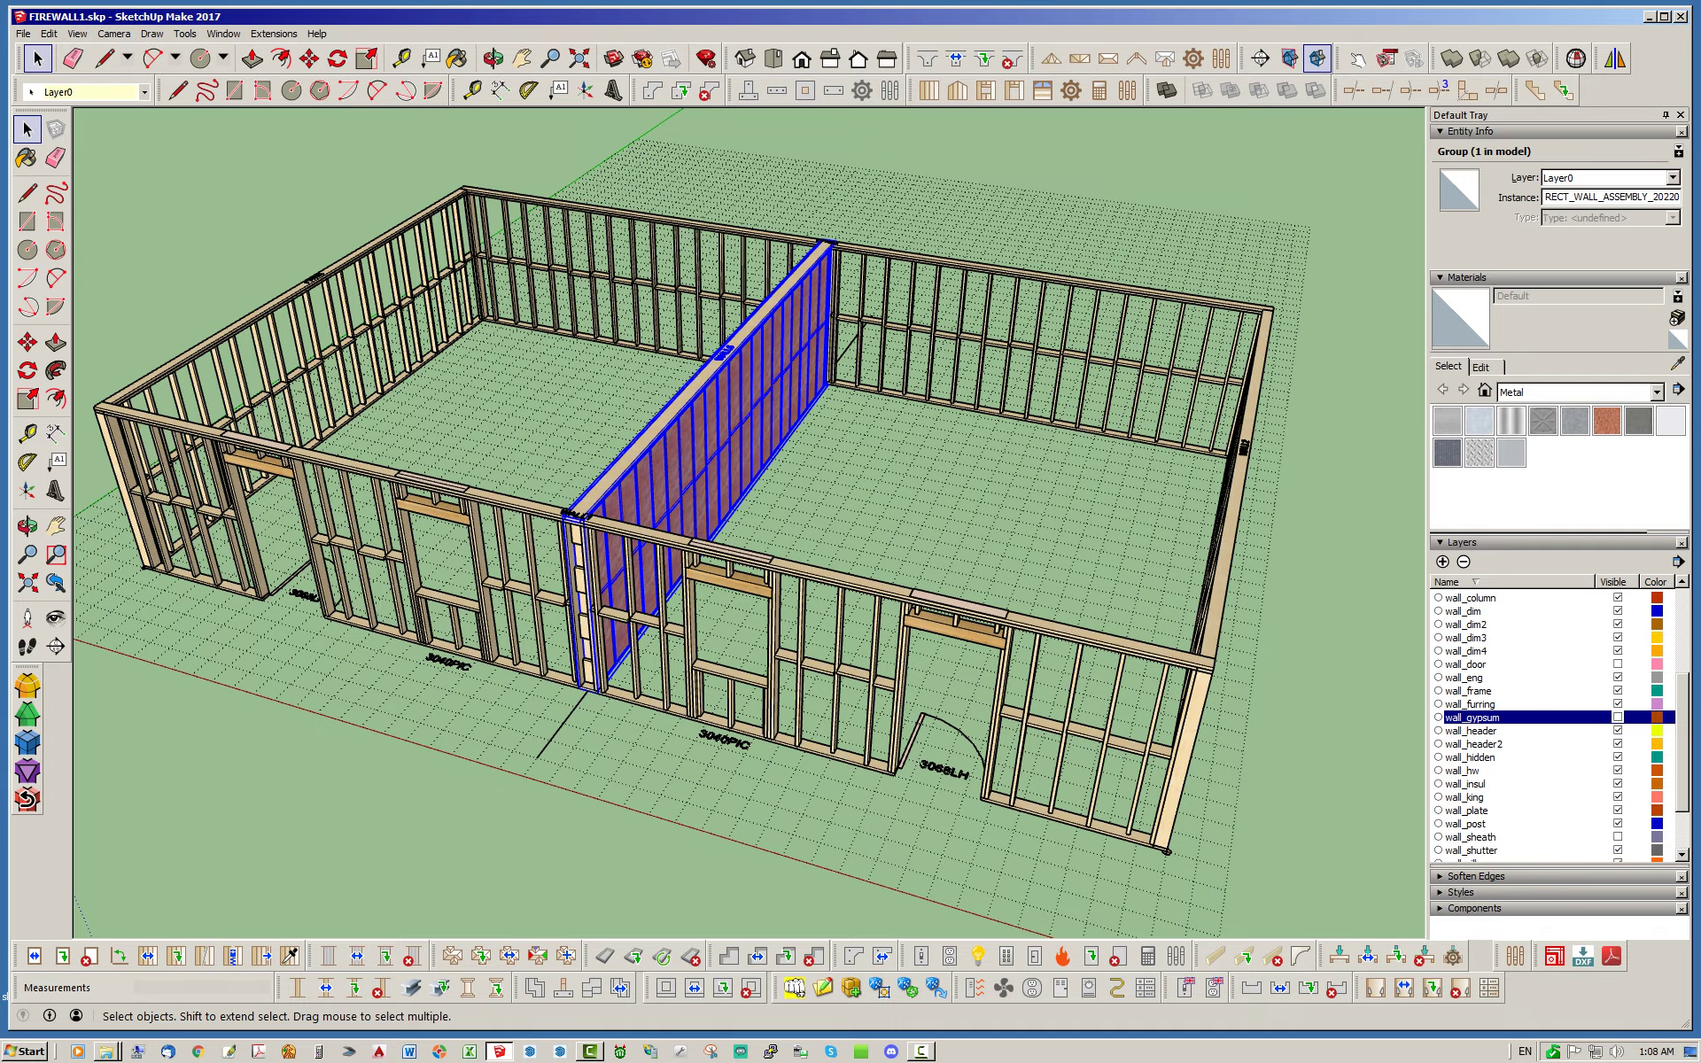
{"action": "key", "text": "Delete"}
{"action": "middle_click_drag", "start_coordinate": [674, 549], "coordinate": [709, 505]}
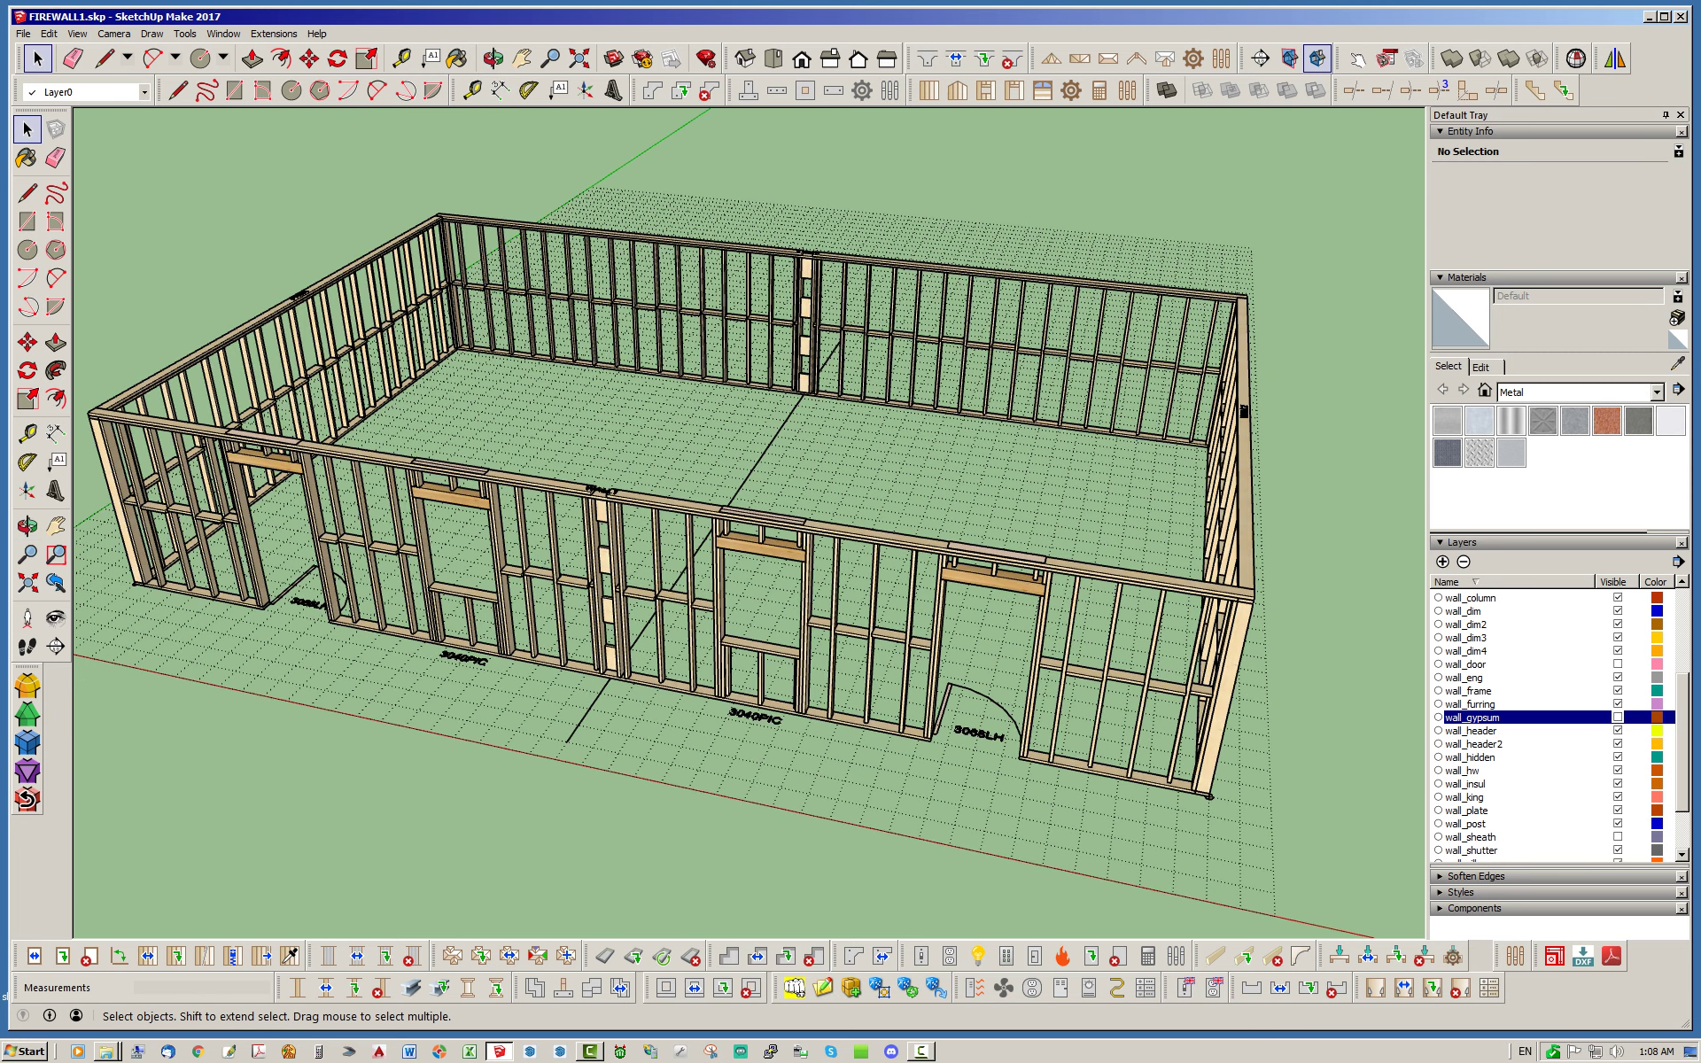
Regenerate the WALL1 and WALL3 assemblies to clear the framing left at the deleted dividing wall's junctions.
{"action": "right_click", "coordinate": [689, 505]}
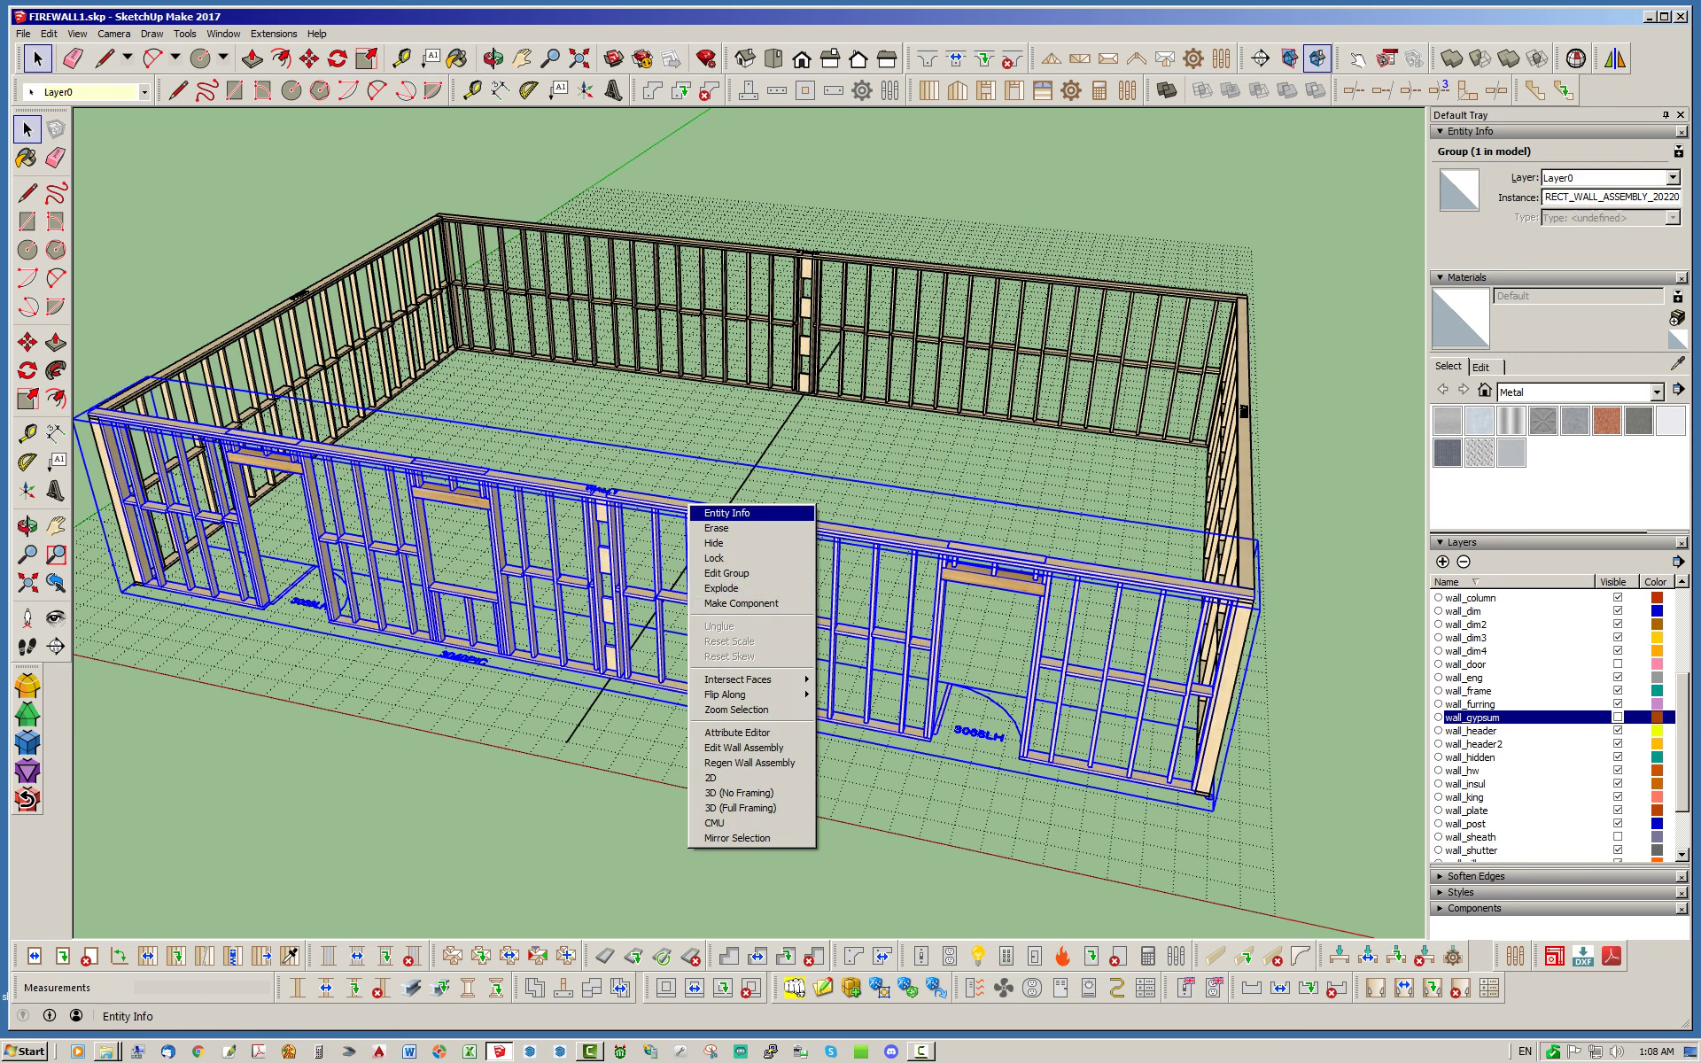
{"action": "left_click", "coordinate": [749, 763]}
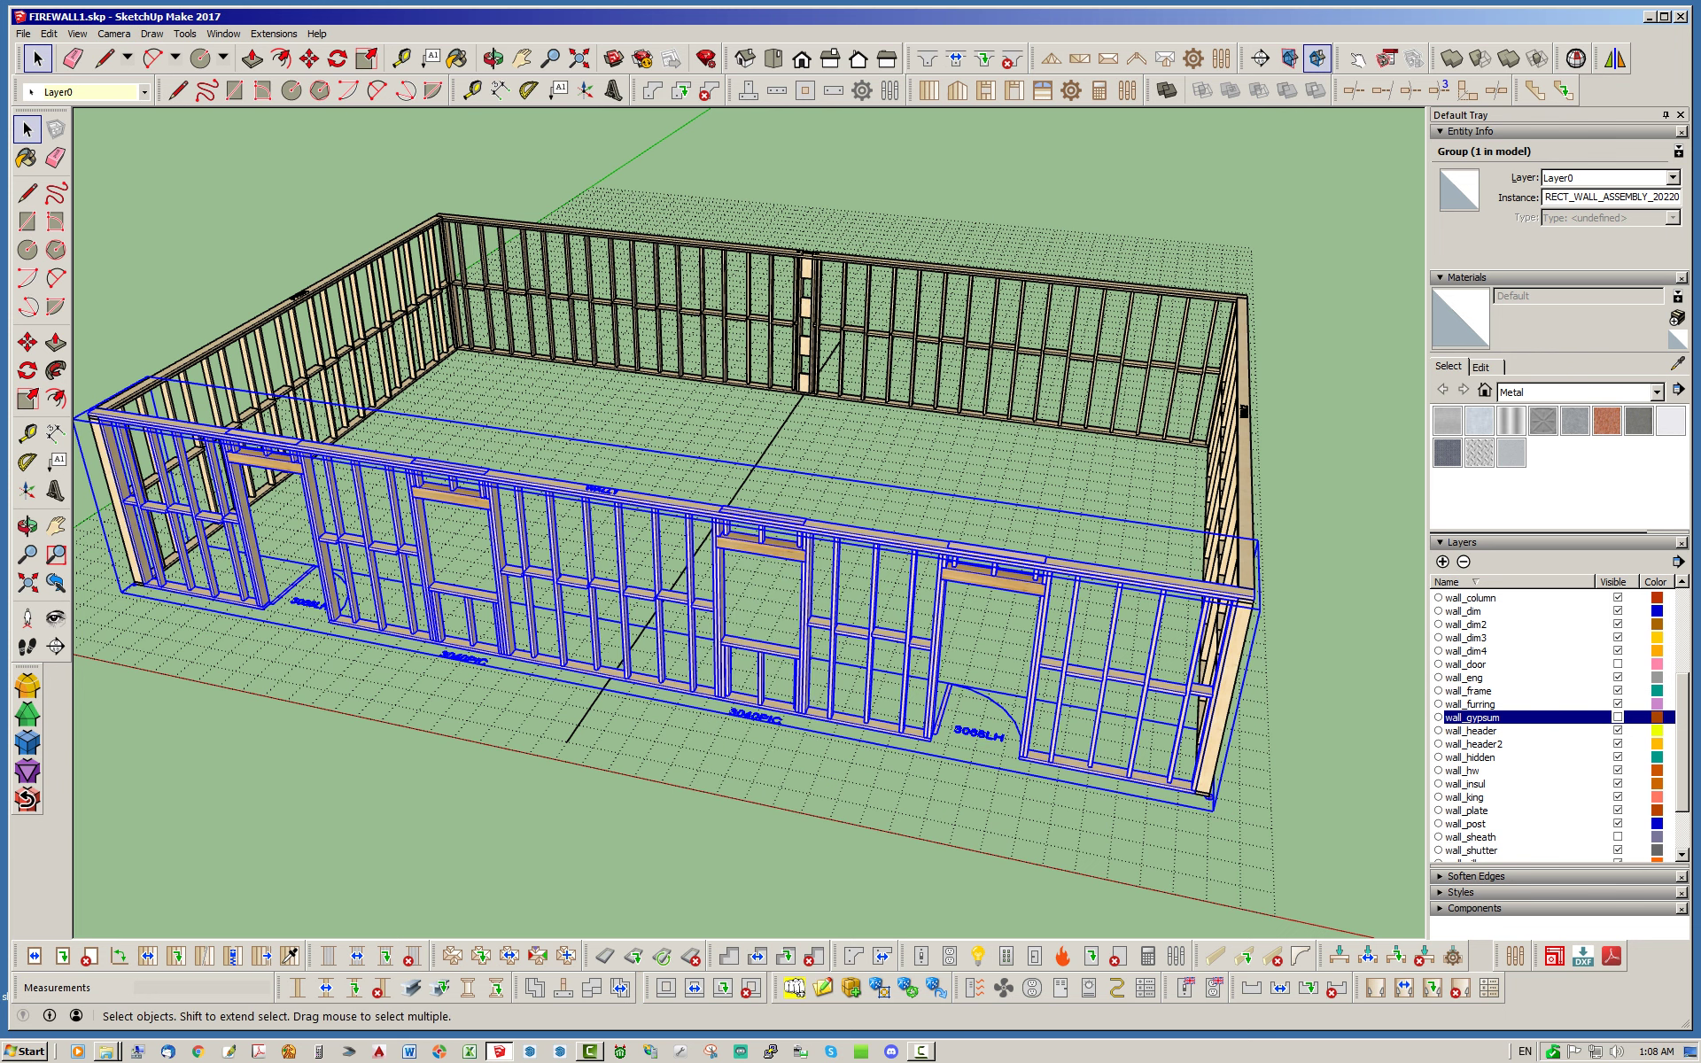
{"action": "right_click", "coordinate": [812, 265]}
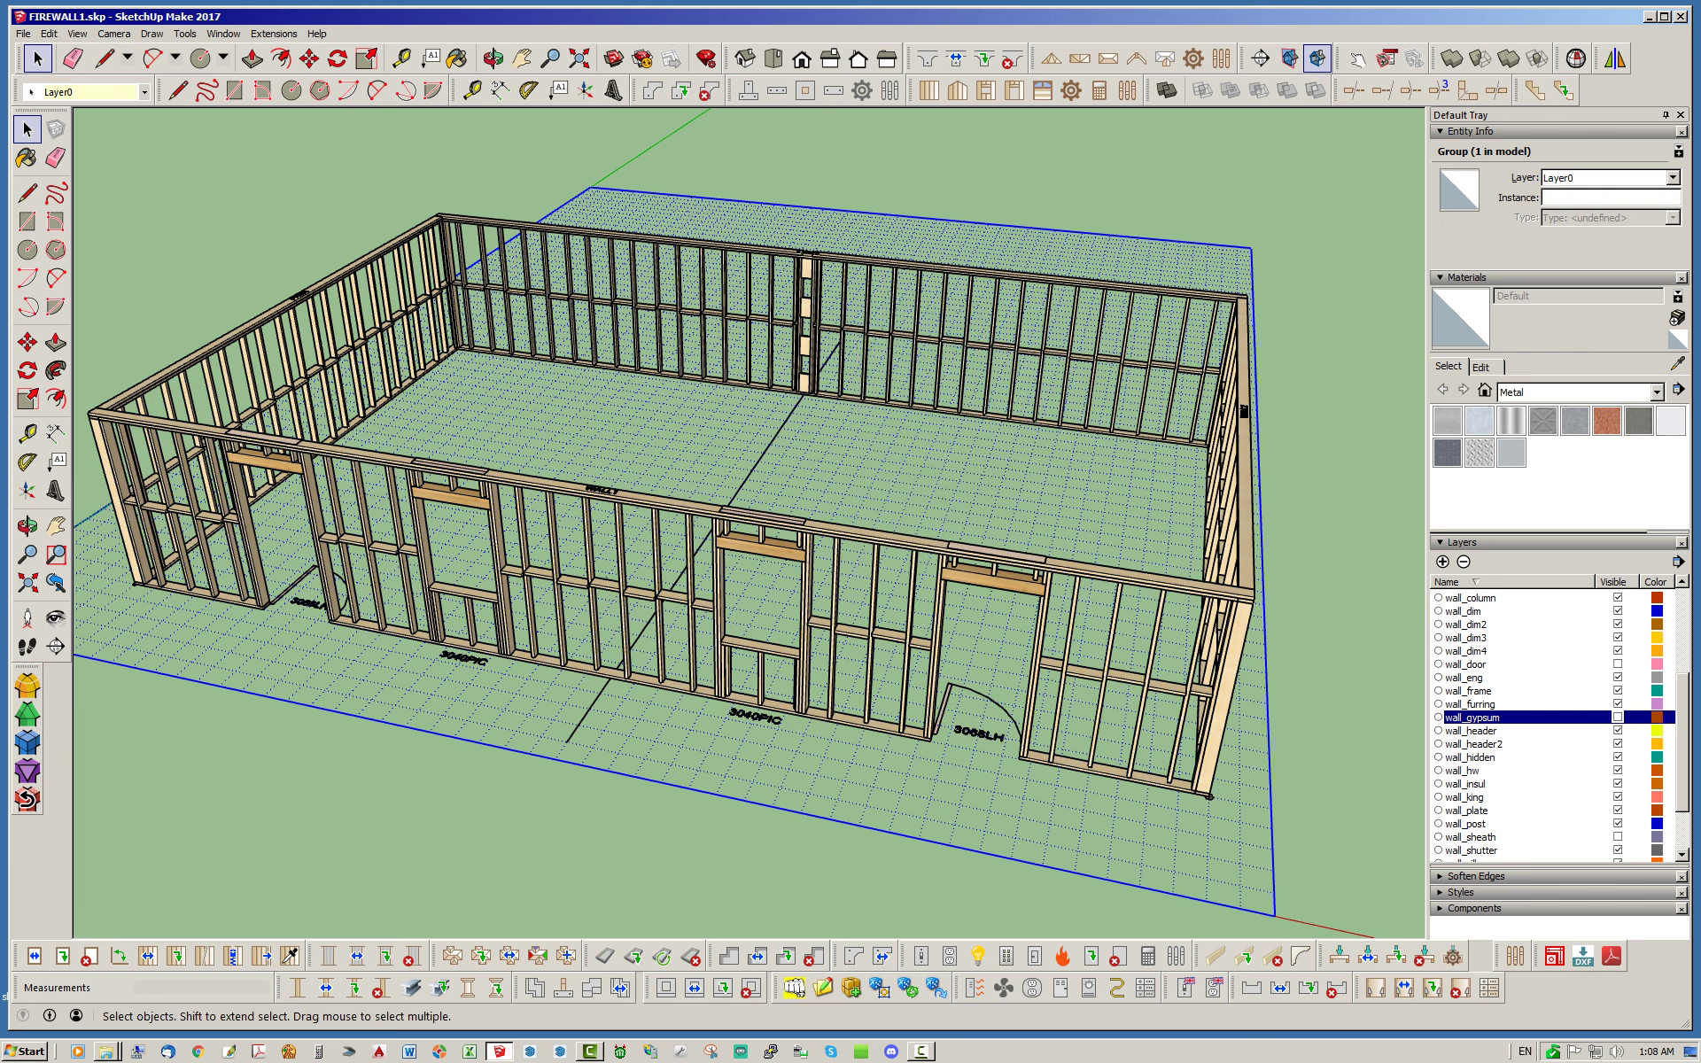
{"action": "right_click", "coordinate": [812, 265]}
{"action": "left_click", "coordinate": [872, 525]}
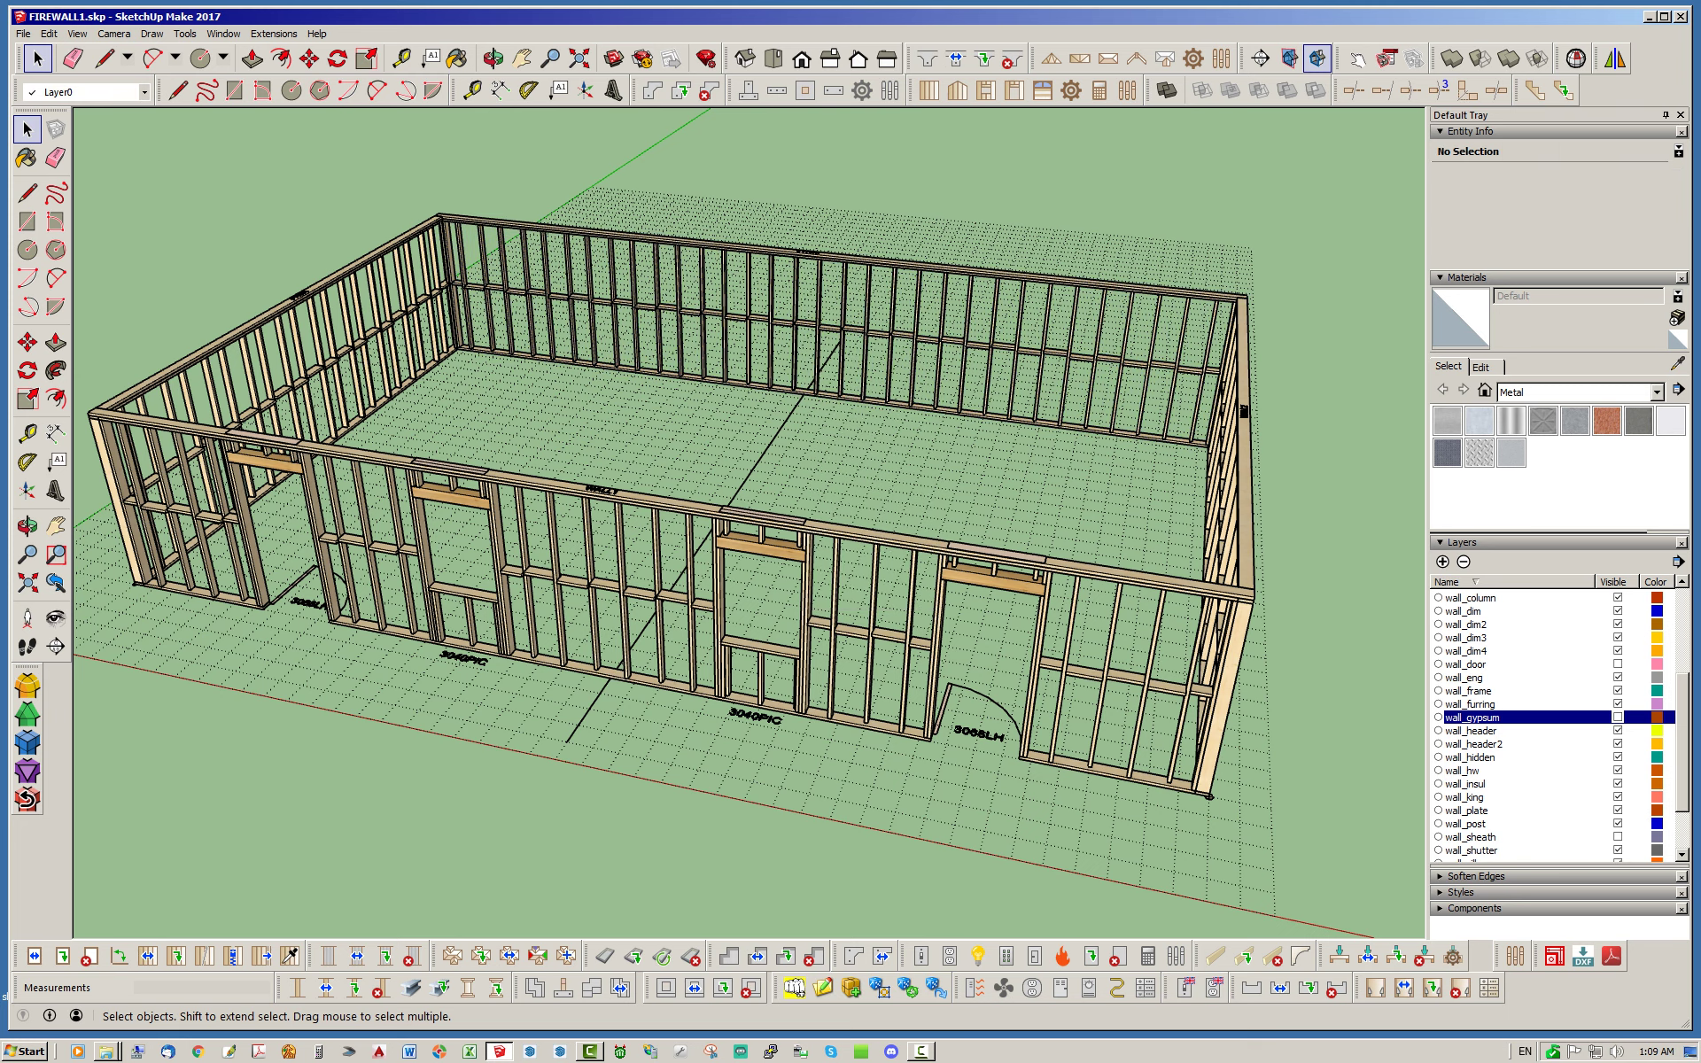
Examine the four exterior walls, then the corner, studs, blocking and bottom plate of an end wall up close.
{"action": "middle_click_drag", "start_coordinate": [957, 567], "coordinate": [611, 576]}
{"action": "middle_click_drag", "start_coordinate": [851, 514], "coordinate": [638, 576]}
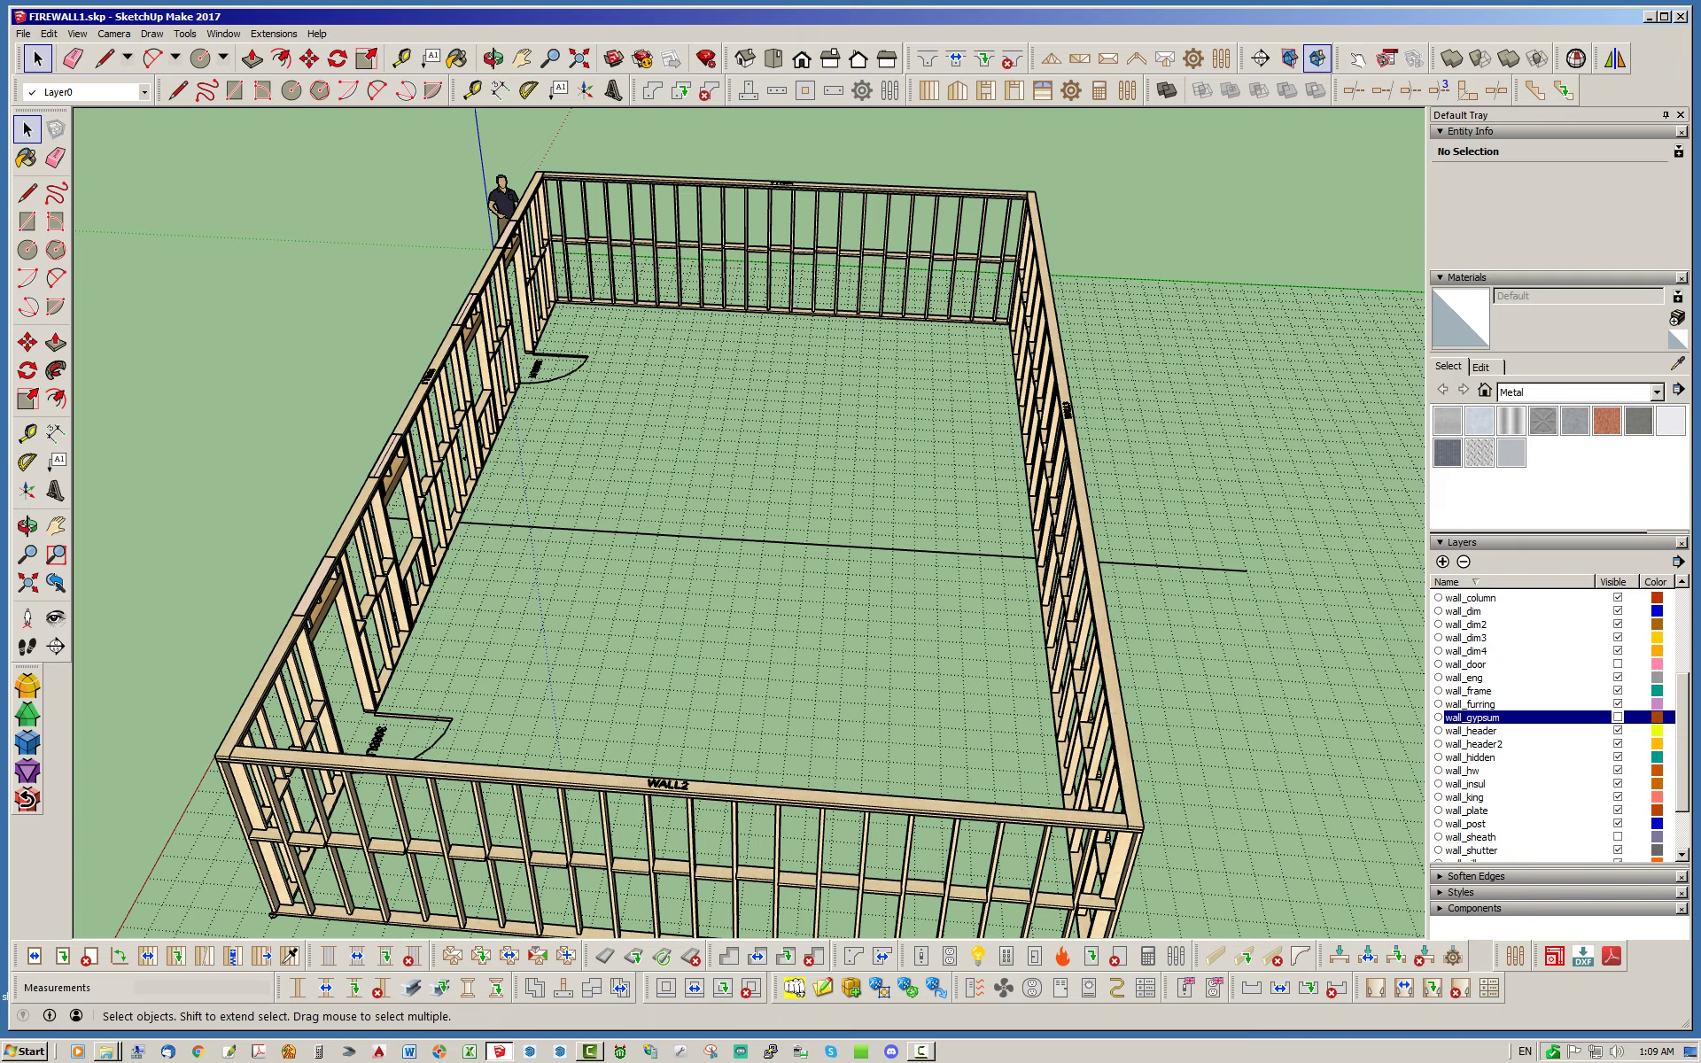
{"action": "middle_click_drag", "start_coordinate": [674, 638], "coordinate": [904, 514]}
{"action": "middle_click_drag", "start_coordinate": [709, 549], "coordinate": [956, 567]}
{"action": "scroll", "coordinate": [978, 865], "scroll_direction": "up", "scroll_amount": 4}
{"action": "middle_click_drag", "start_coordinate": [965, 797], "coordinate": [1055, 846]}
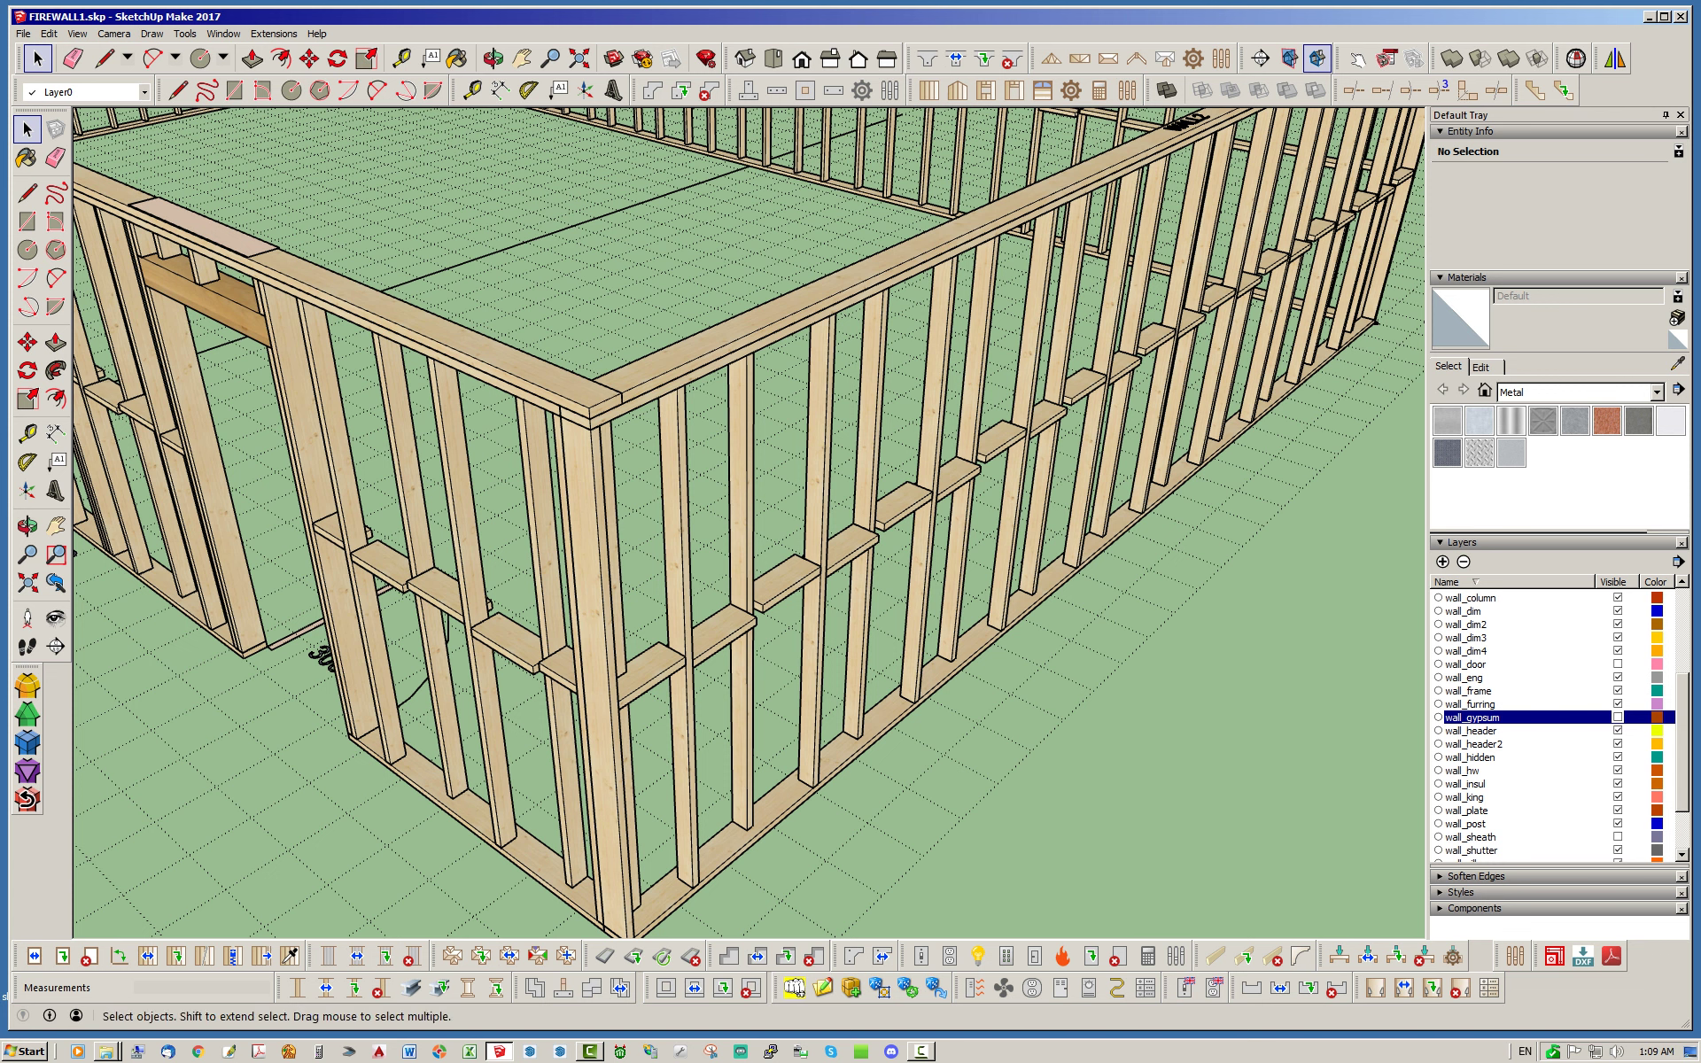
{"action": "scroll", "coordinate": [806, 602], "scroll_direction": "down", "scroll_amount": 3}
{"action": "scroll", "coordinate": [806, 691], "scroll_direction": "up", "scroll_amount": 9}
{"action": "scroll", "coordinate": [806, 691], "scroll_direction": "down", "scroll_amount": 4}
{"action": "scroll", "coordinate": [806, 691], "scroll_direction": "up", "scroll_amount": 3}
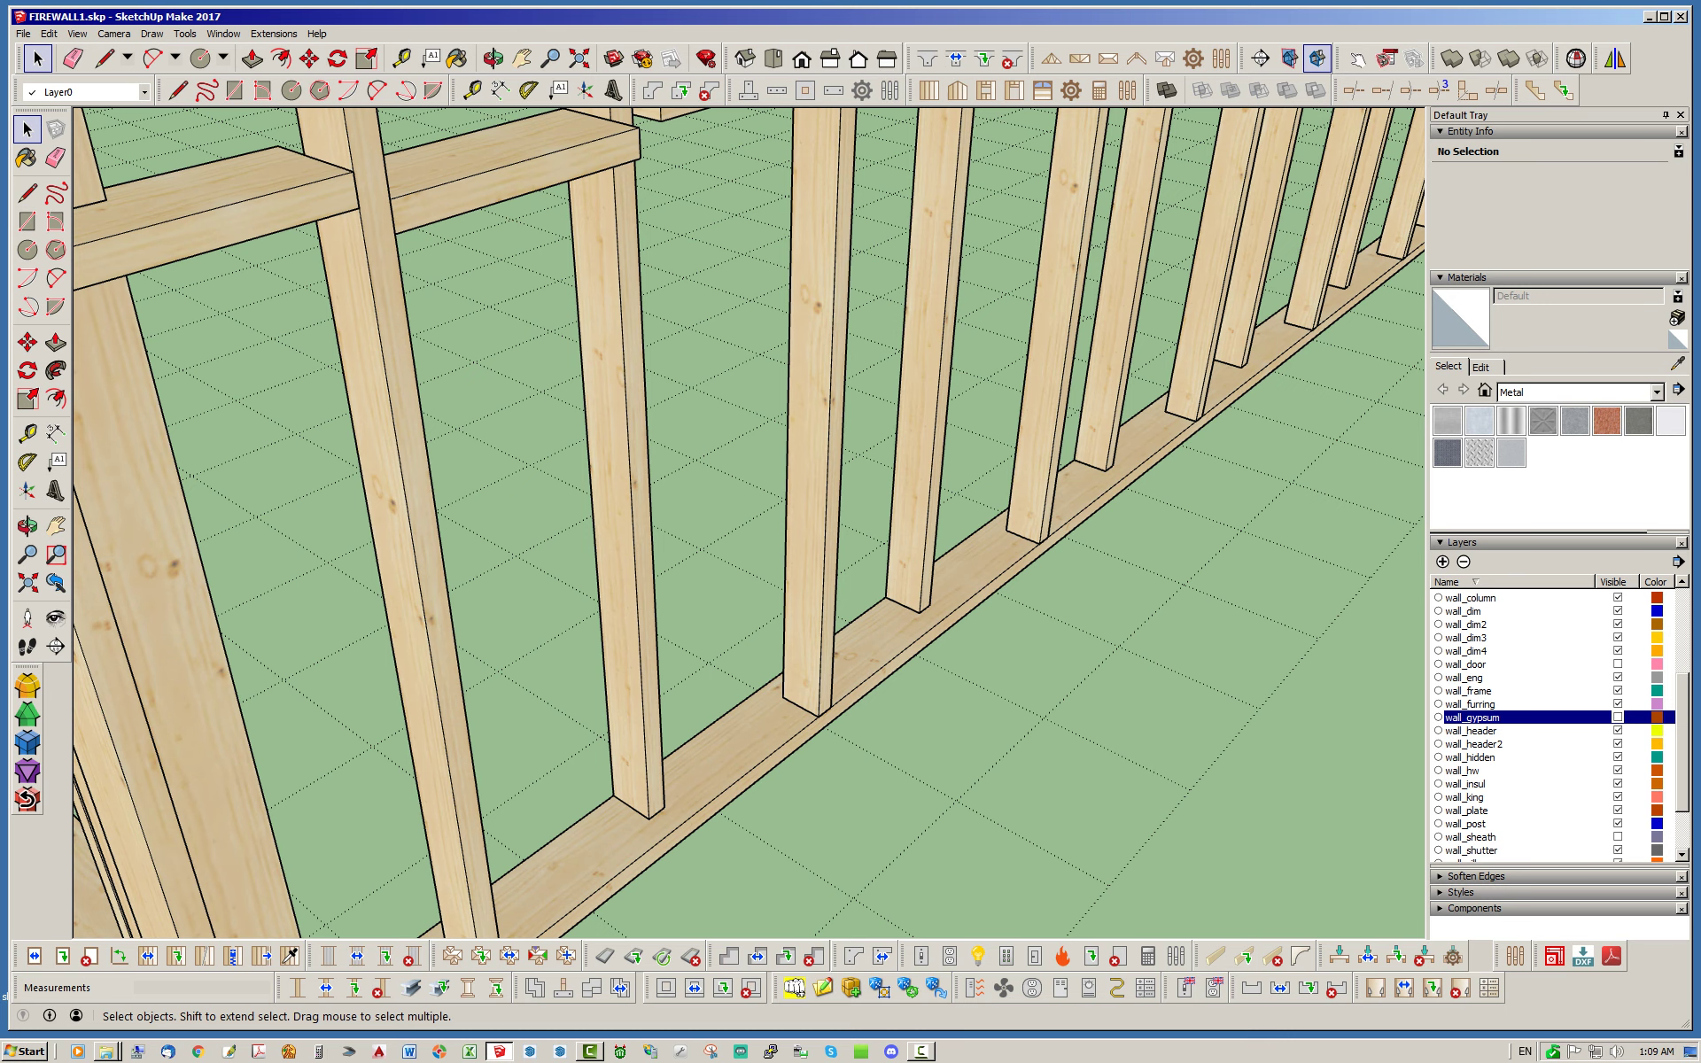
{"action": "scroll", "coordinate": [791, 687], "scroll_direction": "down", "scroll_amount": 5}
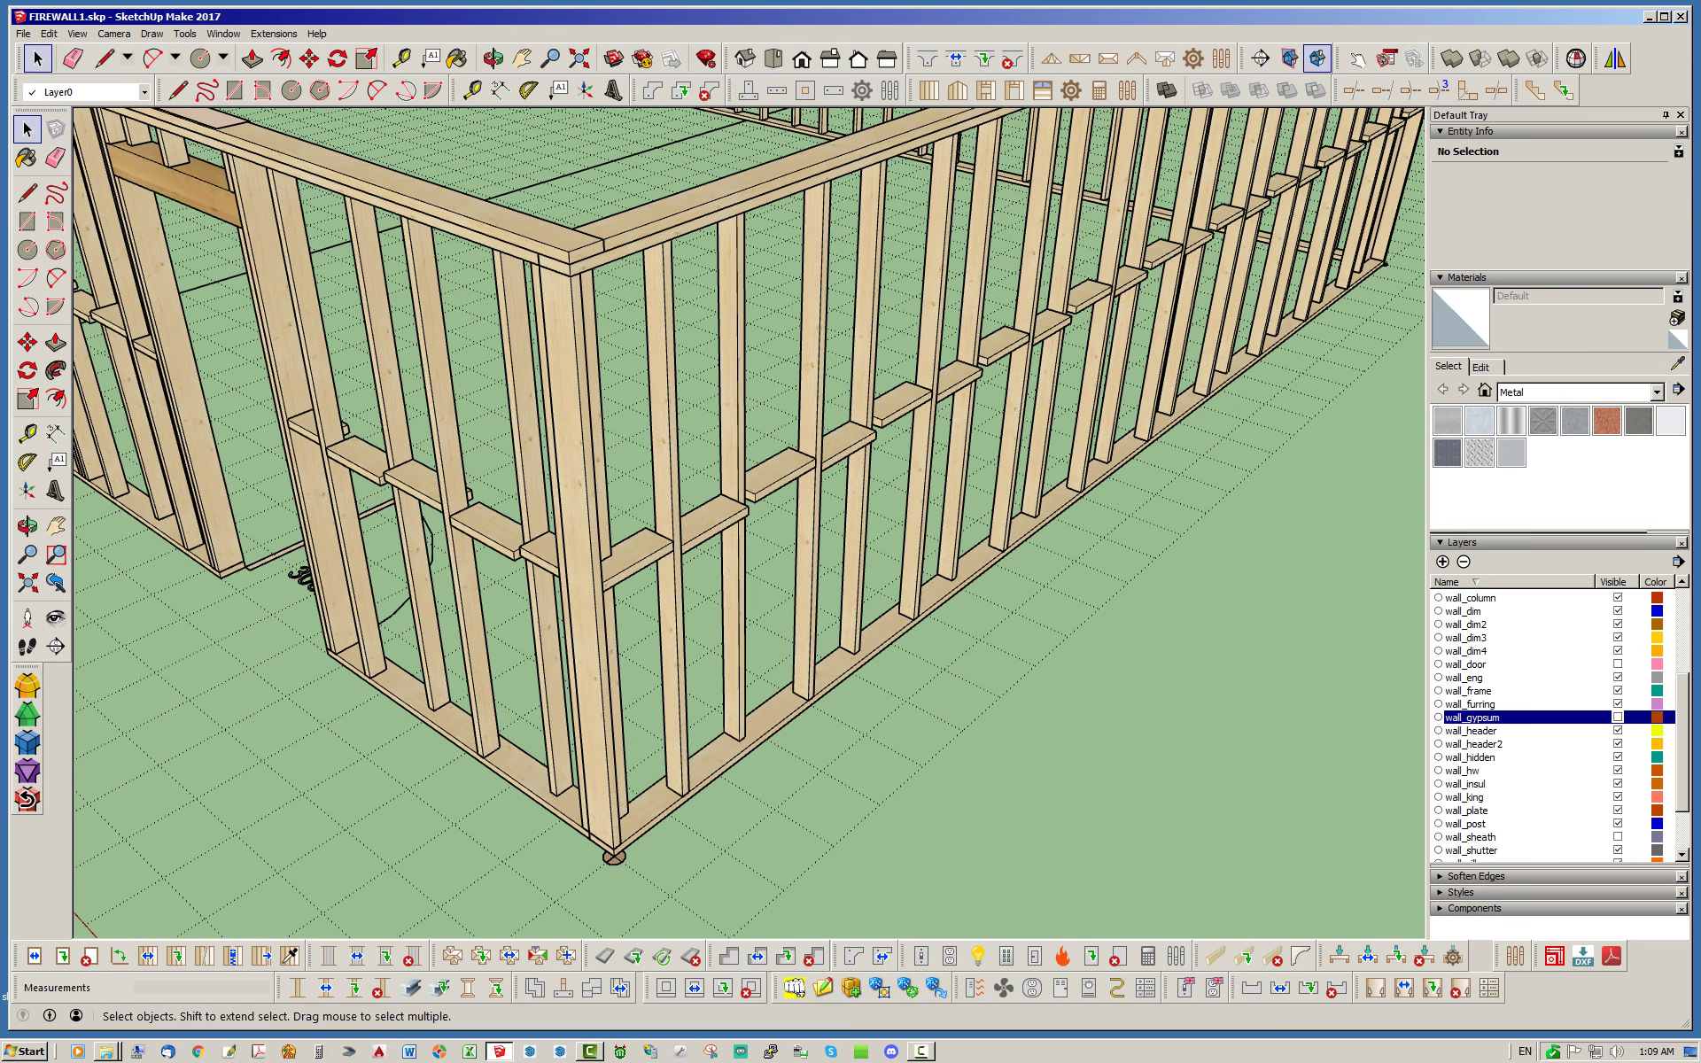